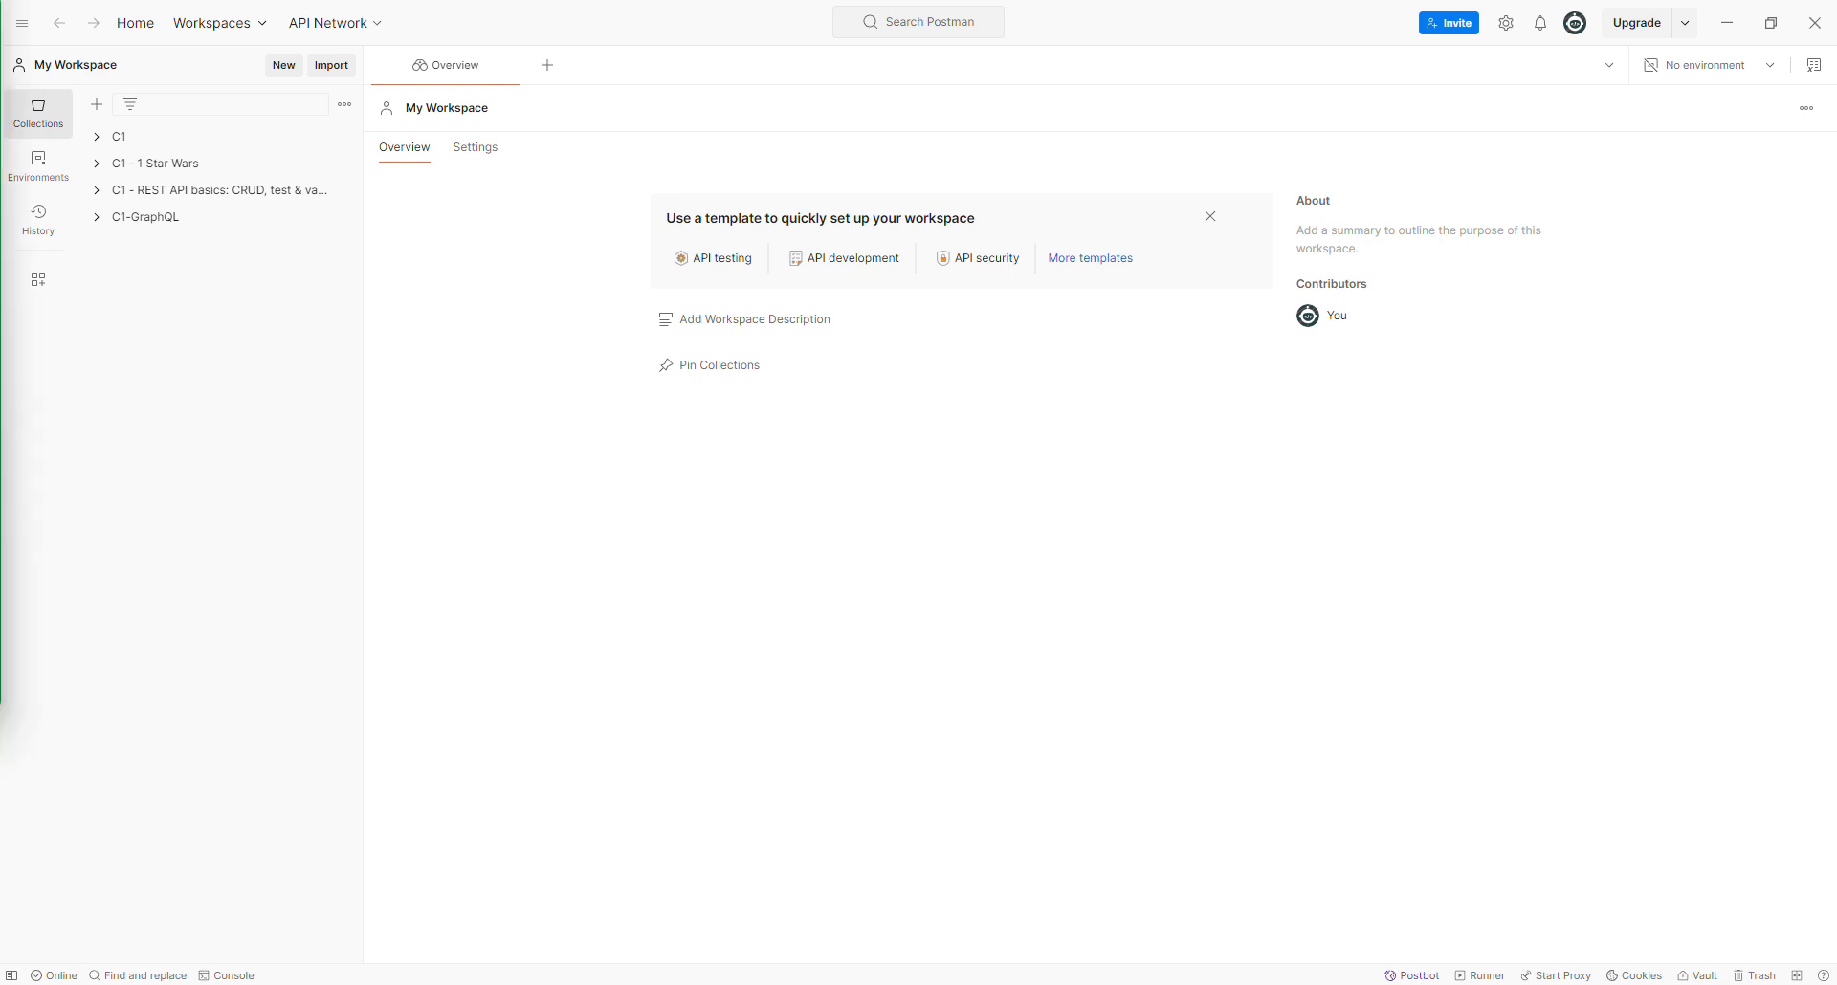
- Switch to the Postman-Notes workbook in Excel, bringing its window onto this screen and maximizing it
drag(0, 292, 1343, 272)
drag(1544, 265, 1396, 288)
click(1663, 288)
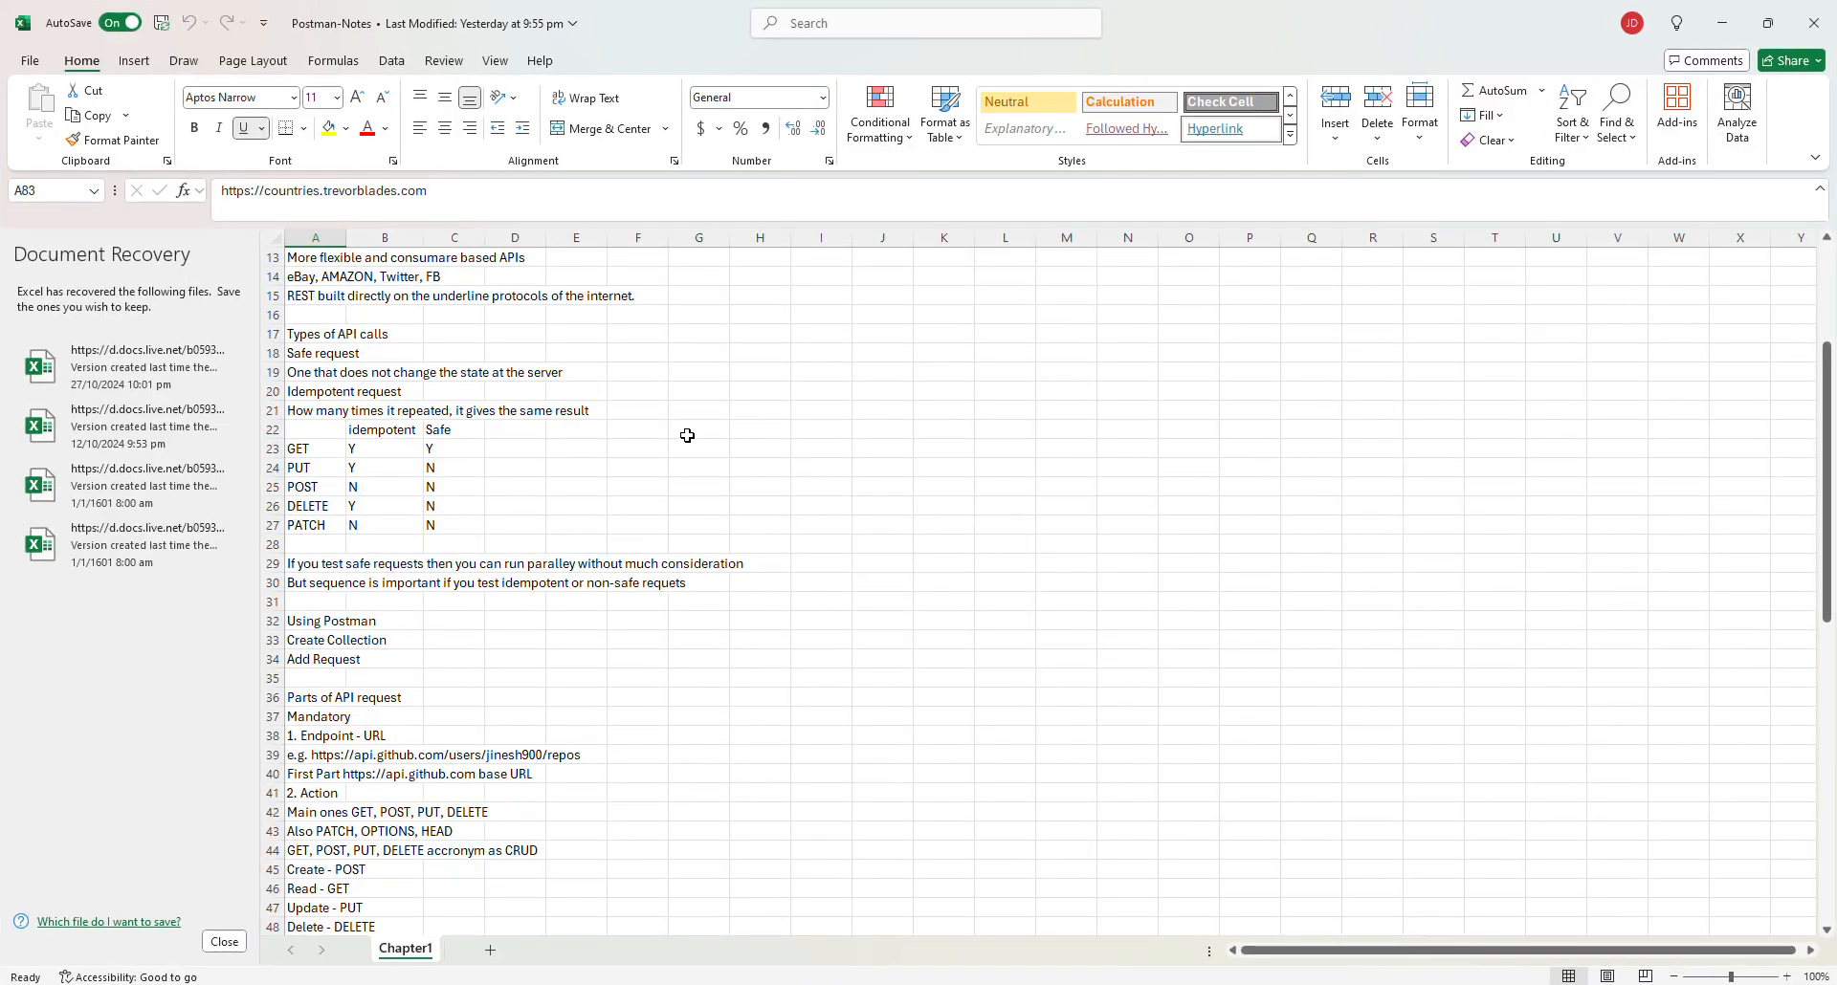
- Examine the idempotent and safe values of the PUT and POST requests in the table of API call types
drag(297, 429, 494, 541)
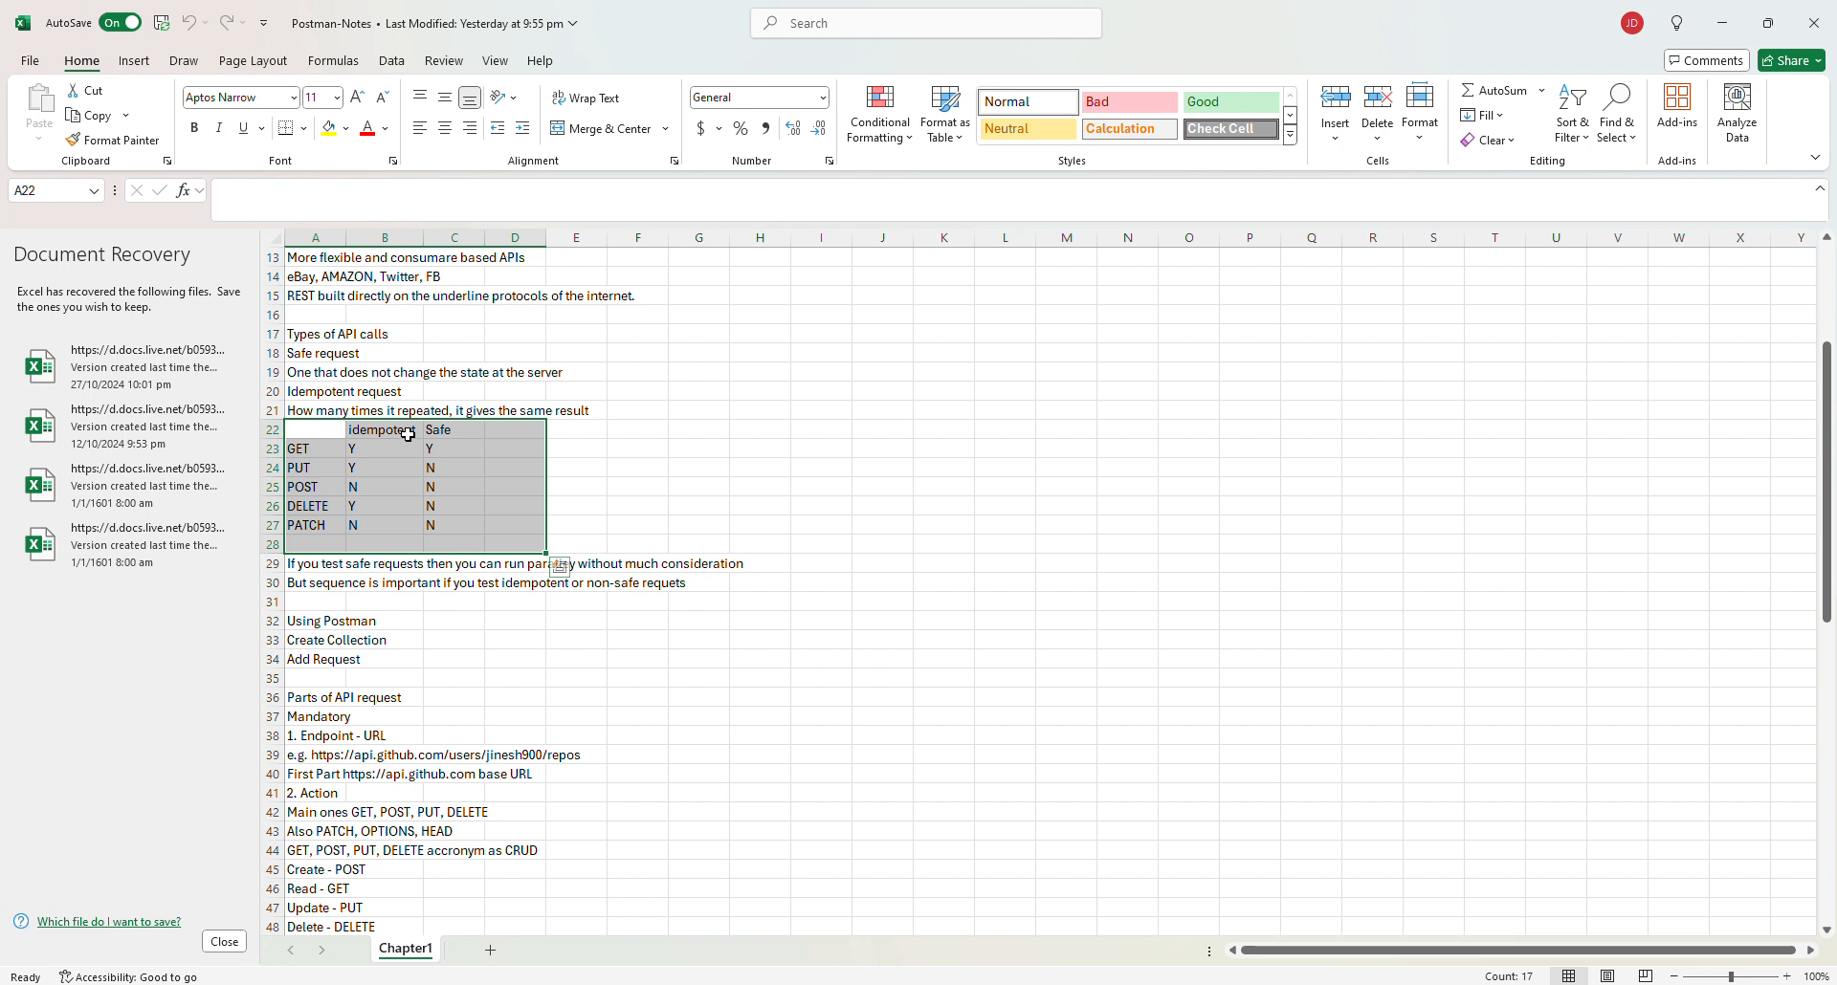
click(310, 467)
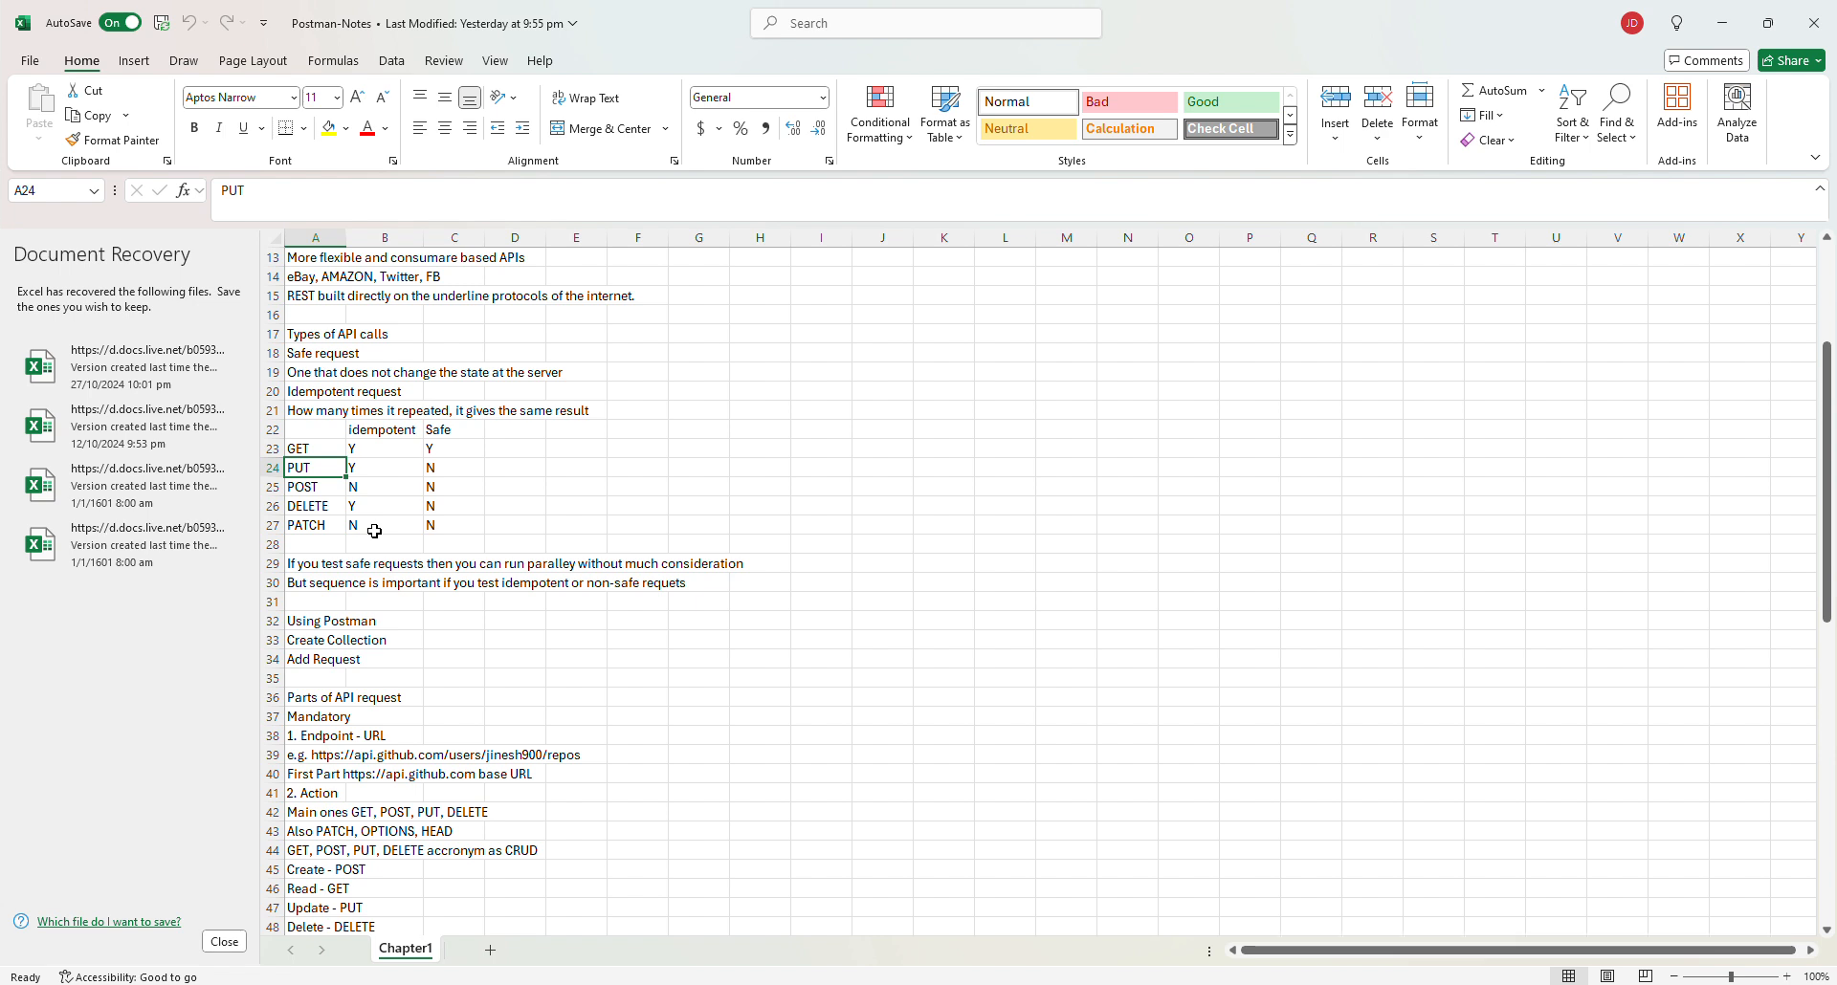
click(381, 471)
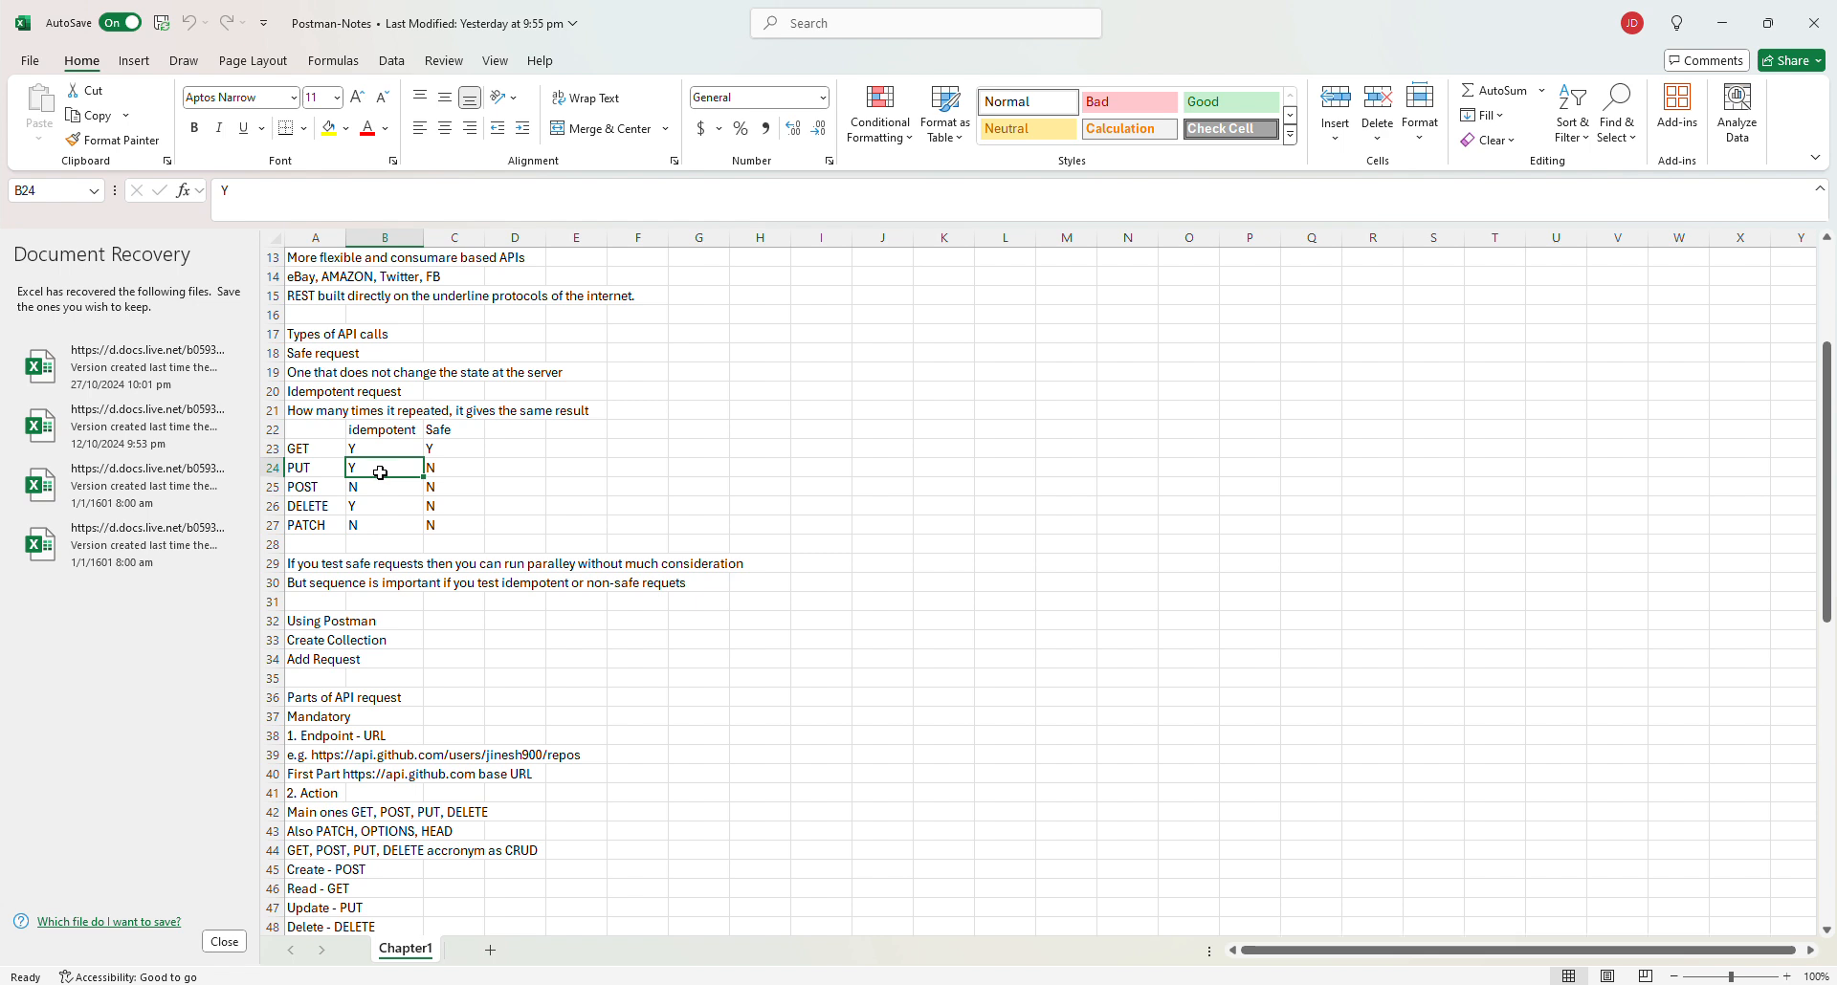
click(468, 475)
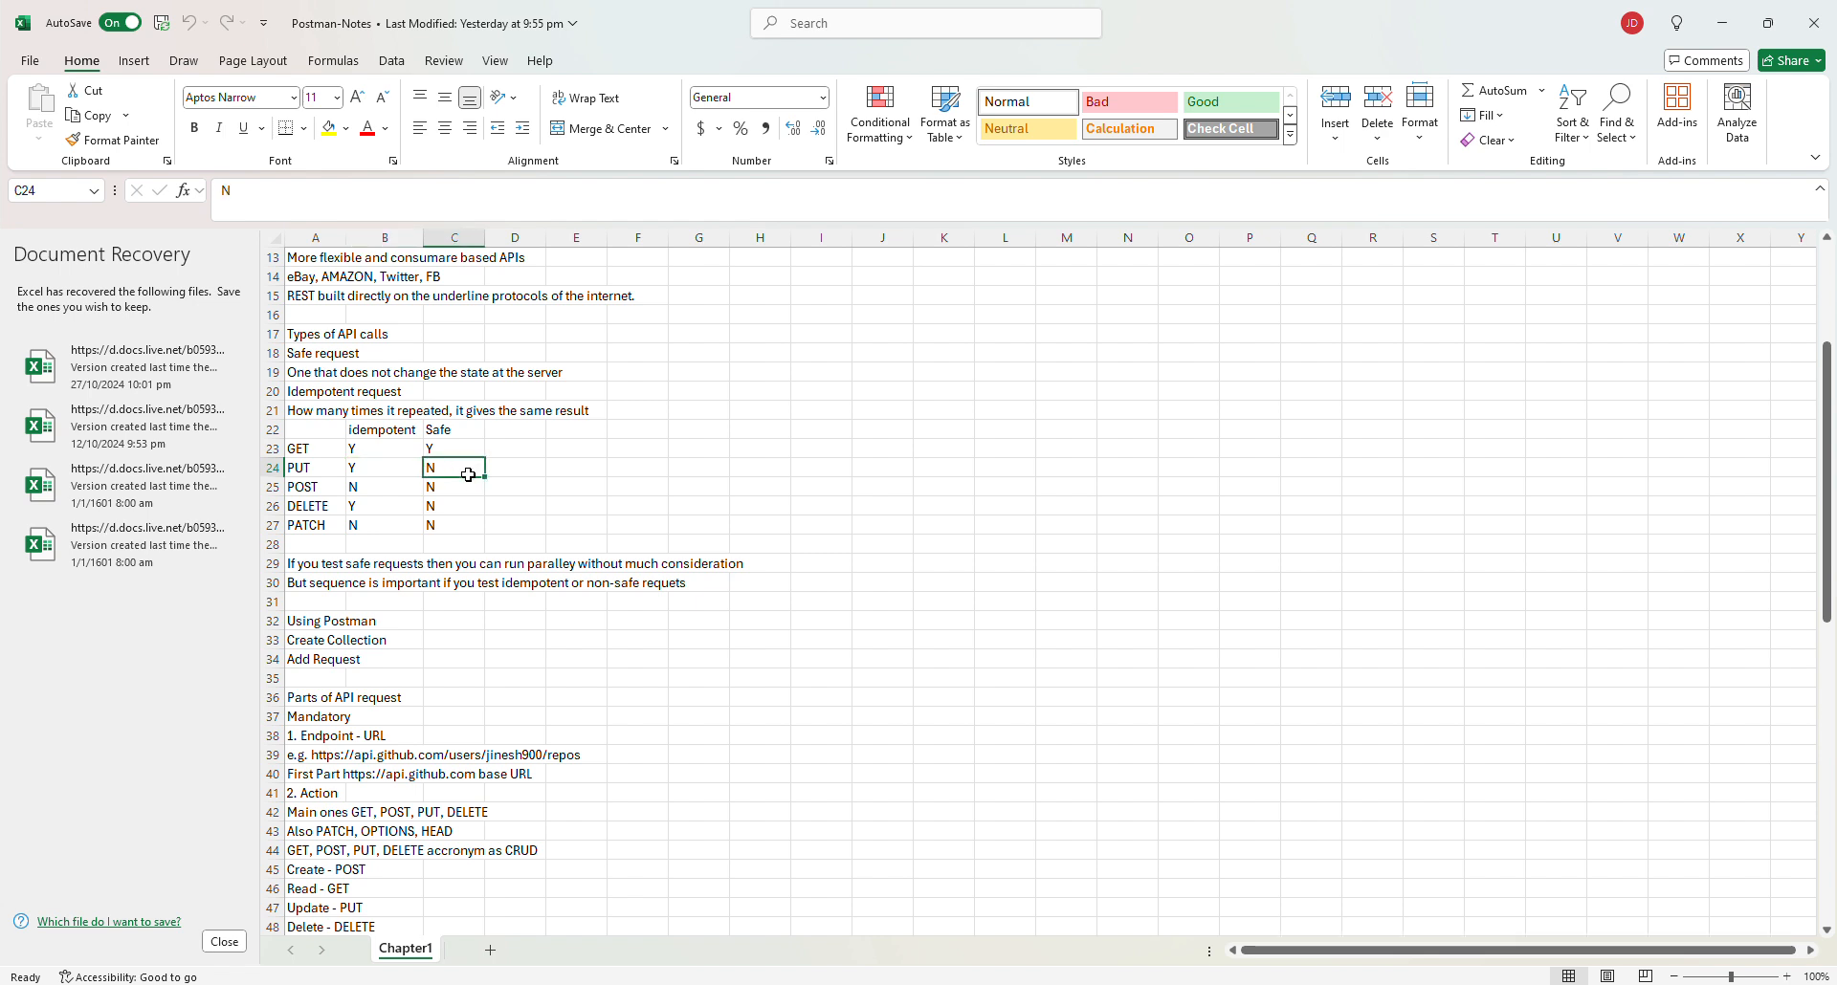
click(401, 467)
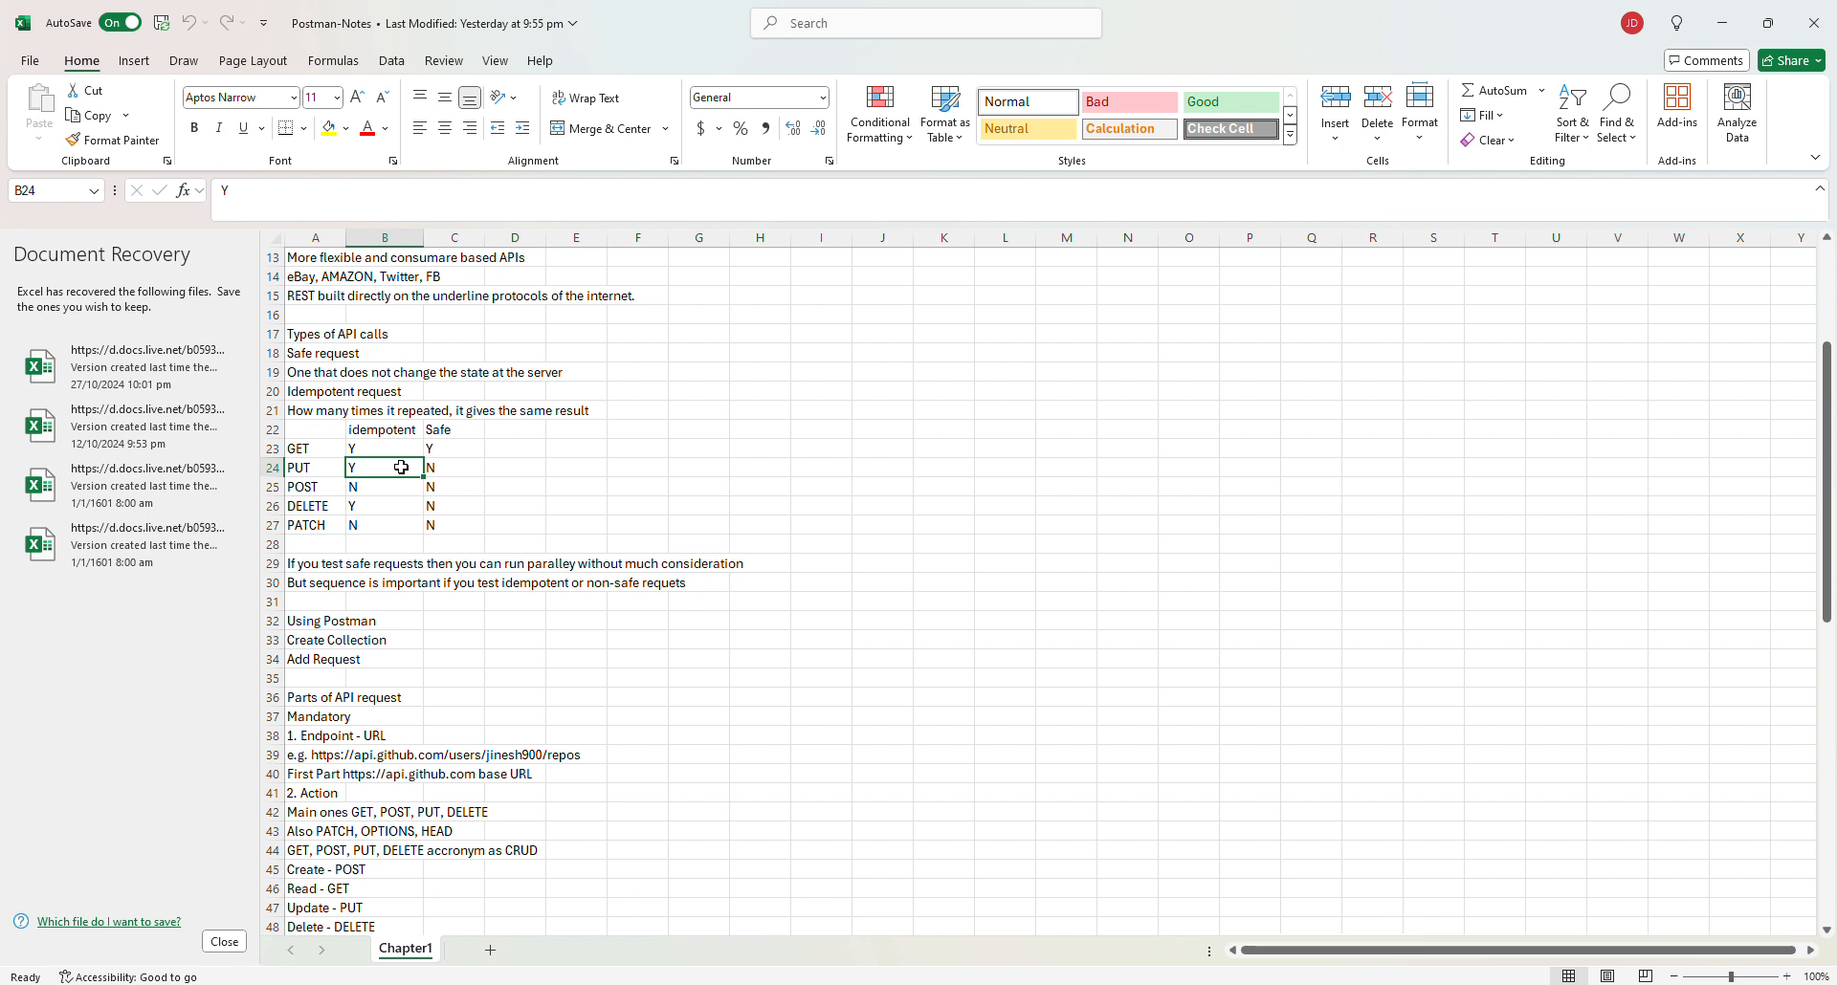
click(319, 507)
click(323, 487)
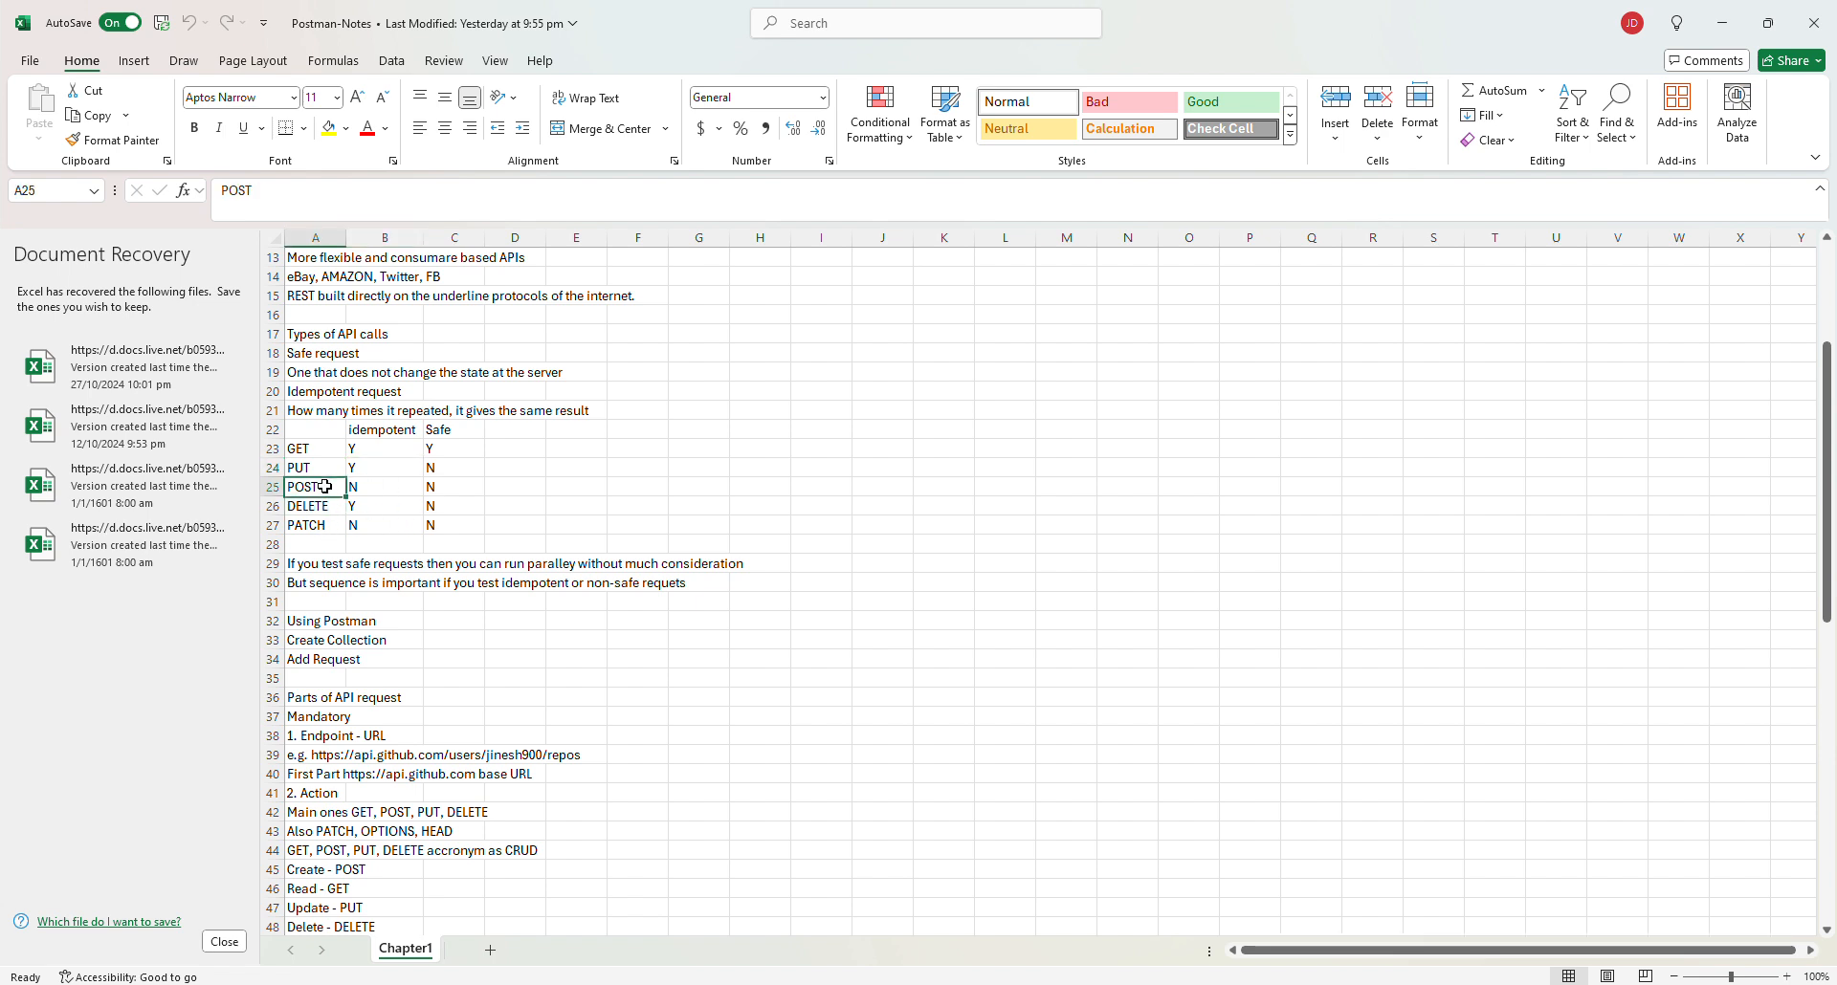
click(397, 486)
click(468, 485)
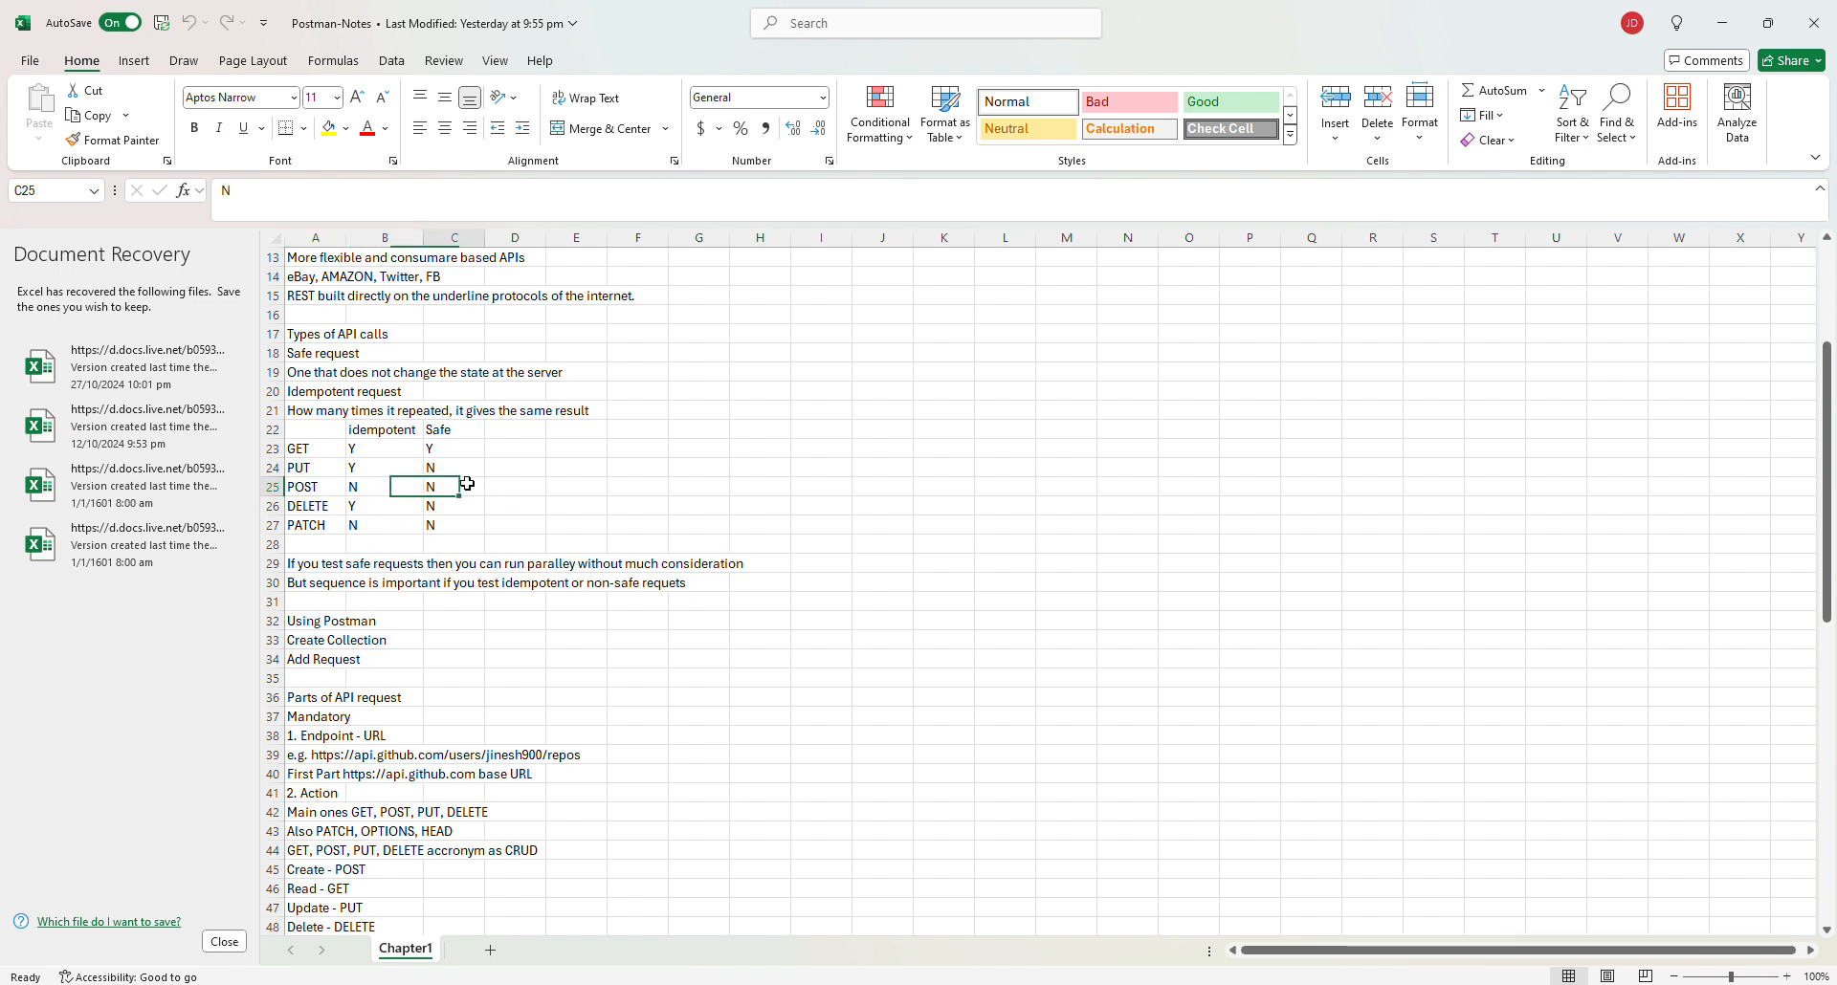
click(388, 491)
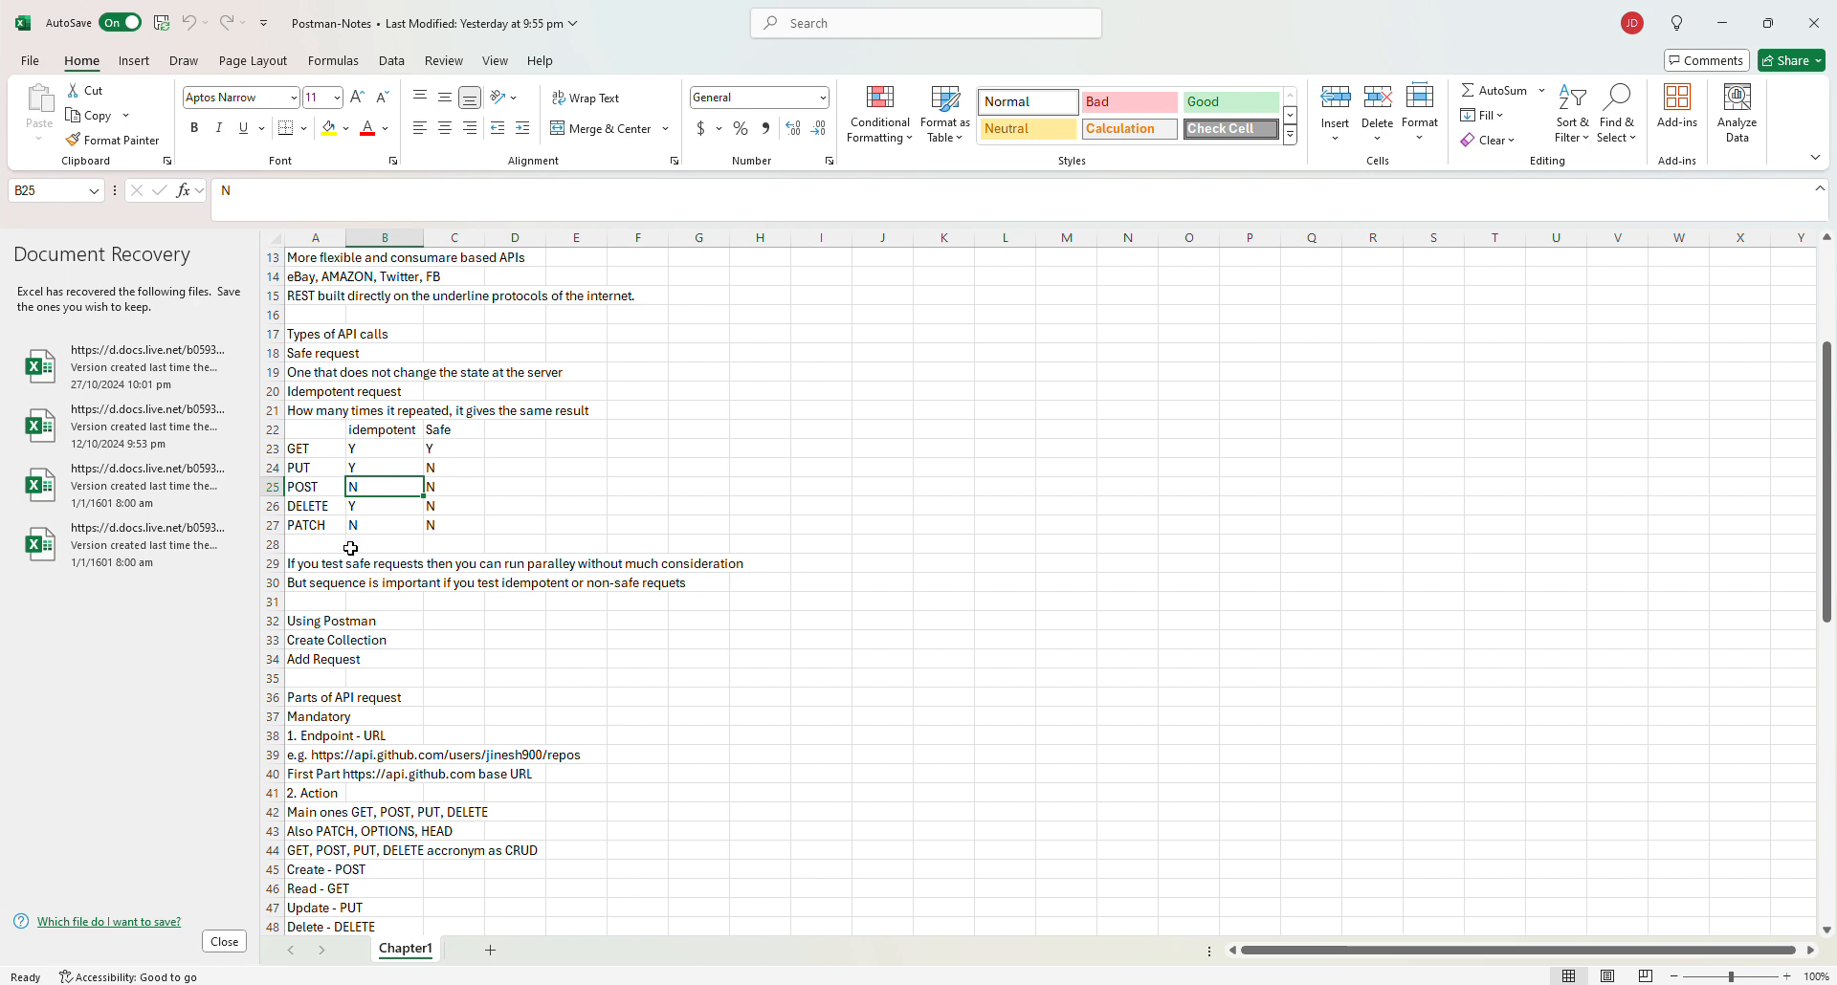
- Examine the PATCH row's idempotent and safe values, and the main methods GET, PUT, POST and DELETE in the table
click(442, 523)
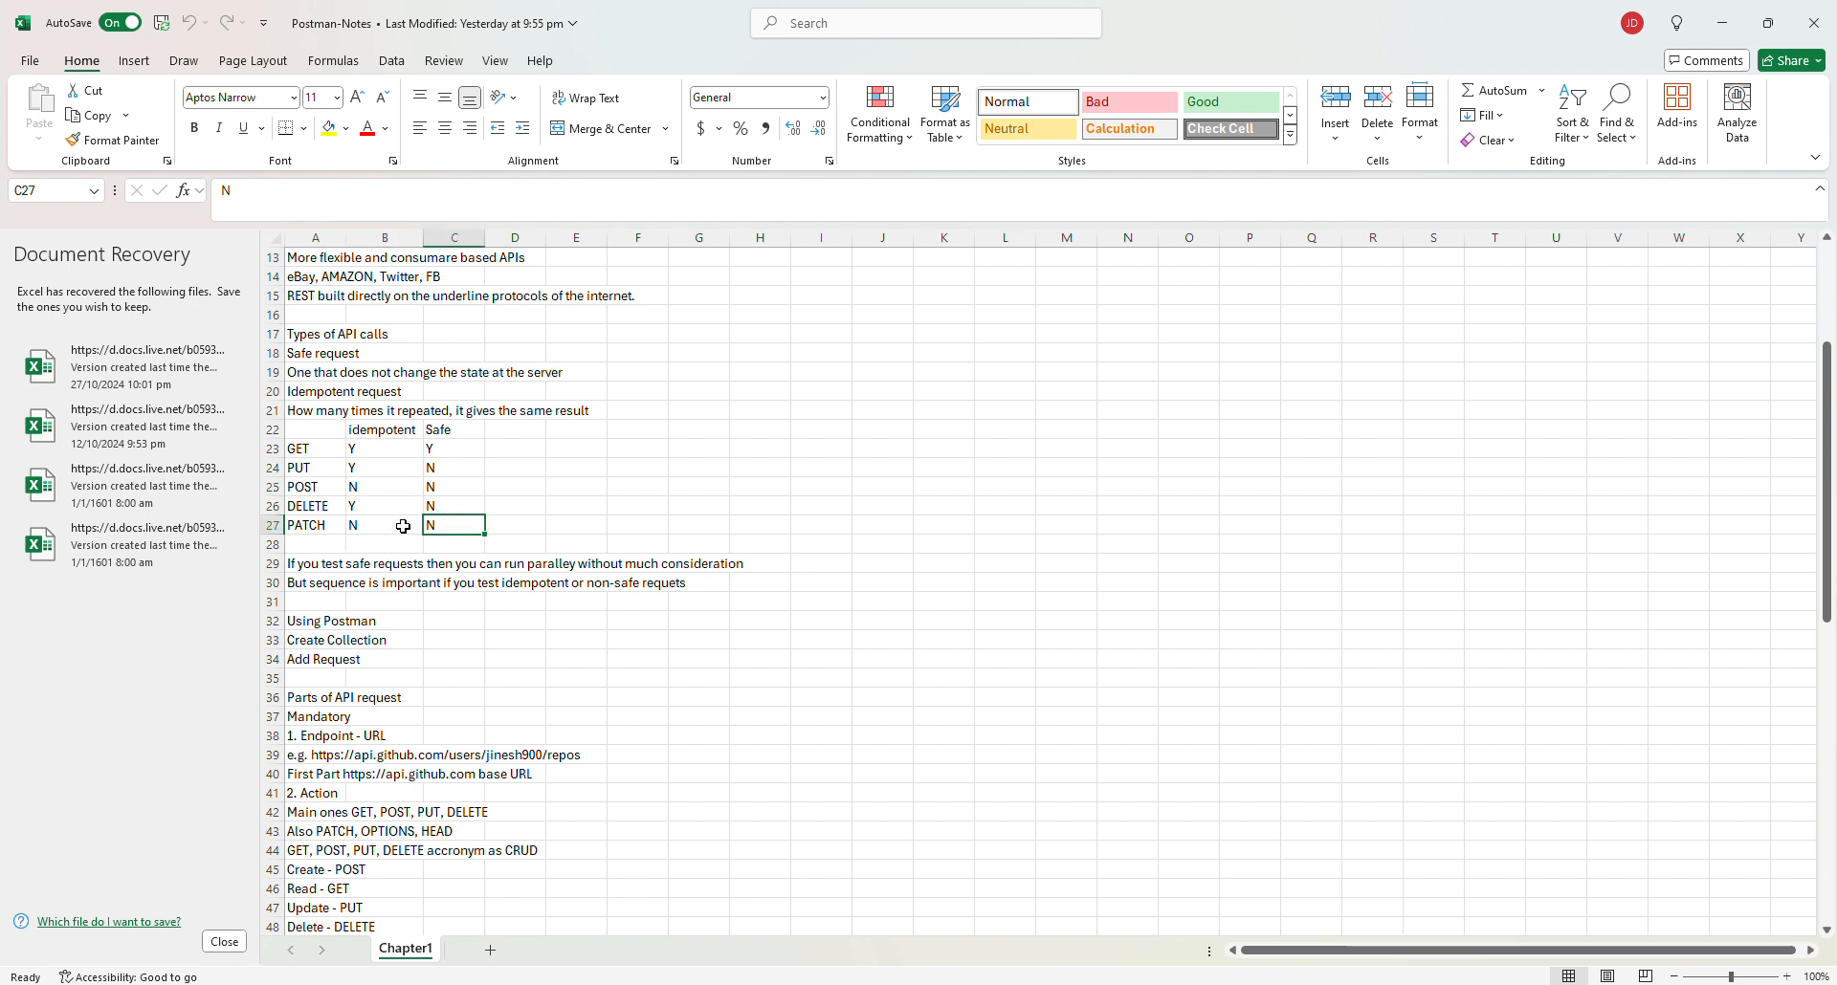
click(386, 526)
click(457, 526)
click(384, 528)
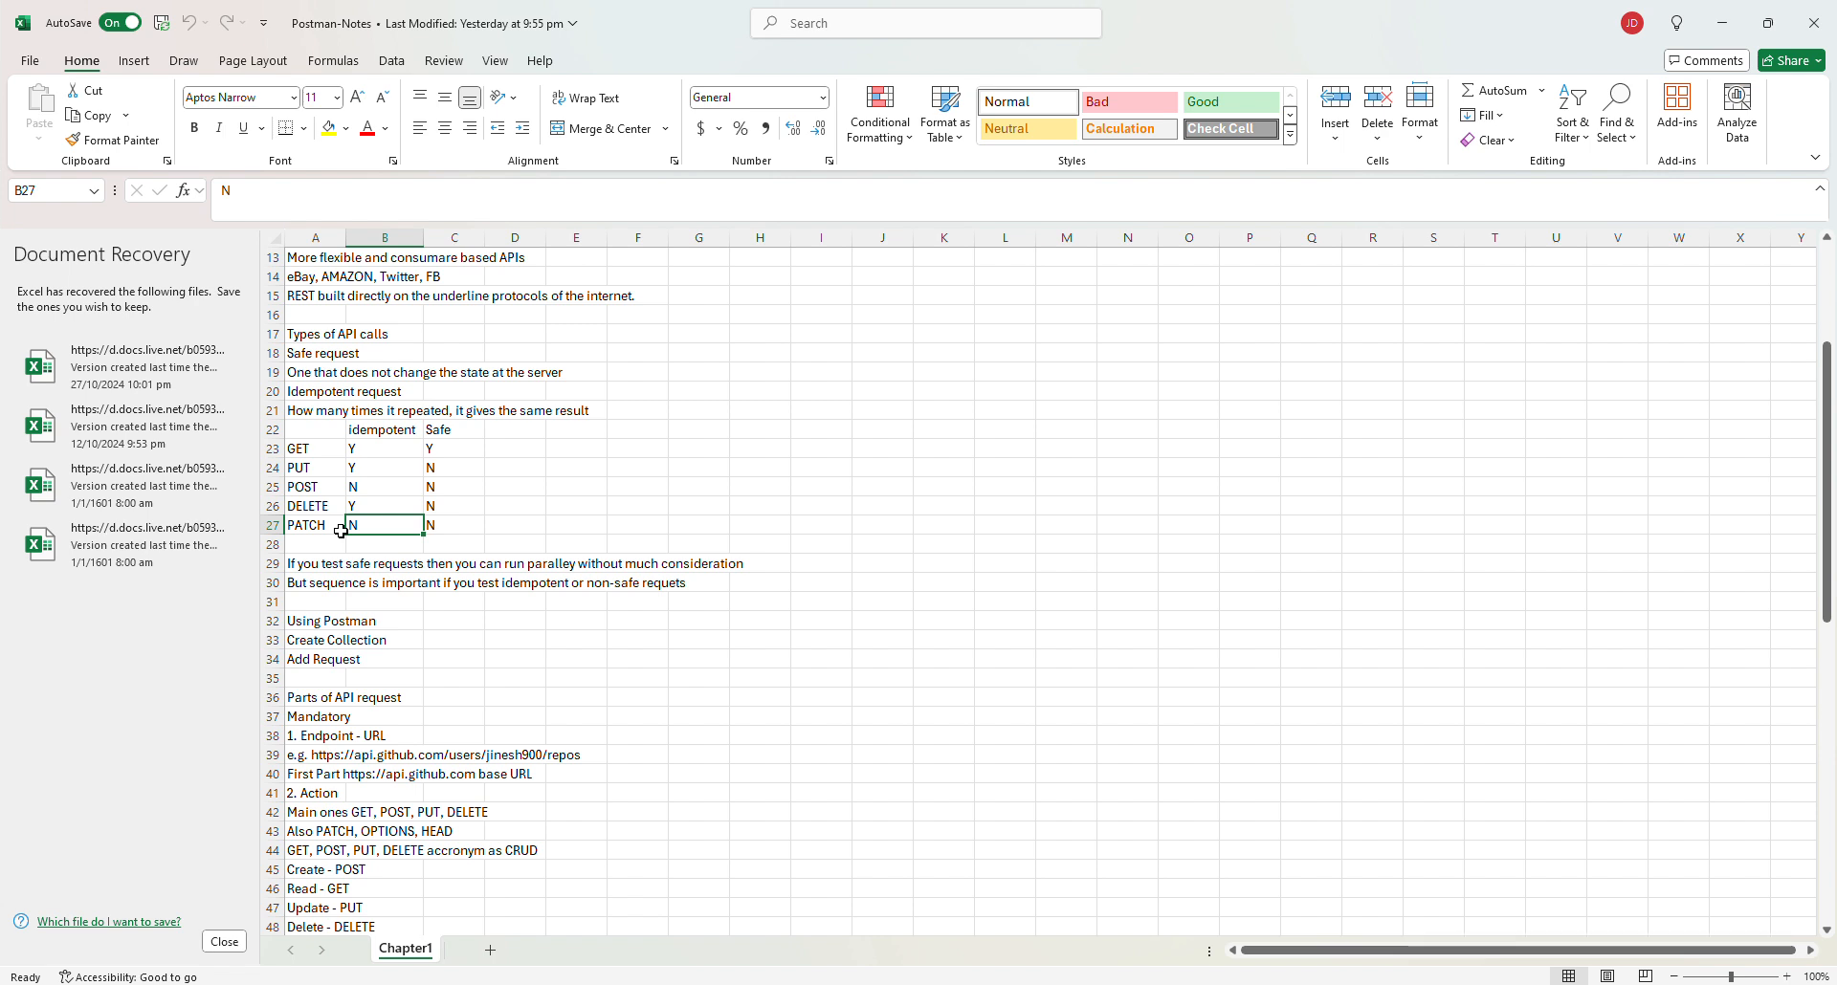
click(323, 447)
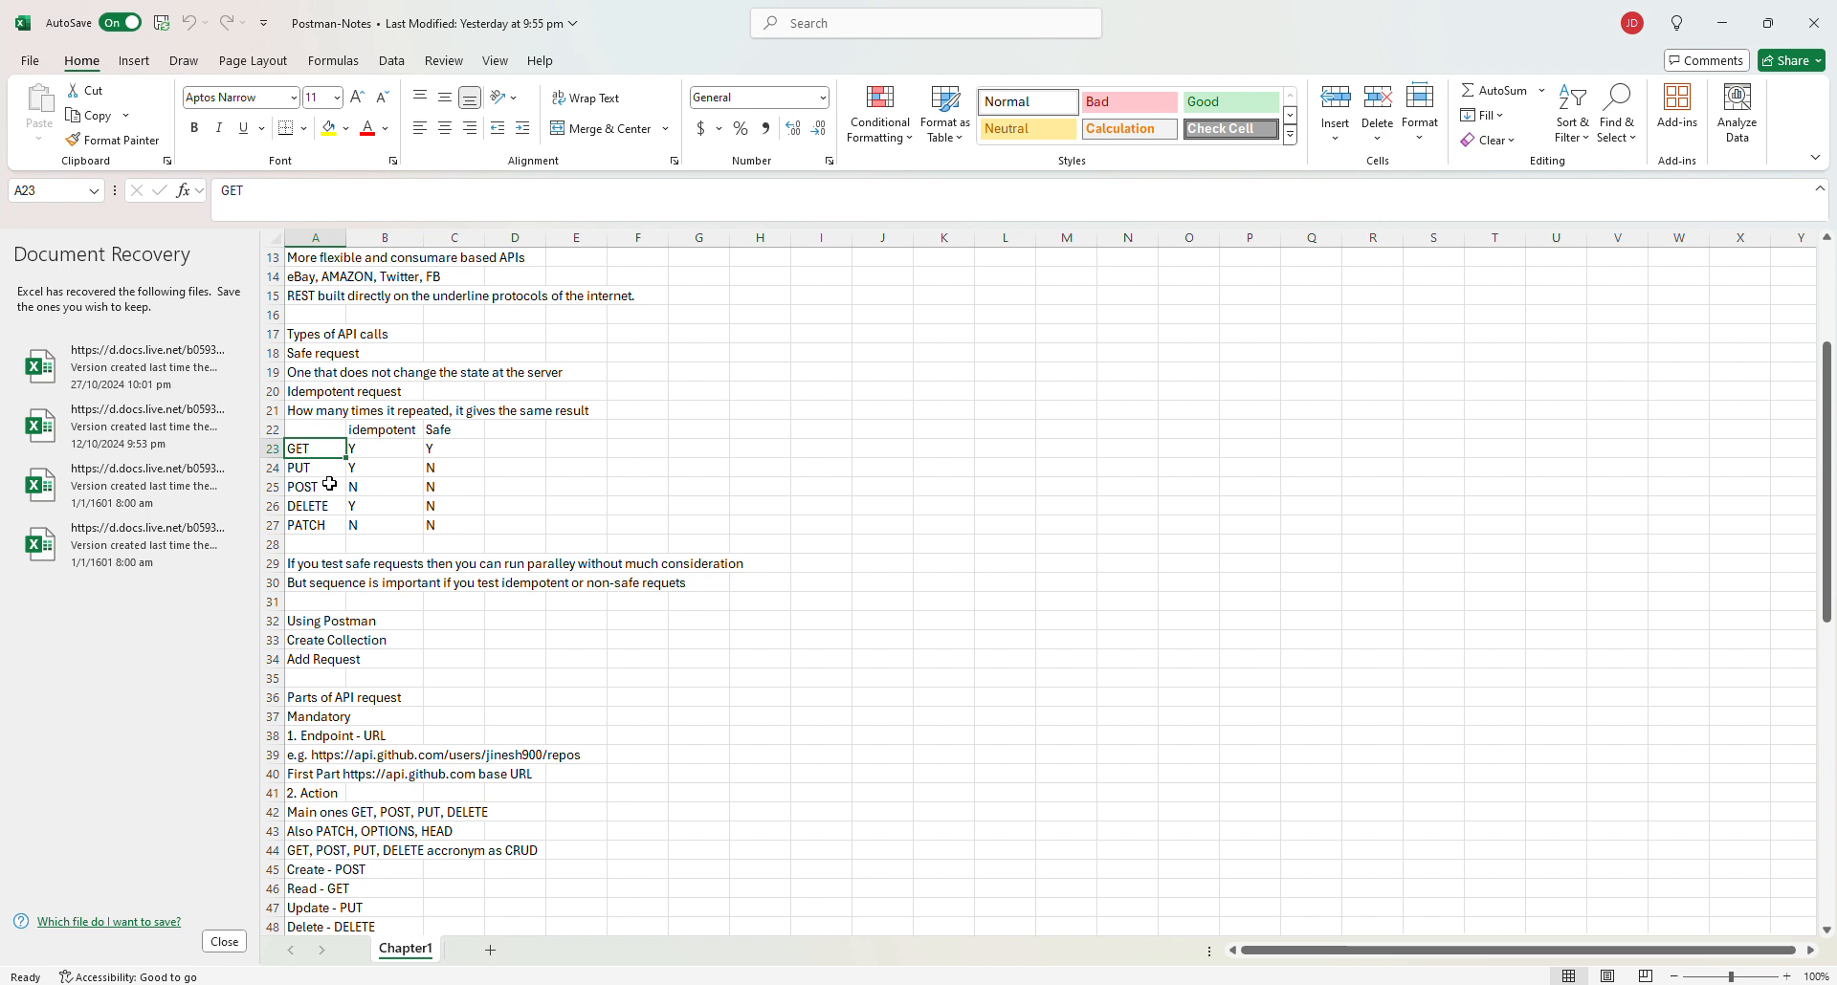
click(328, 486)
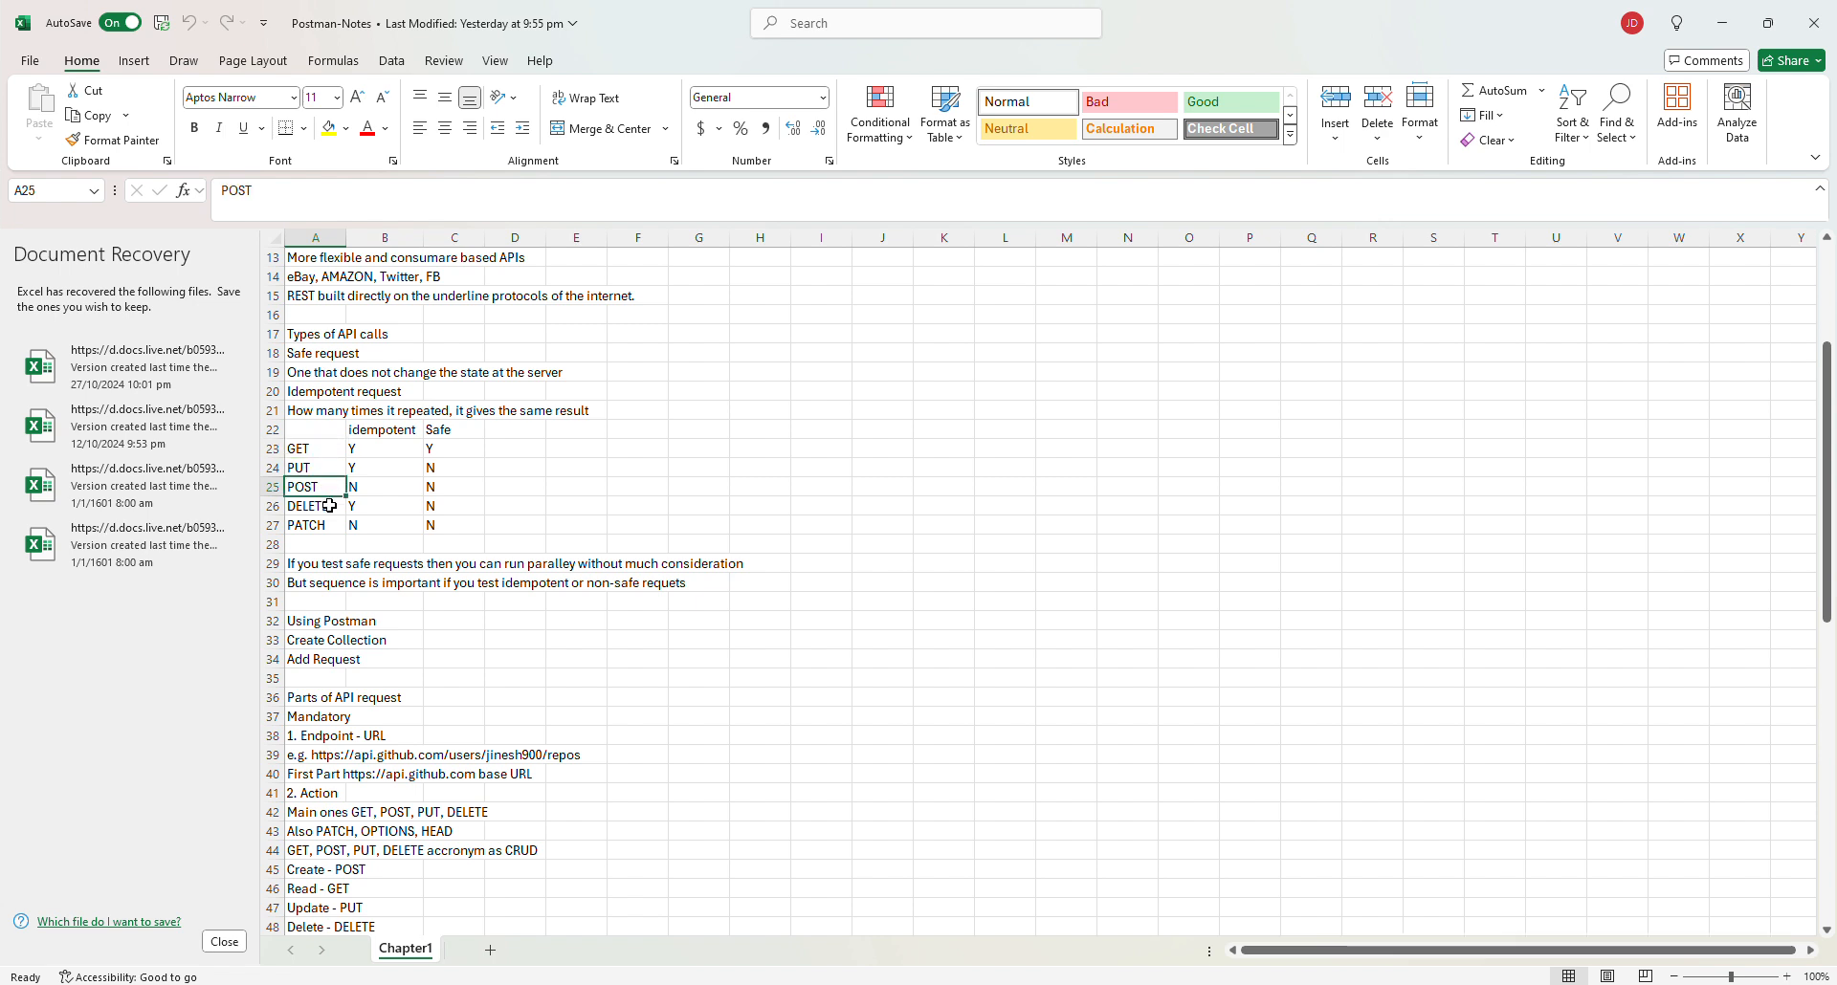
click(329, 505)
click(328, 467)
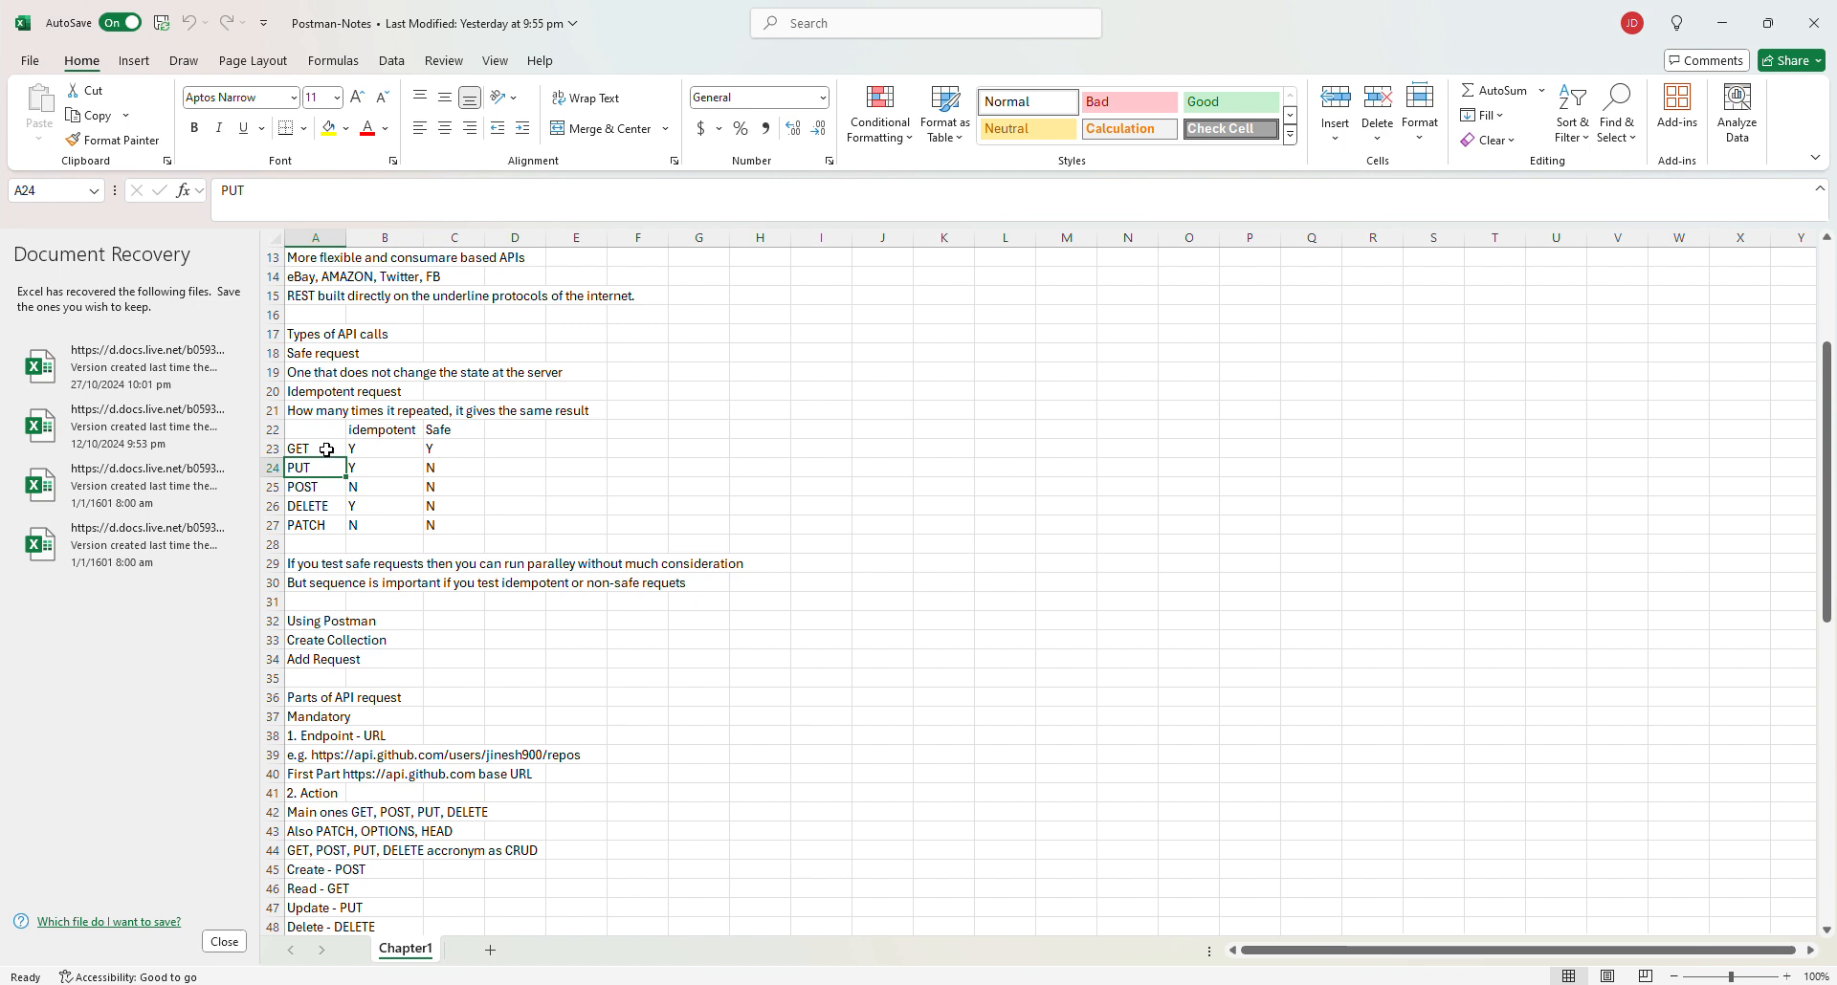
drag(328, 447, 328, 501)
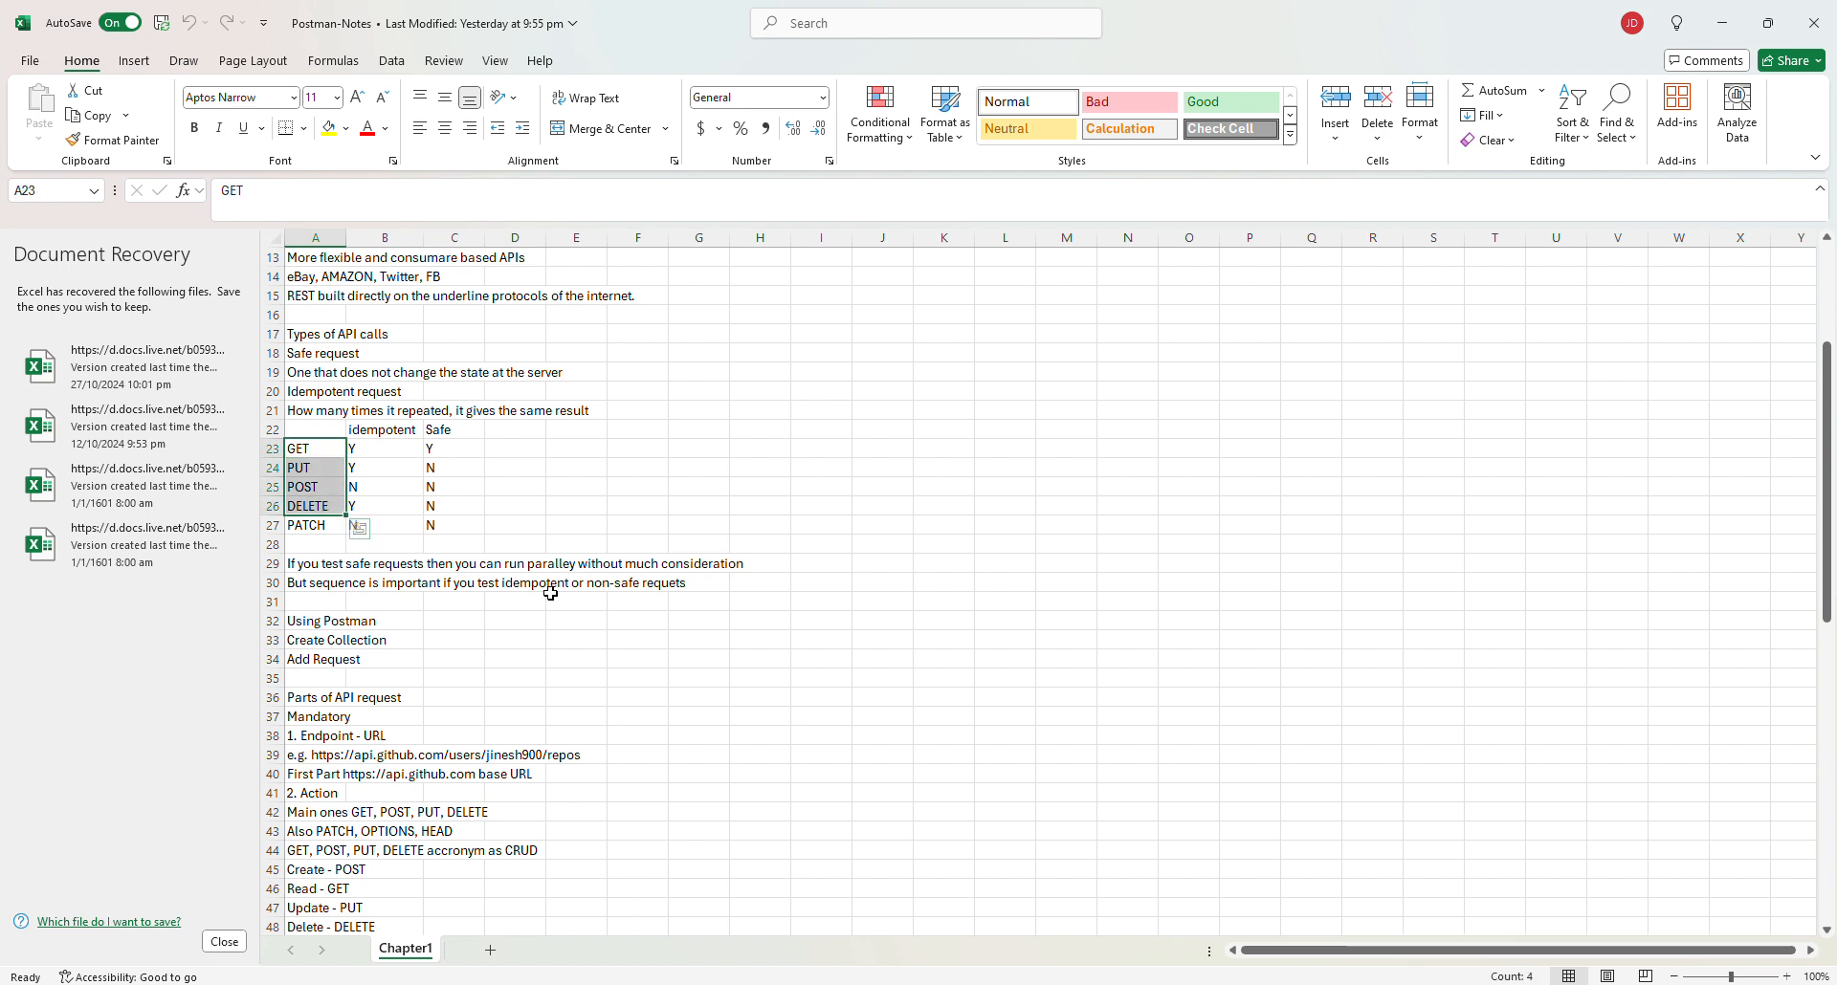
- Close the Document Recovery pane to give the notes the full window width
scroll(574, 598, down, 4)
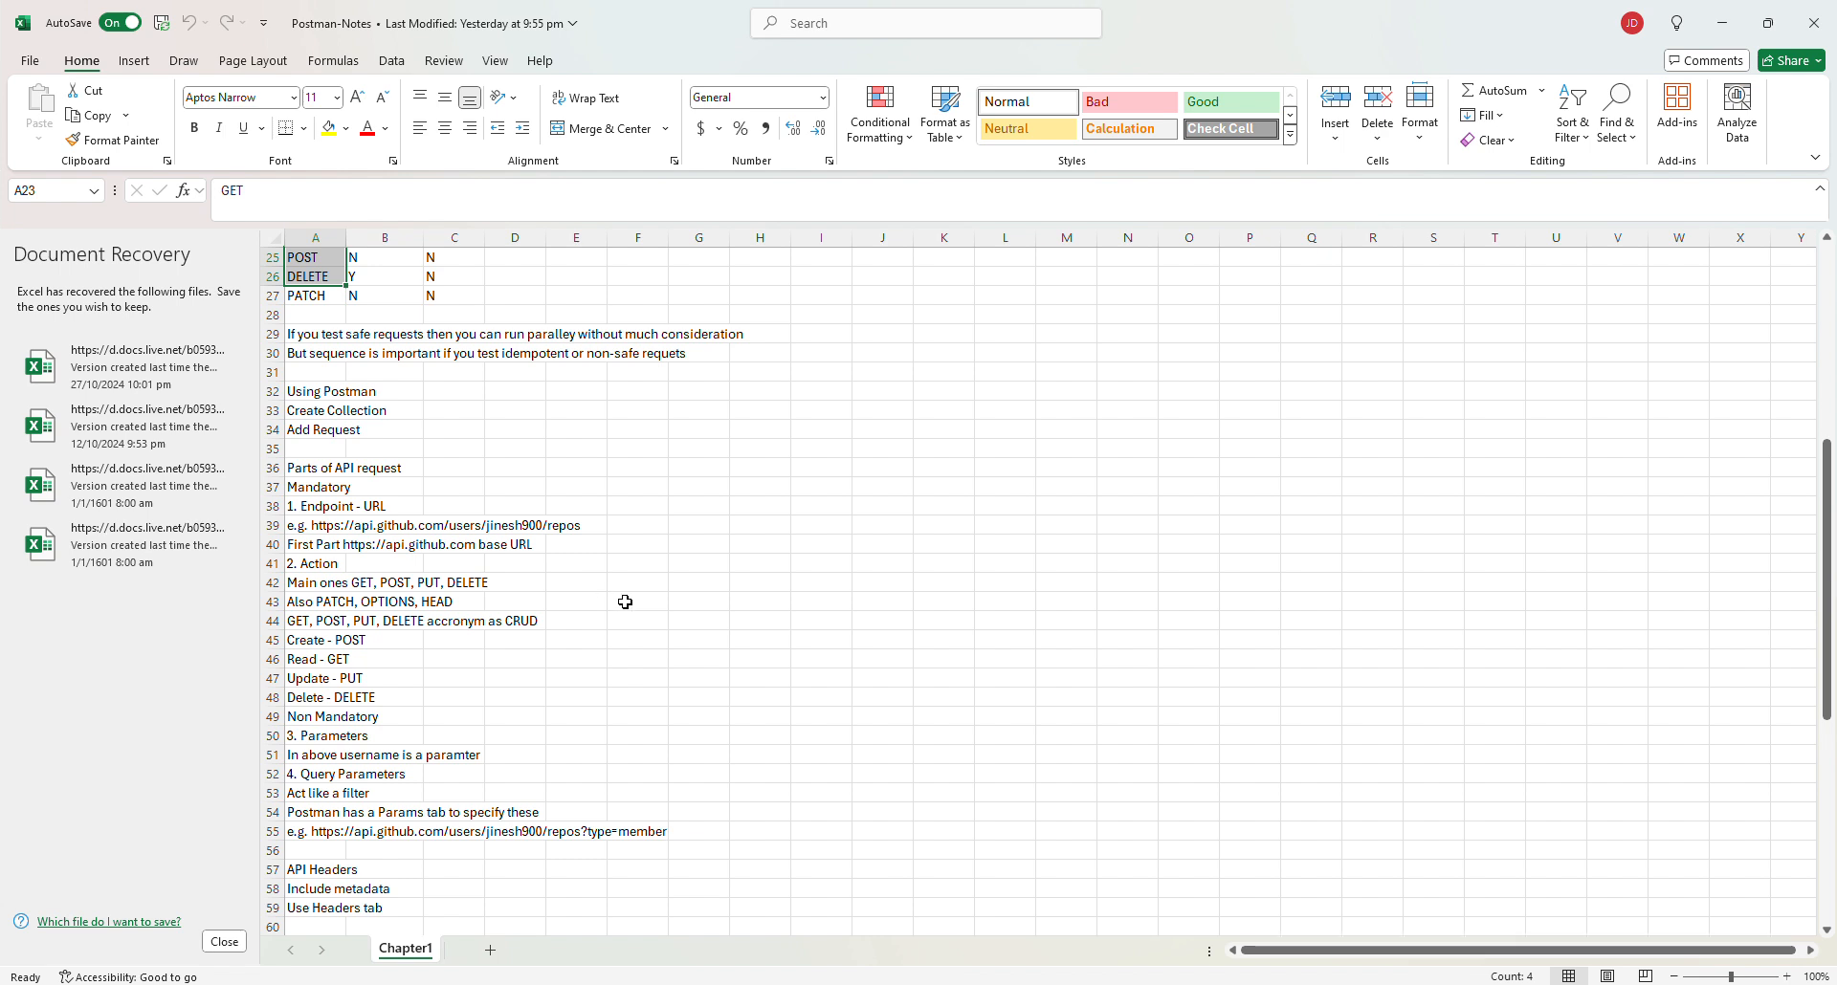
click(225, 943)
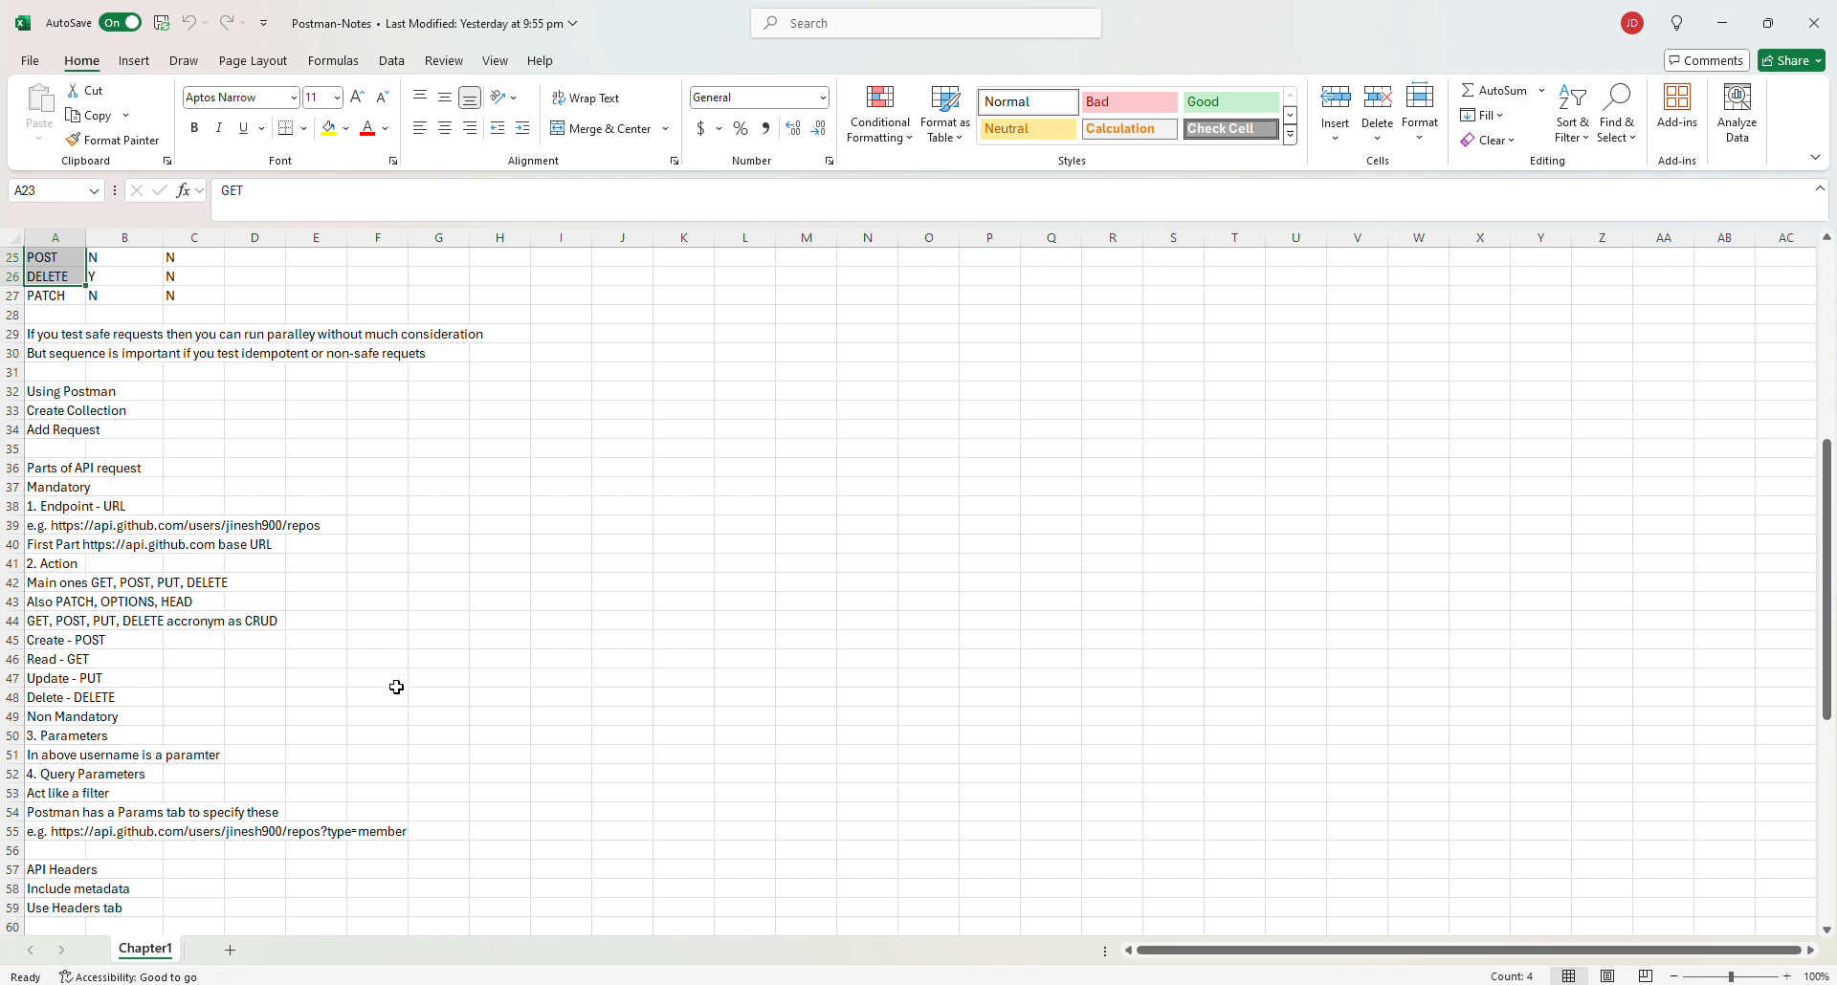
- Read the notes on the mandatory parts of an API request, the endpoint URL and the action
scroll(395, 684, down, 1)
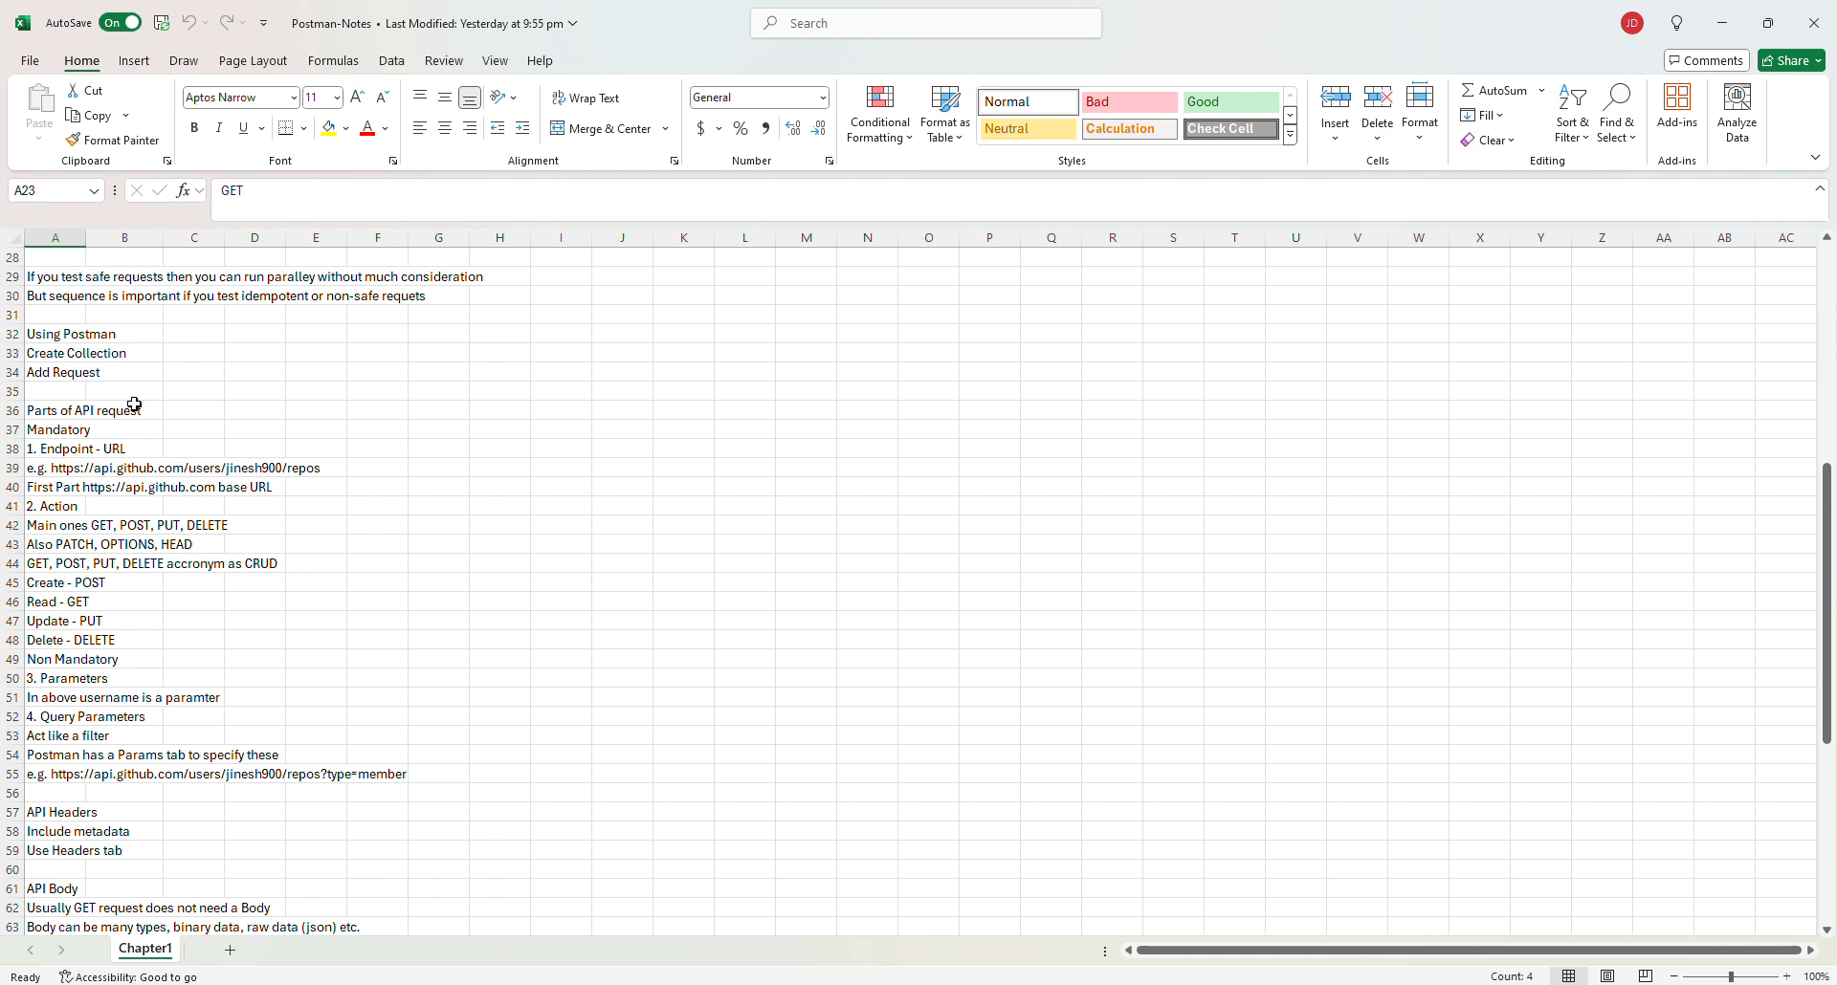
drag(132, 410, 165, 536)
click(320, 525)
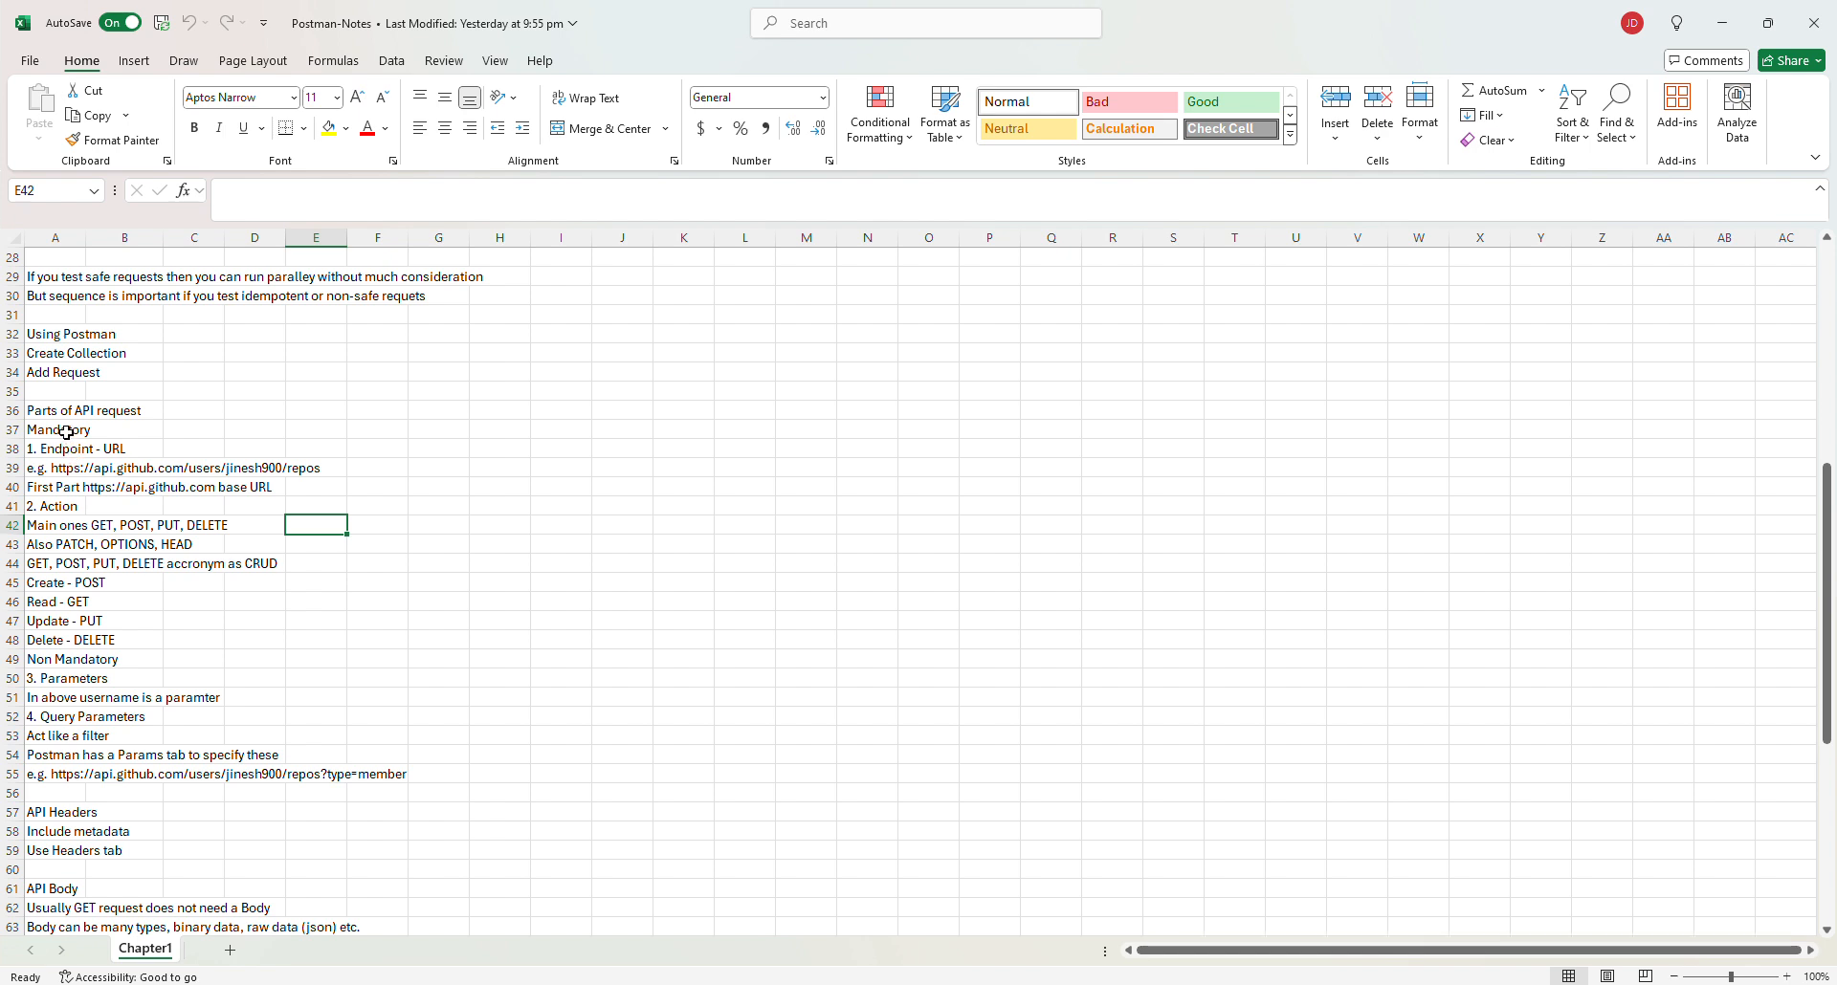
click(65, 429)
click(76, 507)
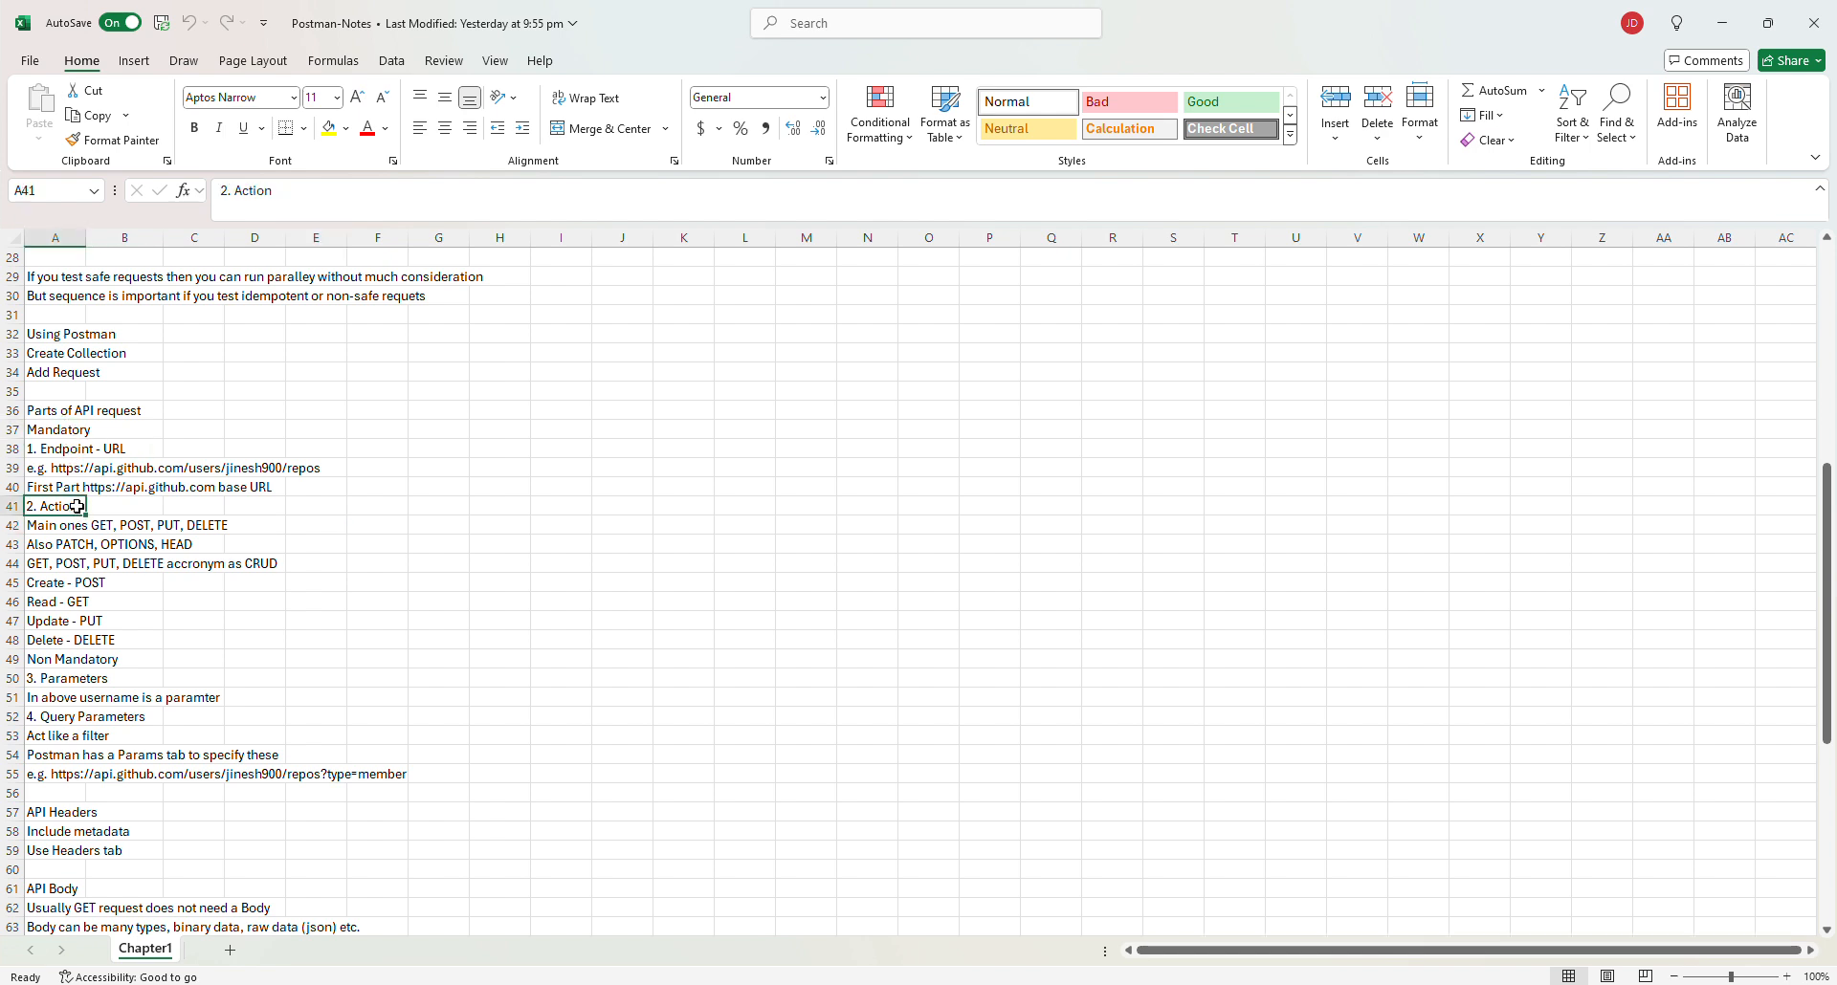
click(70, 449)
click(71, 507)
click(73, 446)
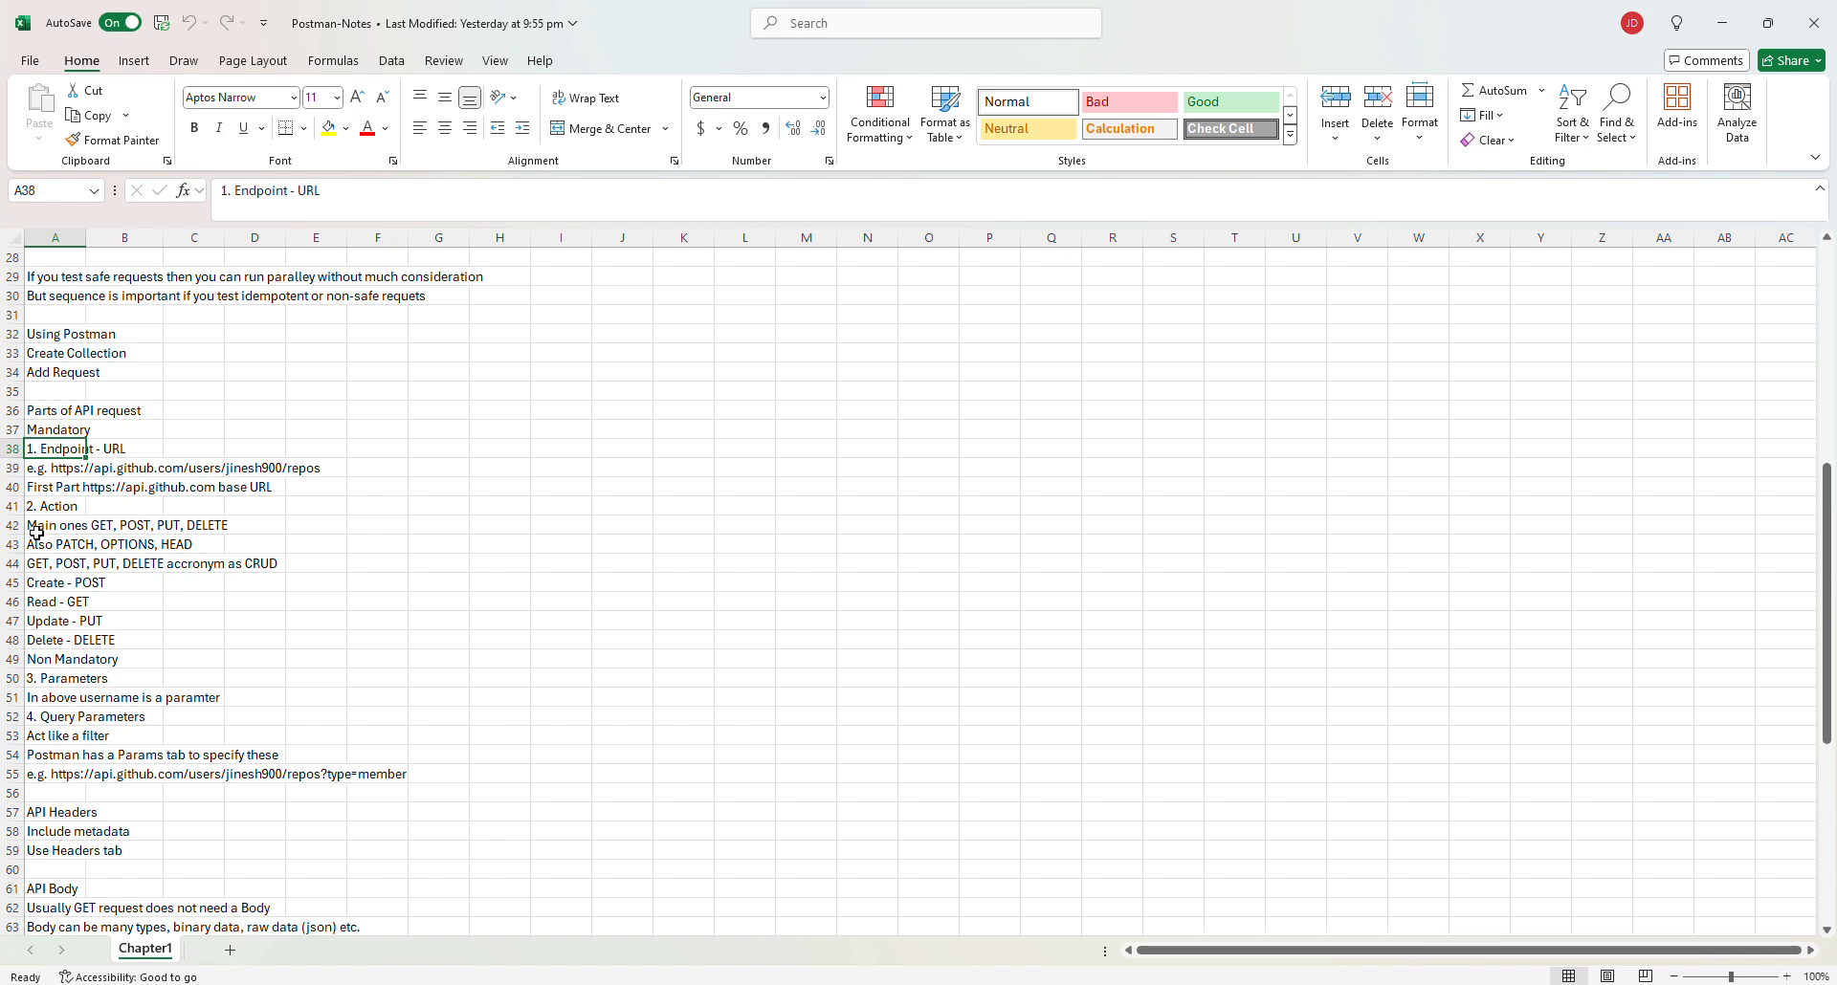
- Read the notes on parameters and query parameters, and on the API headers, body and response
click(83, 675)
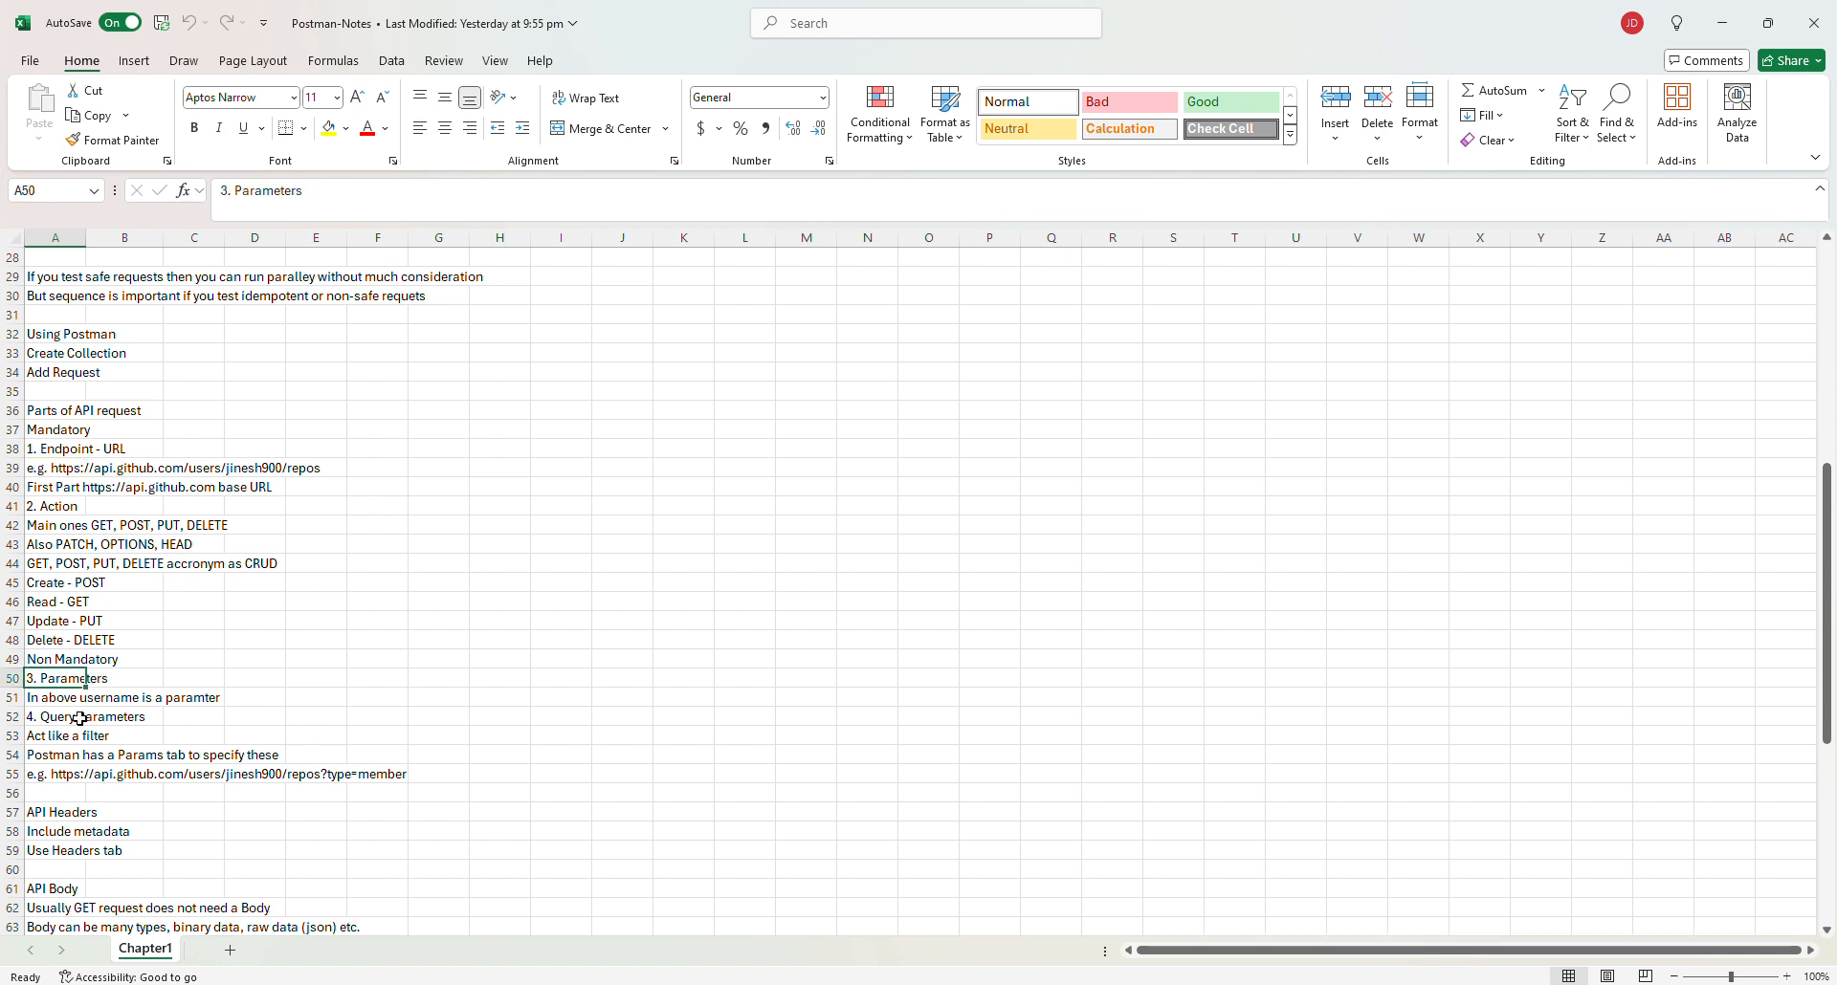
click(81, 717)
click(82, 679)
click(84, 720)
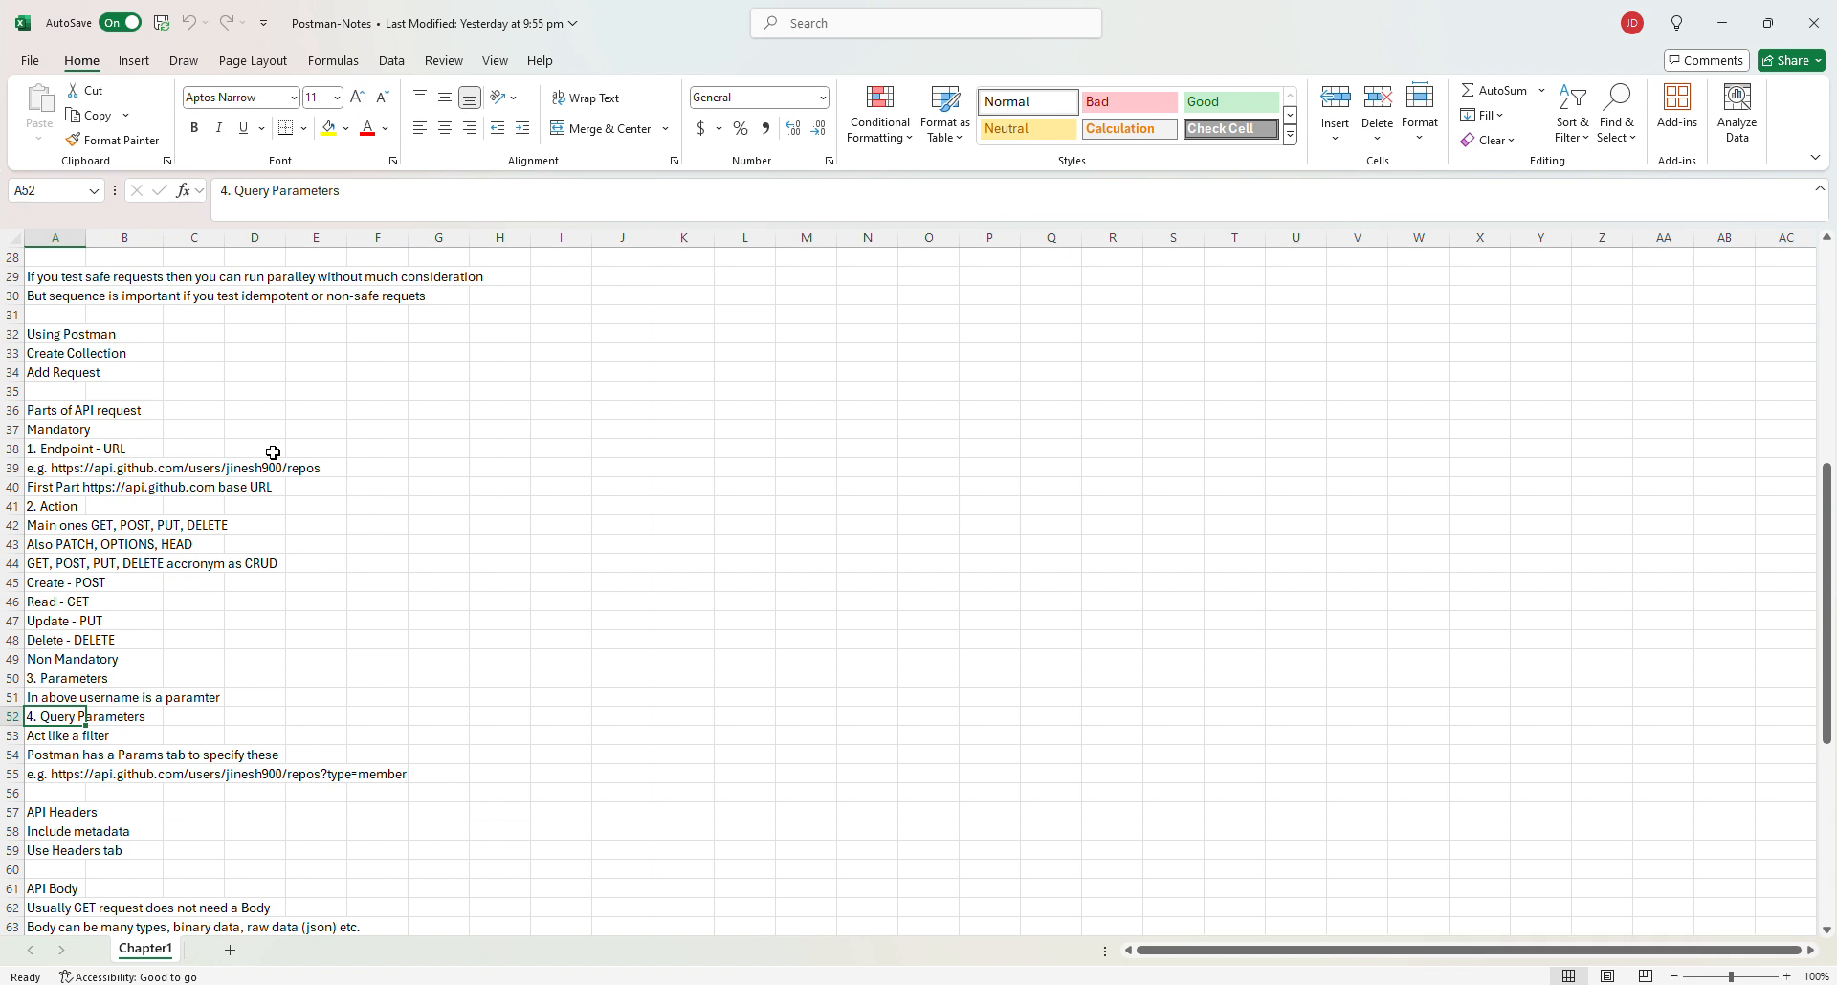
scroll(266, 712, down, 1)
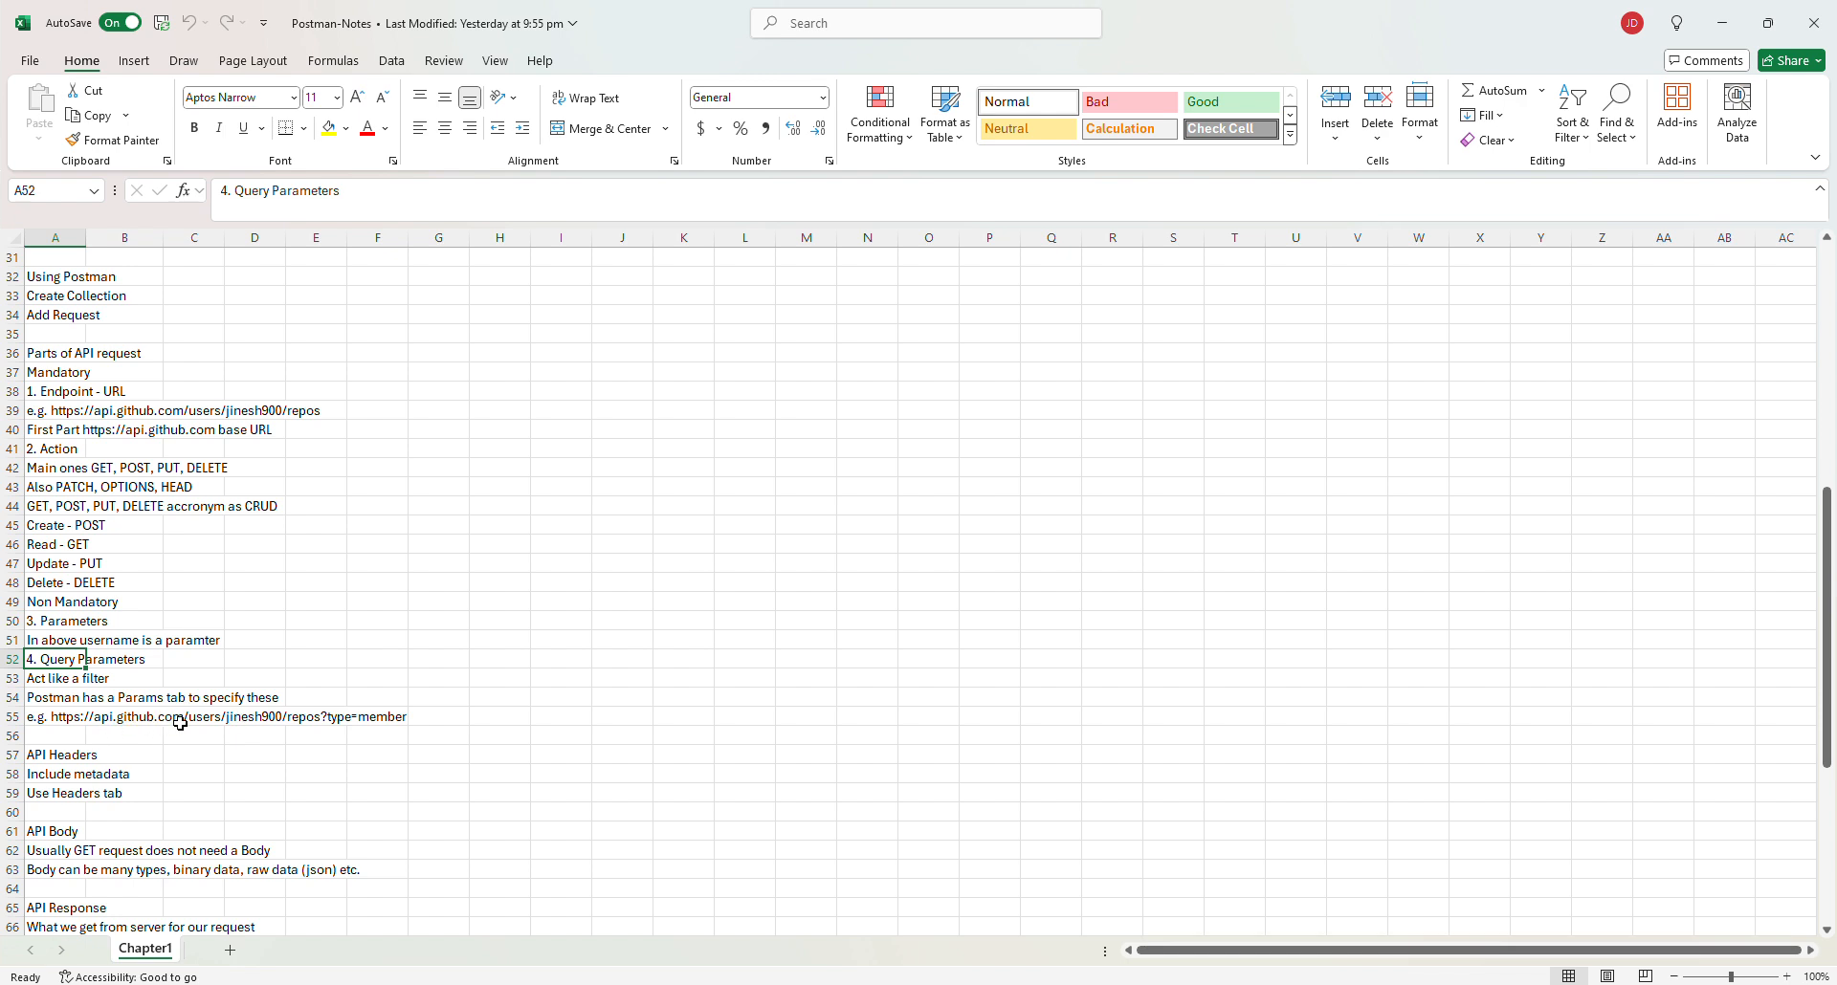
scroll(197, 702, down, 1)
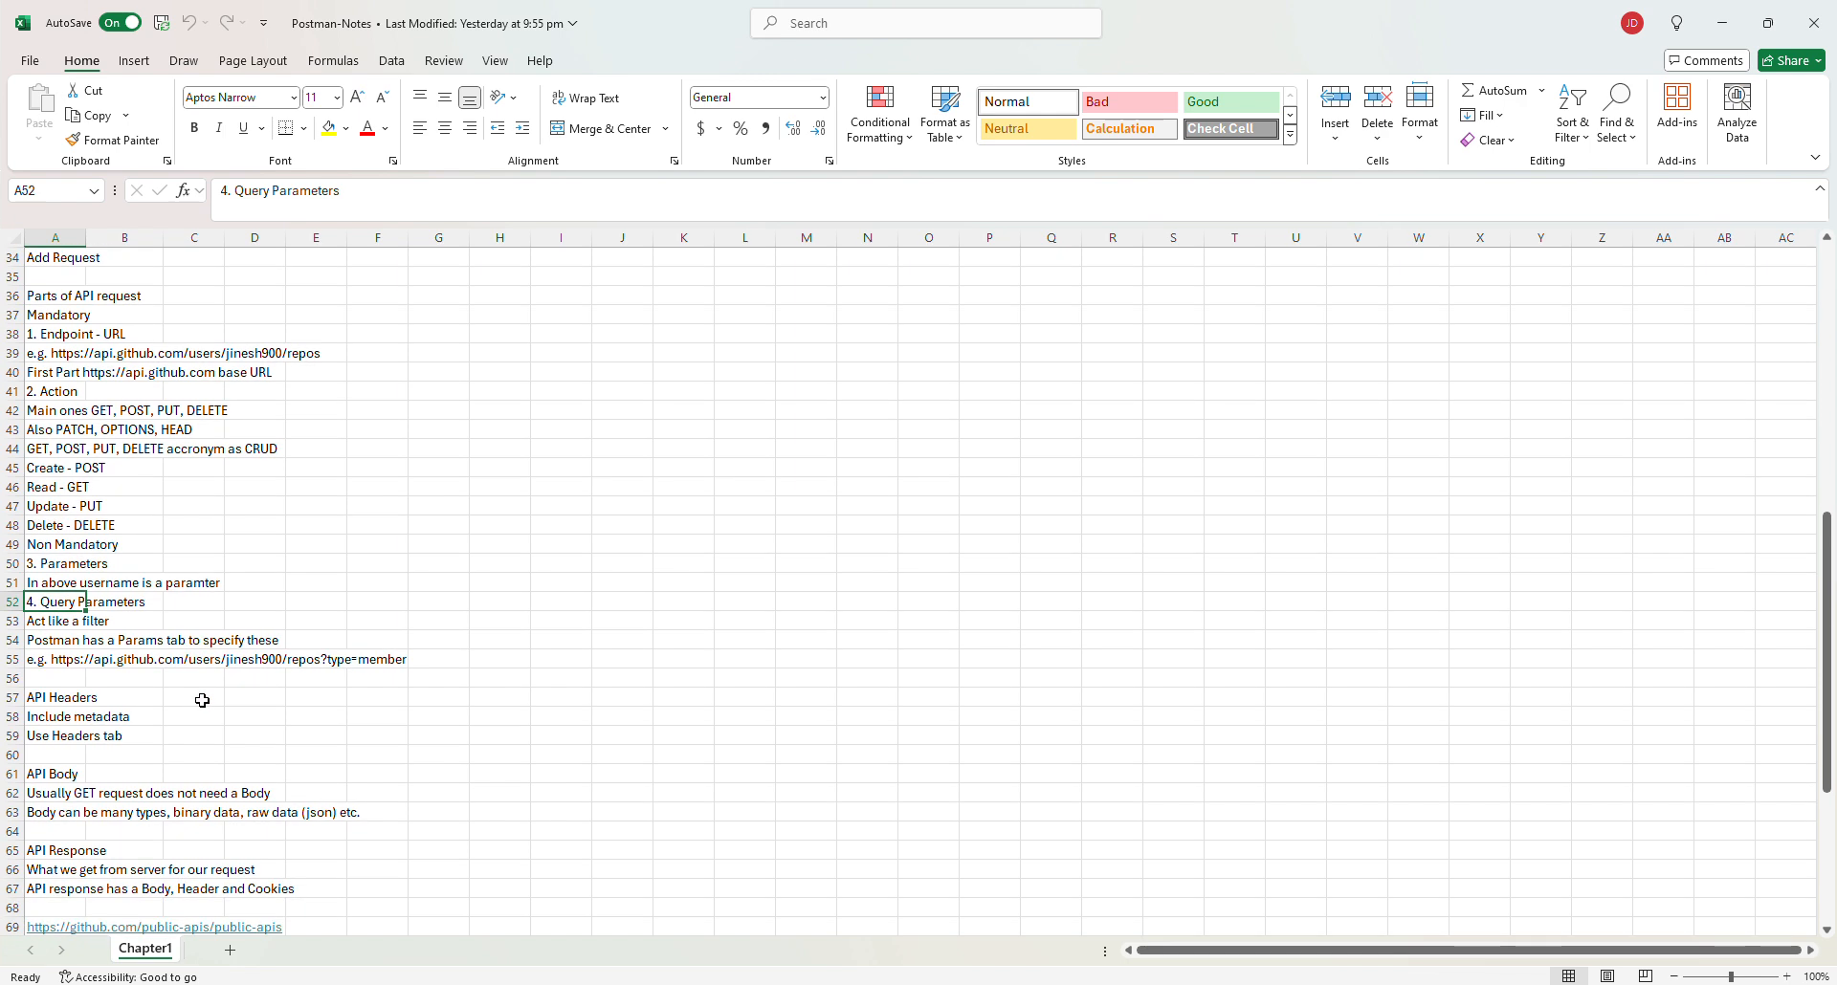
scroll(222, 653, down, 2)
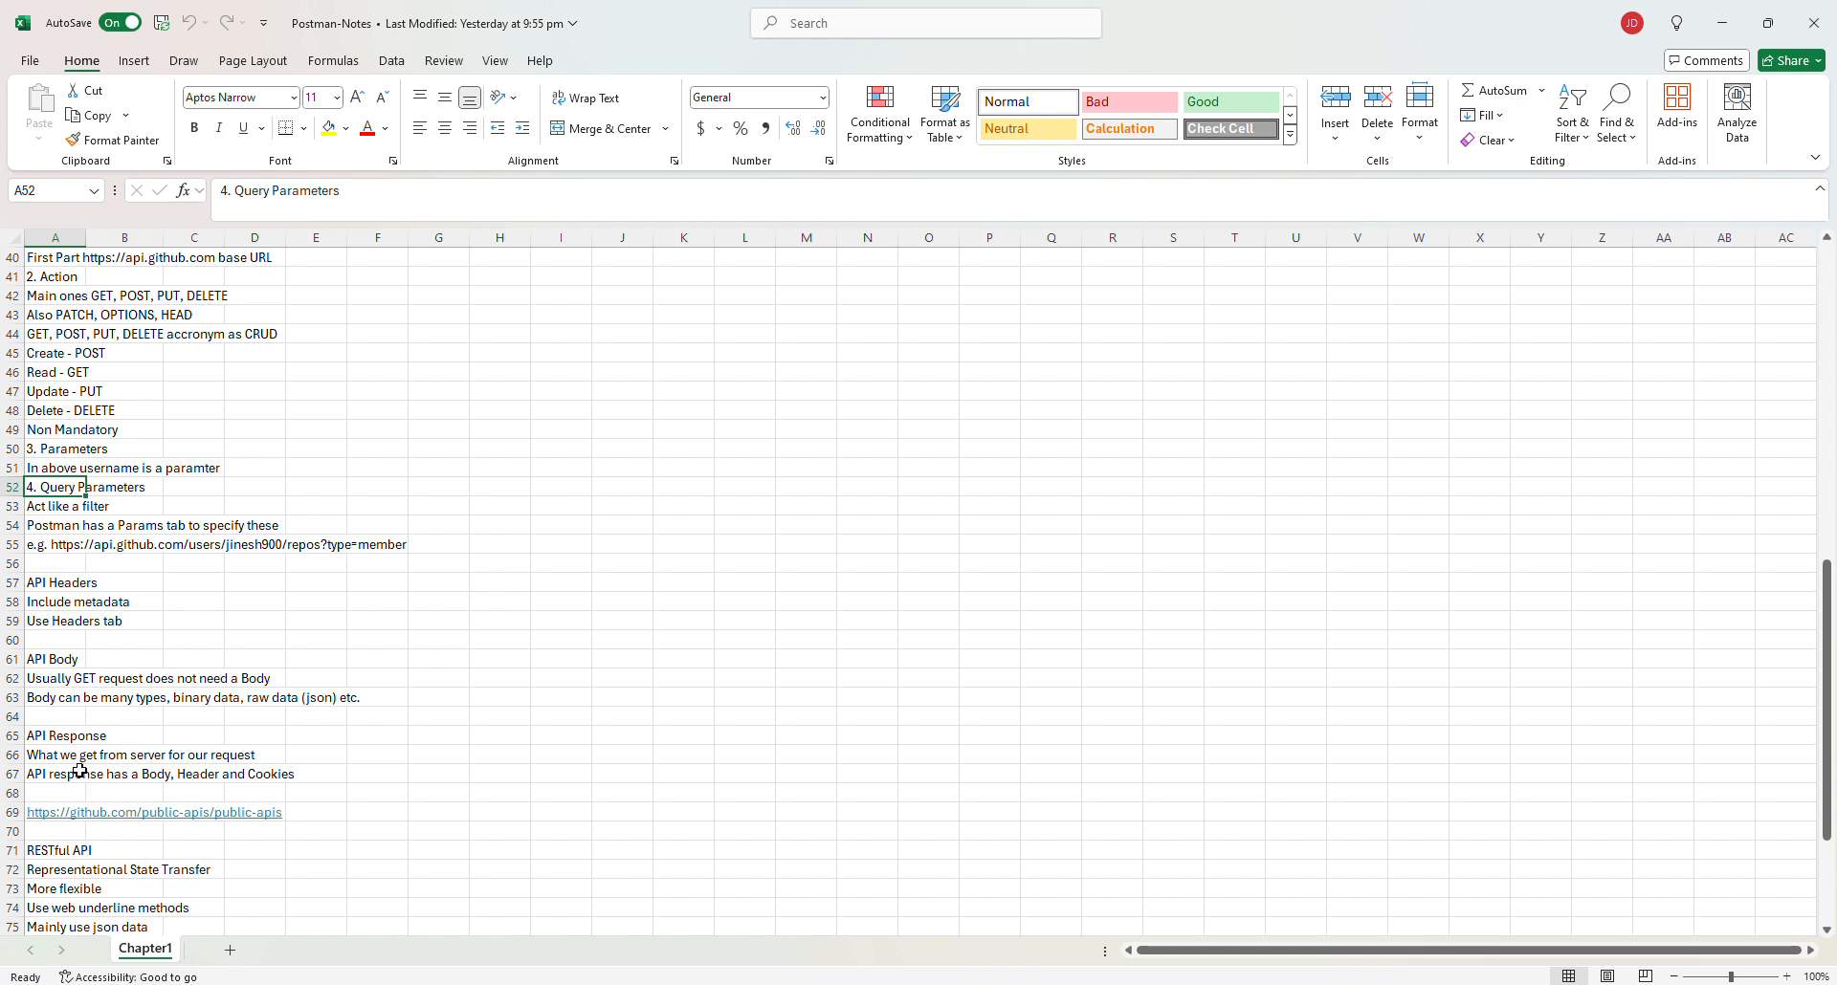
click(86, 739)
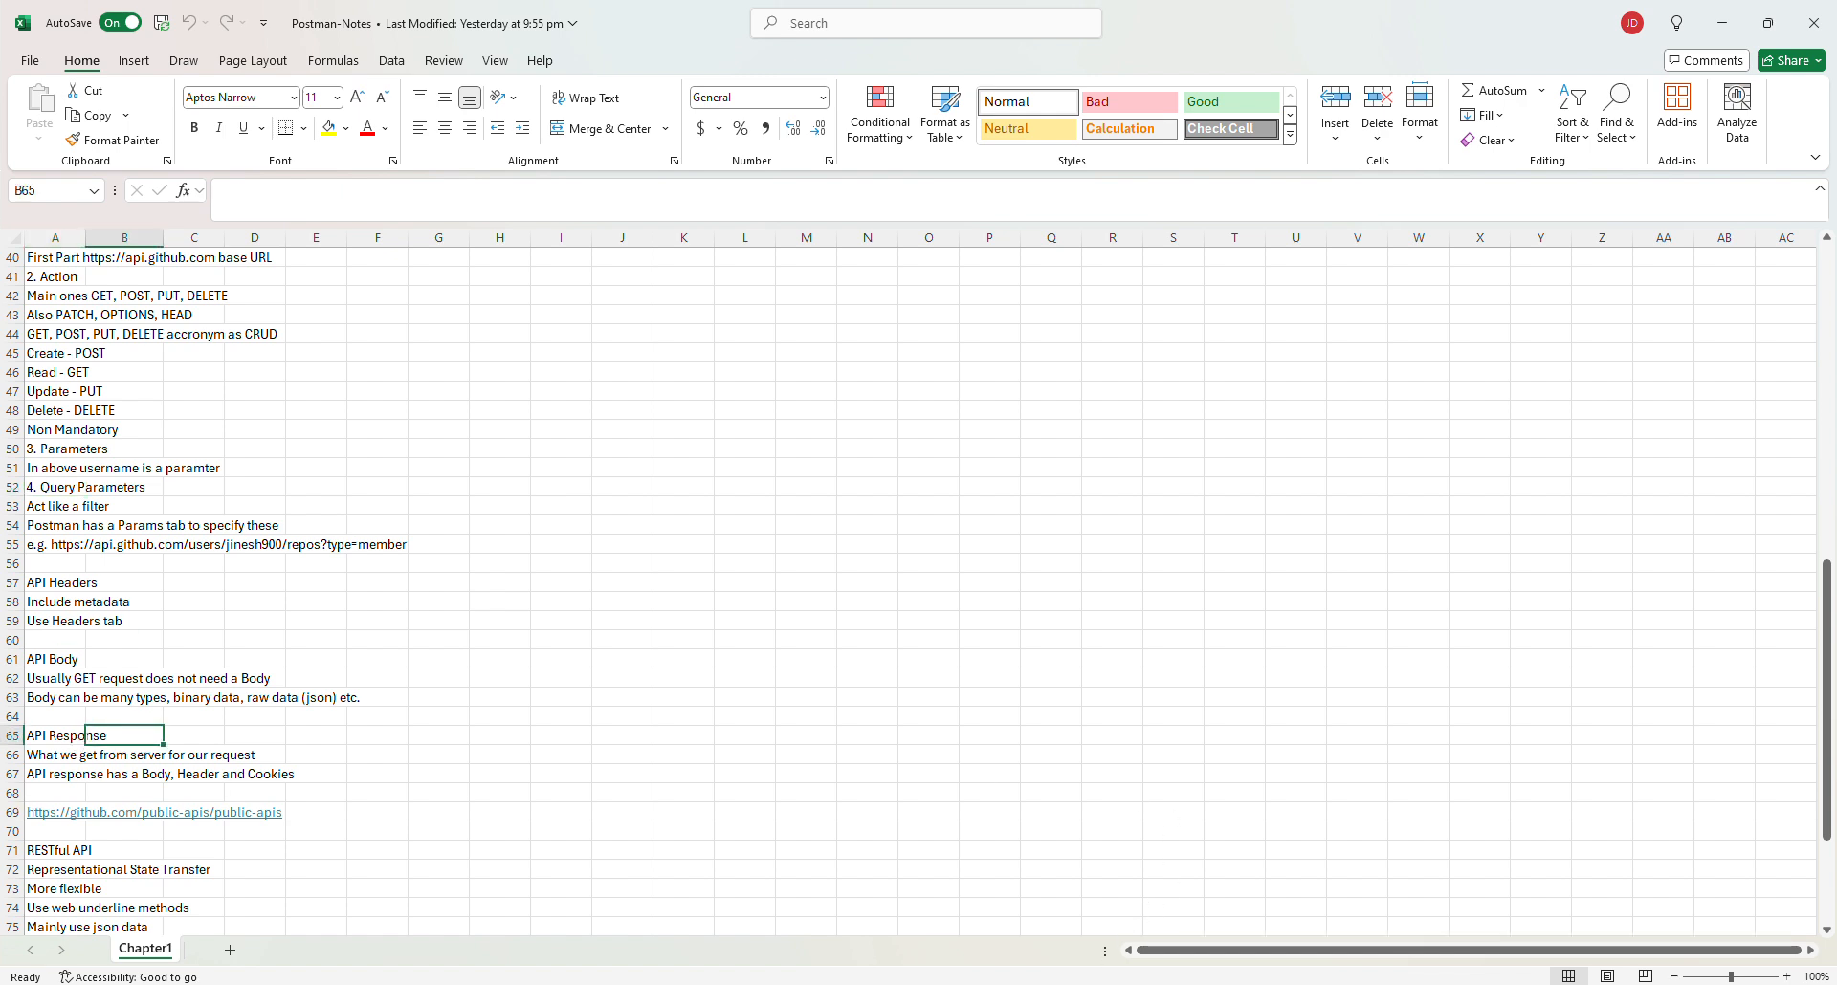
- Switch to Postman, look at the workspace's request history, and return to the collections
click(1052, 900)
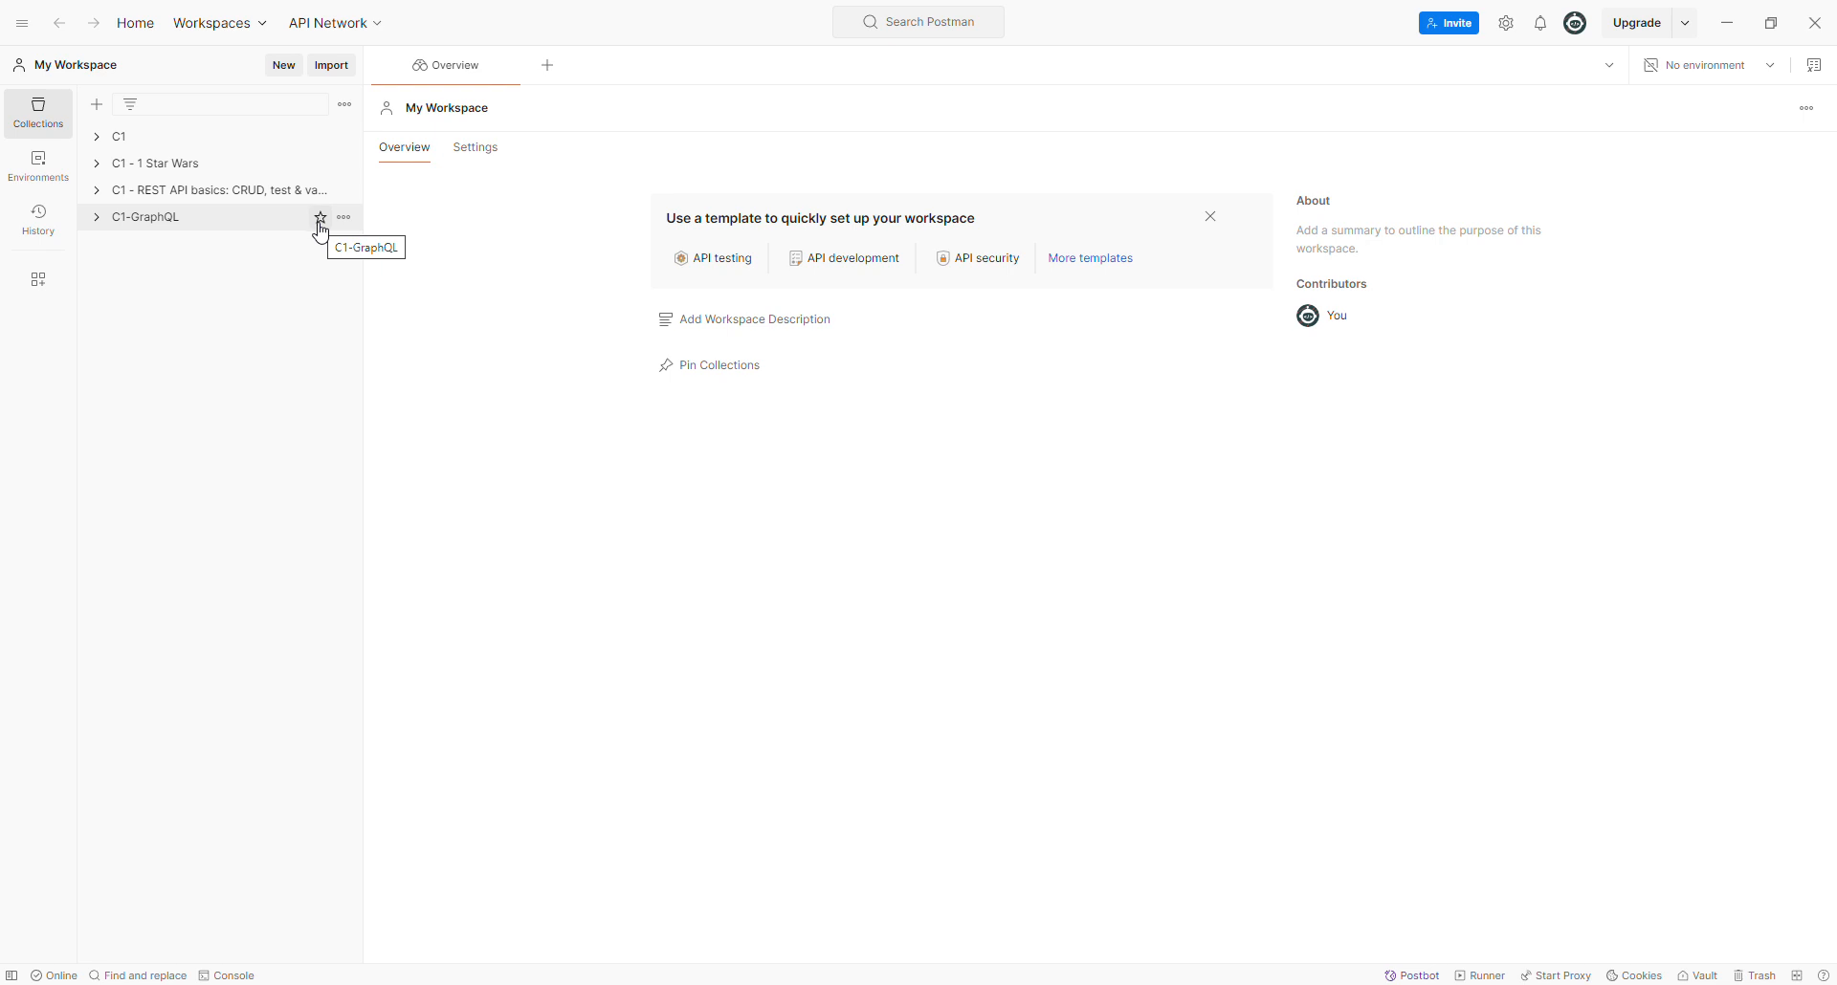
click(36, 226)
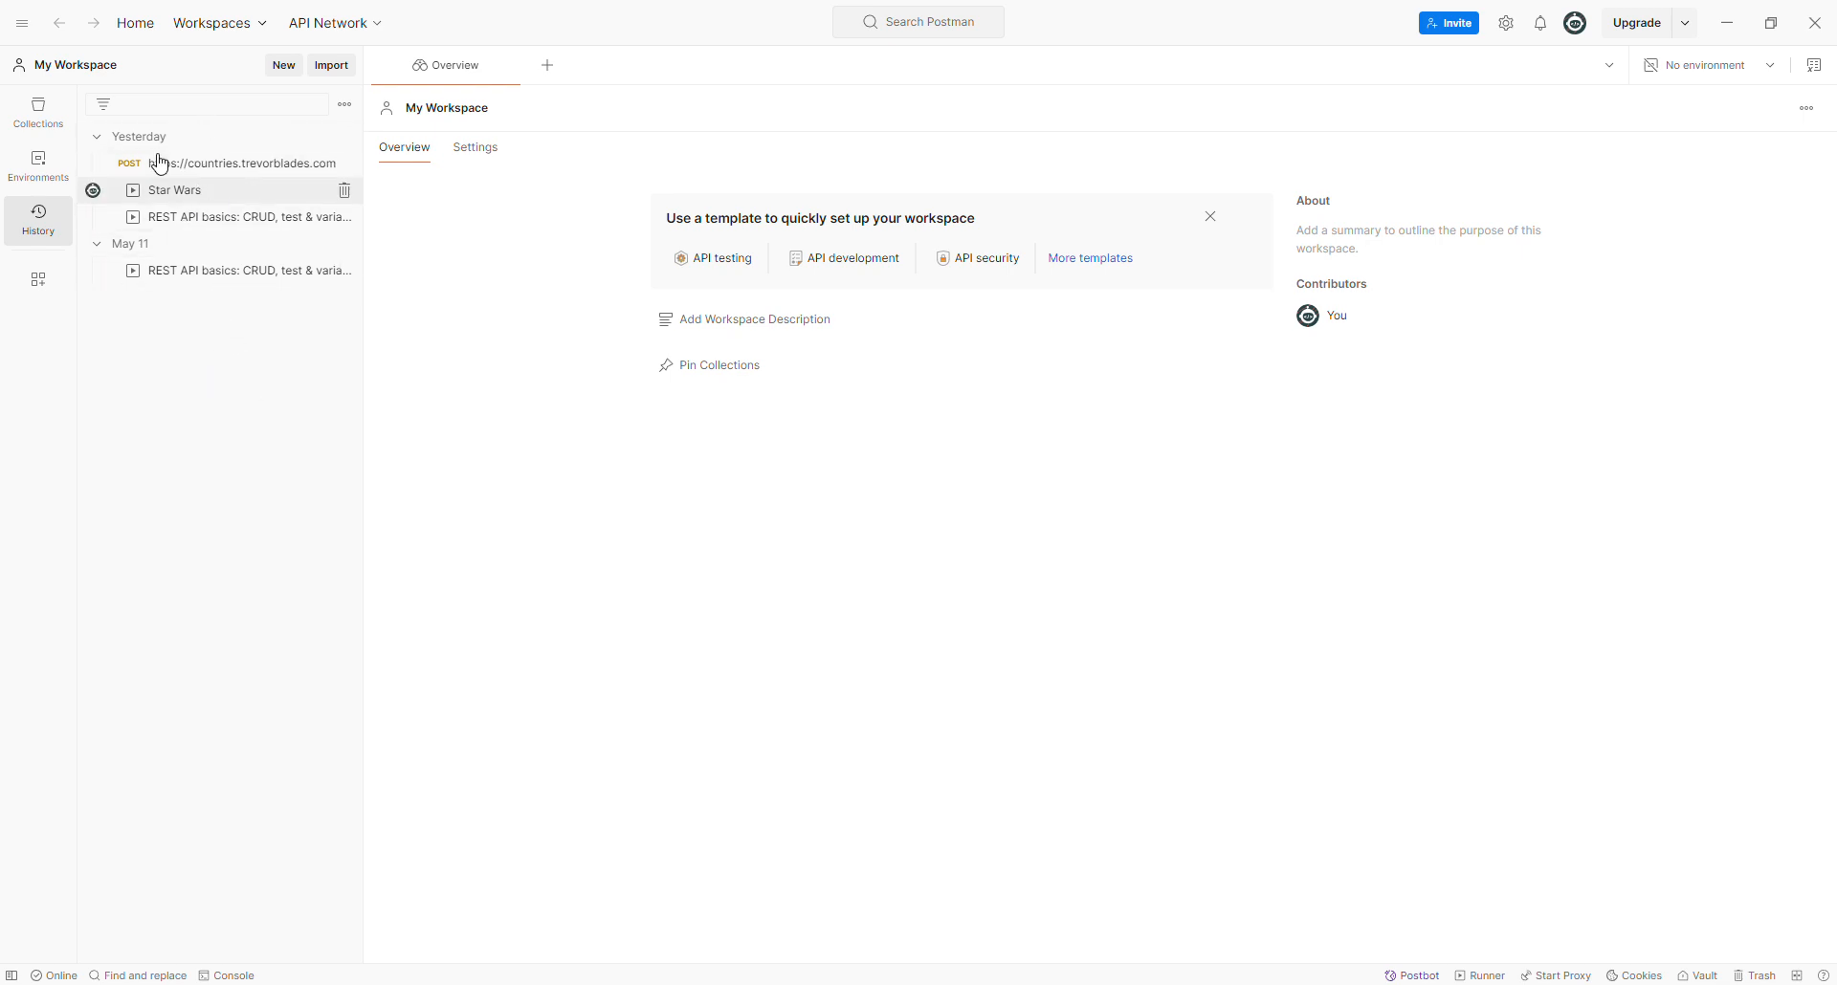
click(39, 112)
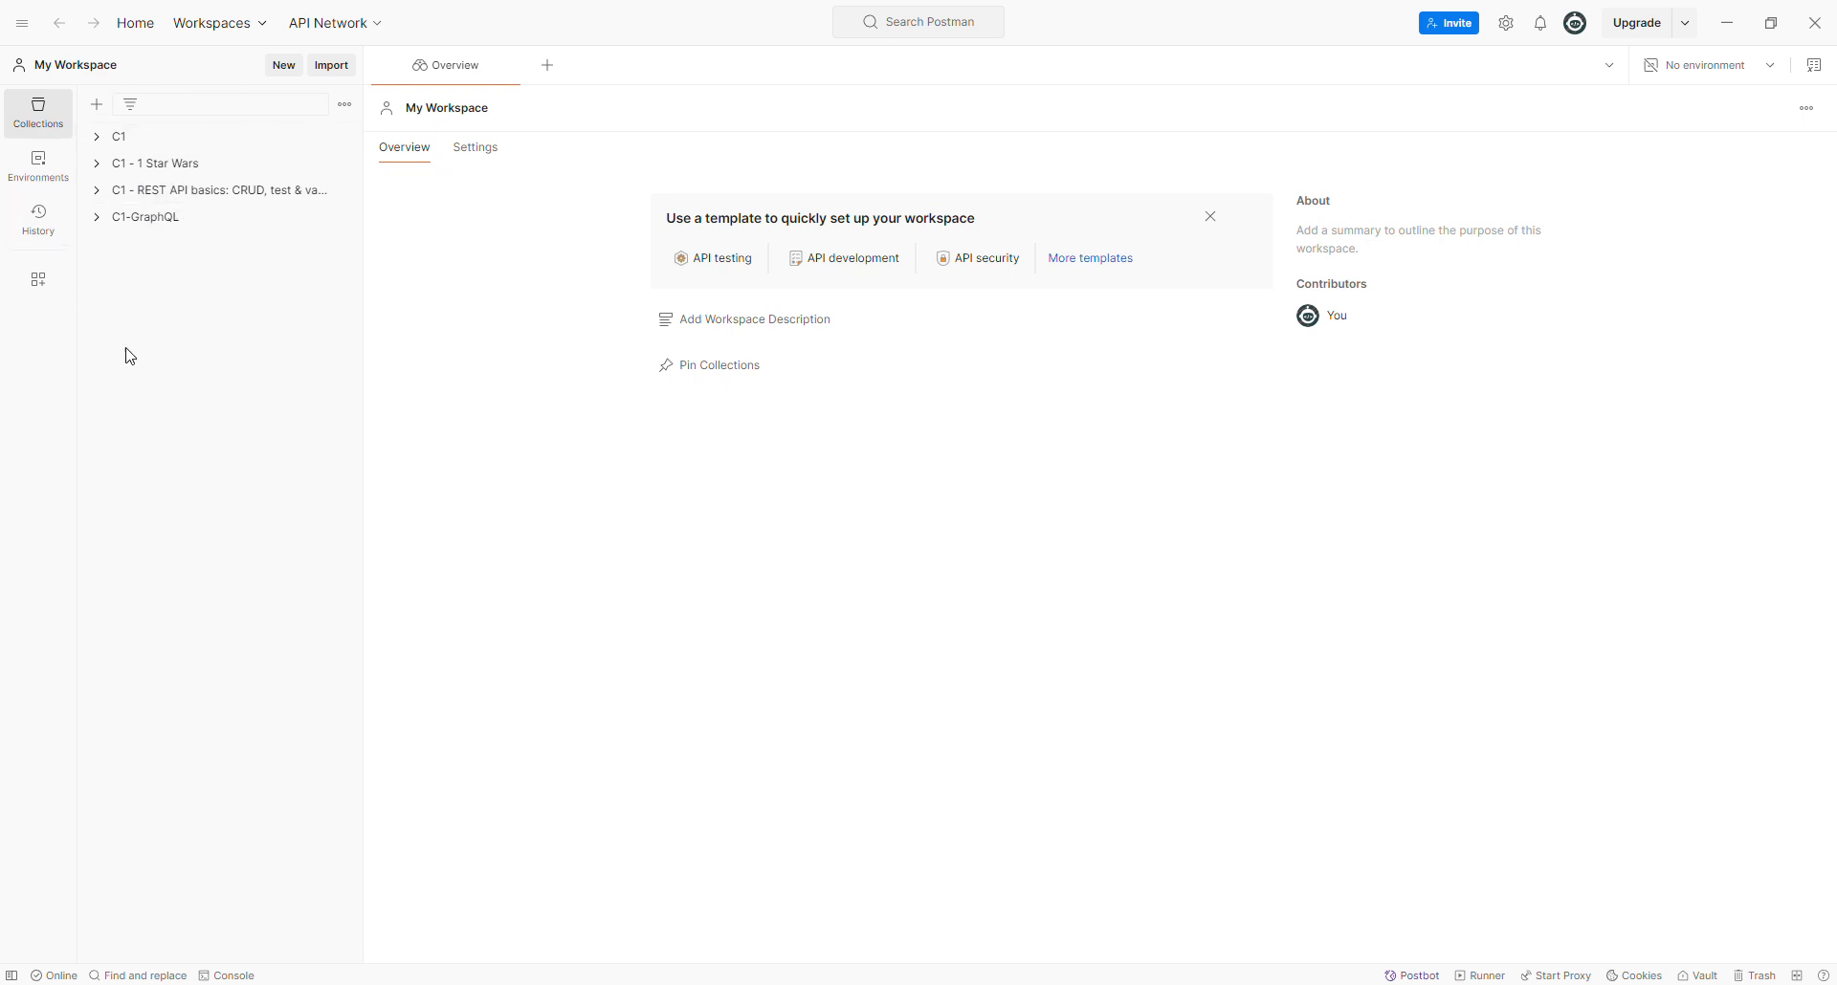
- Create a blank collection named test in My Workspace
click(101, 111)
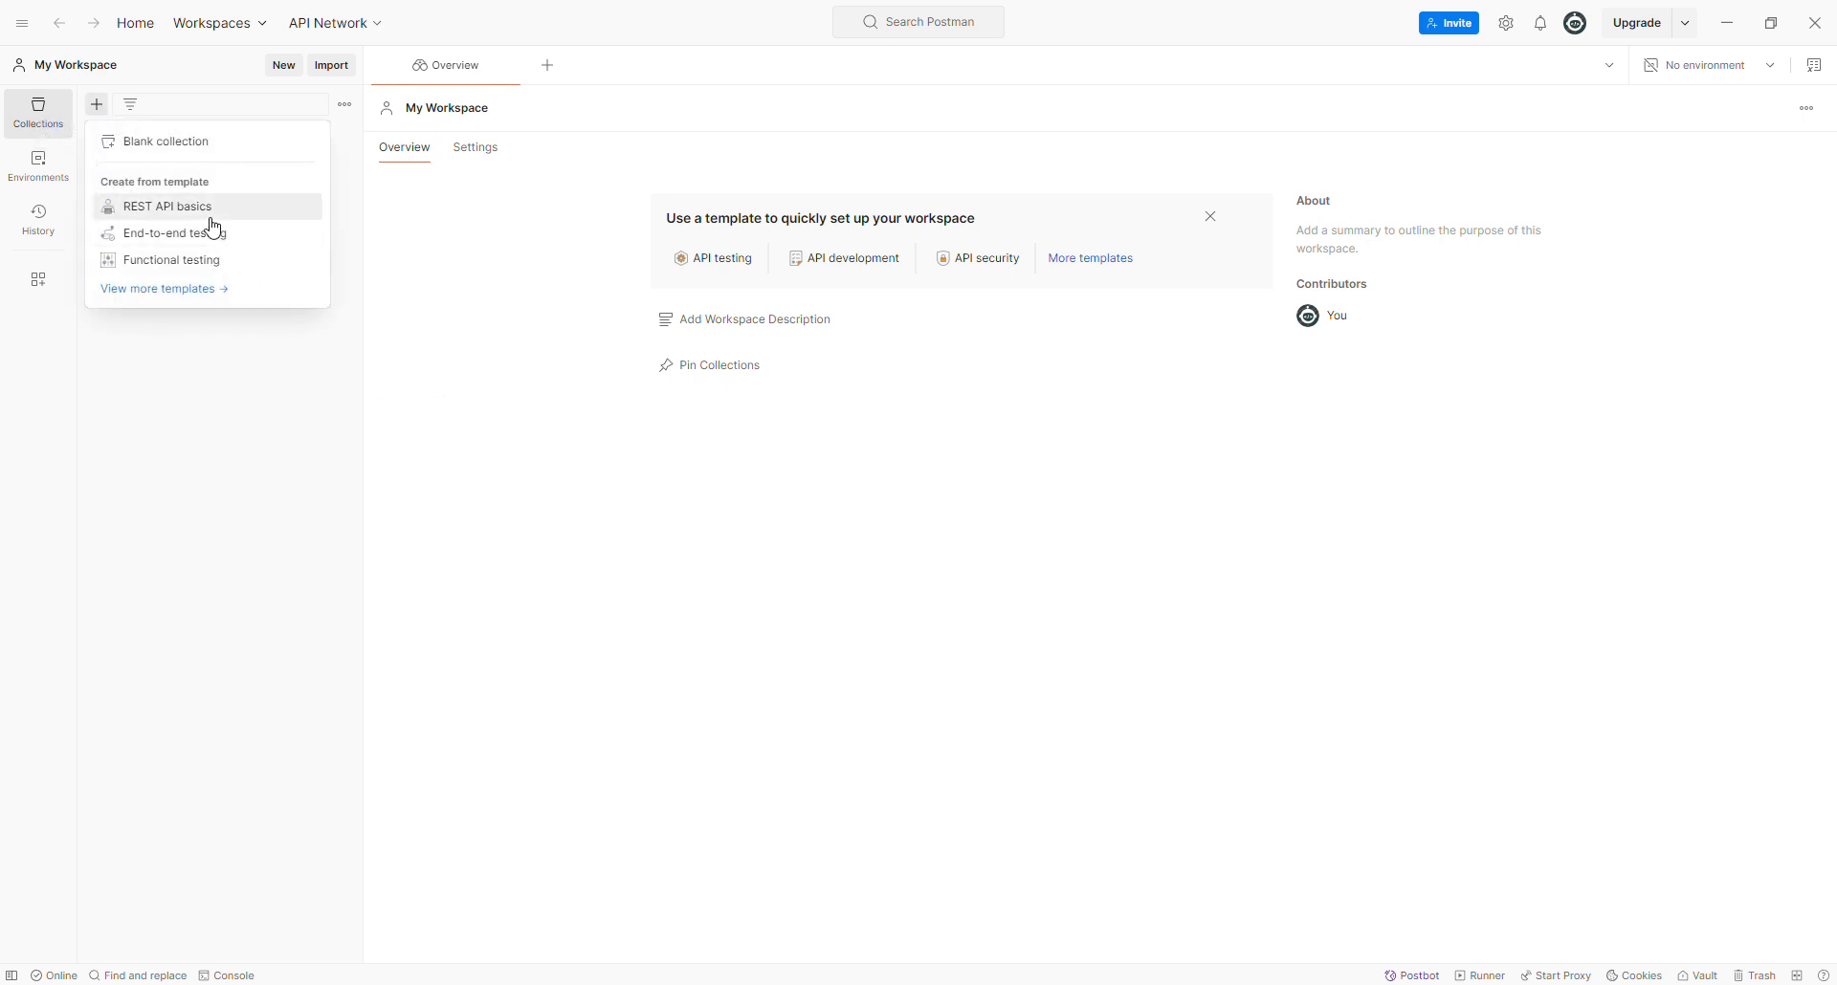
click(206, 143)
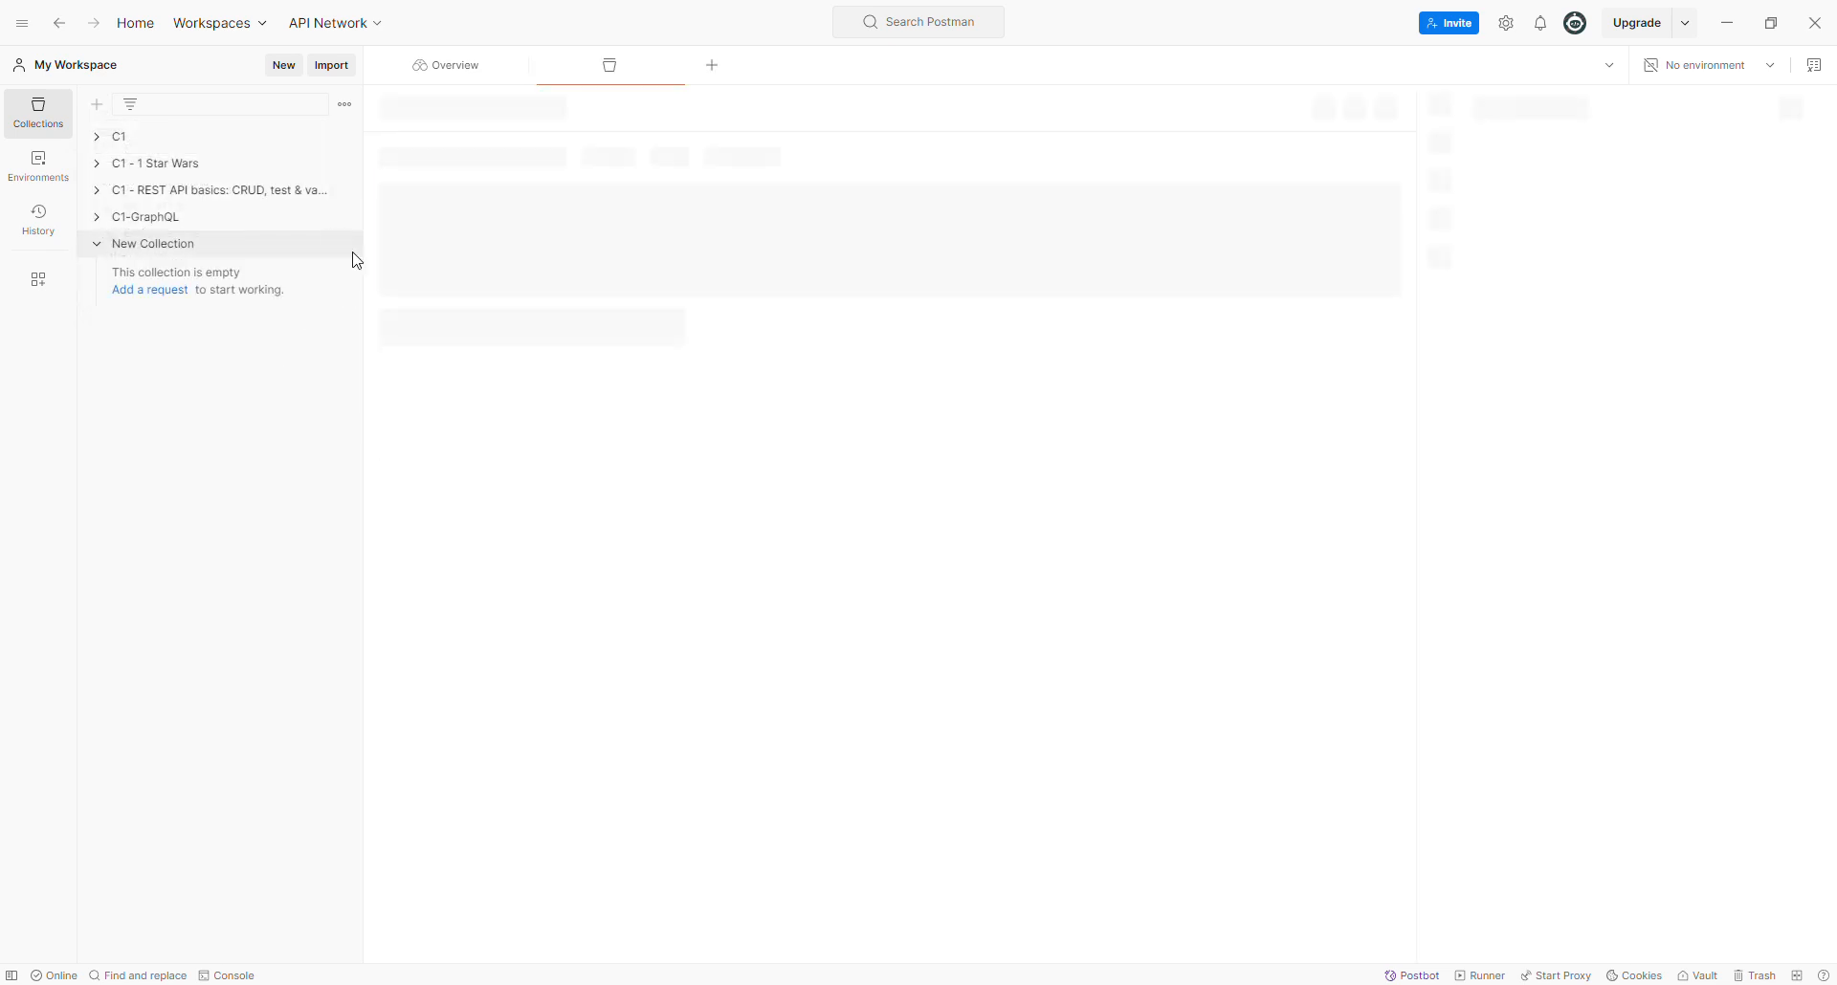
text(test)
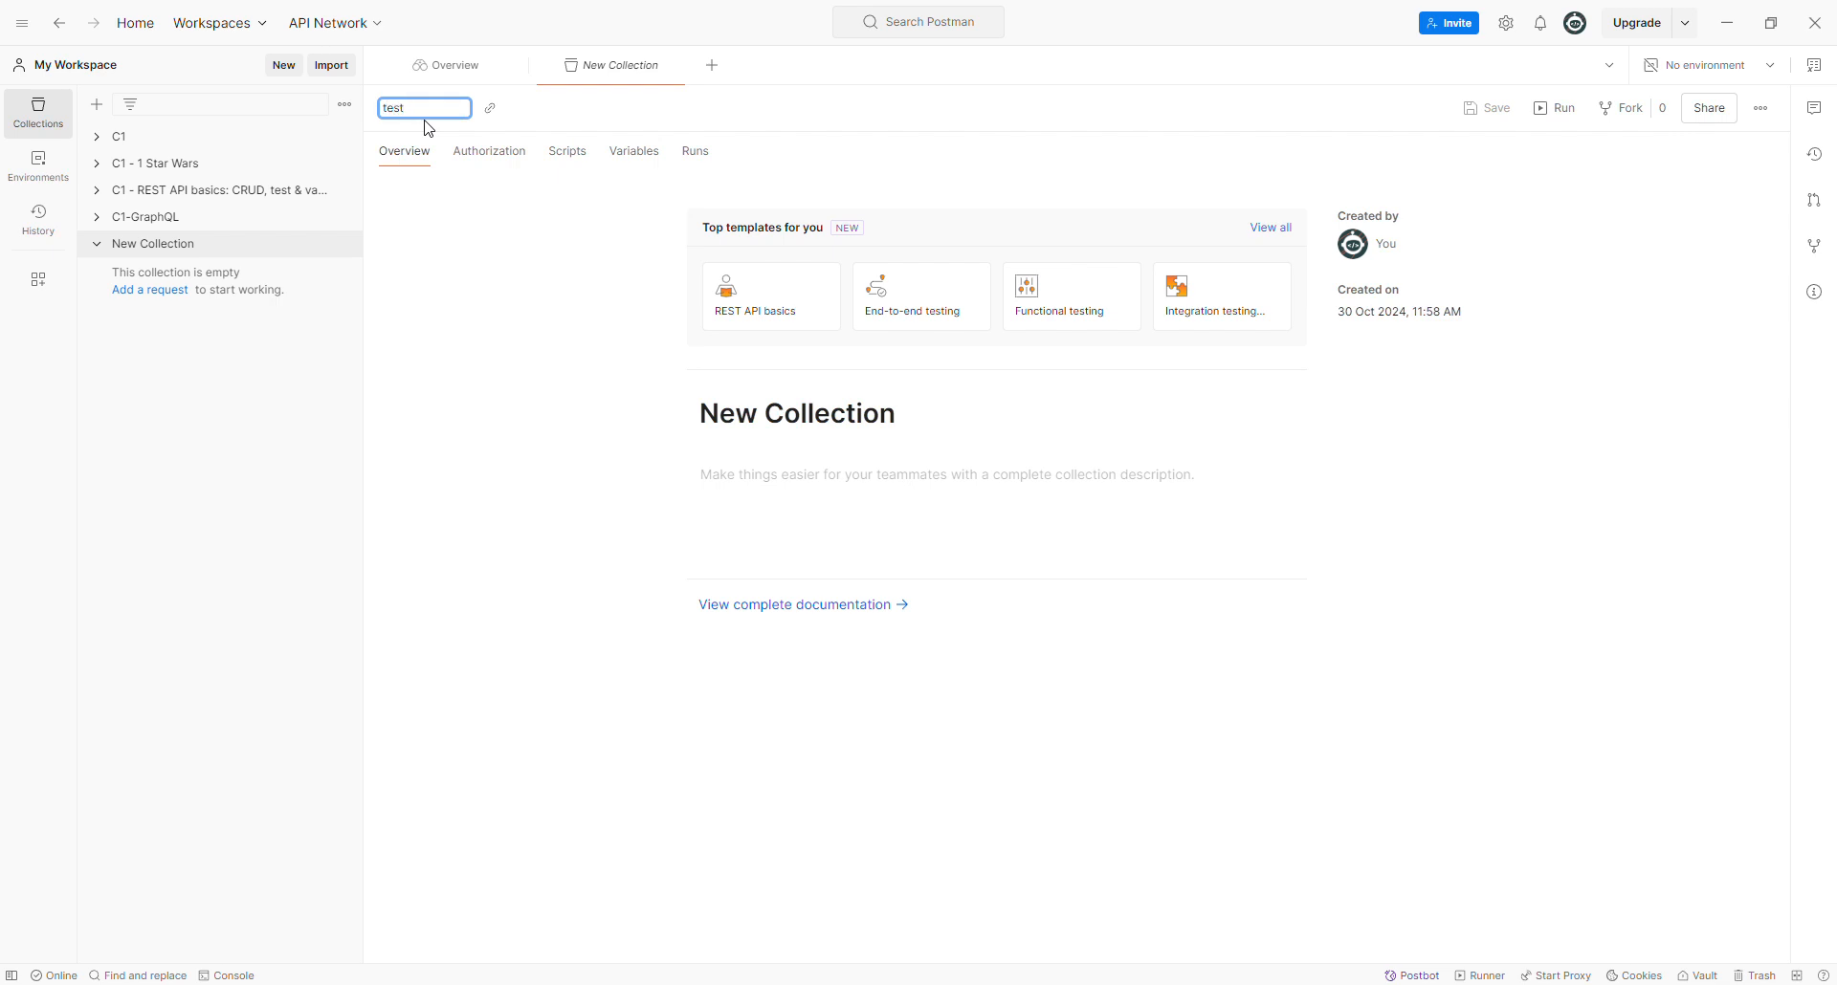
key(Return)
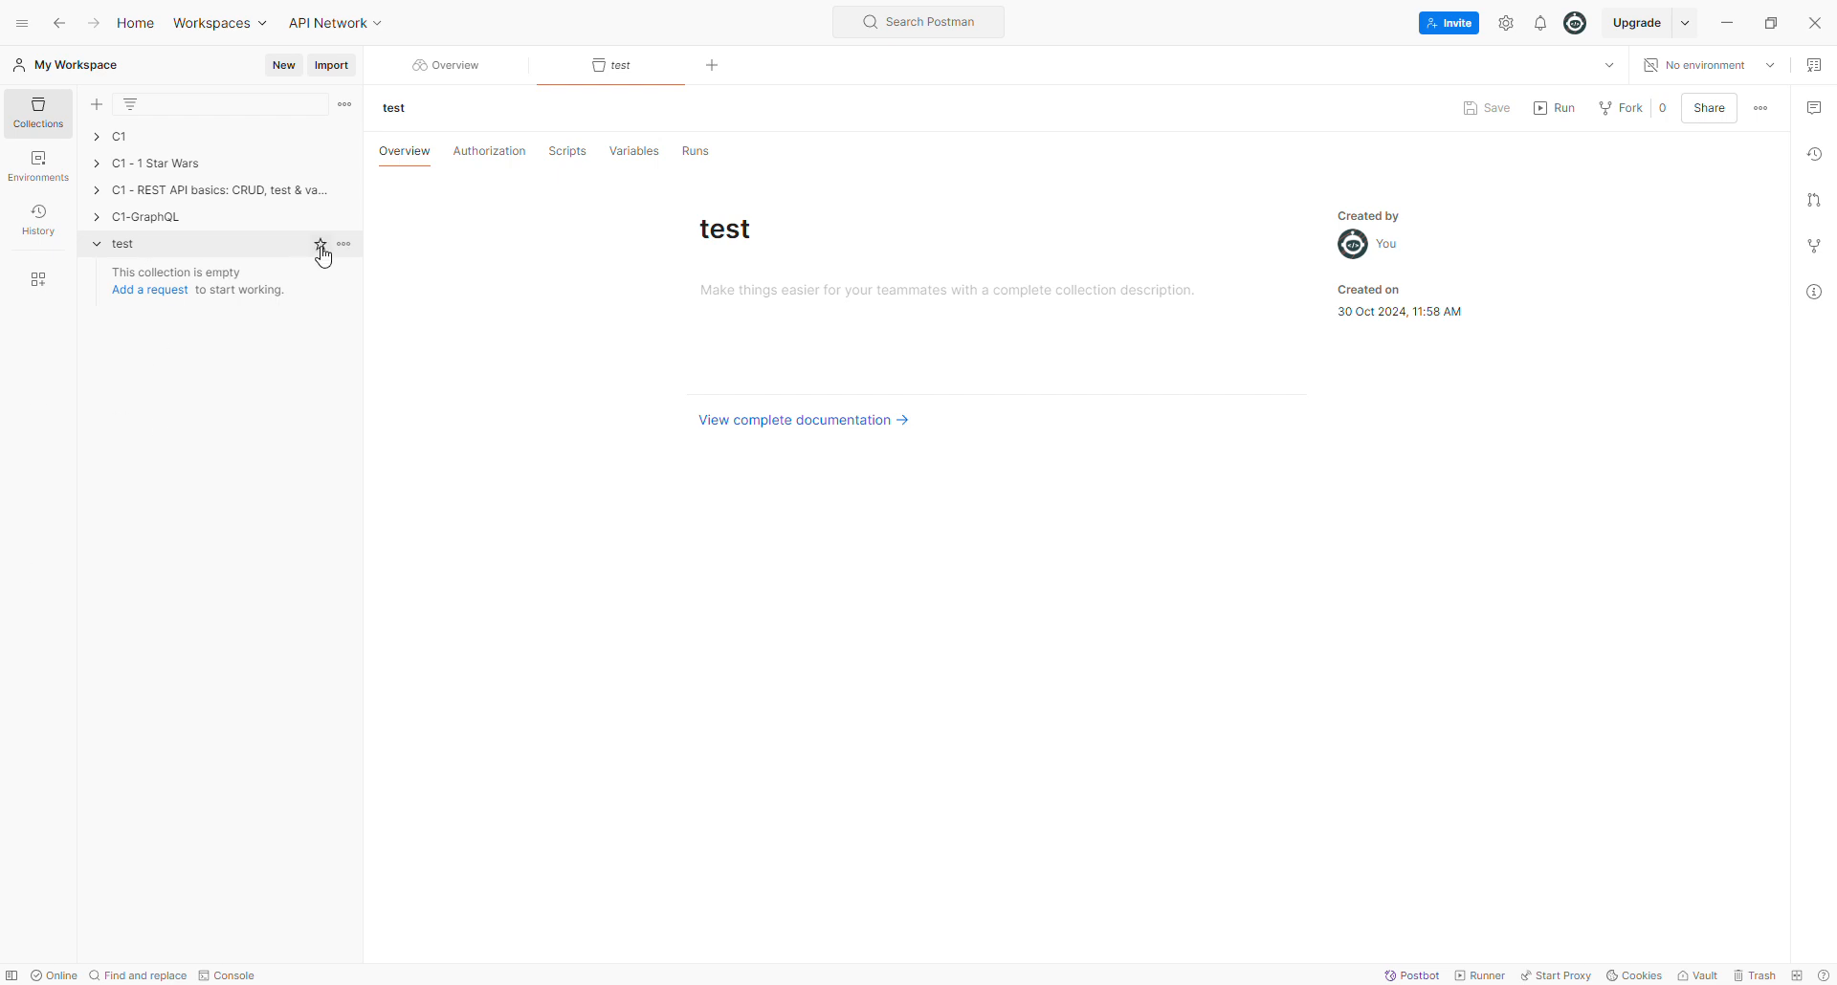
click(344, 244)
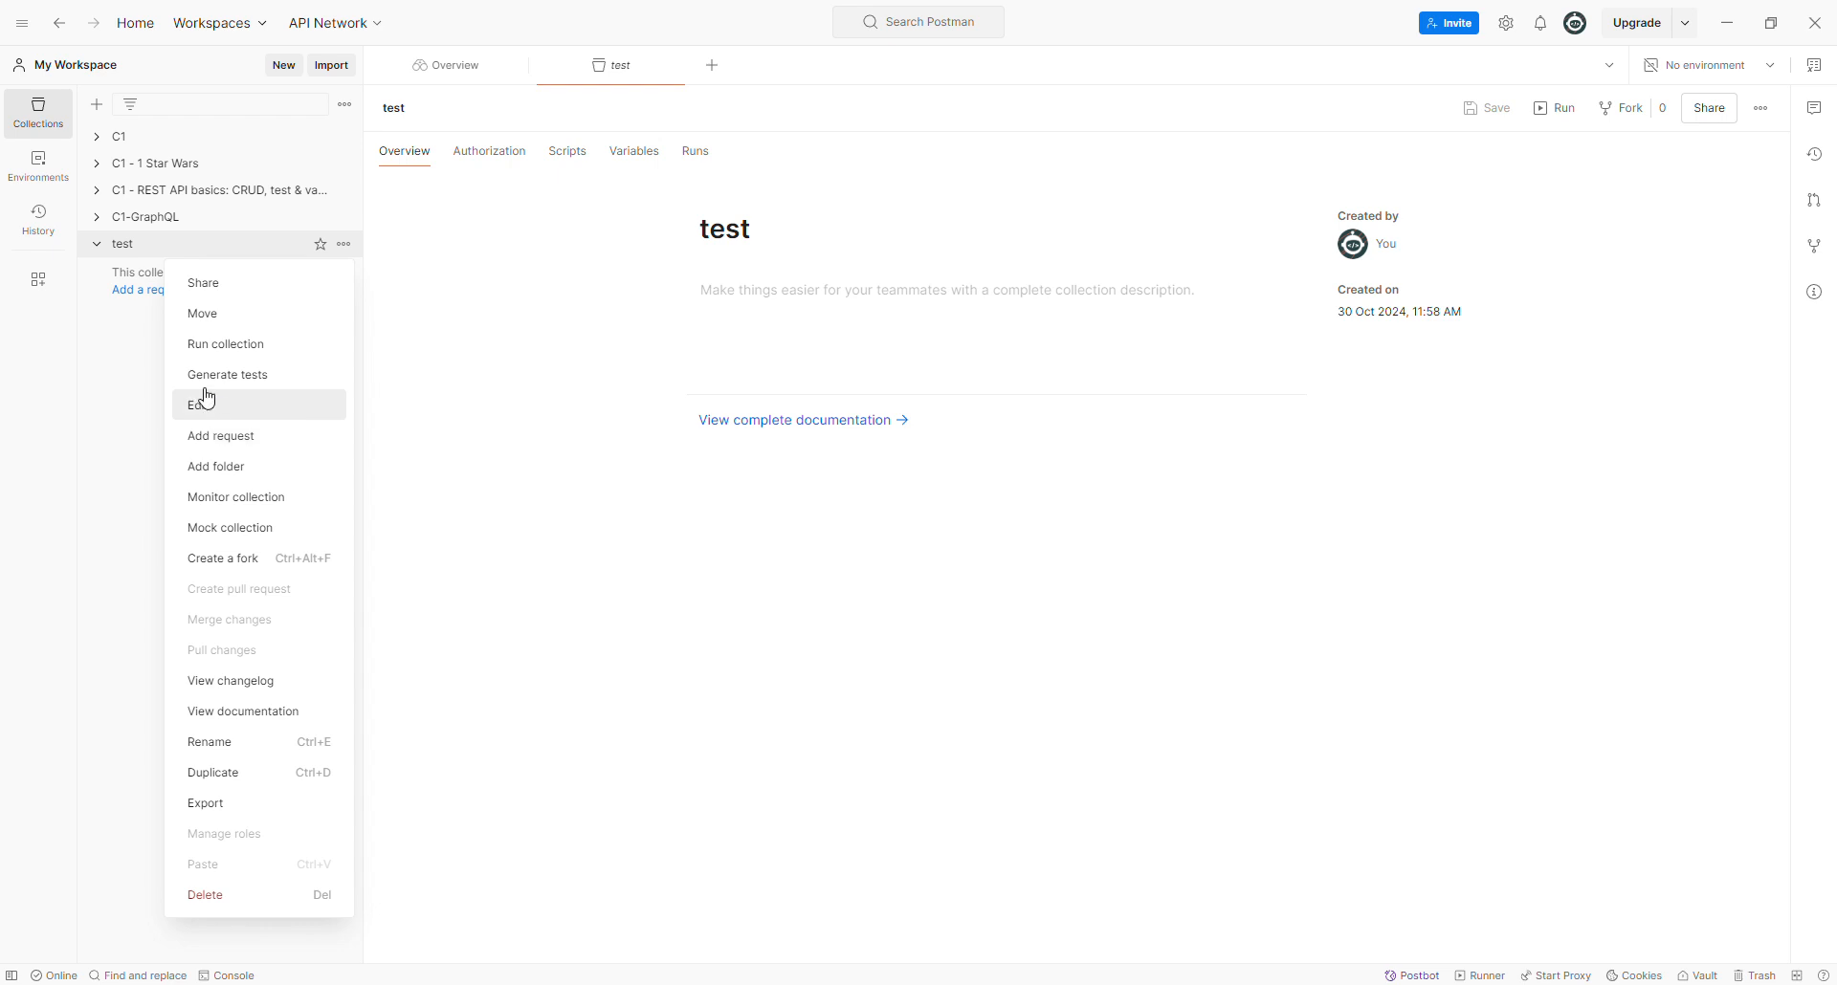
click(143, 419)
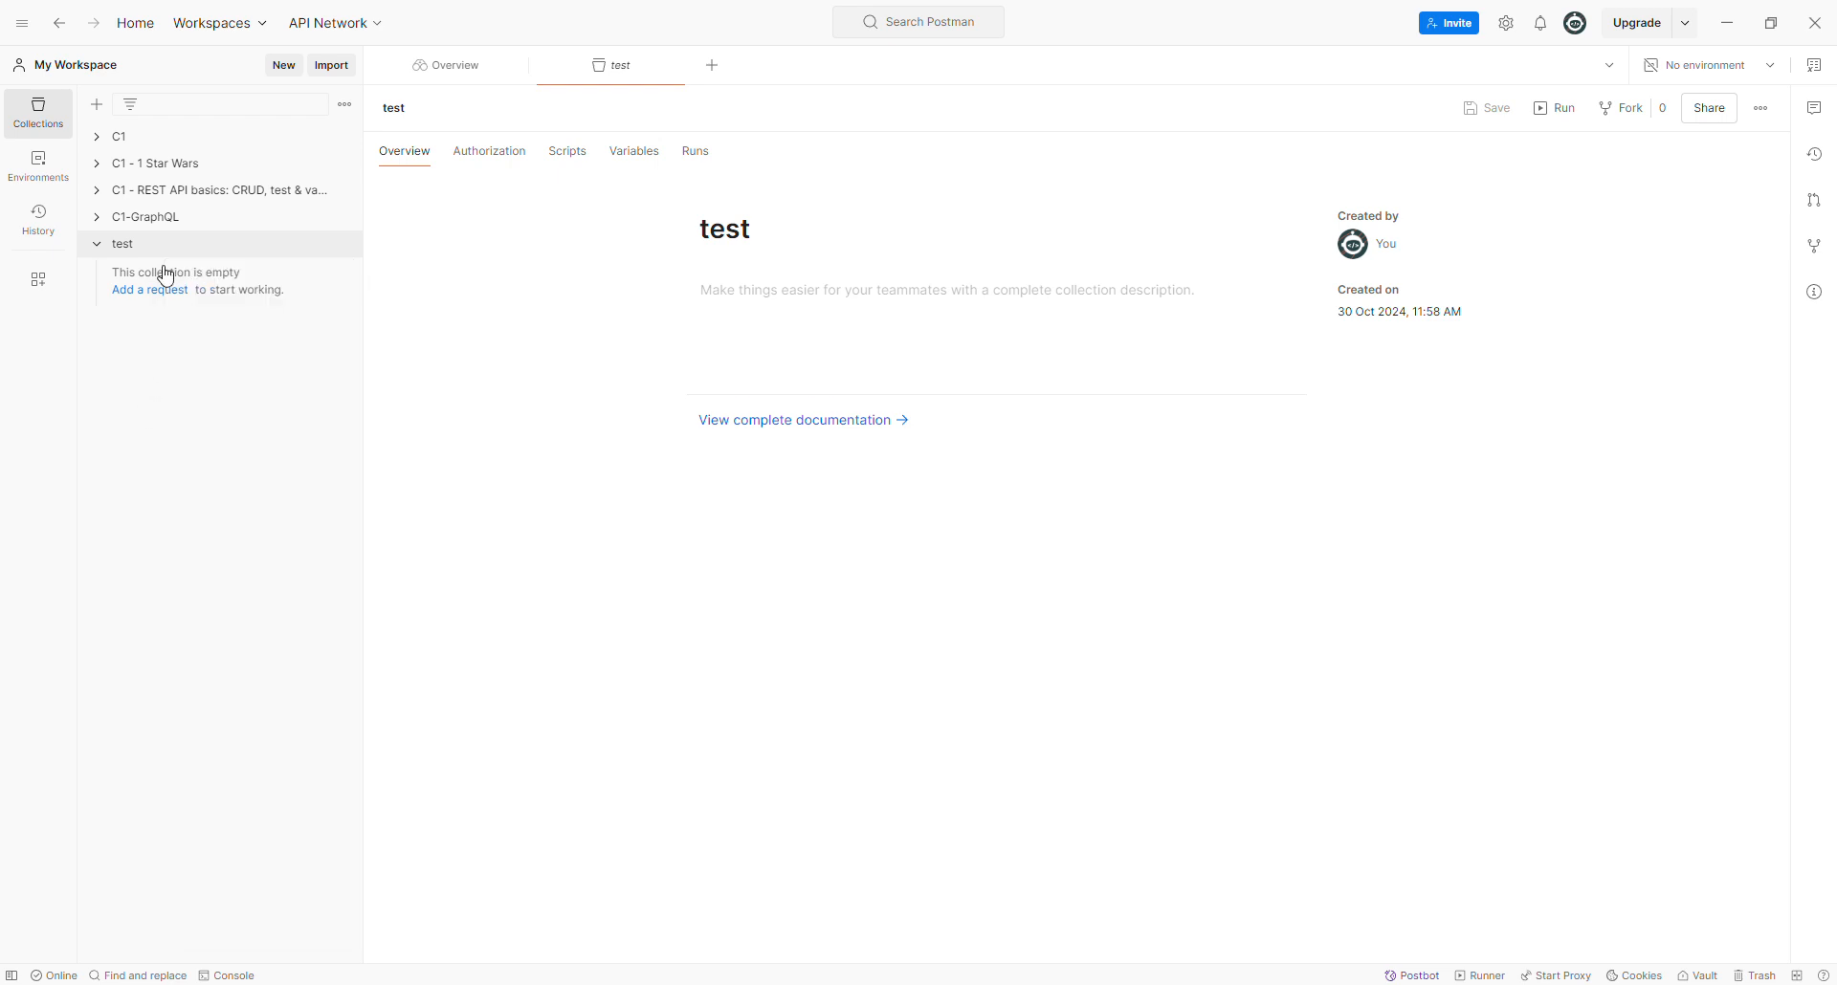
- Append 900 to the username in the GitHub repos URL of the C1 collection's GET request and save it
click(110, 139)
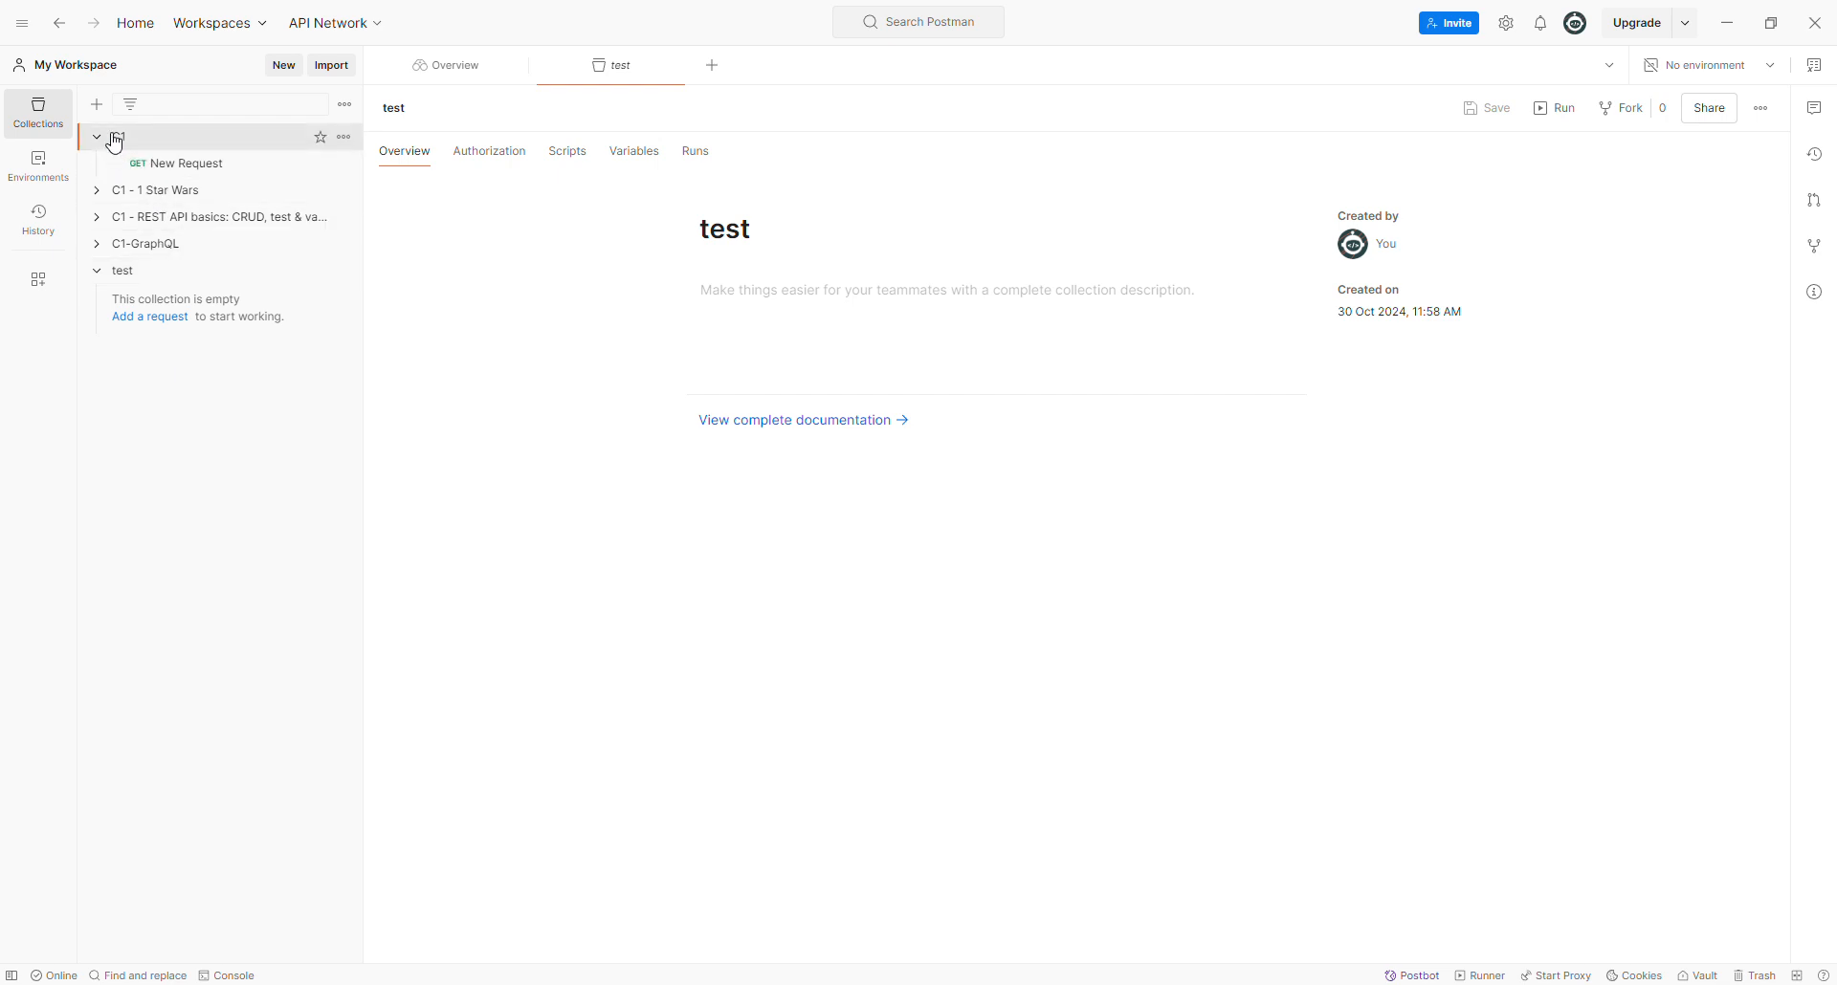
click(183, 165)
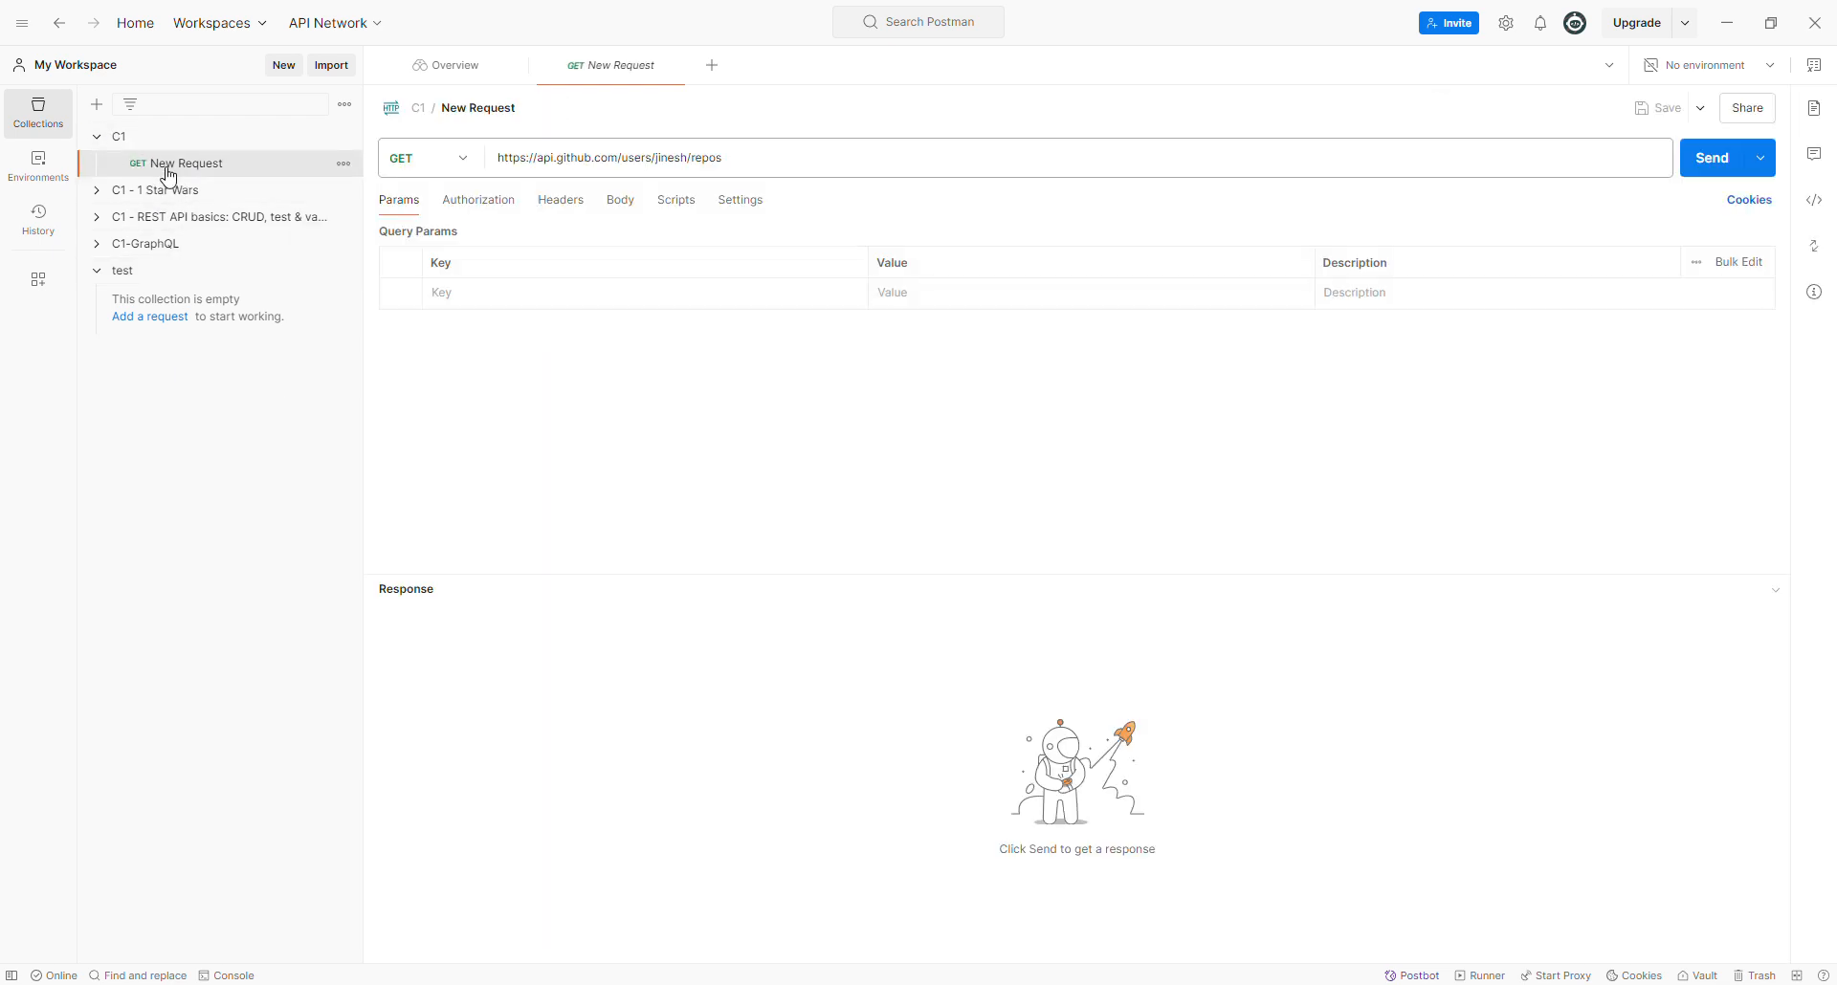
click(687, 159)
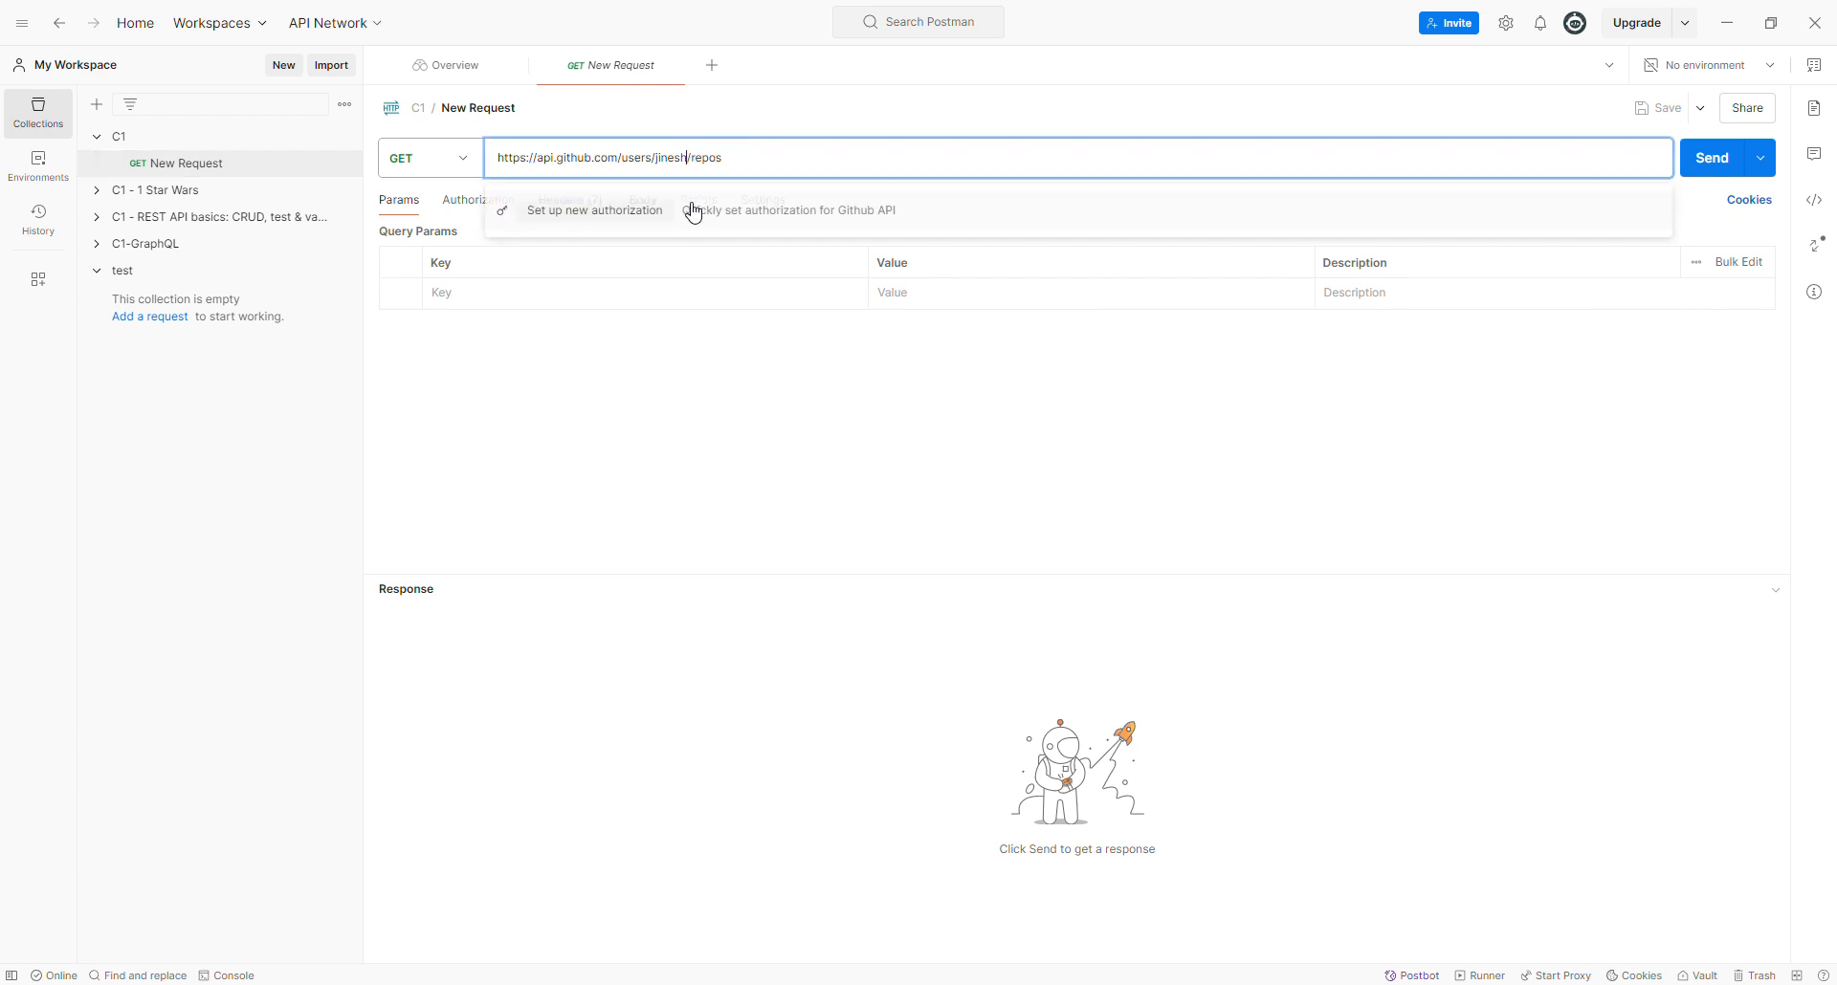
text(900)
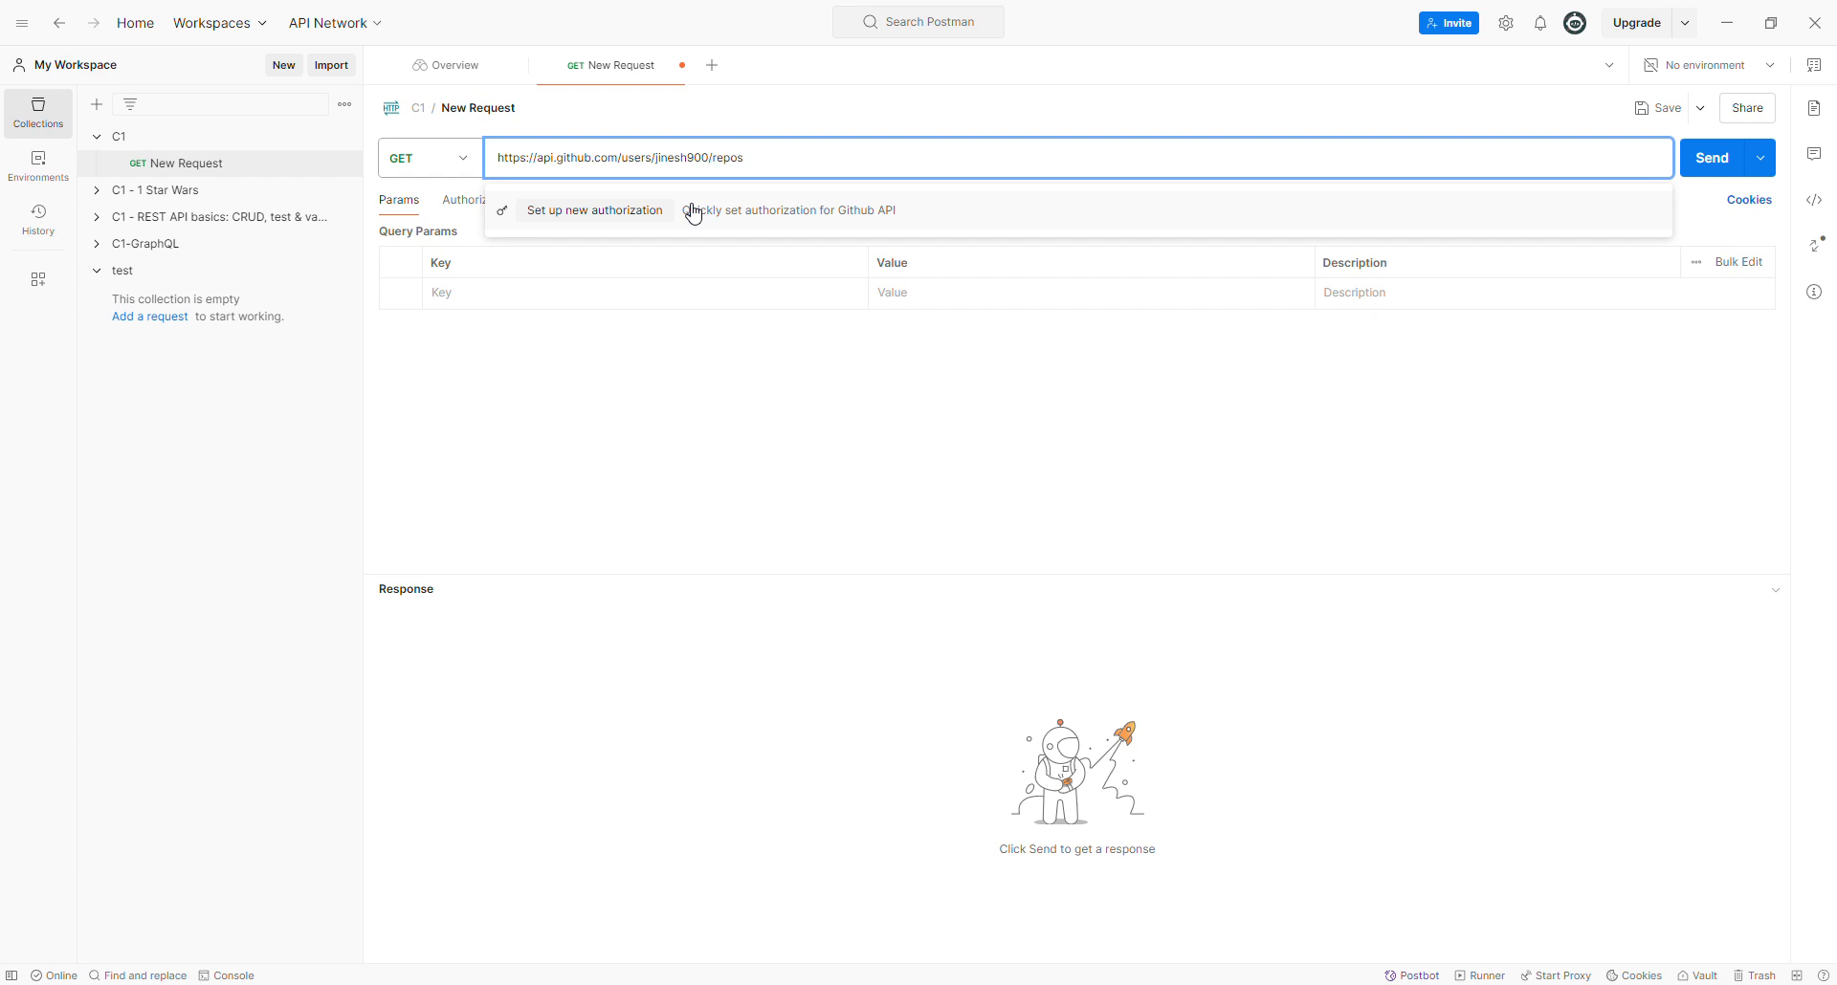
click(629, 346)
key(ctrl+s)
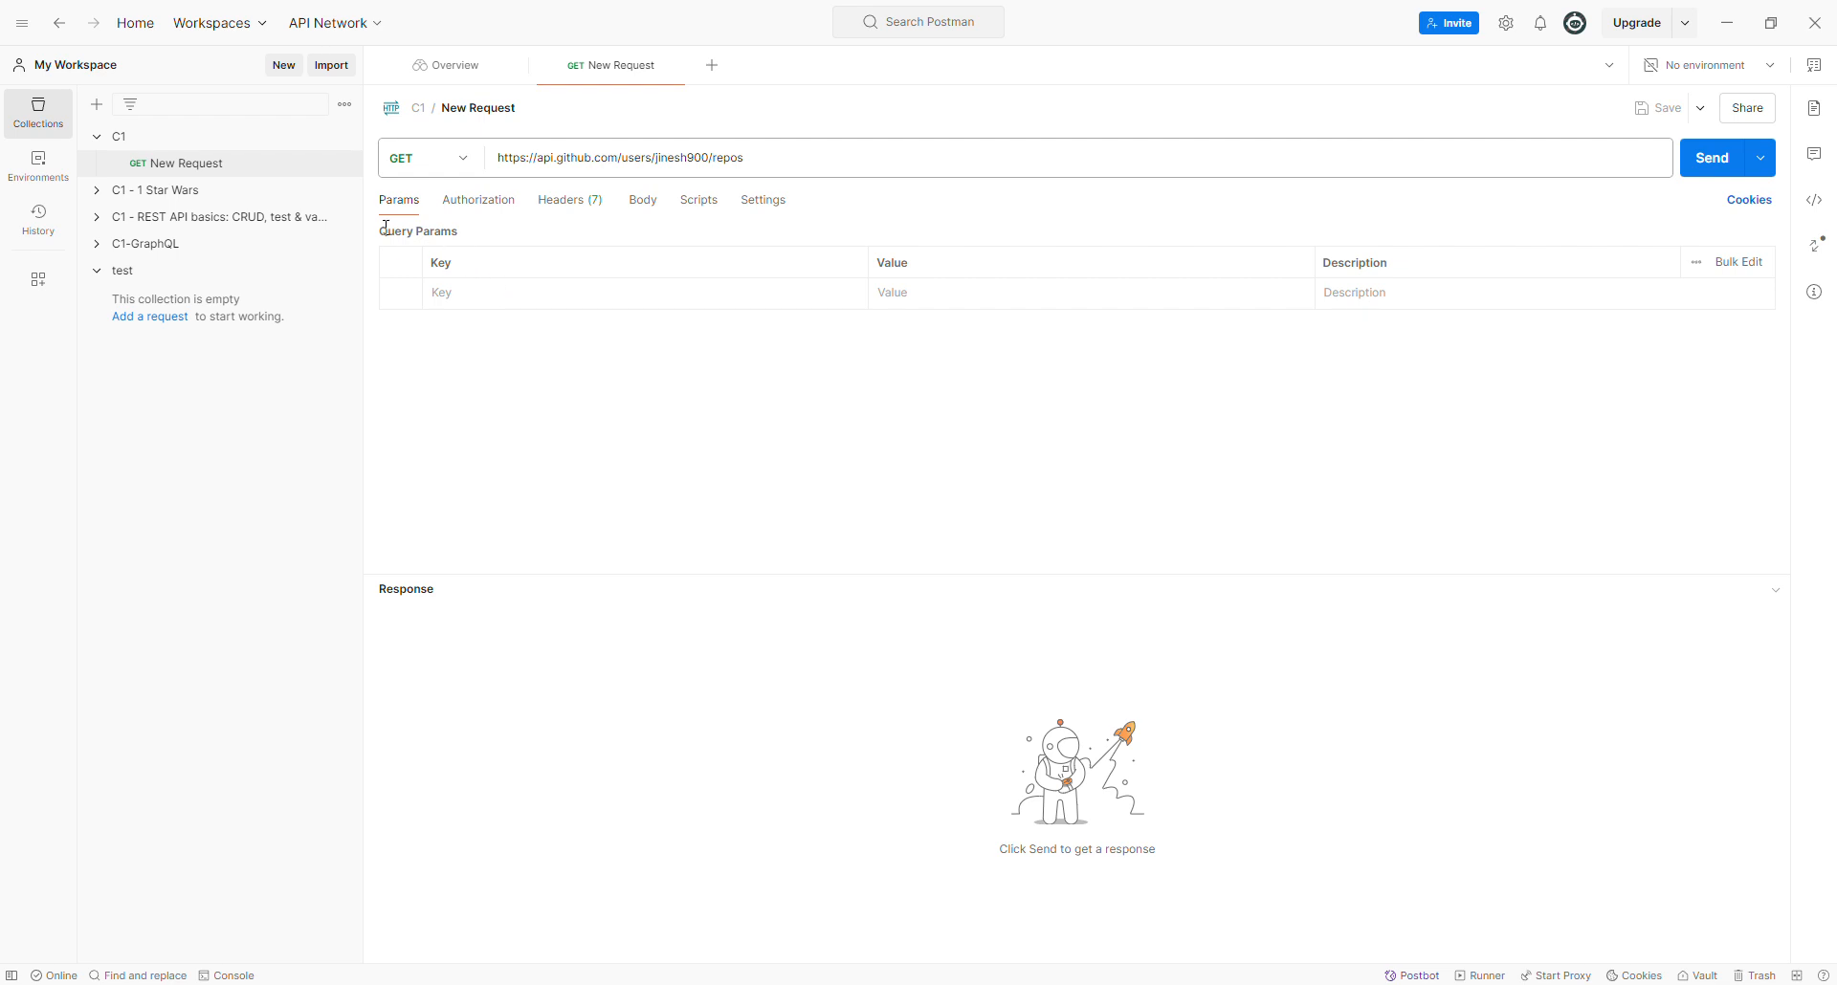
- Review the request's headers and its authorization, including the list of available auth types
click(570, 201)
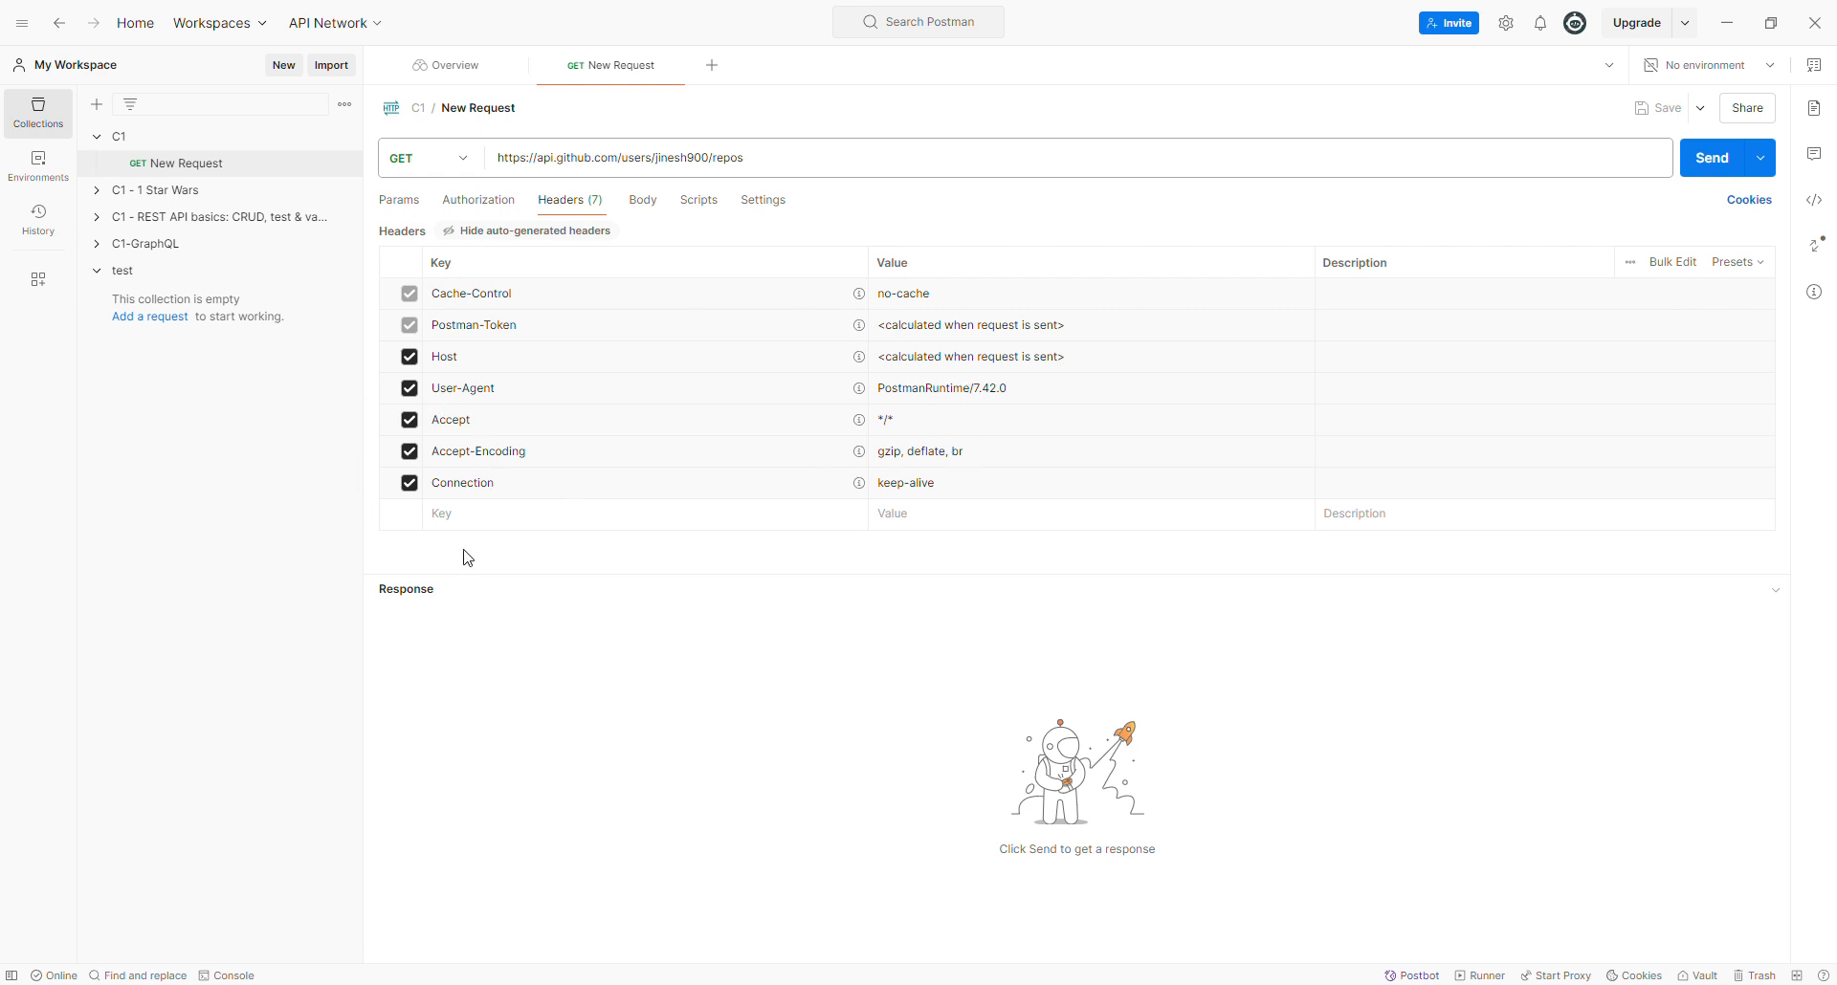
click(473, 201)
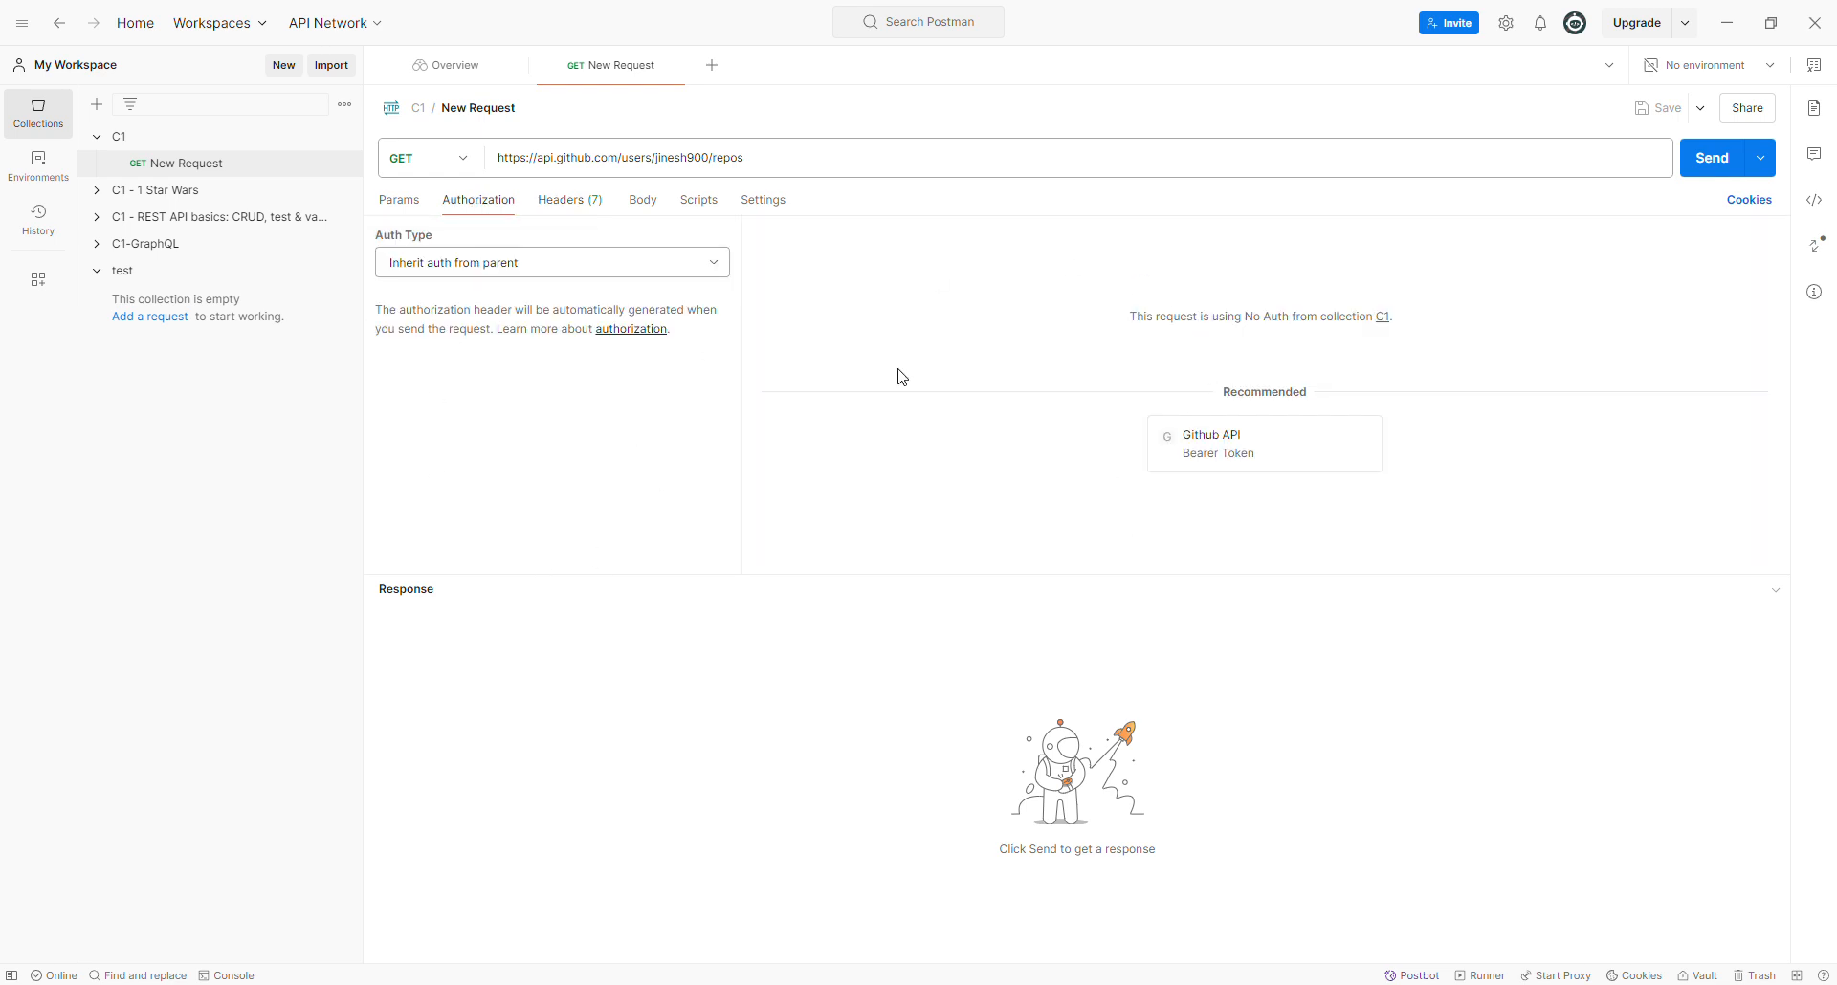
click(714, 267)
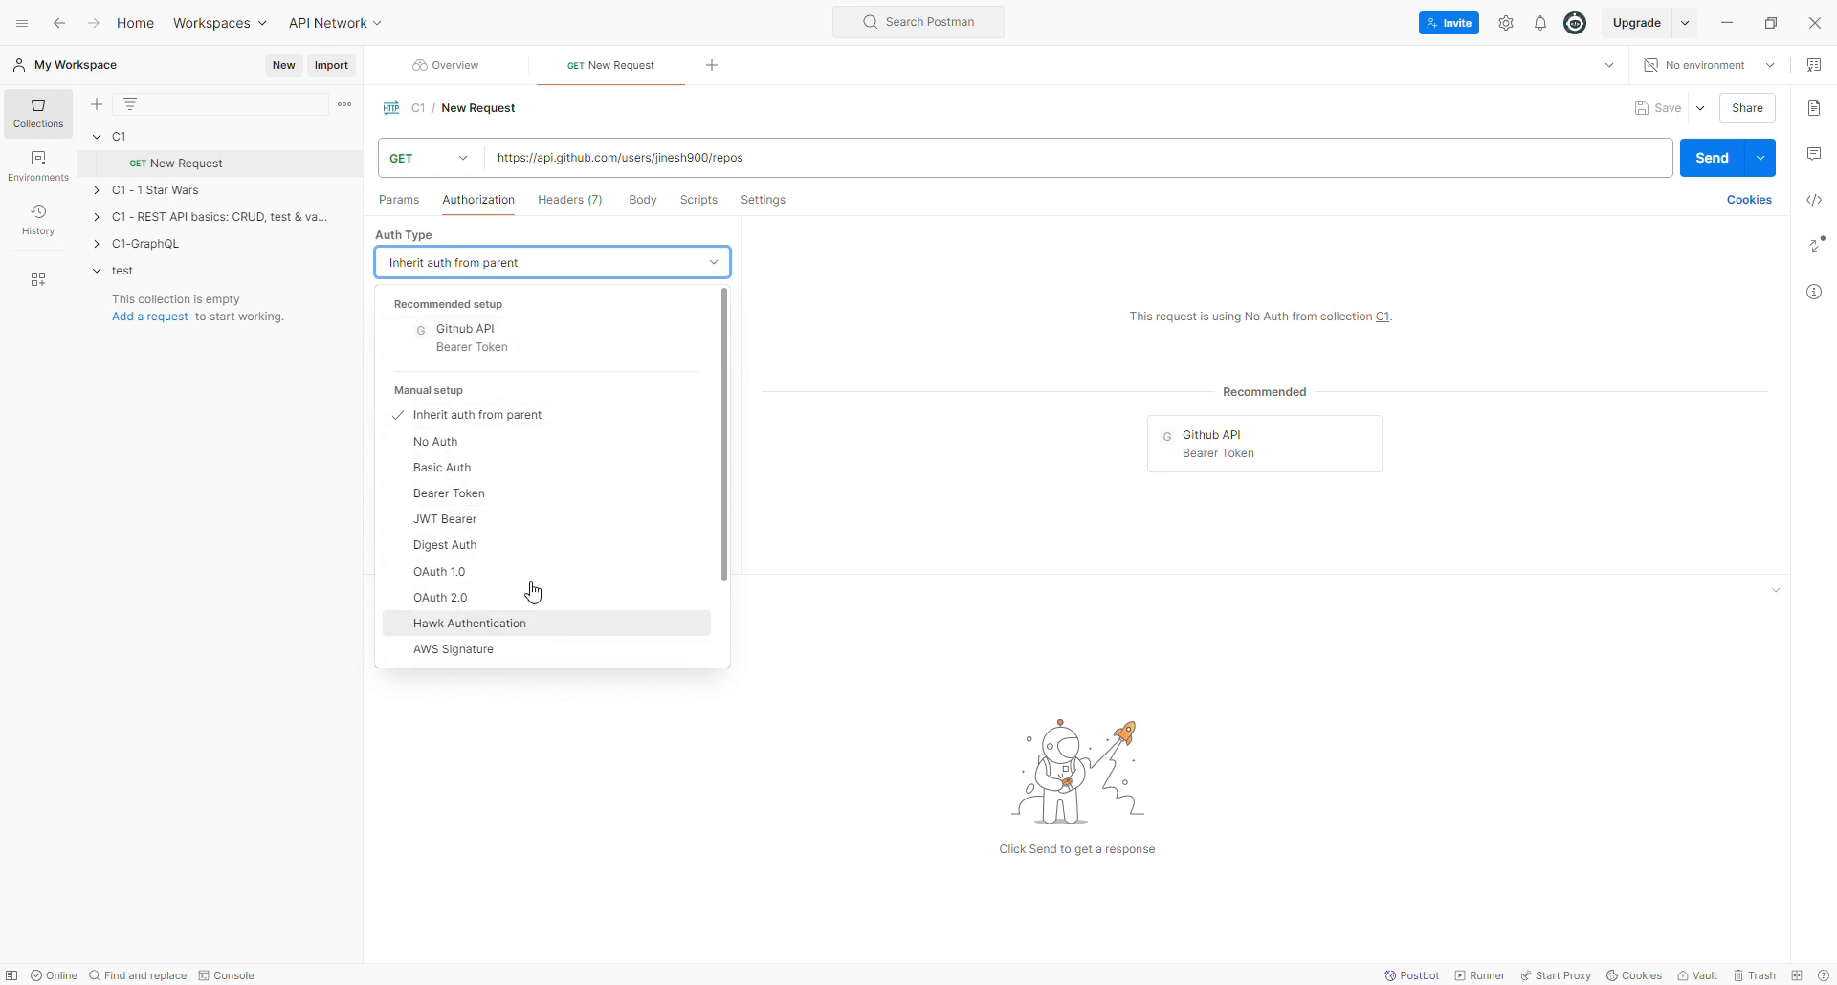
click(882, 451)
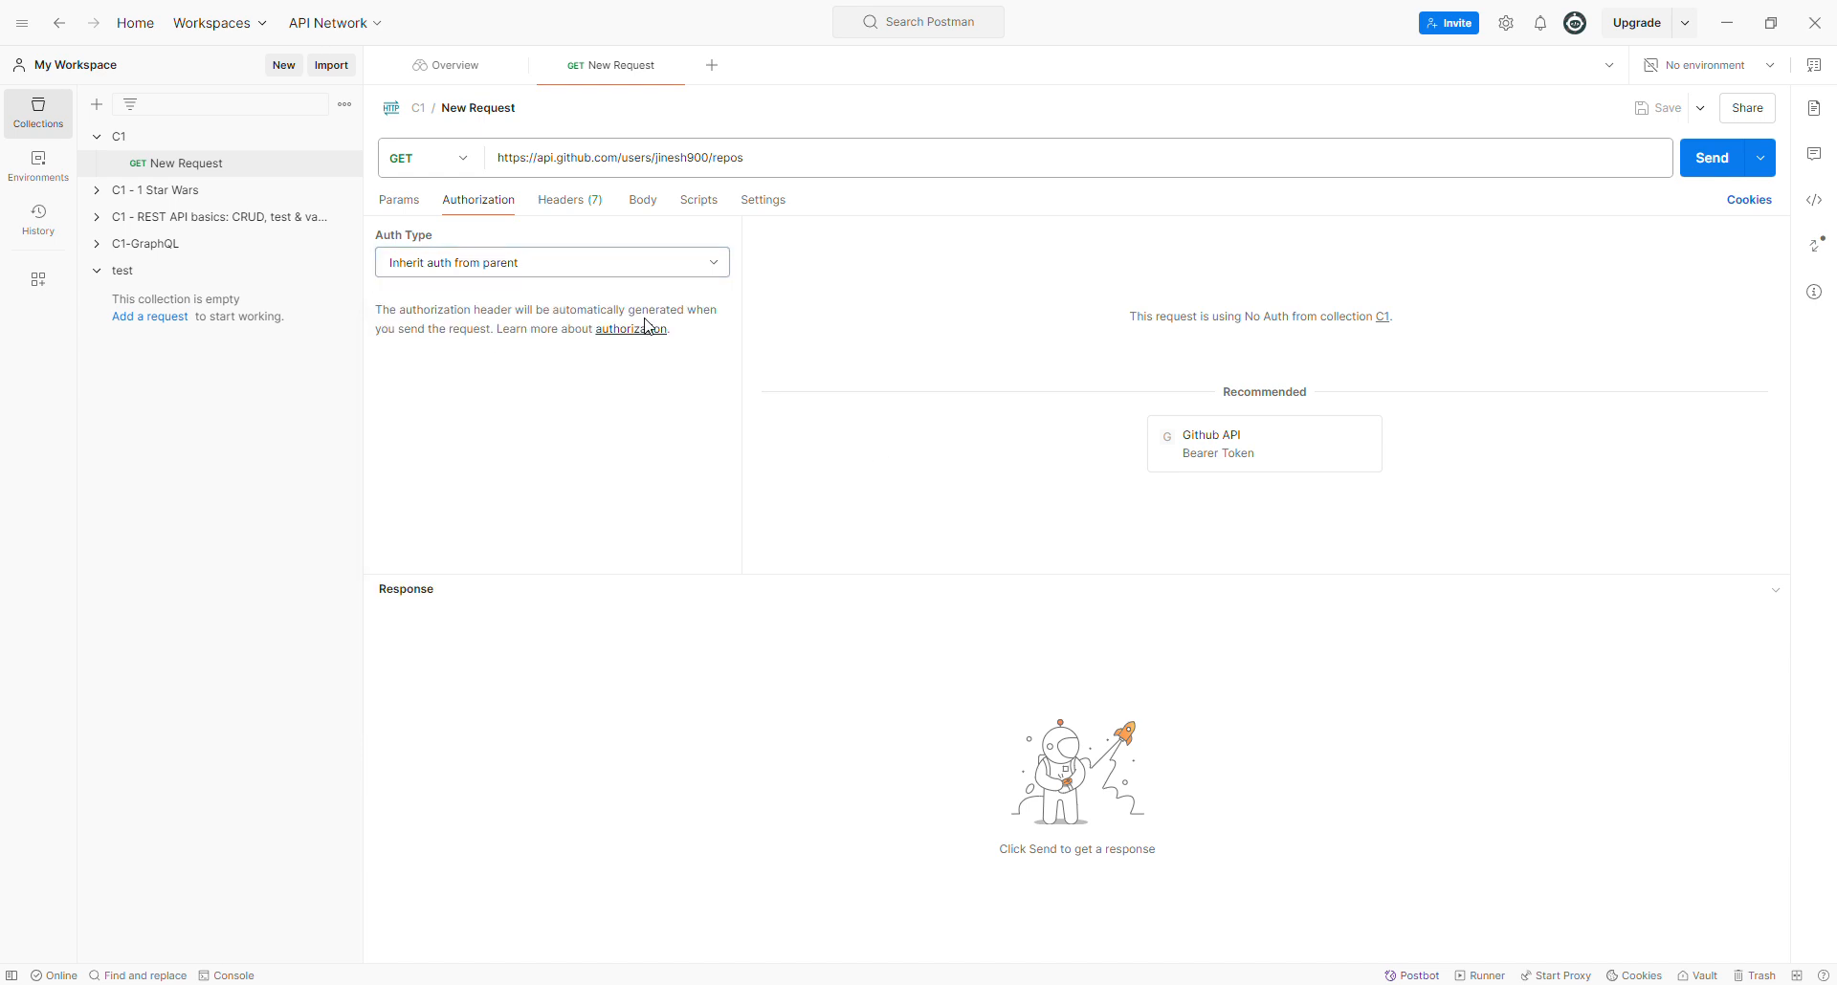
- Review the request's body options and its pre-request and post-response scripts
click(641, 200)
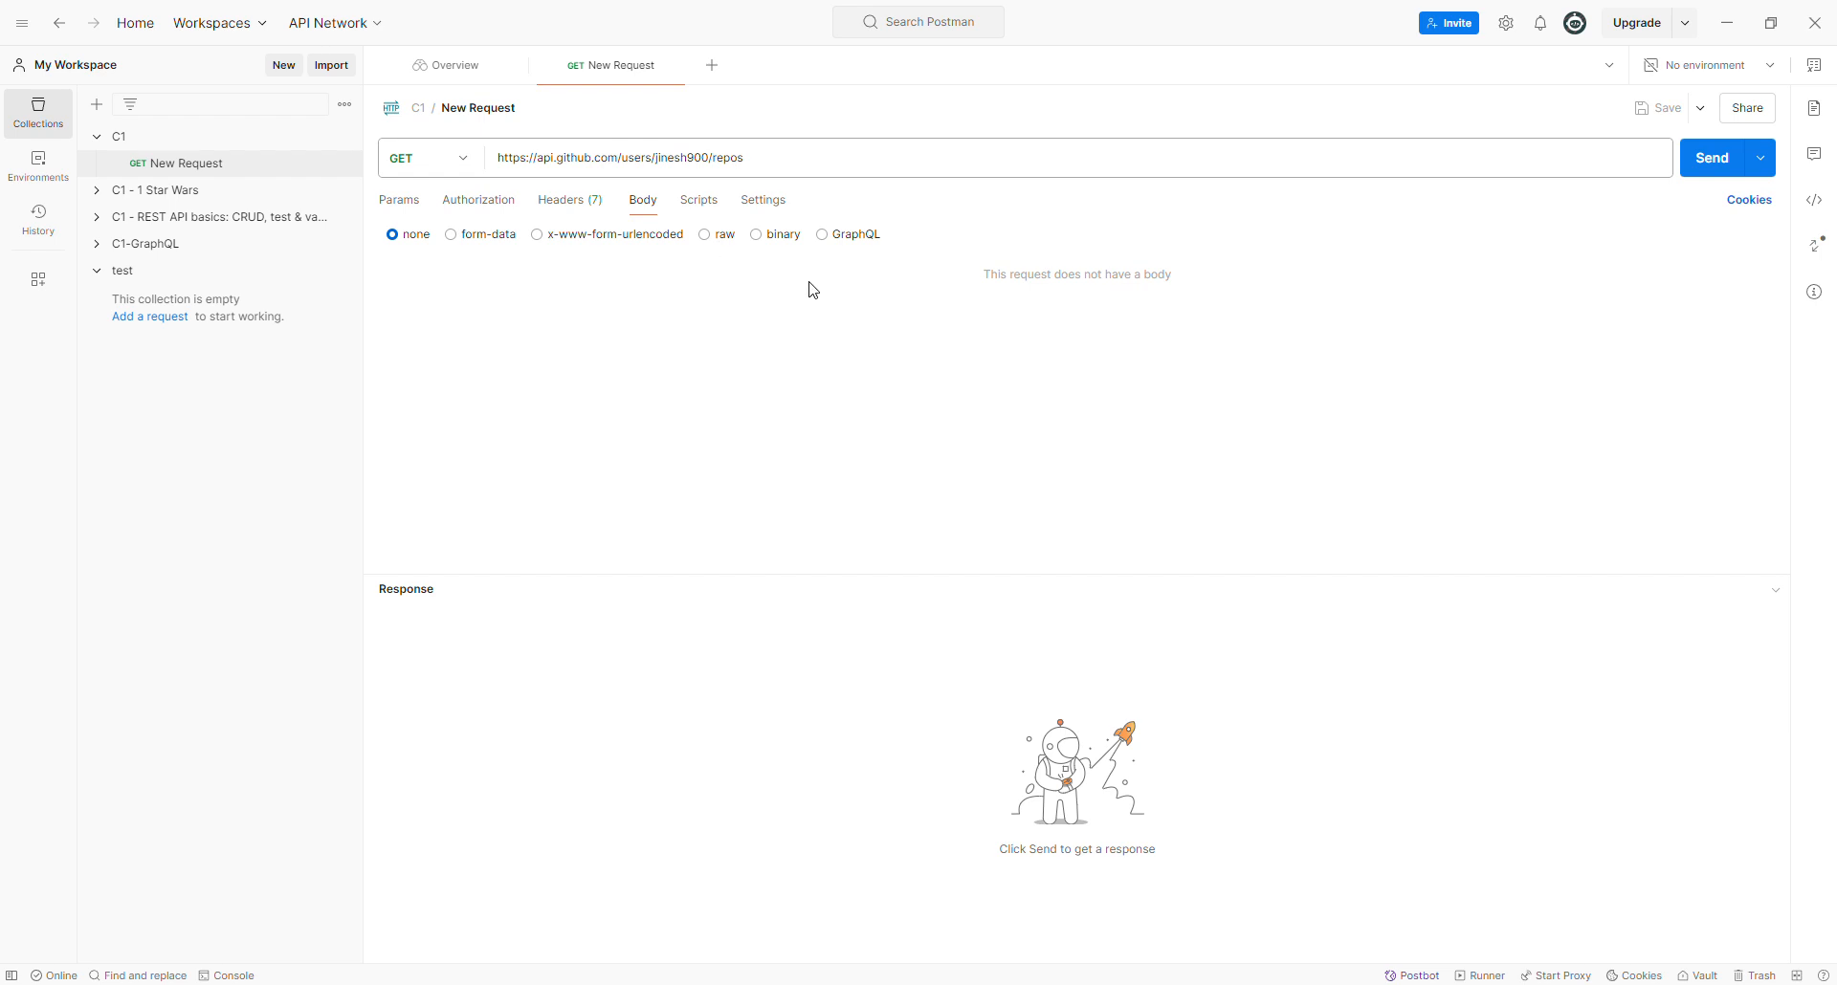
click(714, 215)
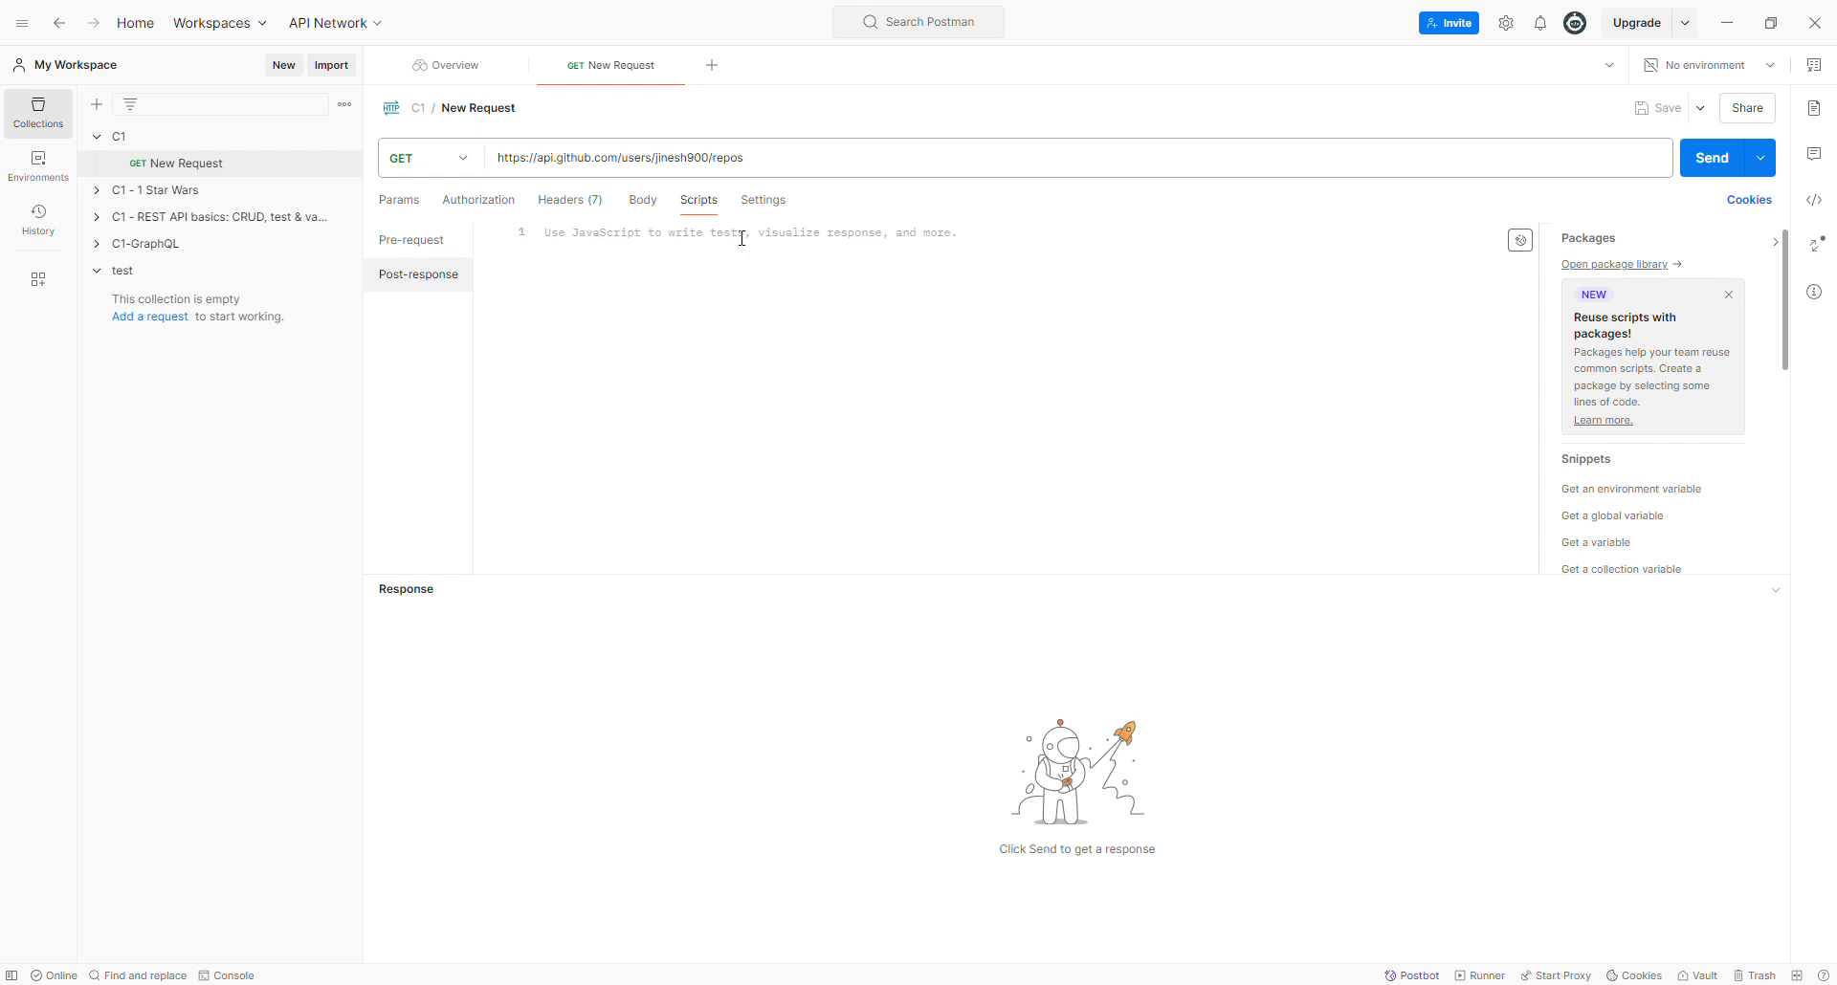
click(452, 247)
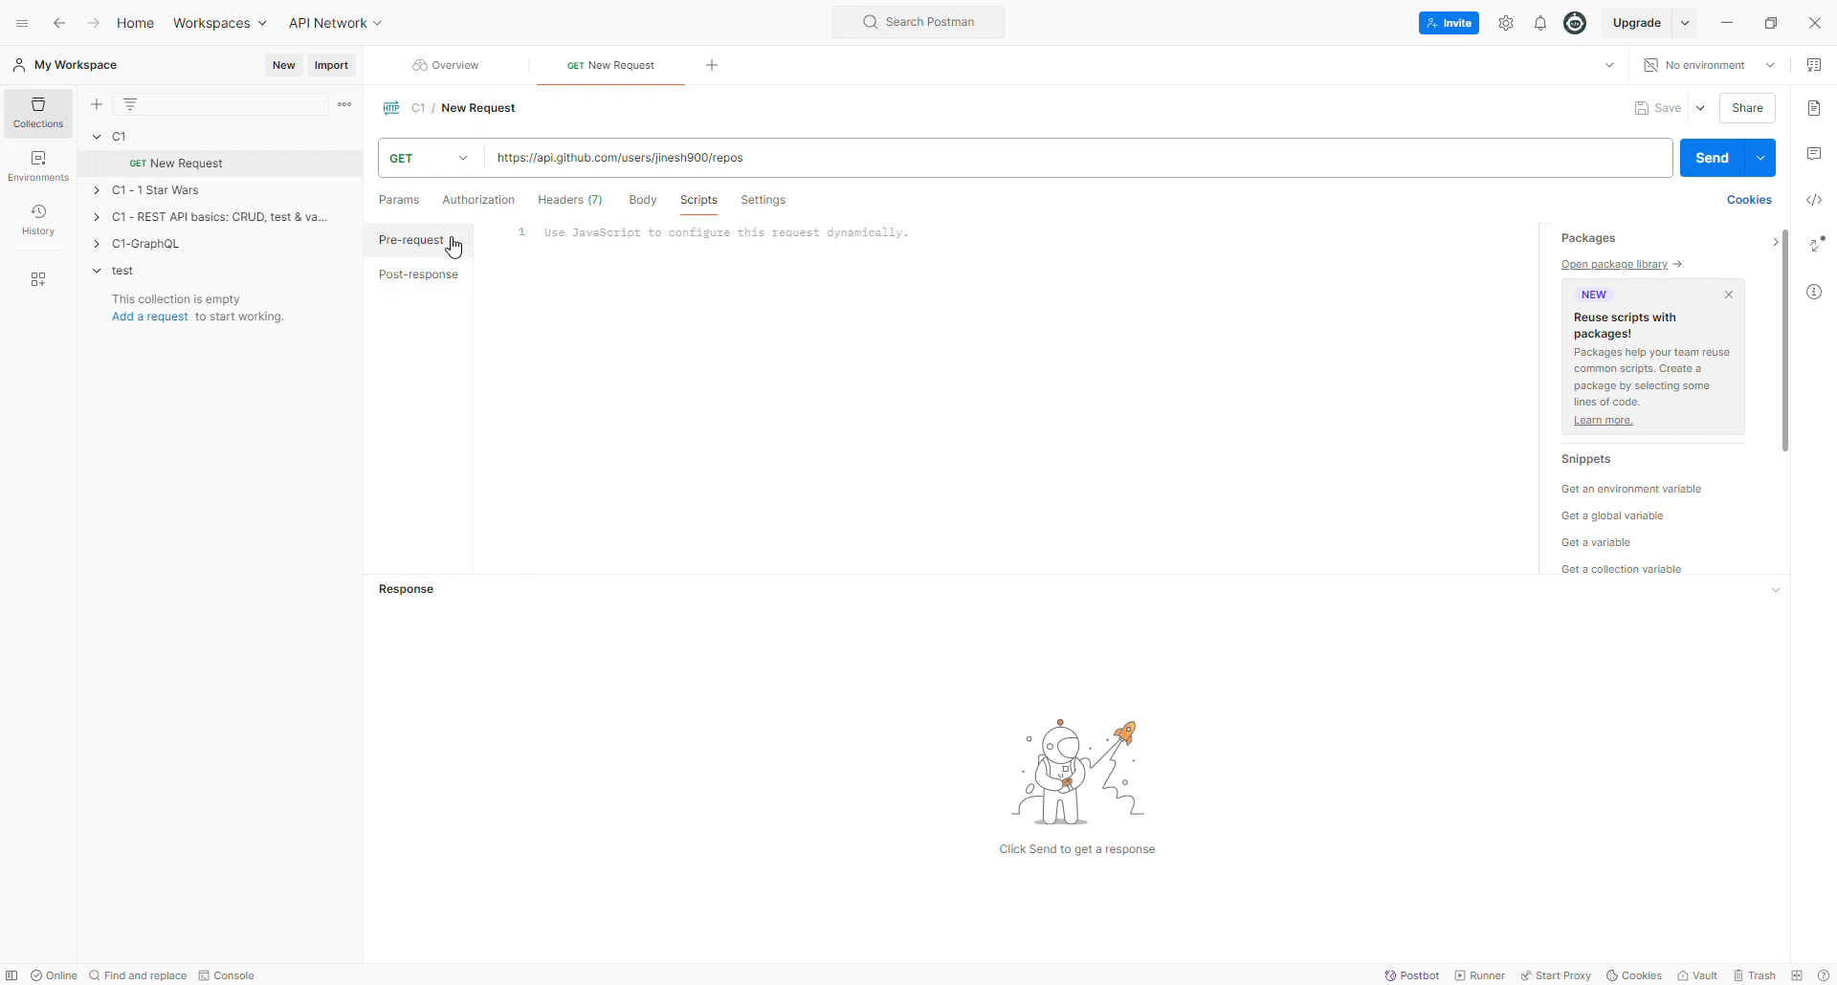
click(443, 280)
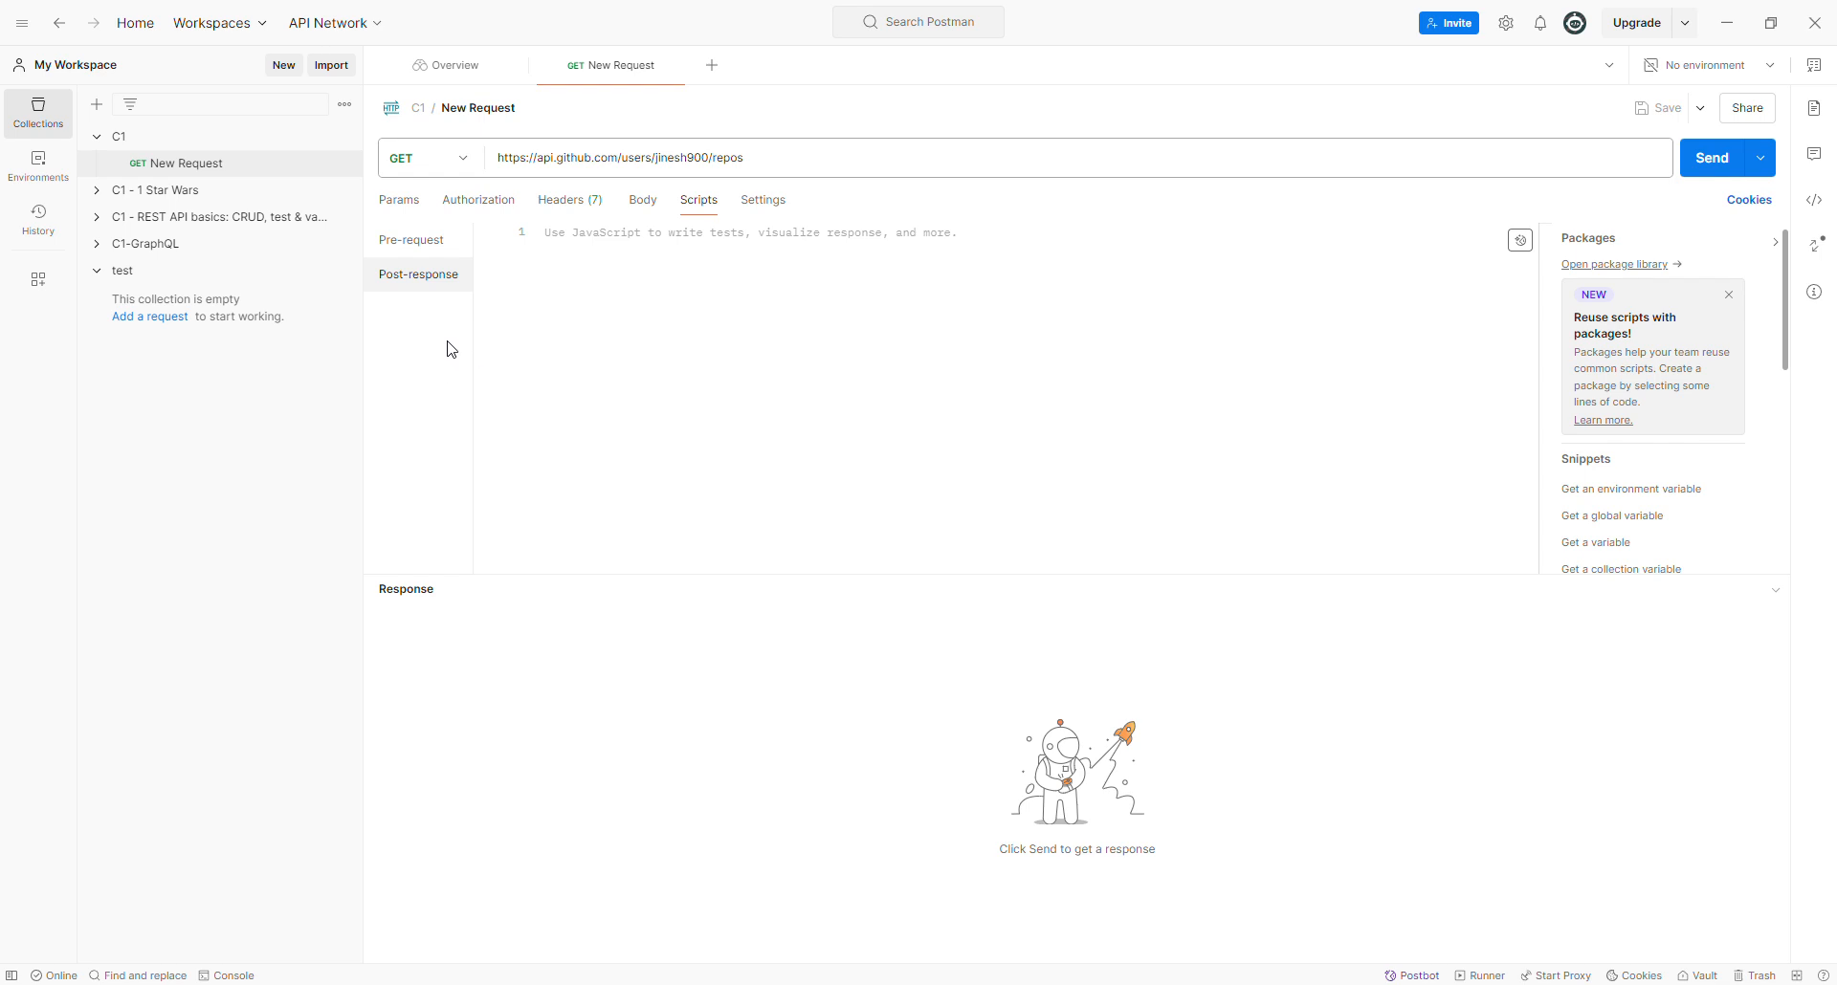
- Look through the request's settings from HTTP version to redirect limits, and return to its query parameters
click(786, 200)
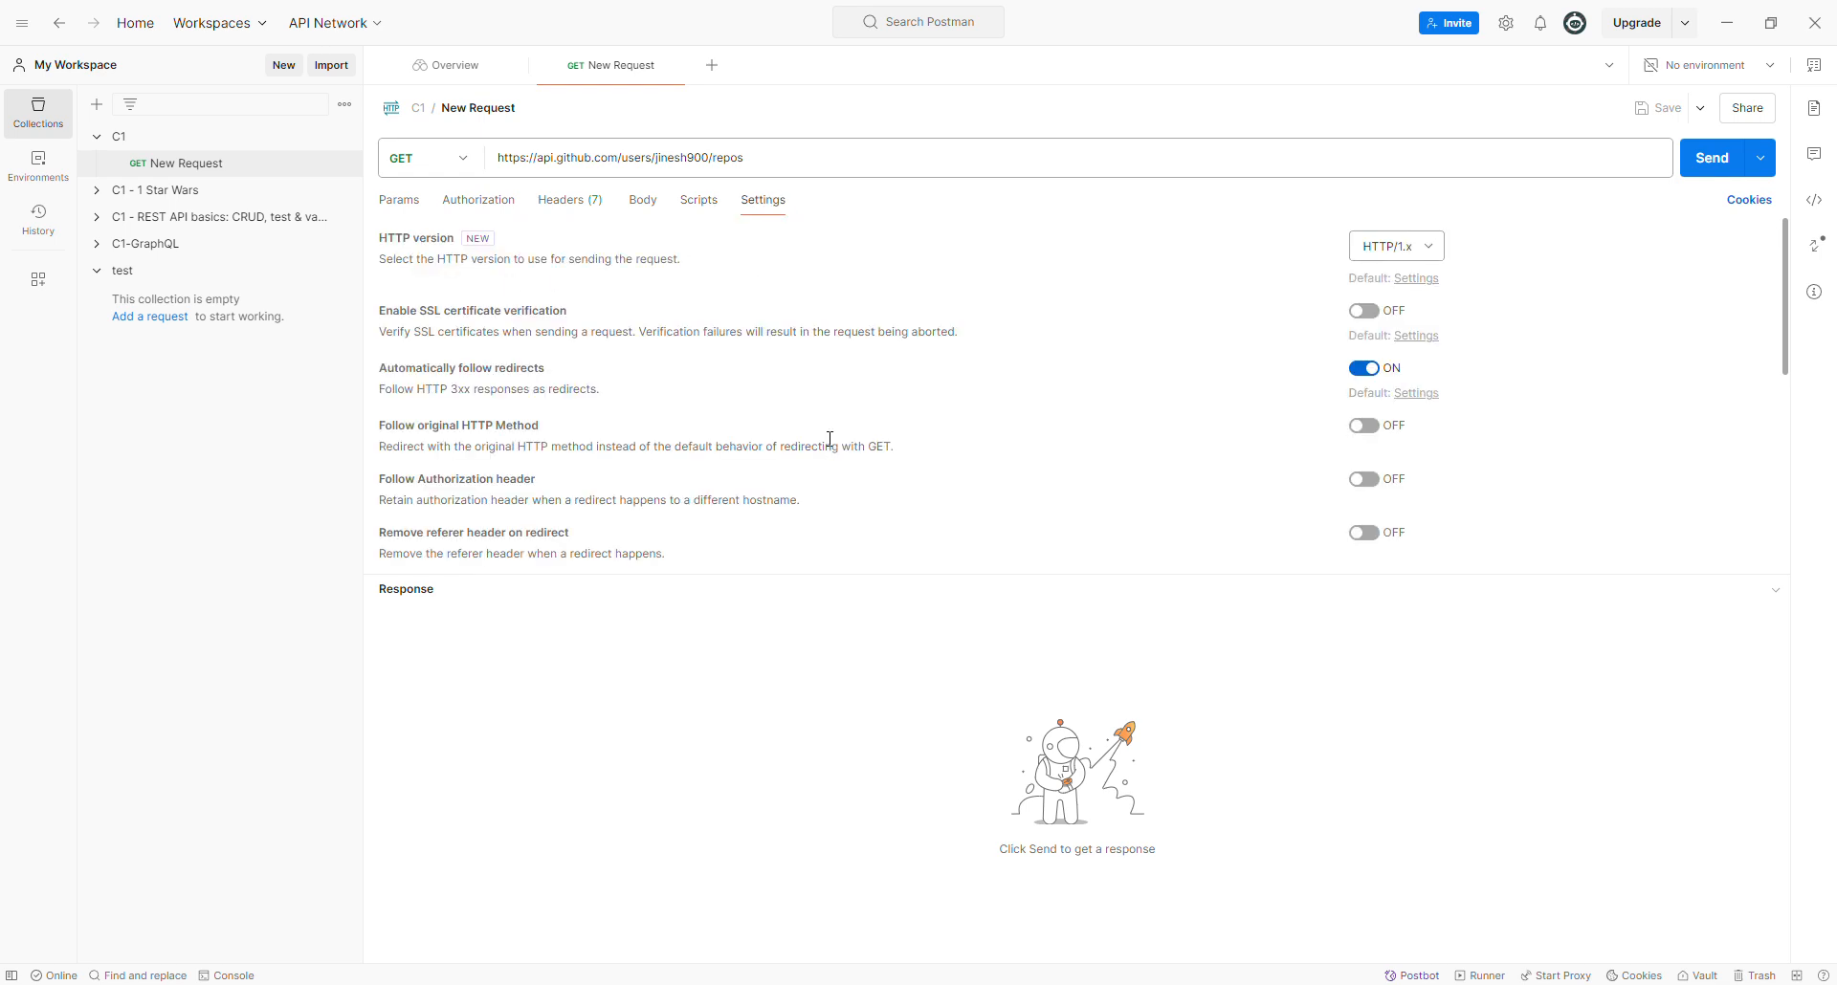
scroll(834, 368, down, 4)
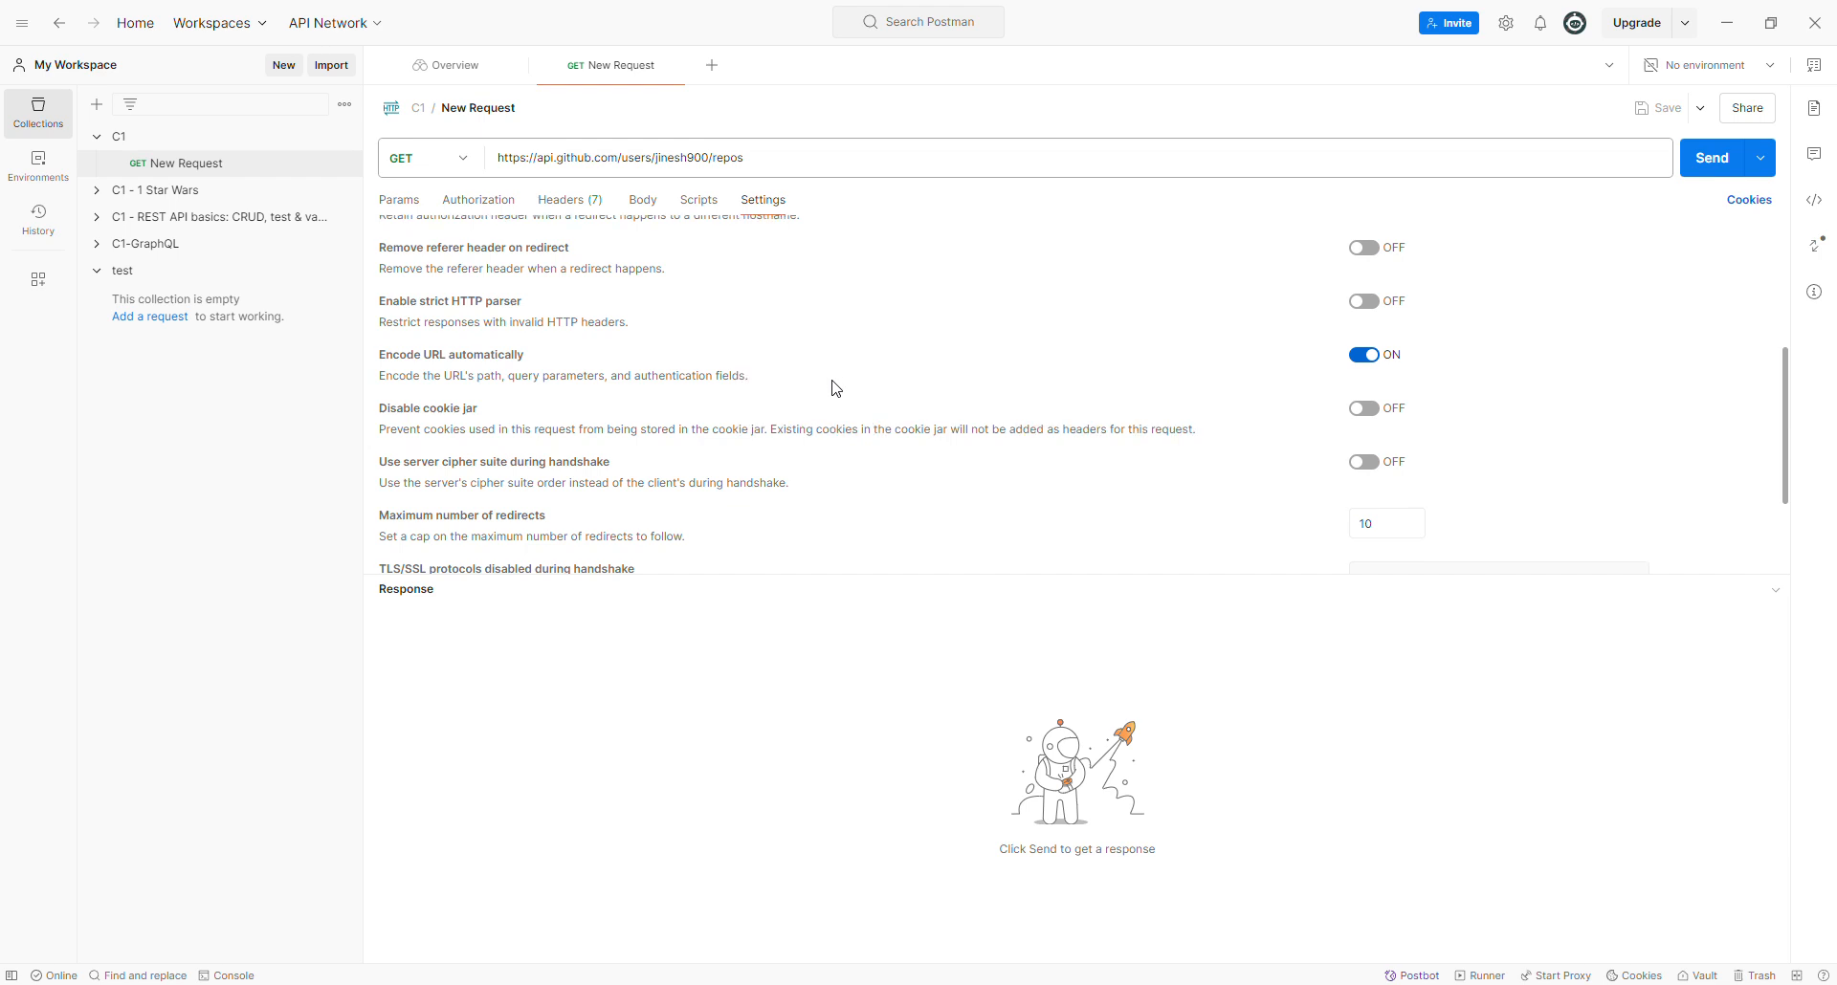
scroll(834, 369, up, 4)
scroll(807, 418, down, 5)
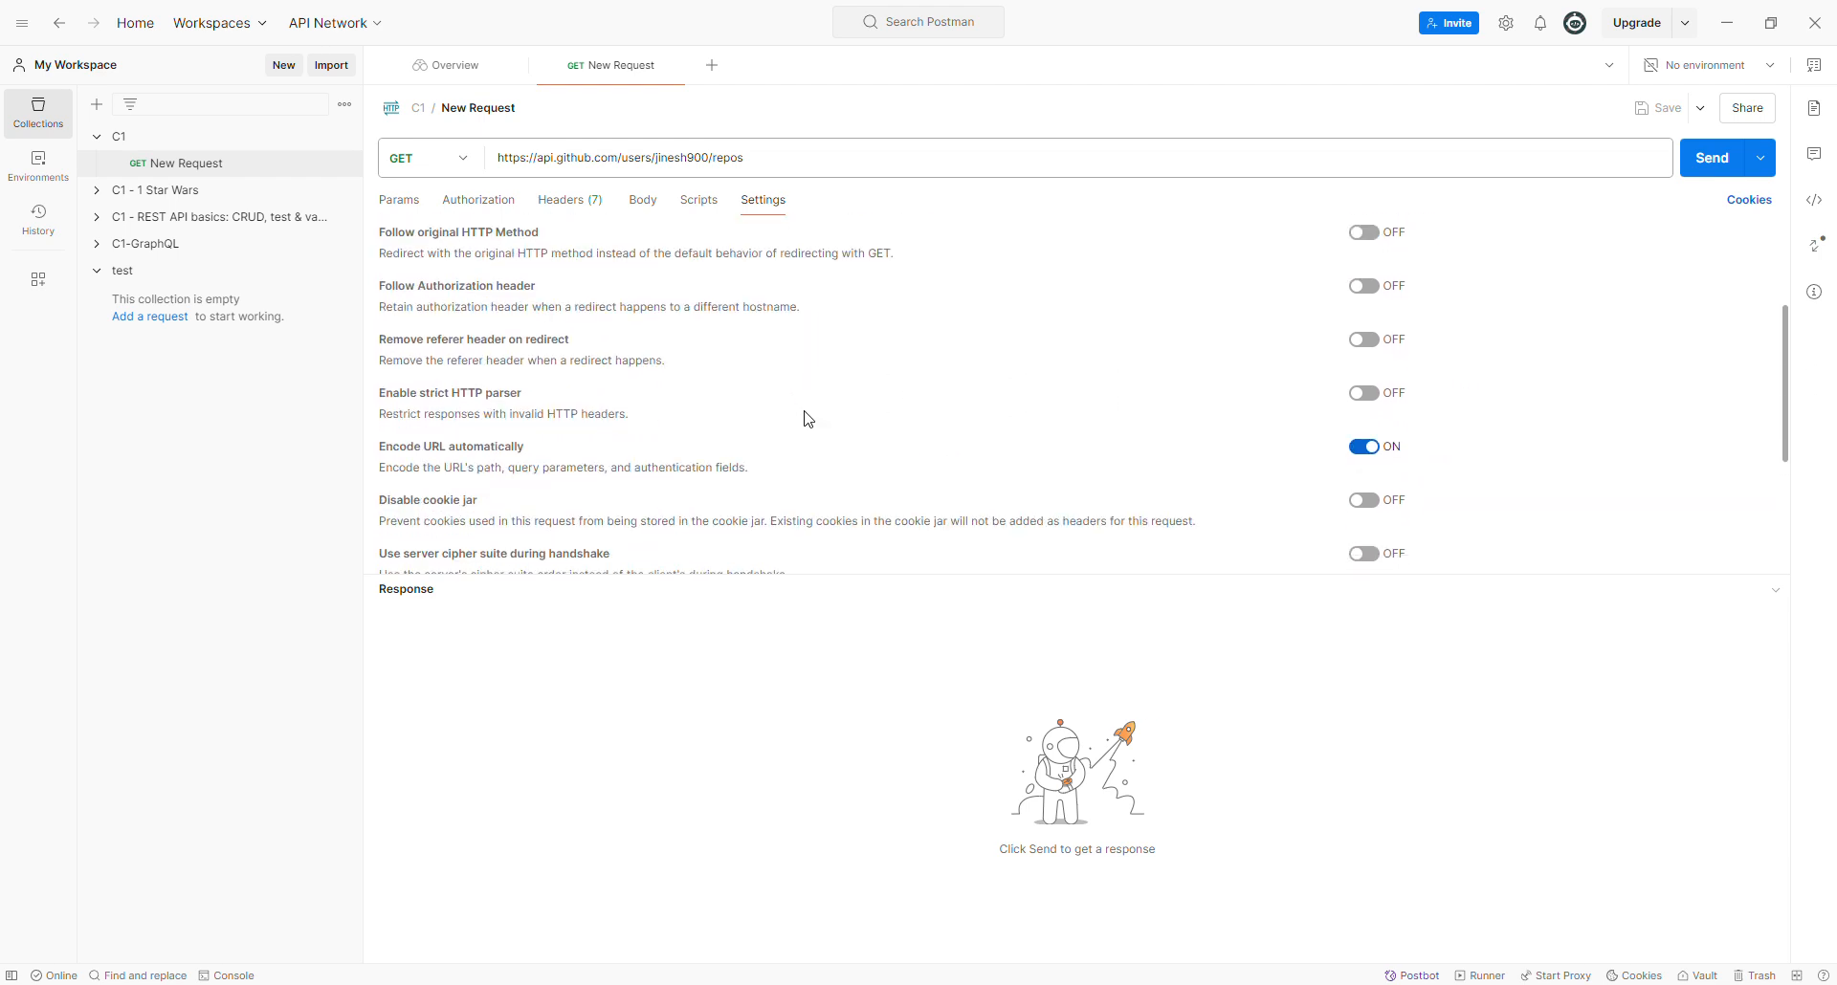
scroll(811, 426, up, 3)
scroll(810, 426, up, 2)
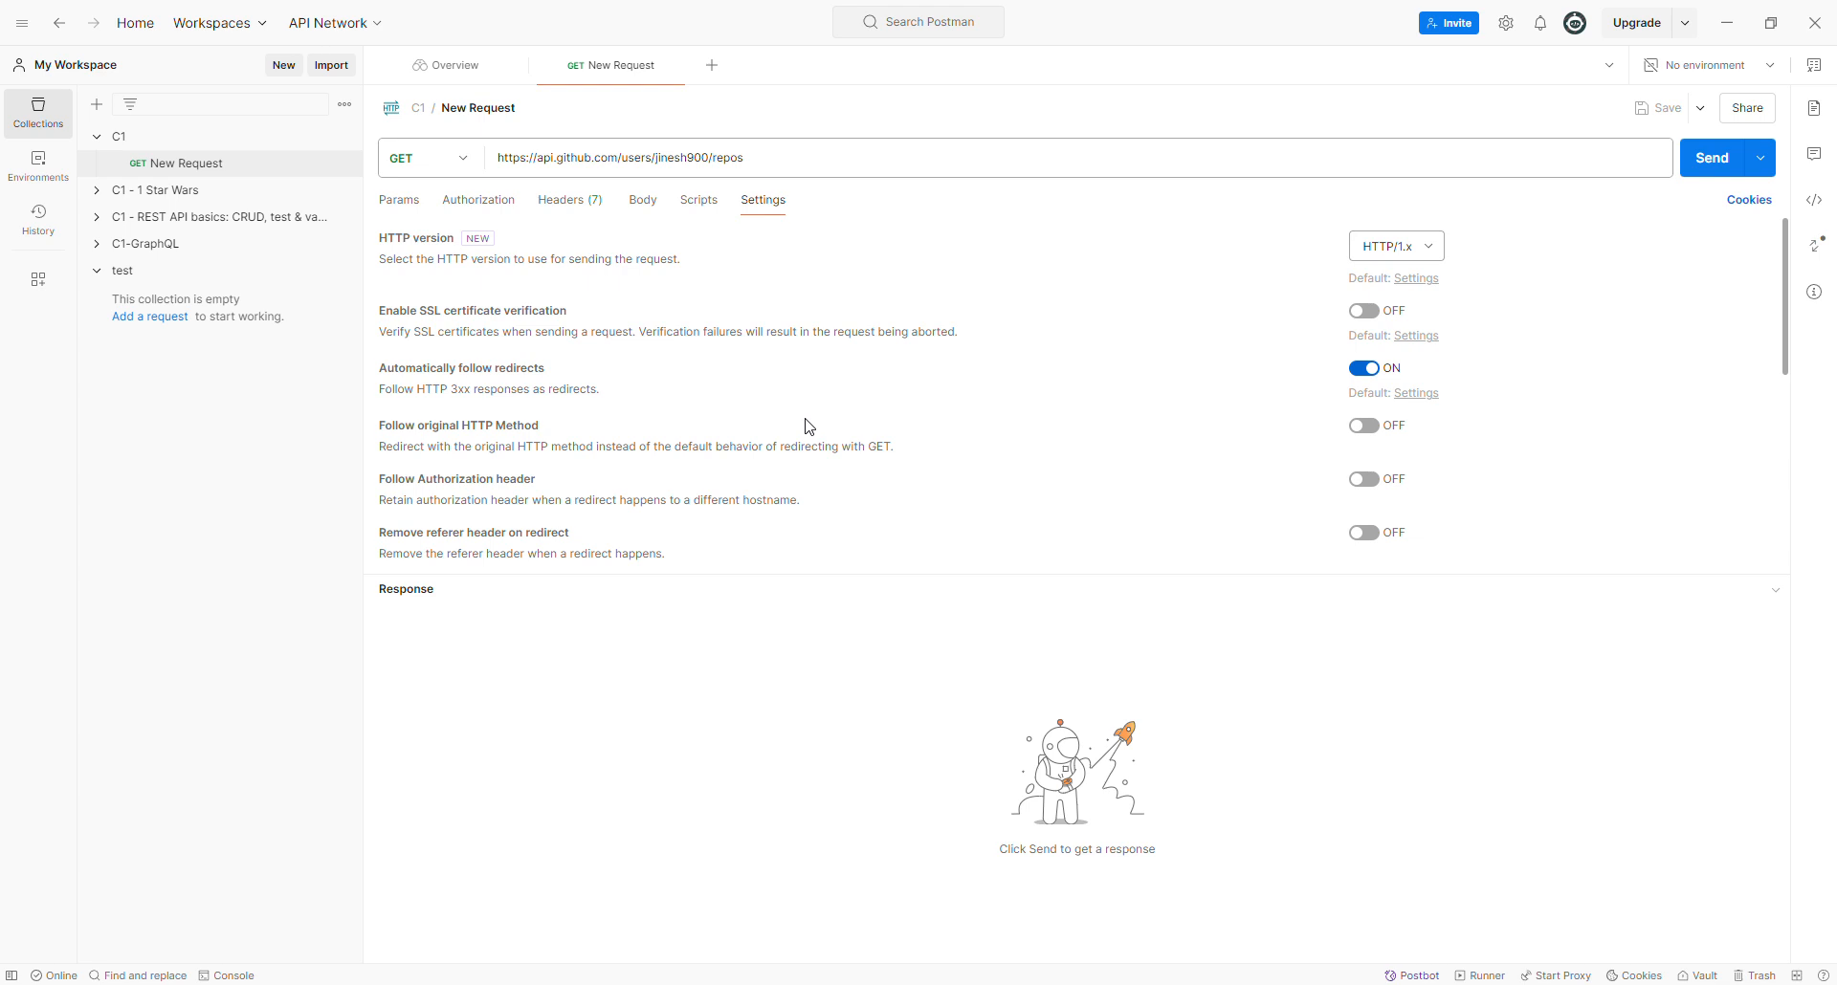
click(399, 201)
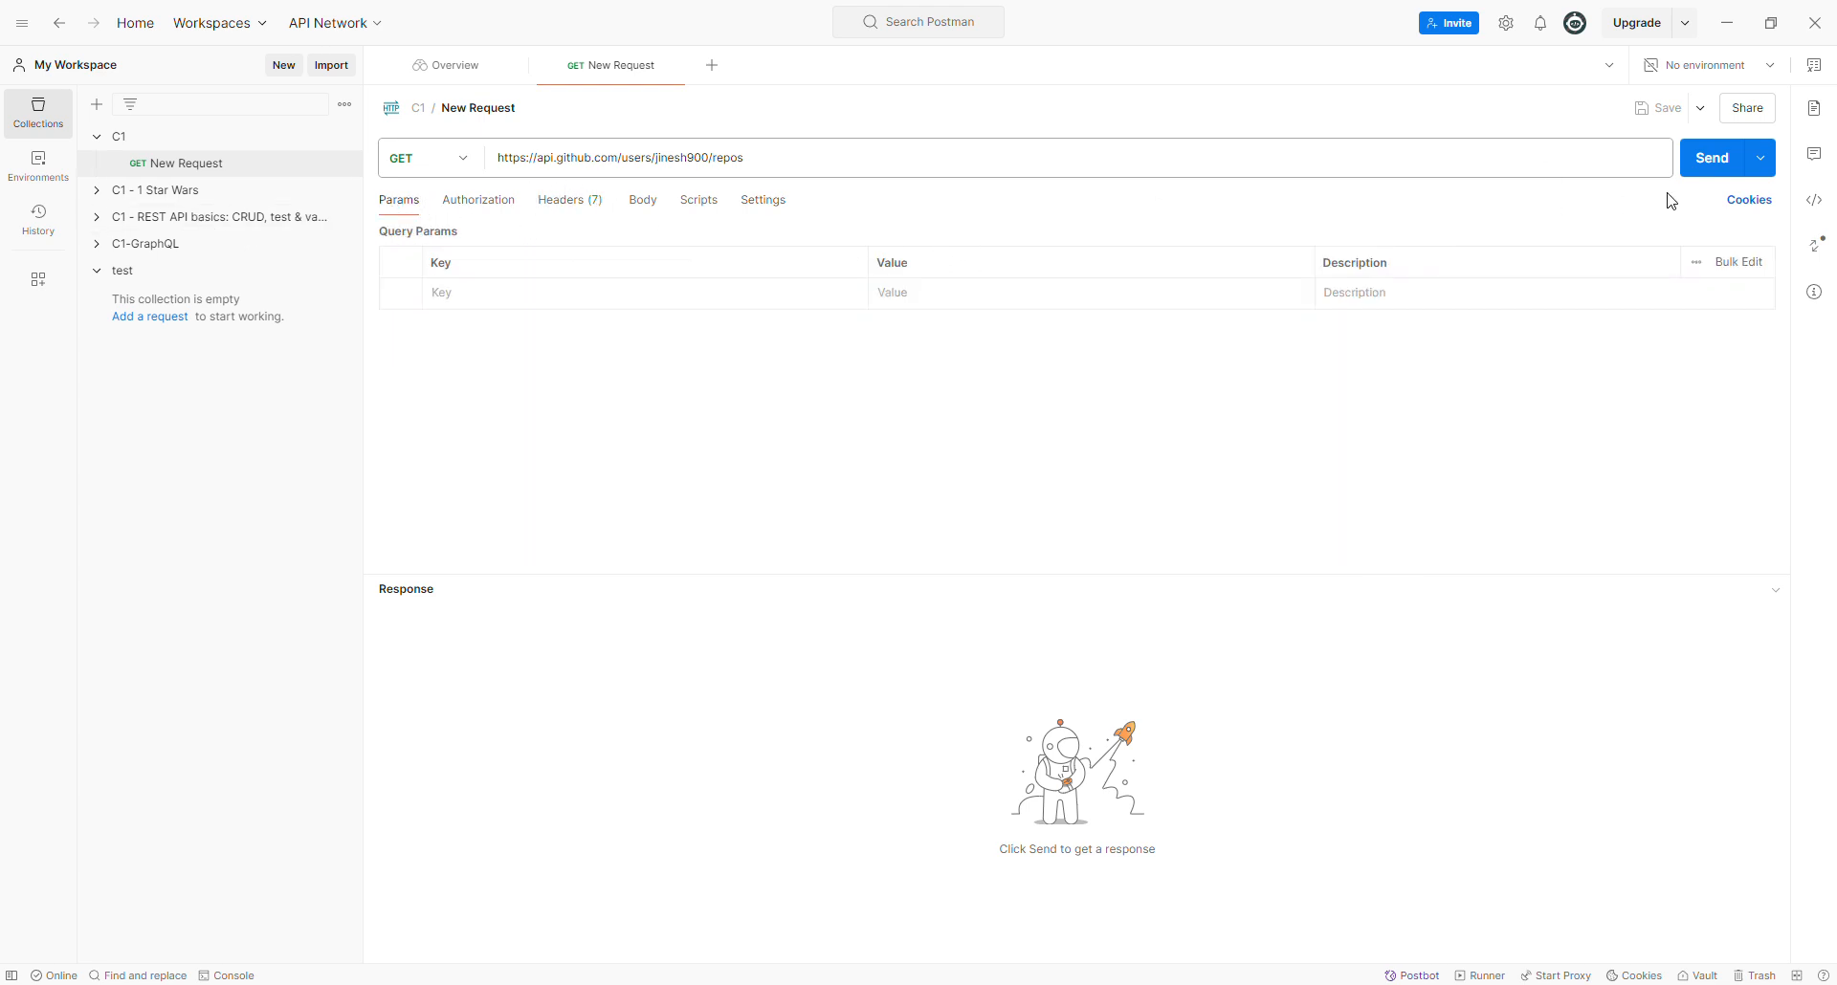
- Open the run configuration for the C1 collection and view the data file picker without choosing a file
click(333, 138)
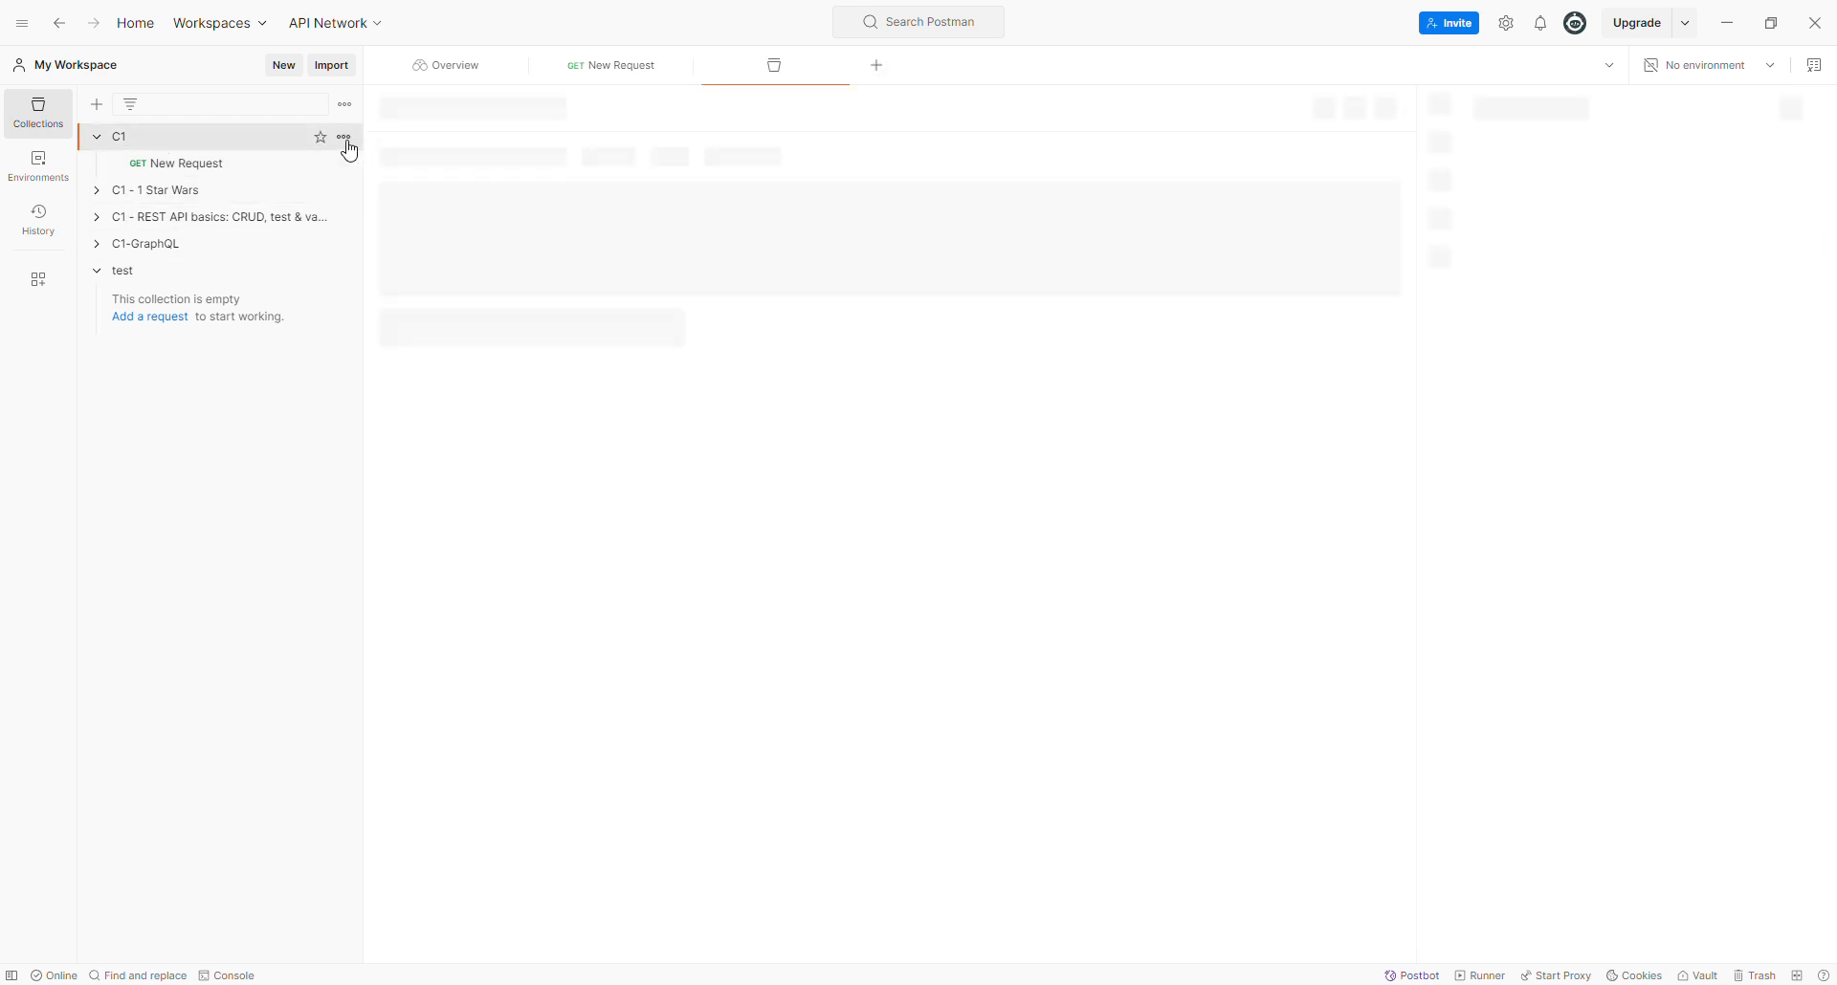
click(344, 137)
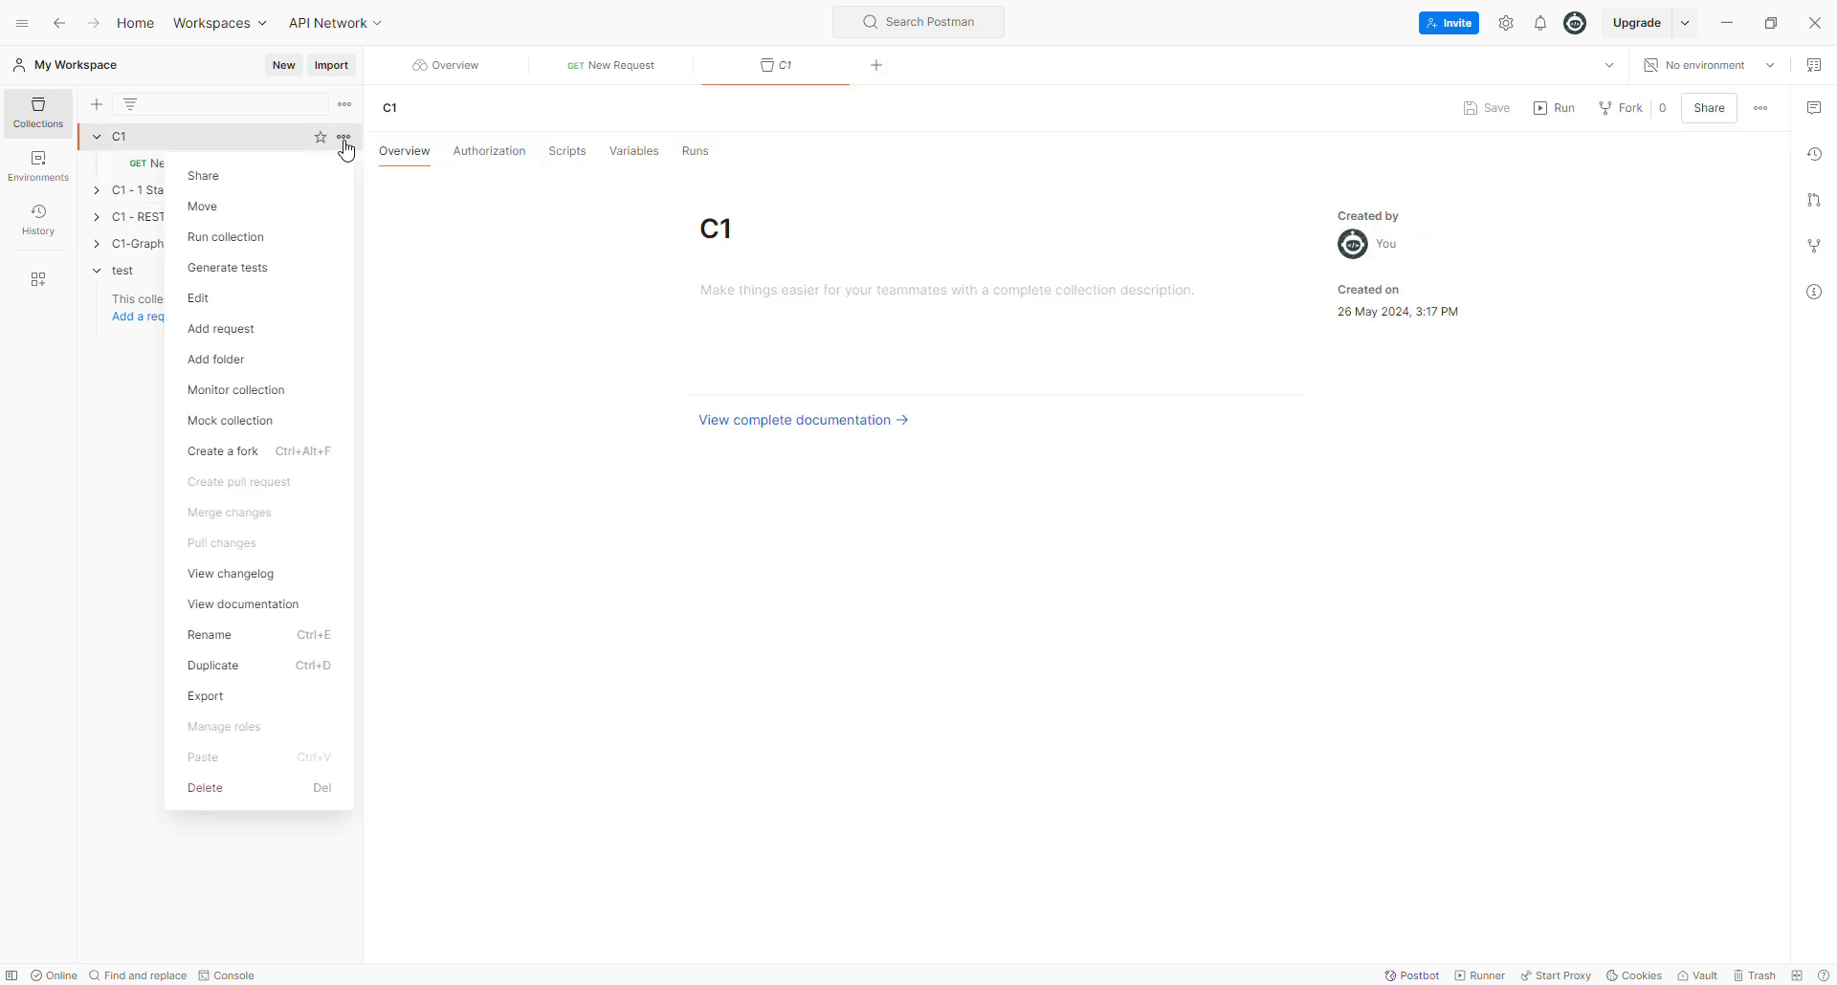
click(285, 241)
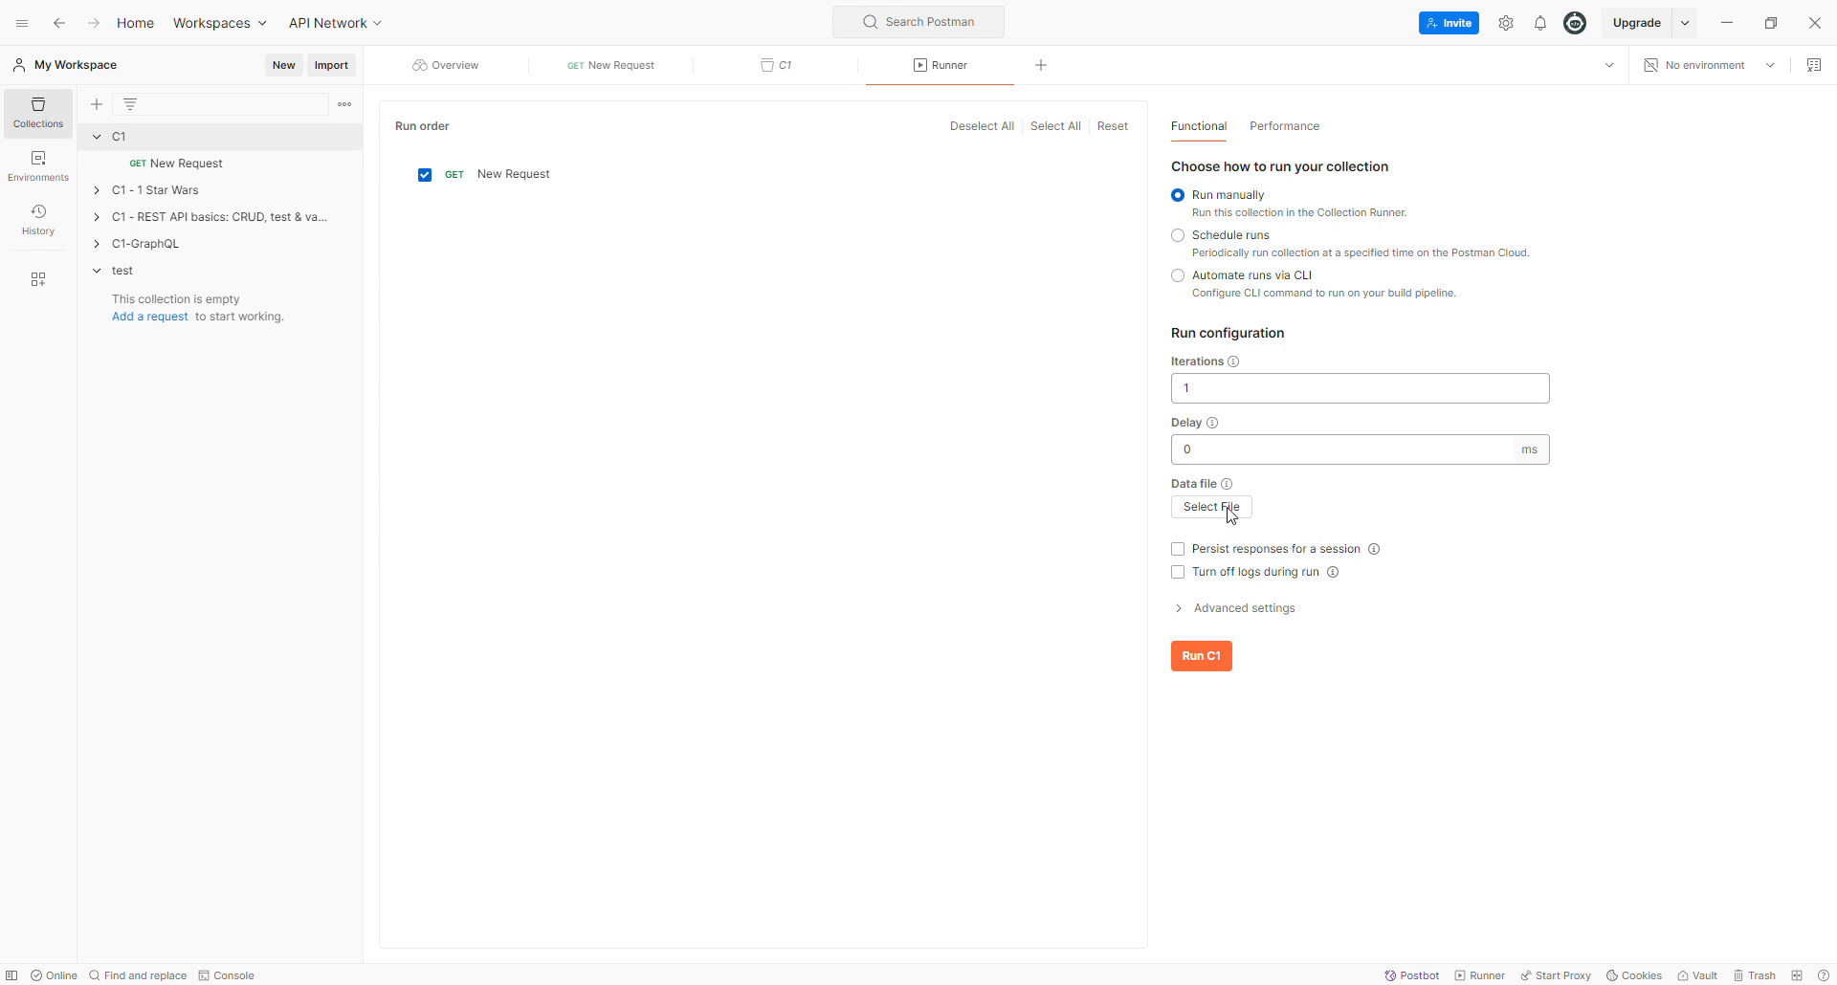
click(1211, 507)
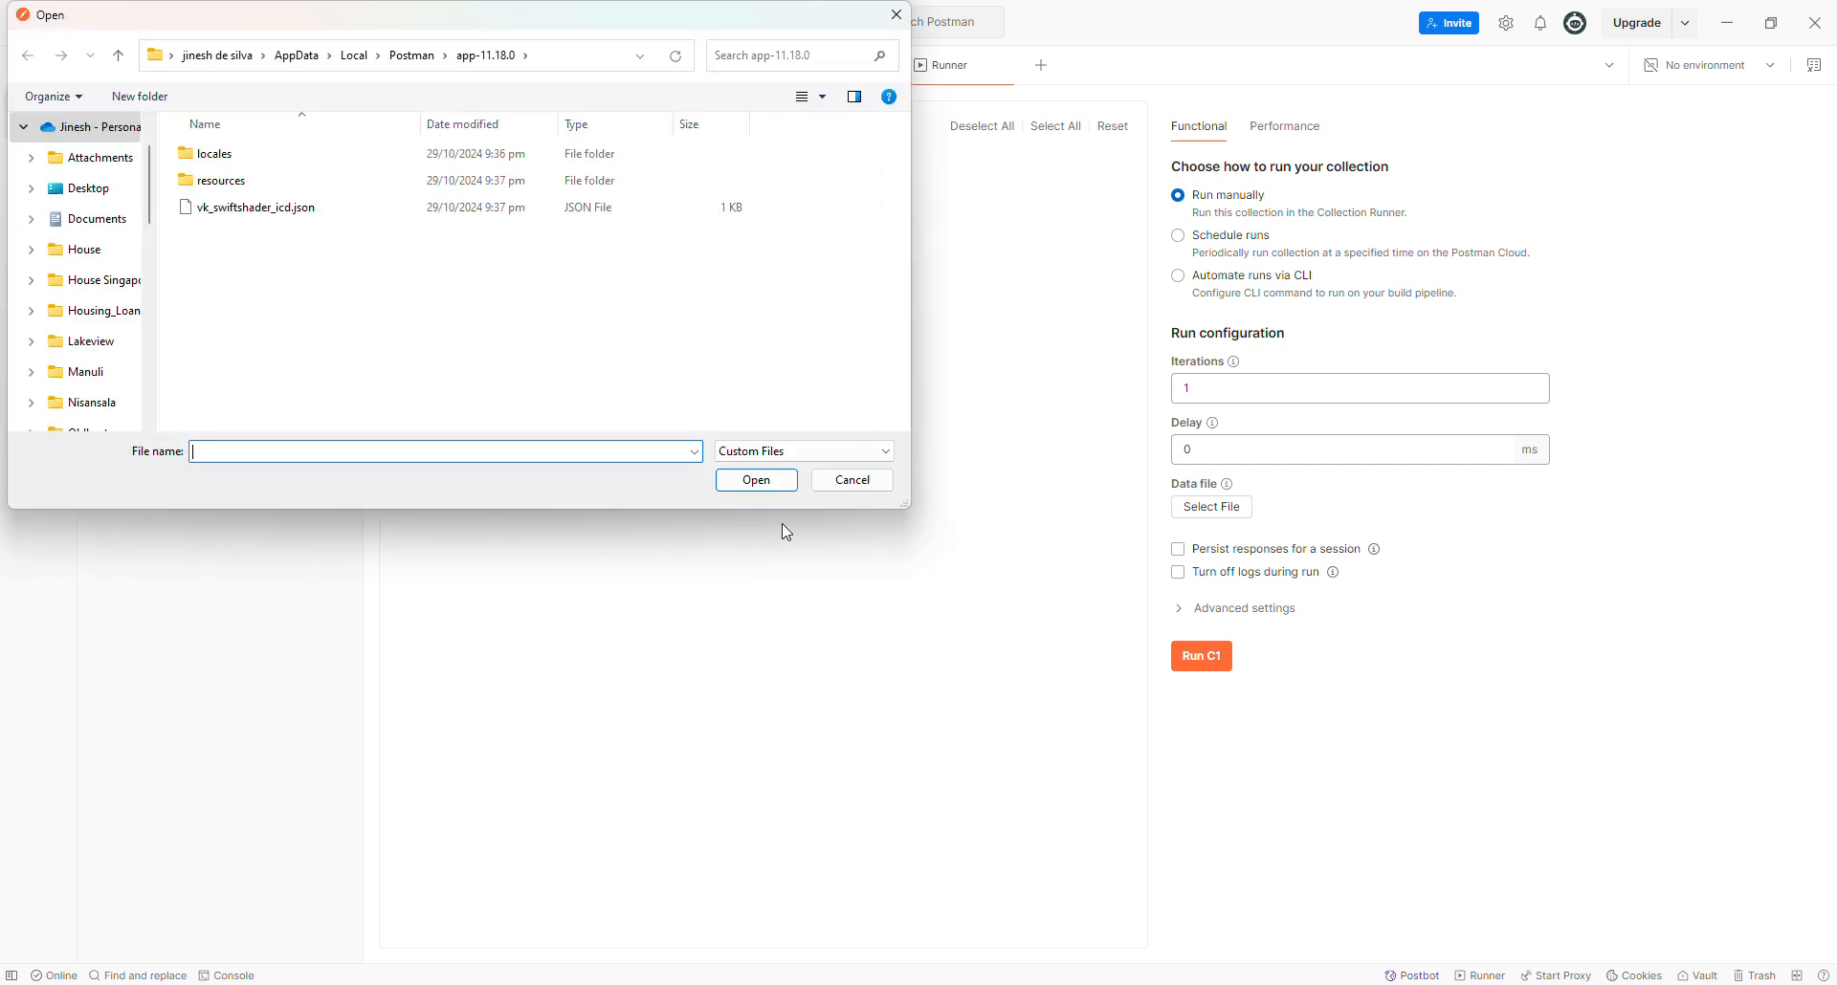
click(853, 483)
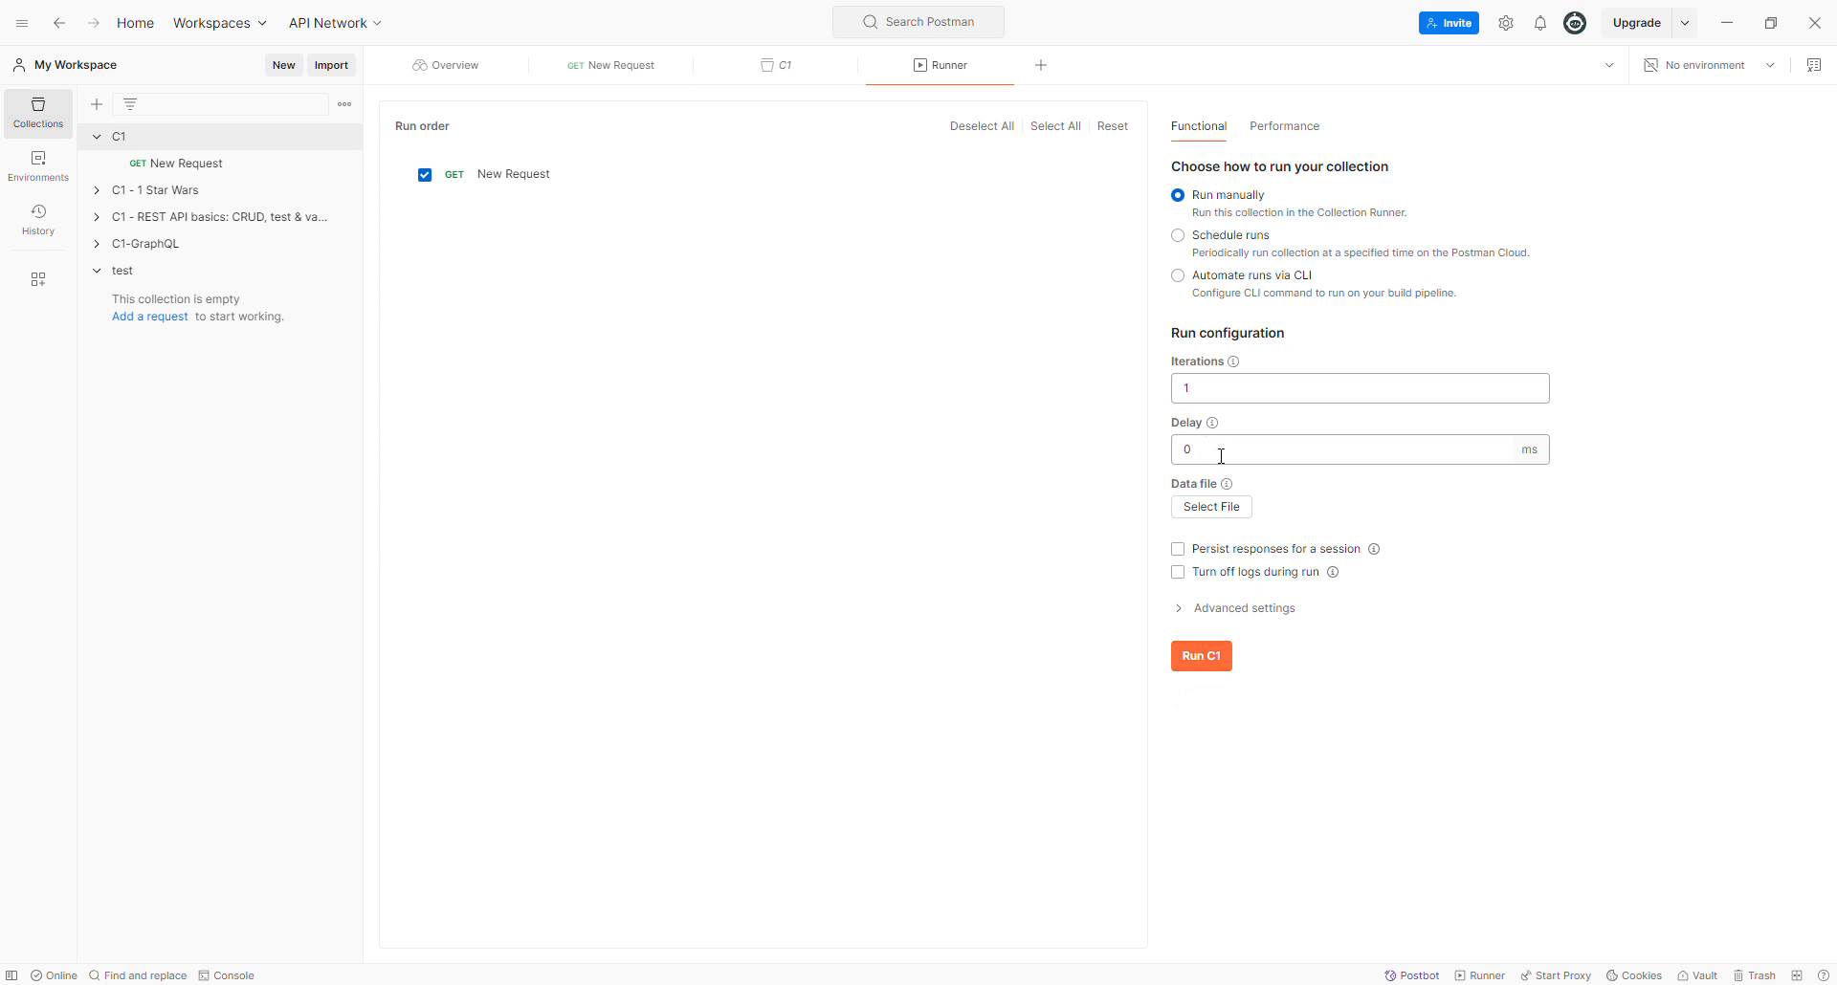
- Set the C1 run to persist responses for a session
drag(1221, 457, 1173, 453)
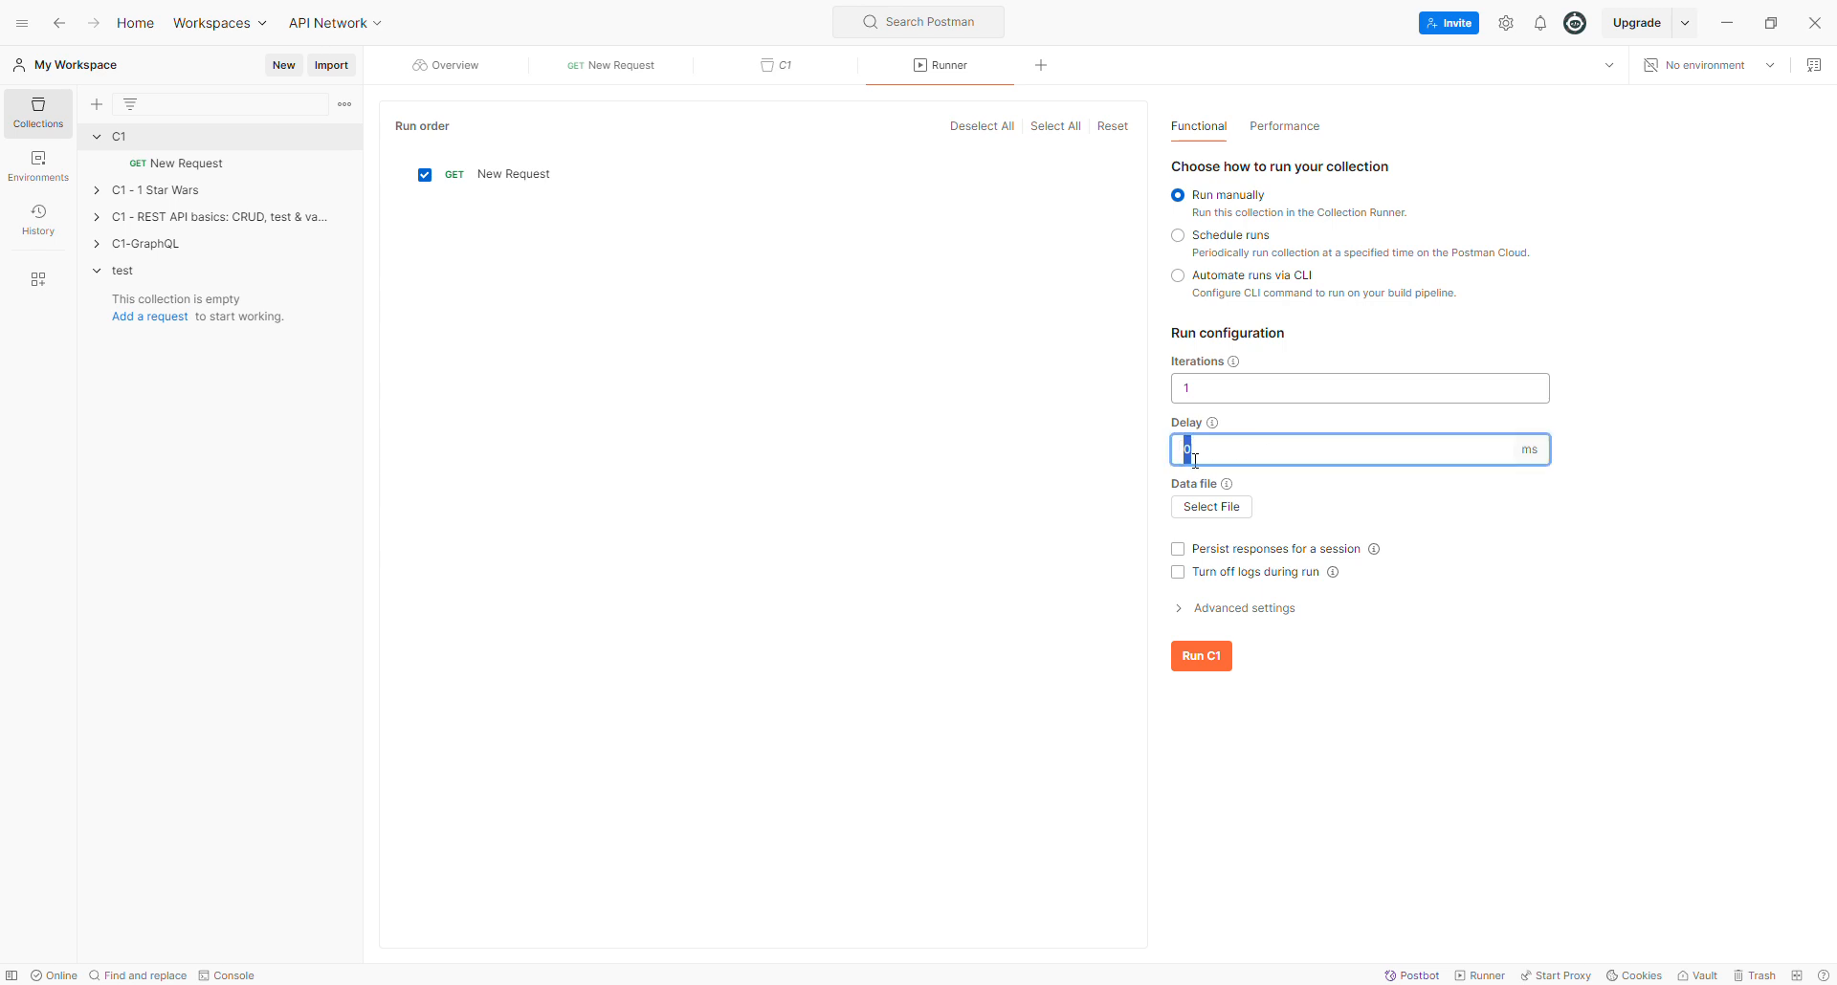
click(1401, 590)
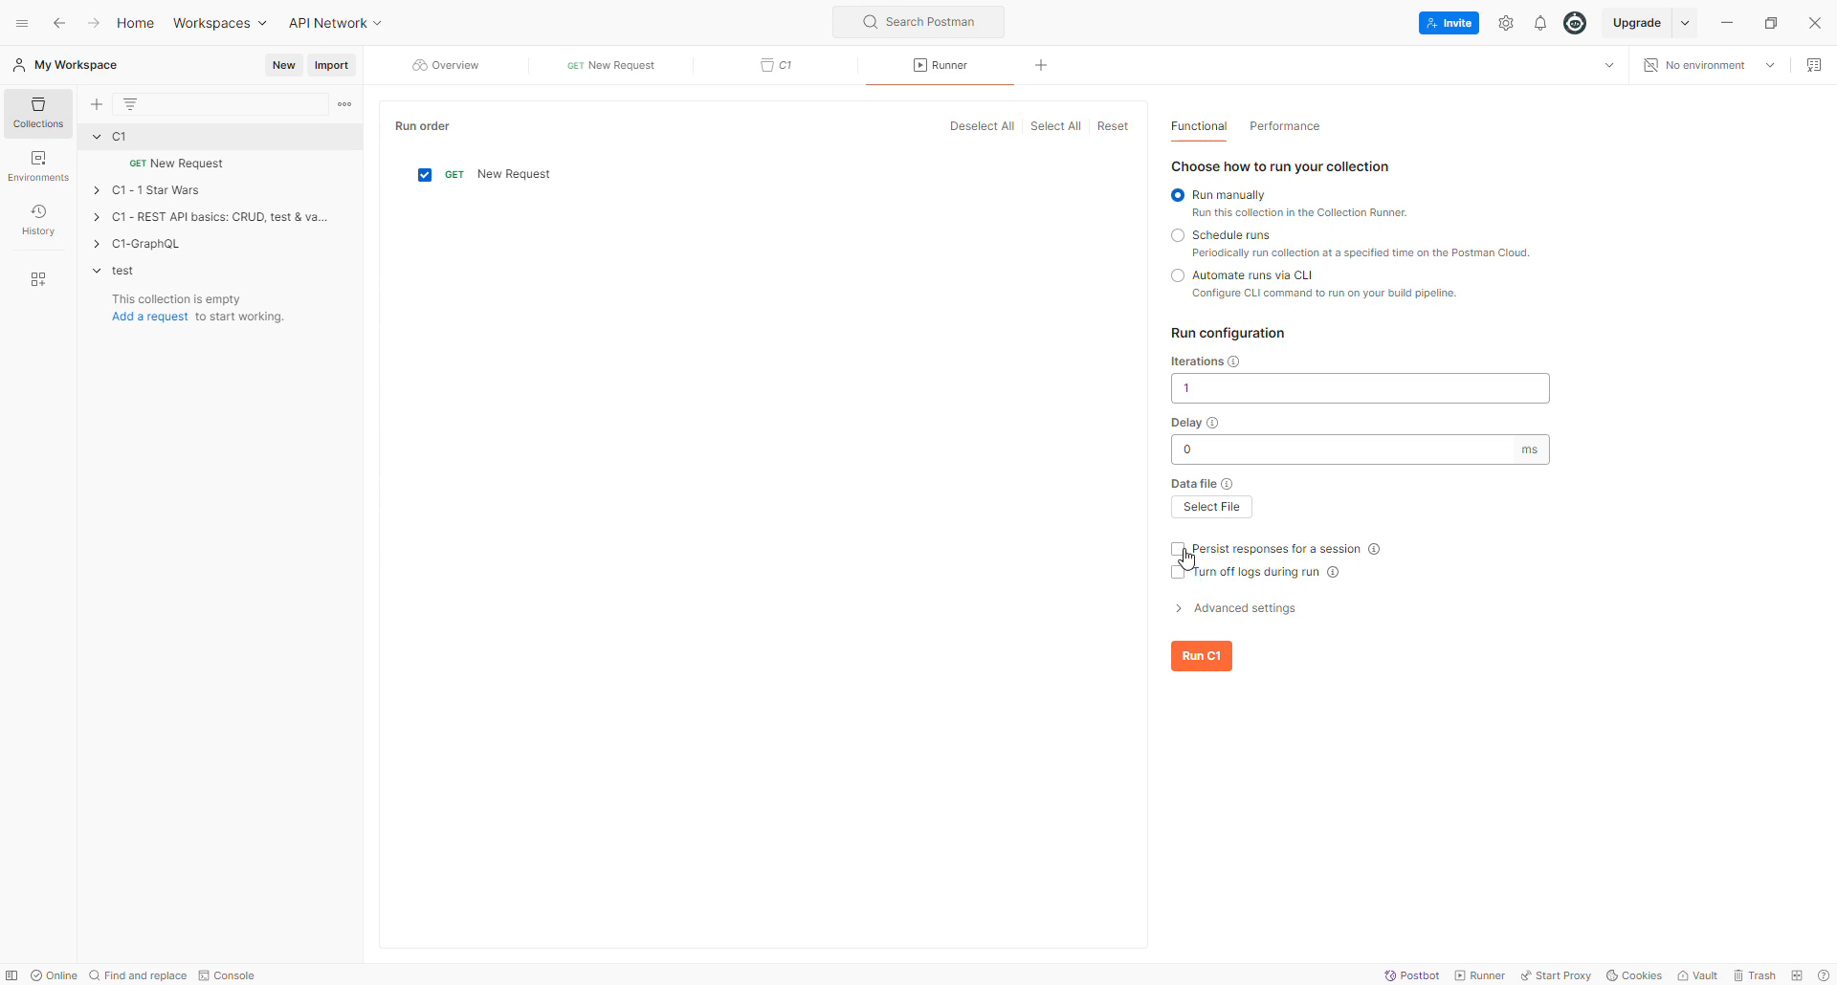
click(1179, 553)
- View the performance test setup, and run the C1 collection manually as a functional run
click(1289, 128)
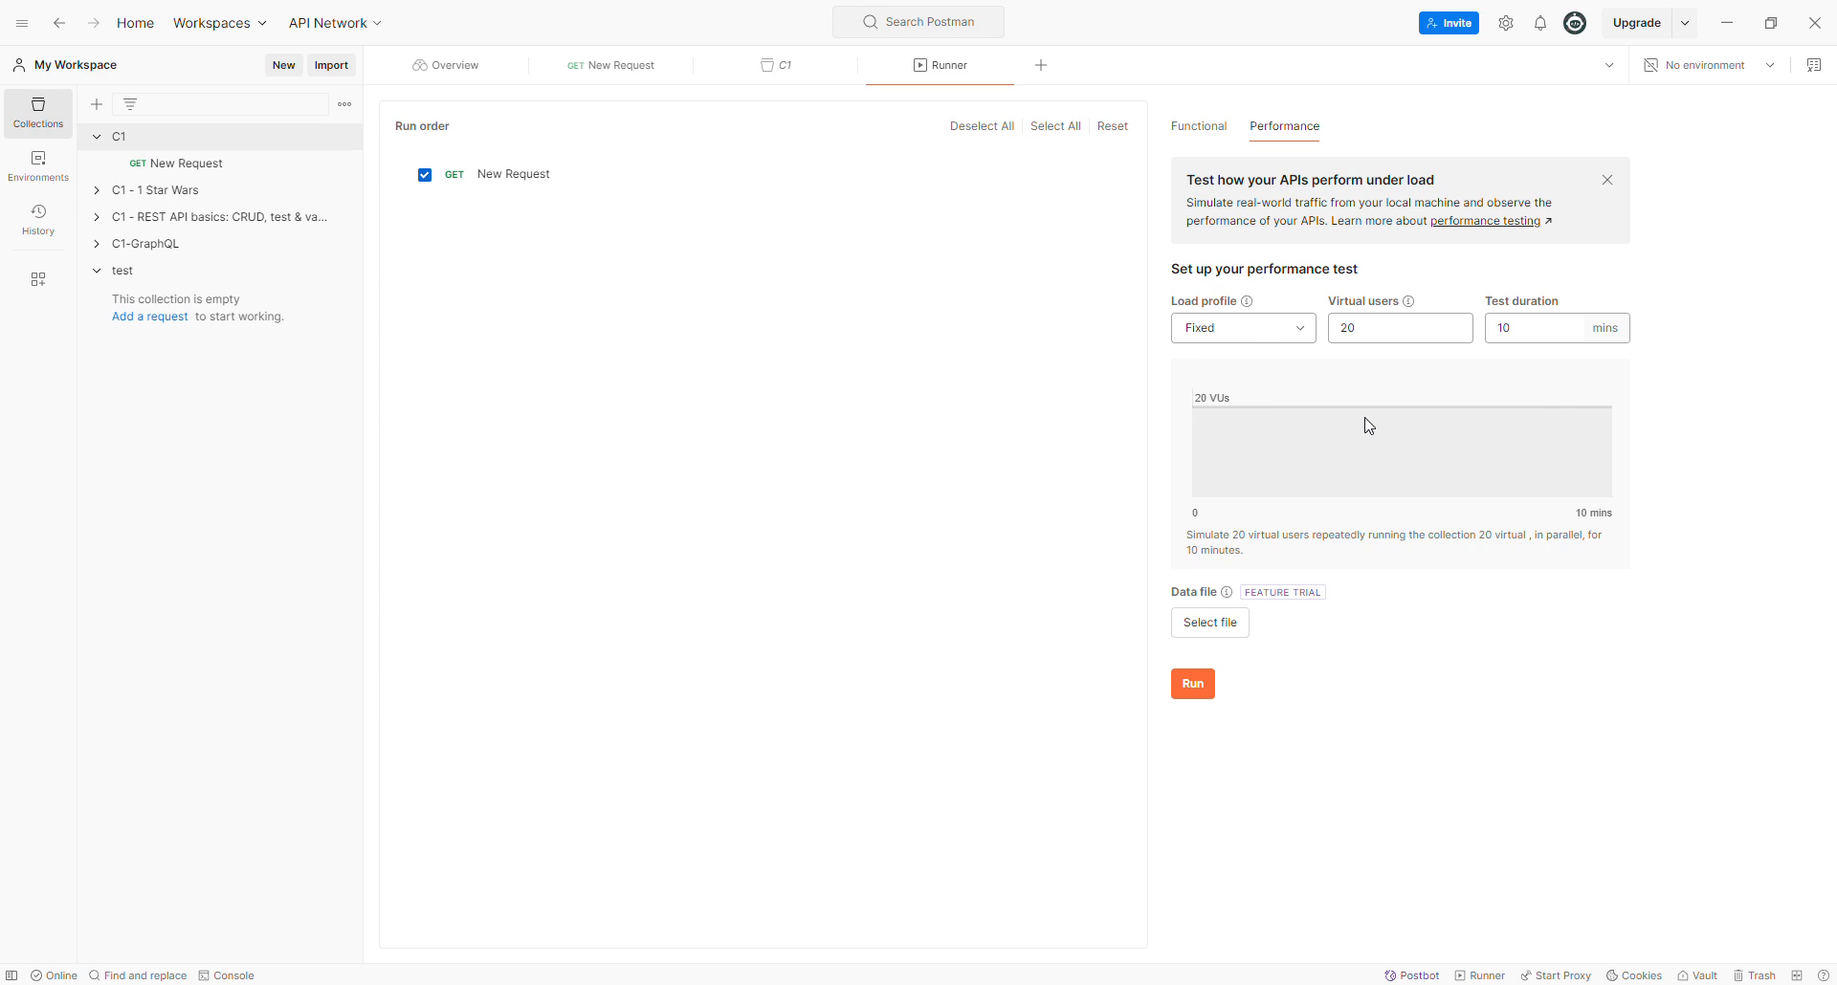
click(1206, 129)
click(1222, 660)
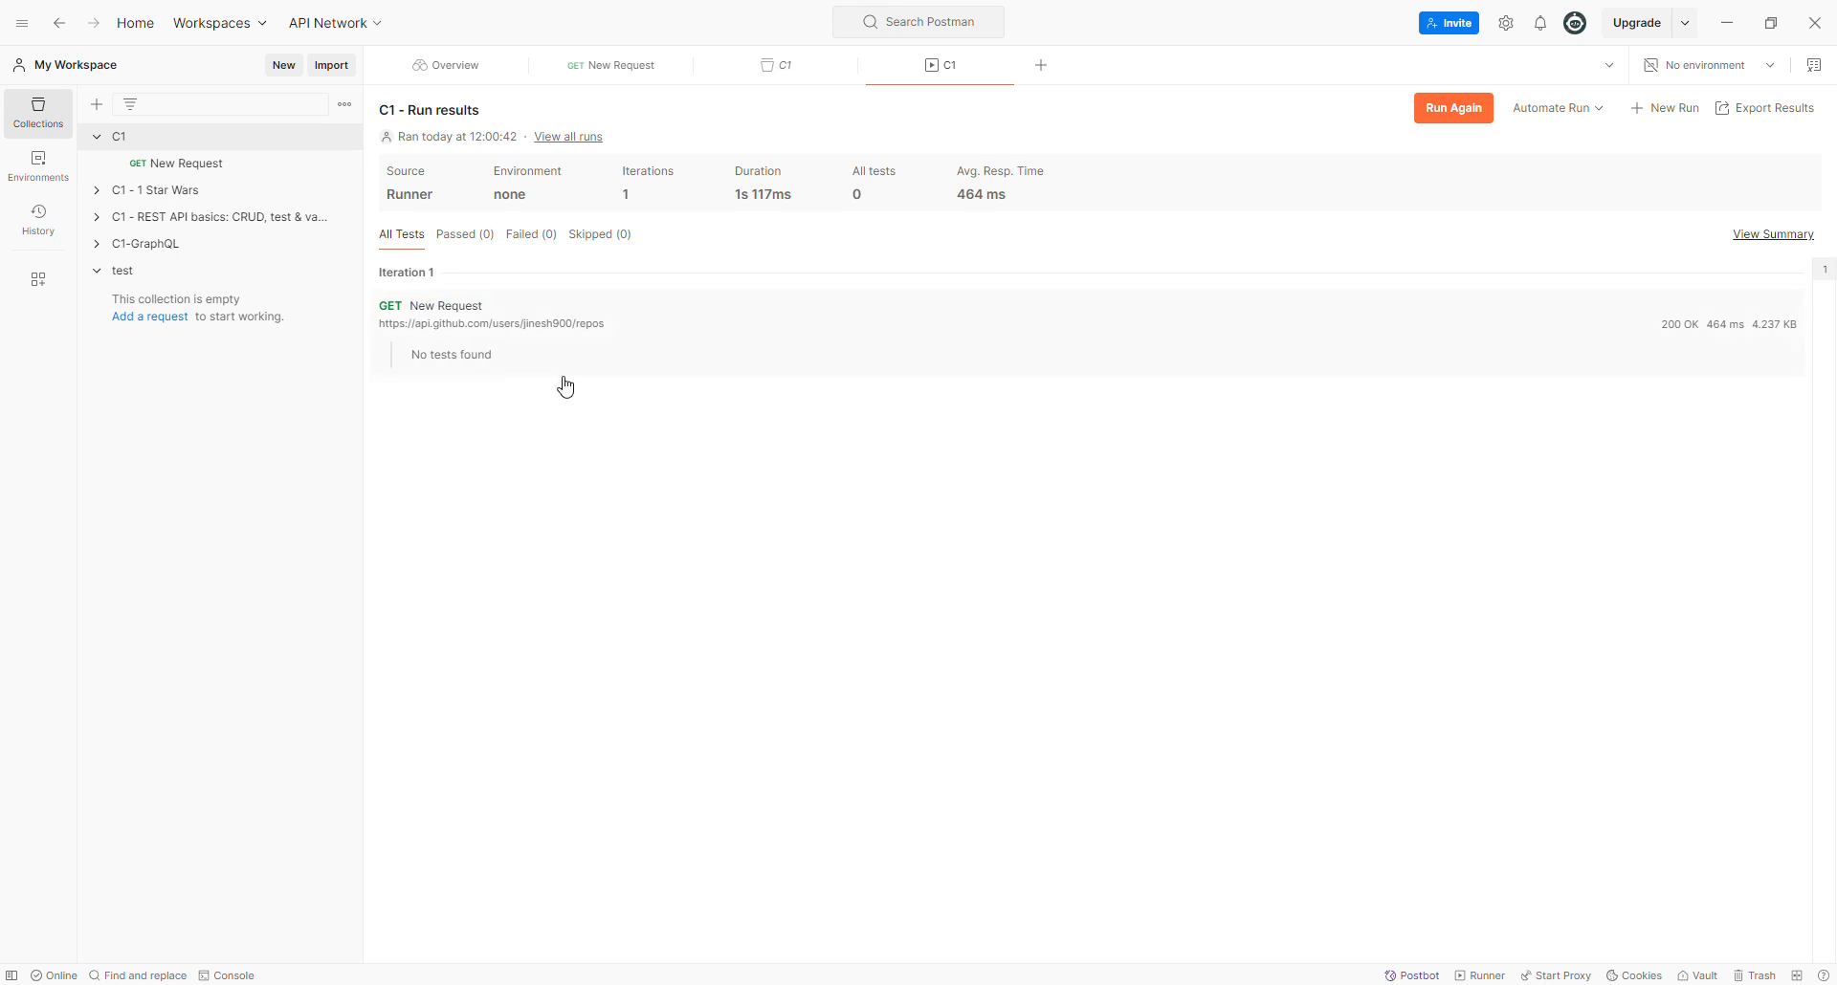
- Open the GET request's response from the C1 run results and read through the returned JSON
click(639, 328)
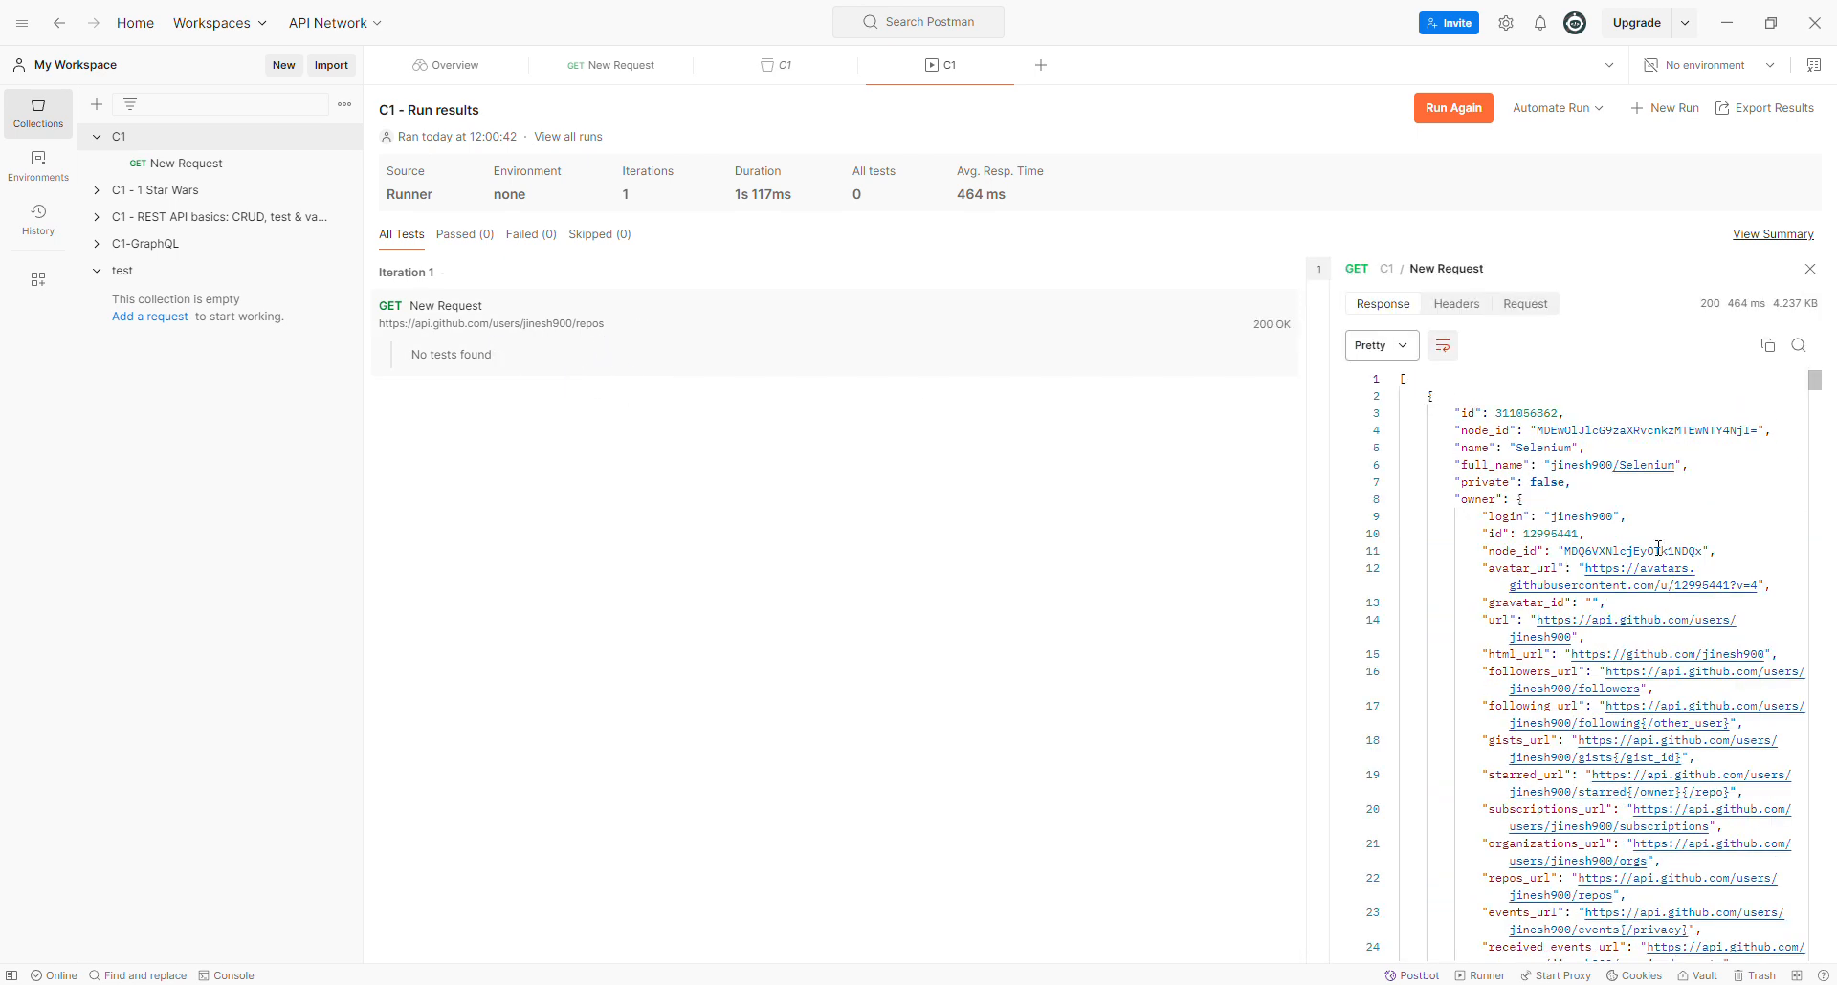
scroll(1644, 543, down, 4)
scroll(1644, 543, down, 3)
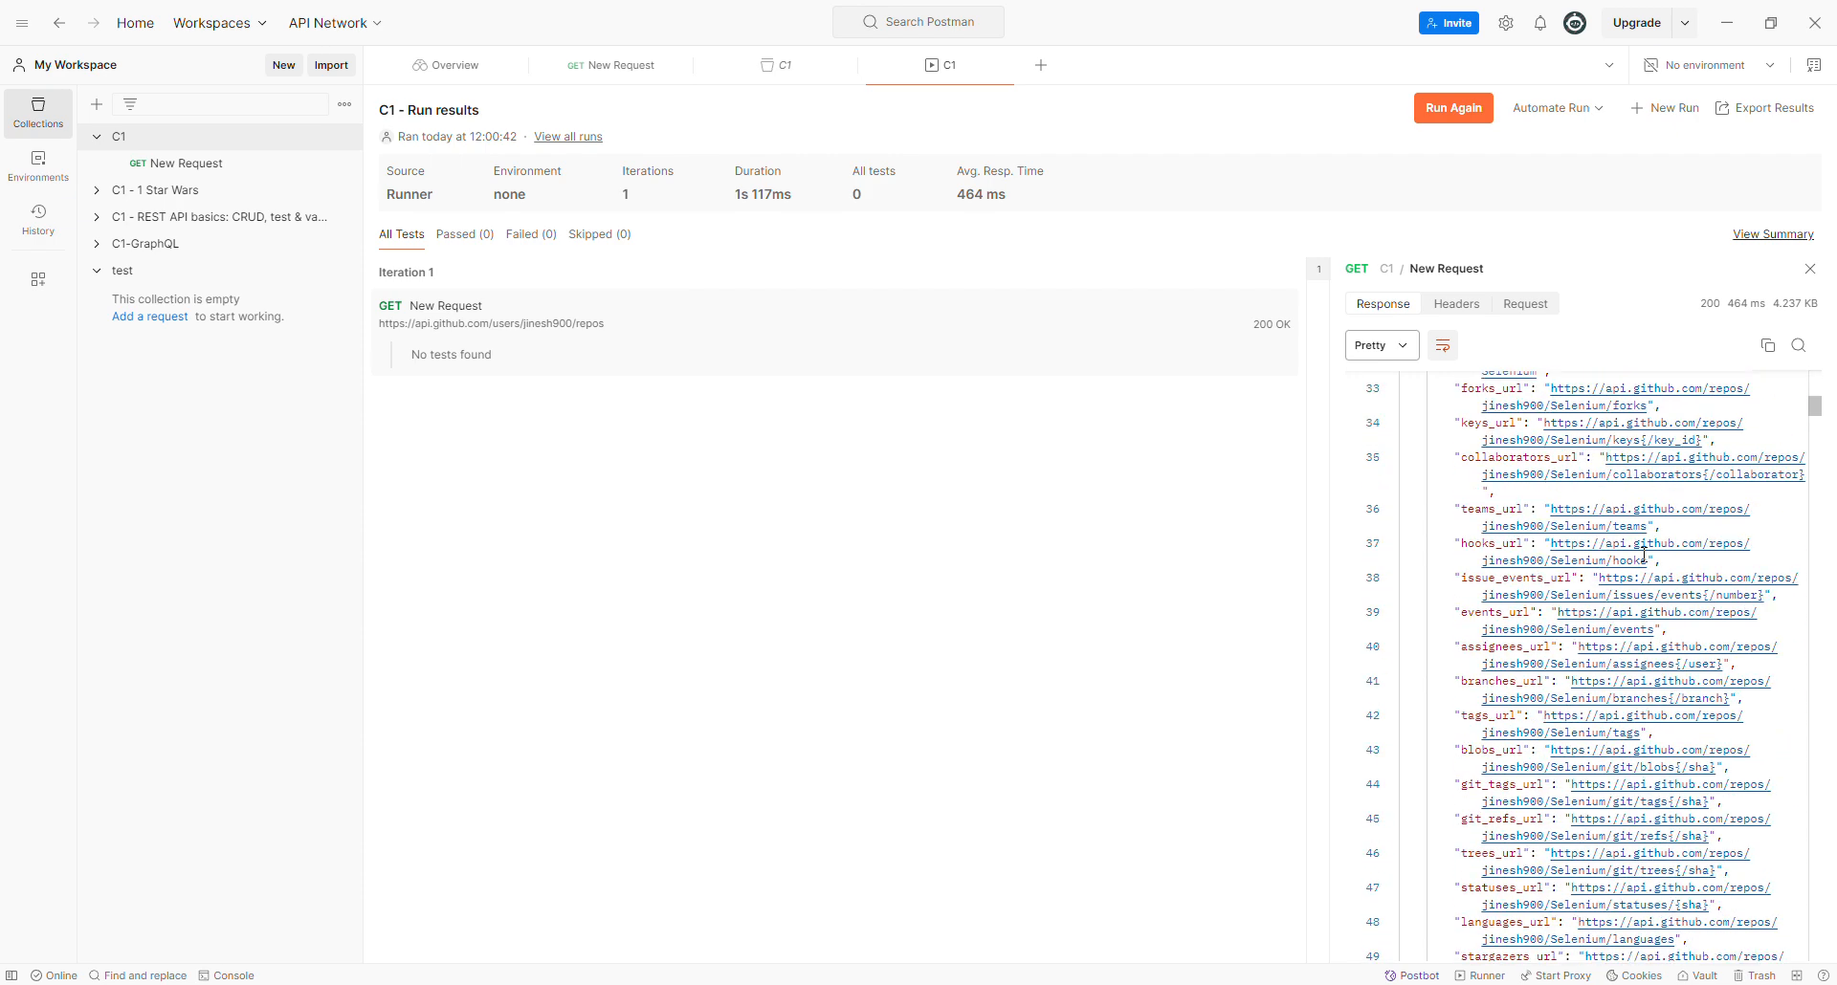
scroll(1631, 660, up, 7)
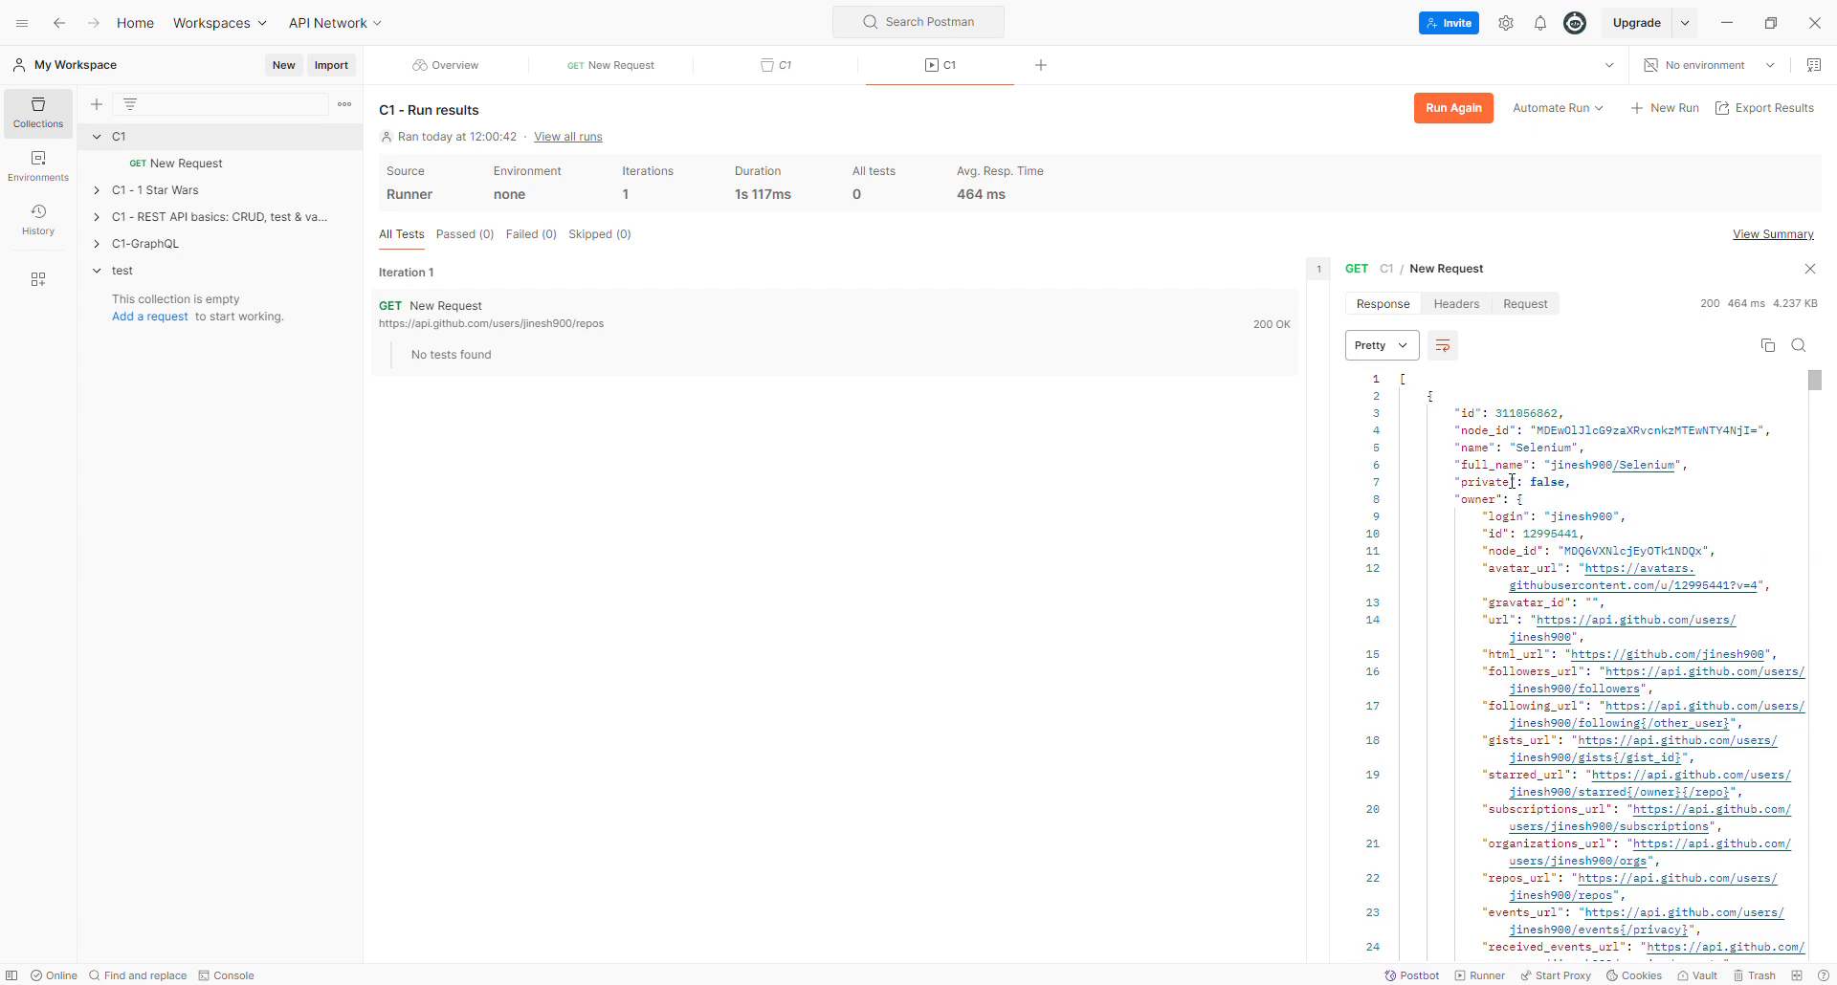
- Inspect the run result's headers and request body, and return to the response
click(1460, 308)
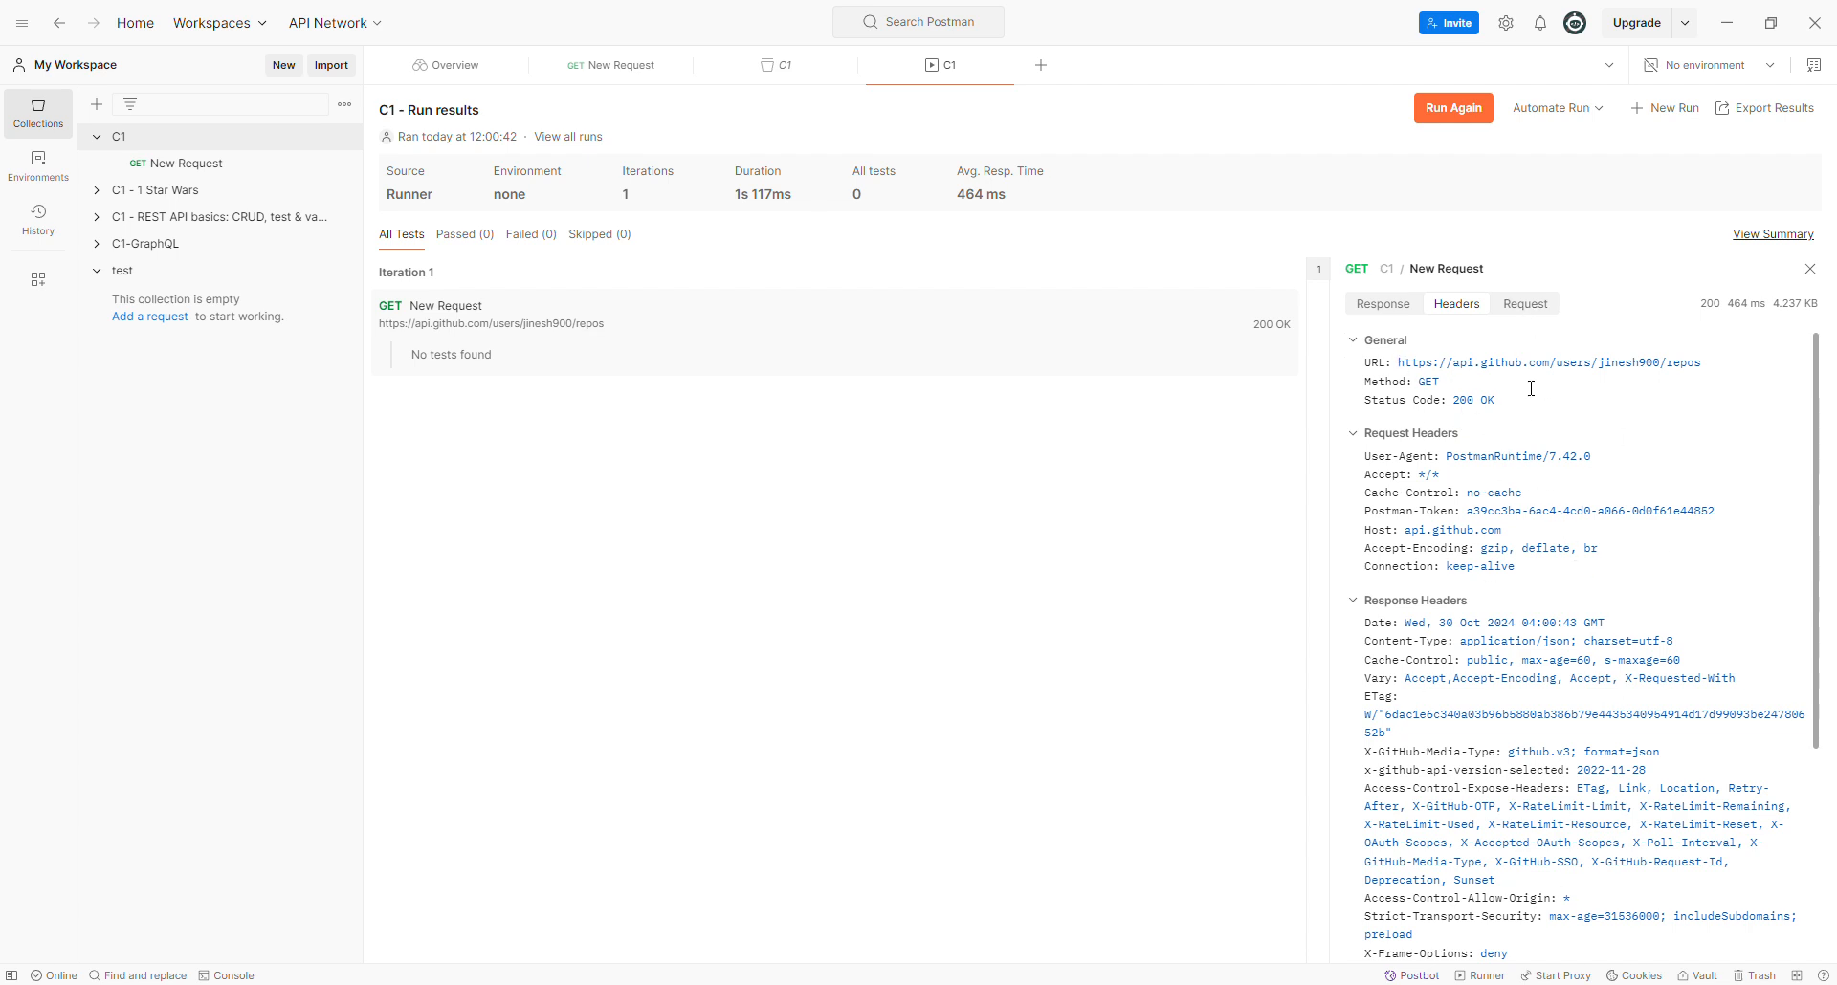
click(1526, 306)
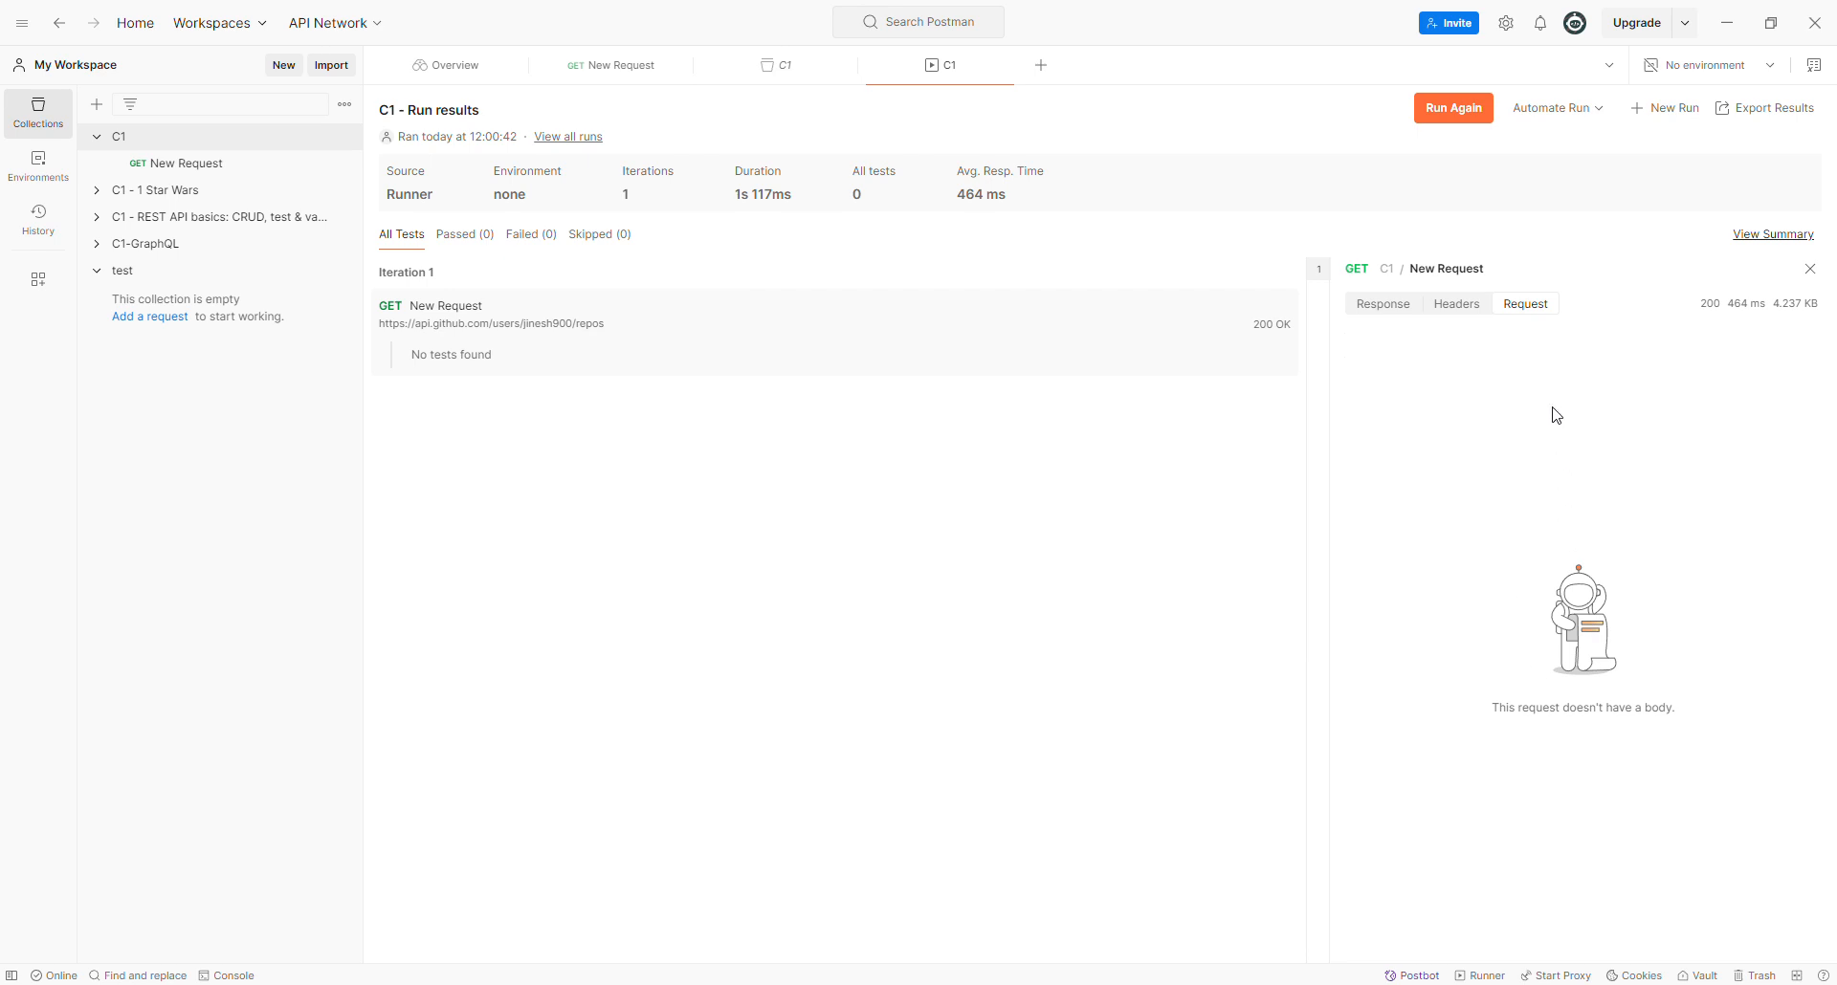
click(1379, 306)
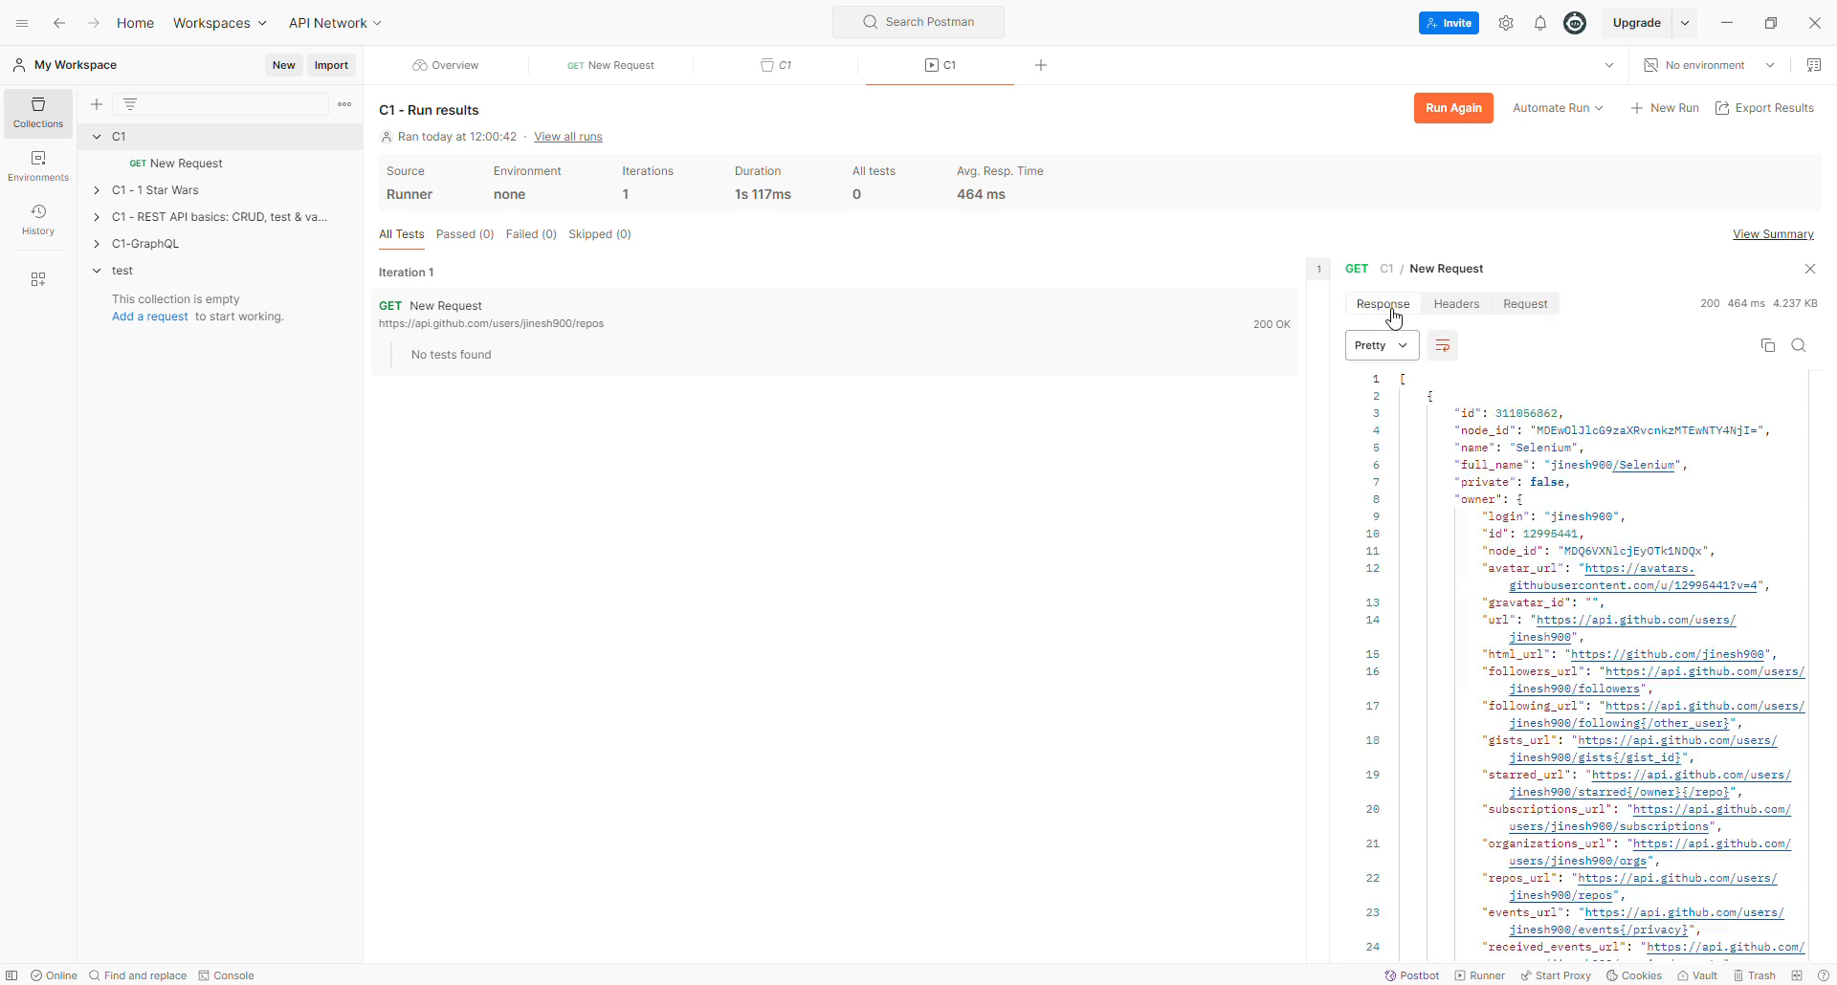
- Inspect the headers of the C1 run result, highlighting the request URL
click(1456, 304)
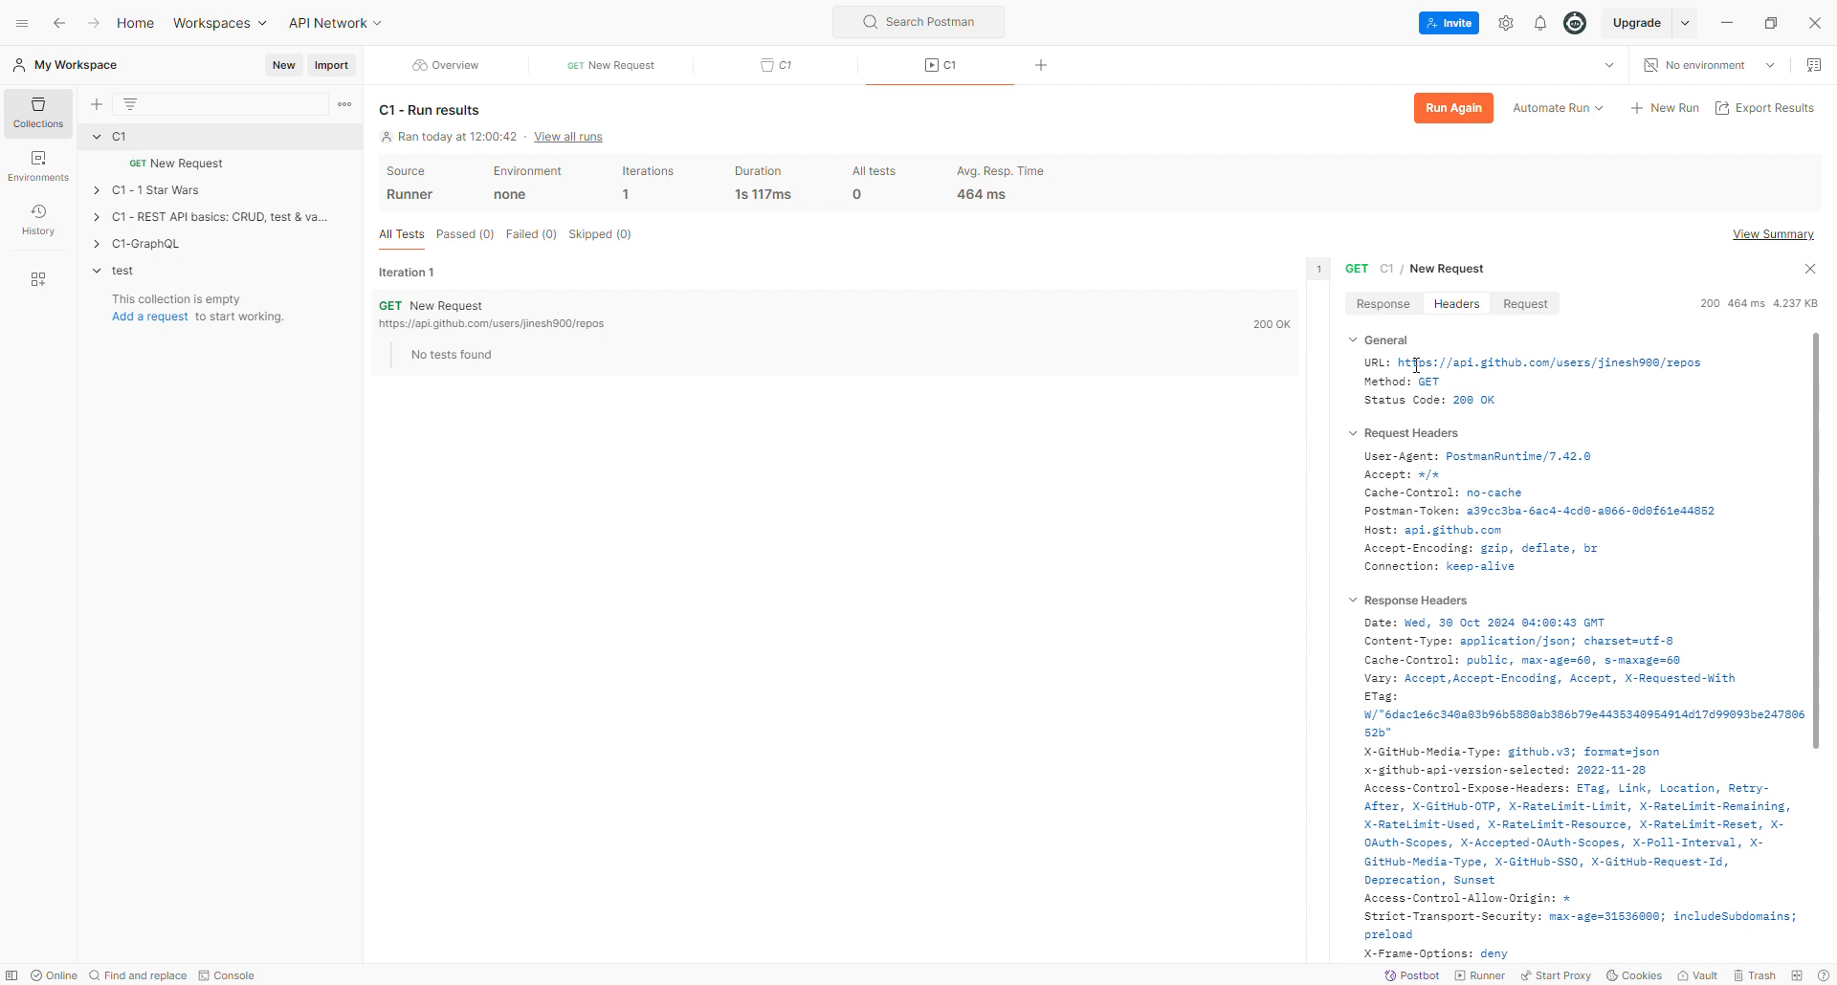
drag(1399, 359, 1717, 357)
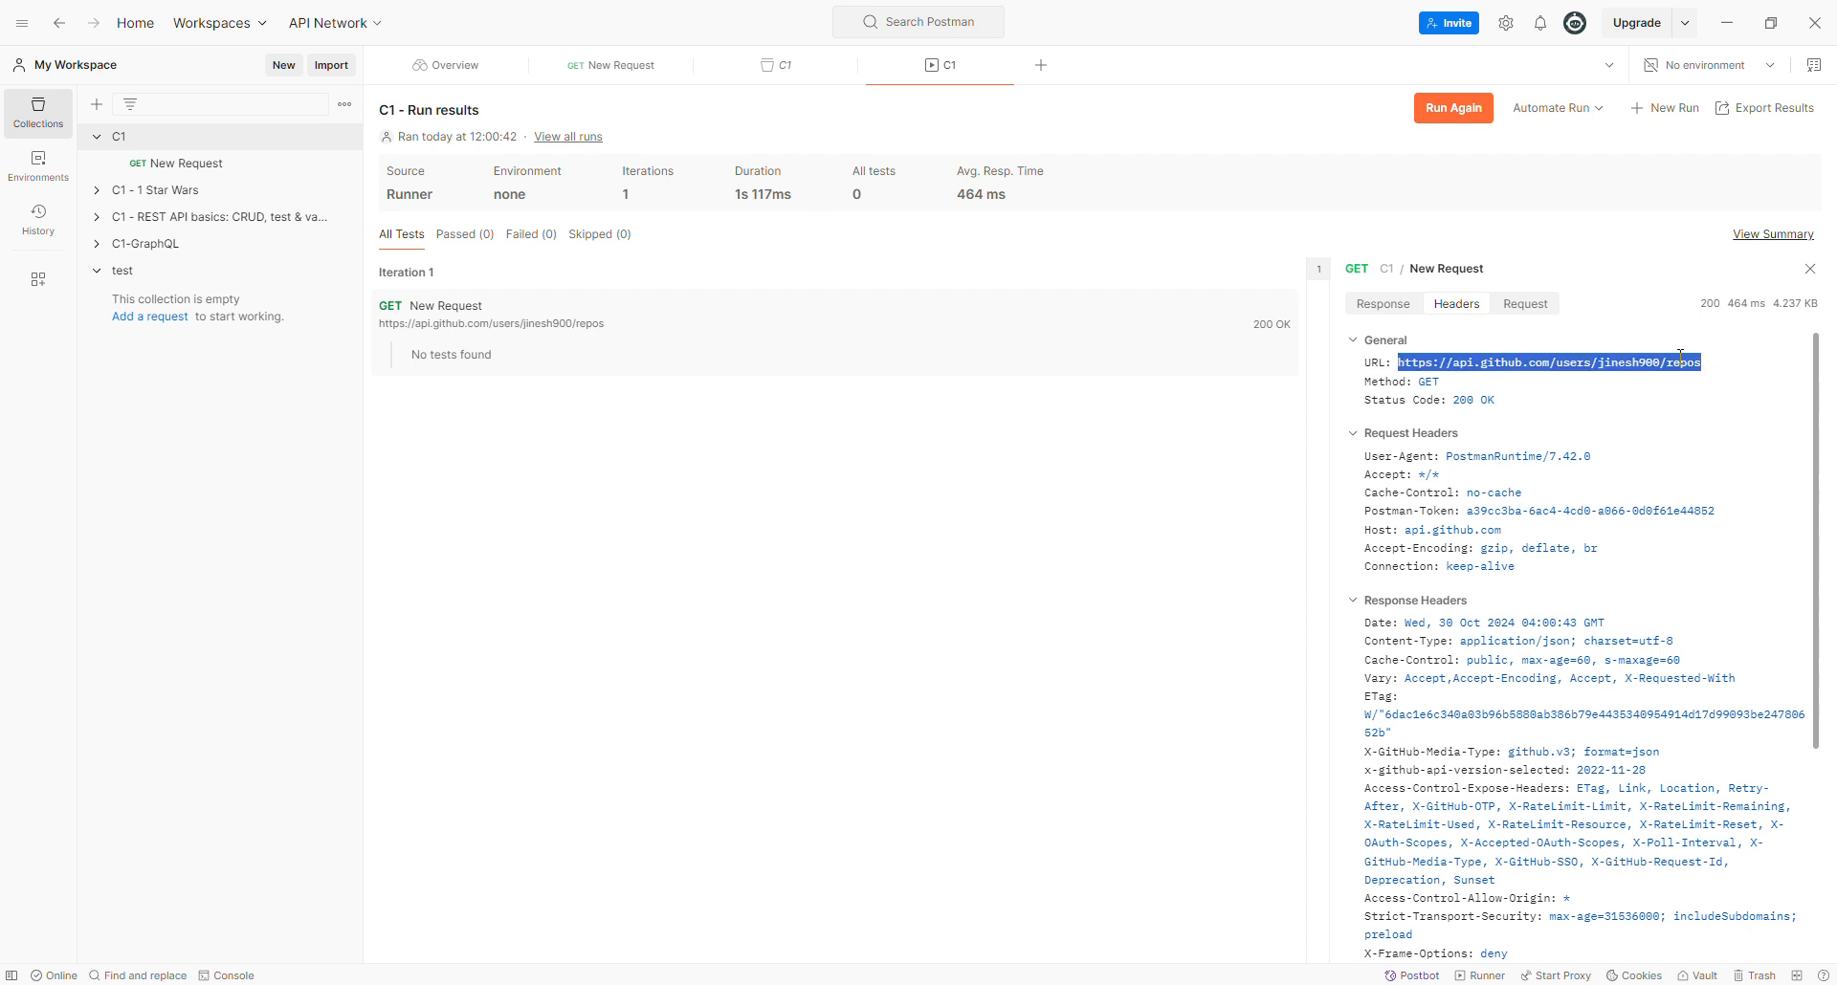
- Expand and open the C1 - 1 Star Wars collection, and close the C1 run results
click(97, 190)
click(187, 191)
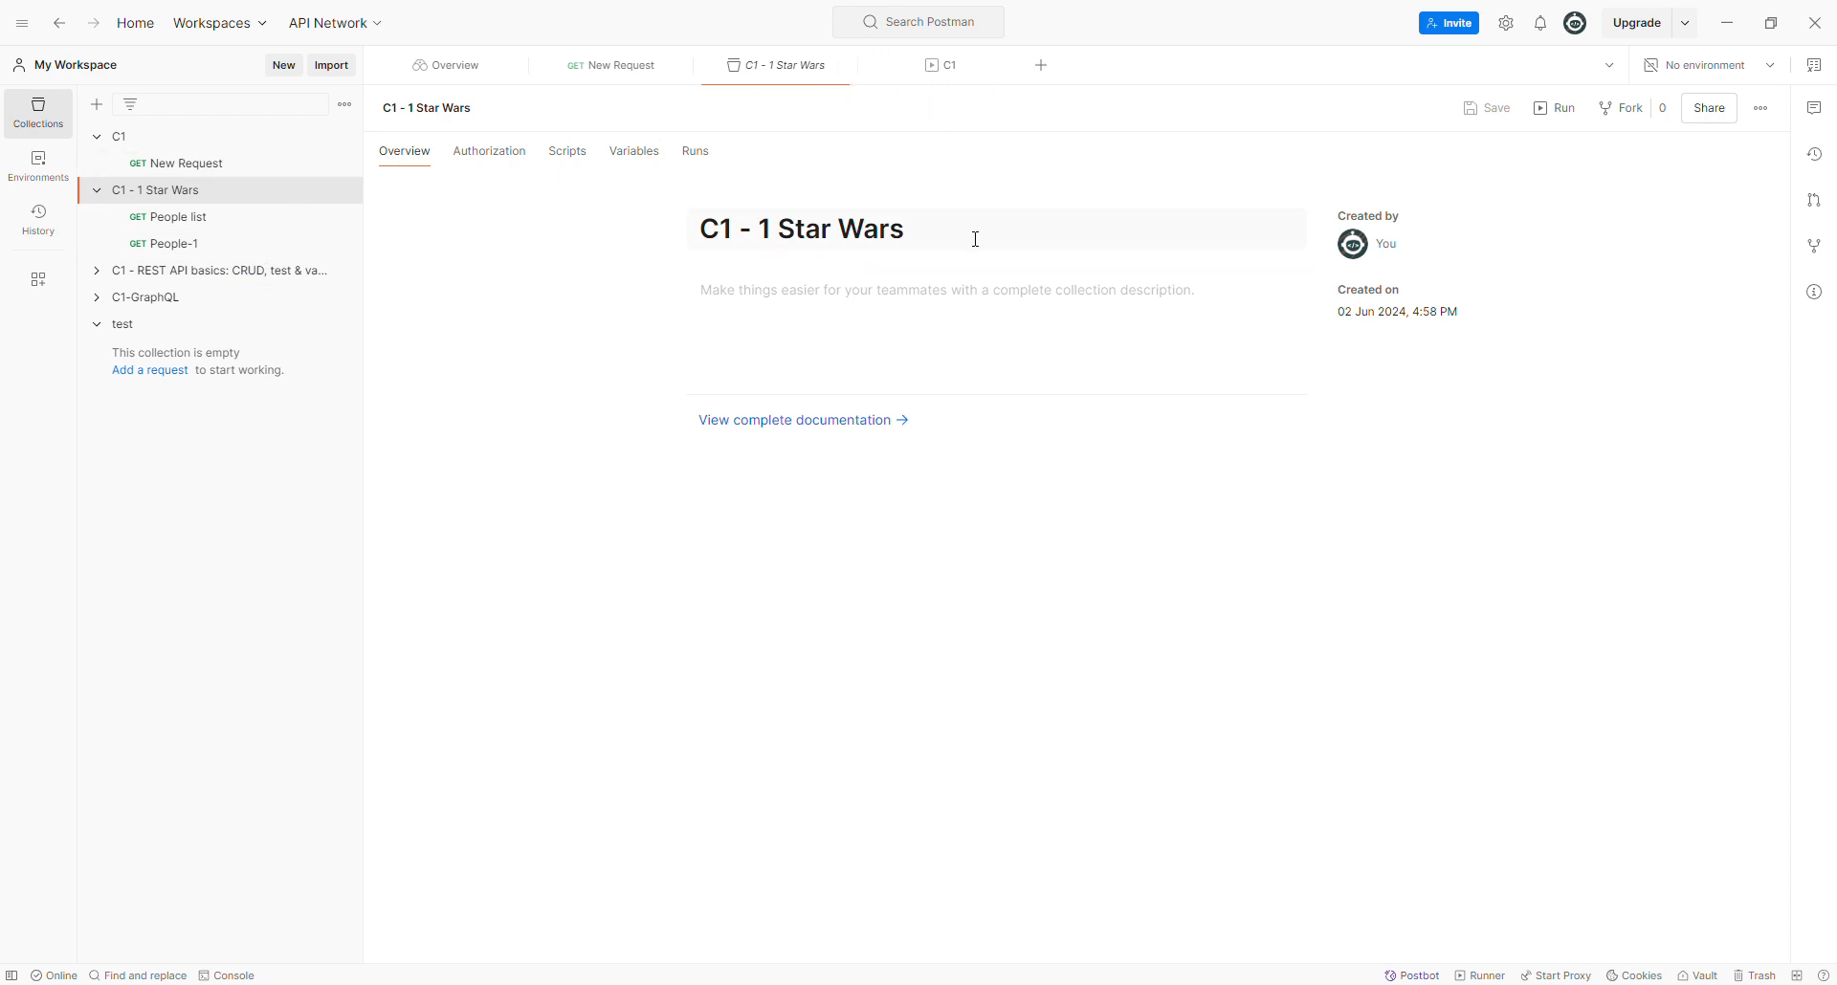
click(1012, 67)
mouse_move(314, 194)
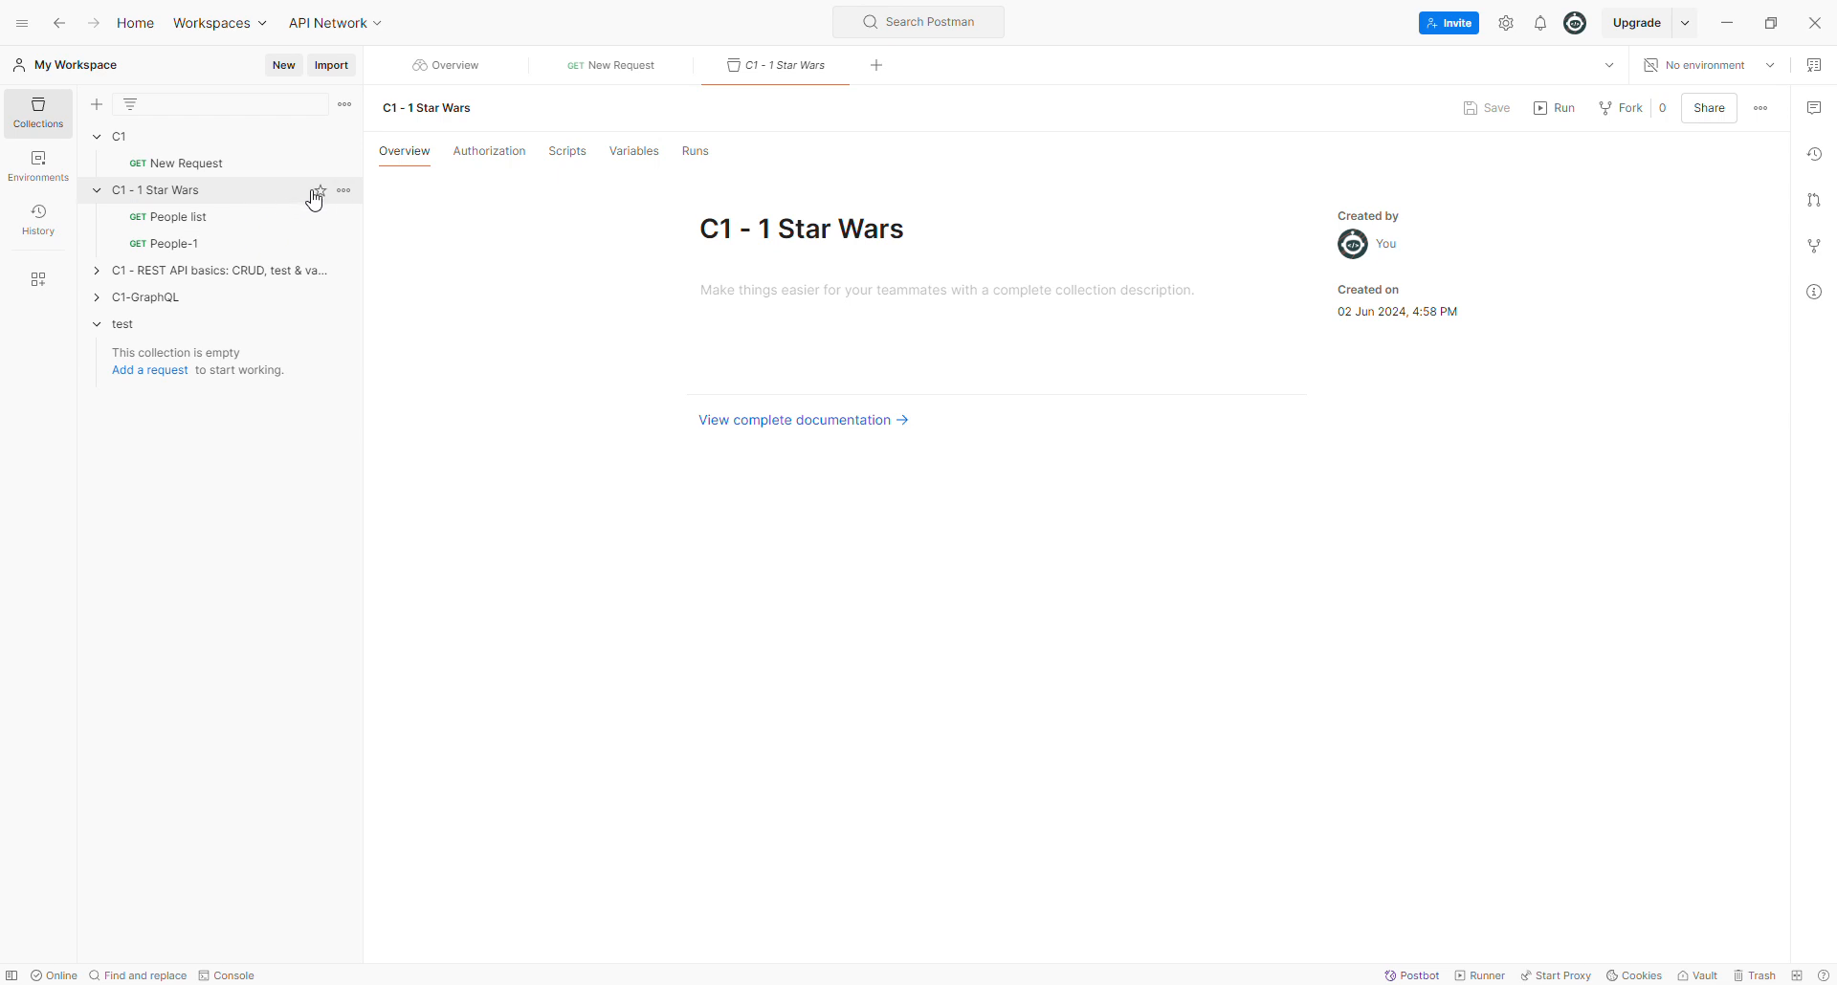
- Open the People list request and review its URL, headers, body, scripts and query parameters
click(201, 217)
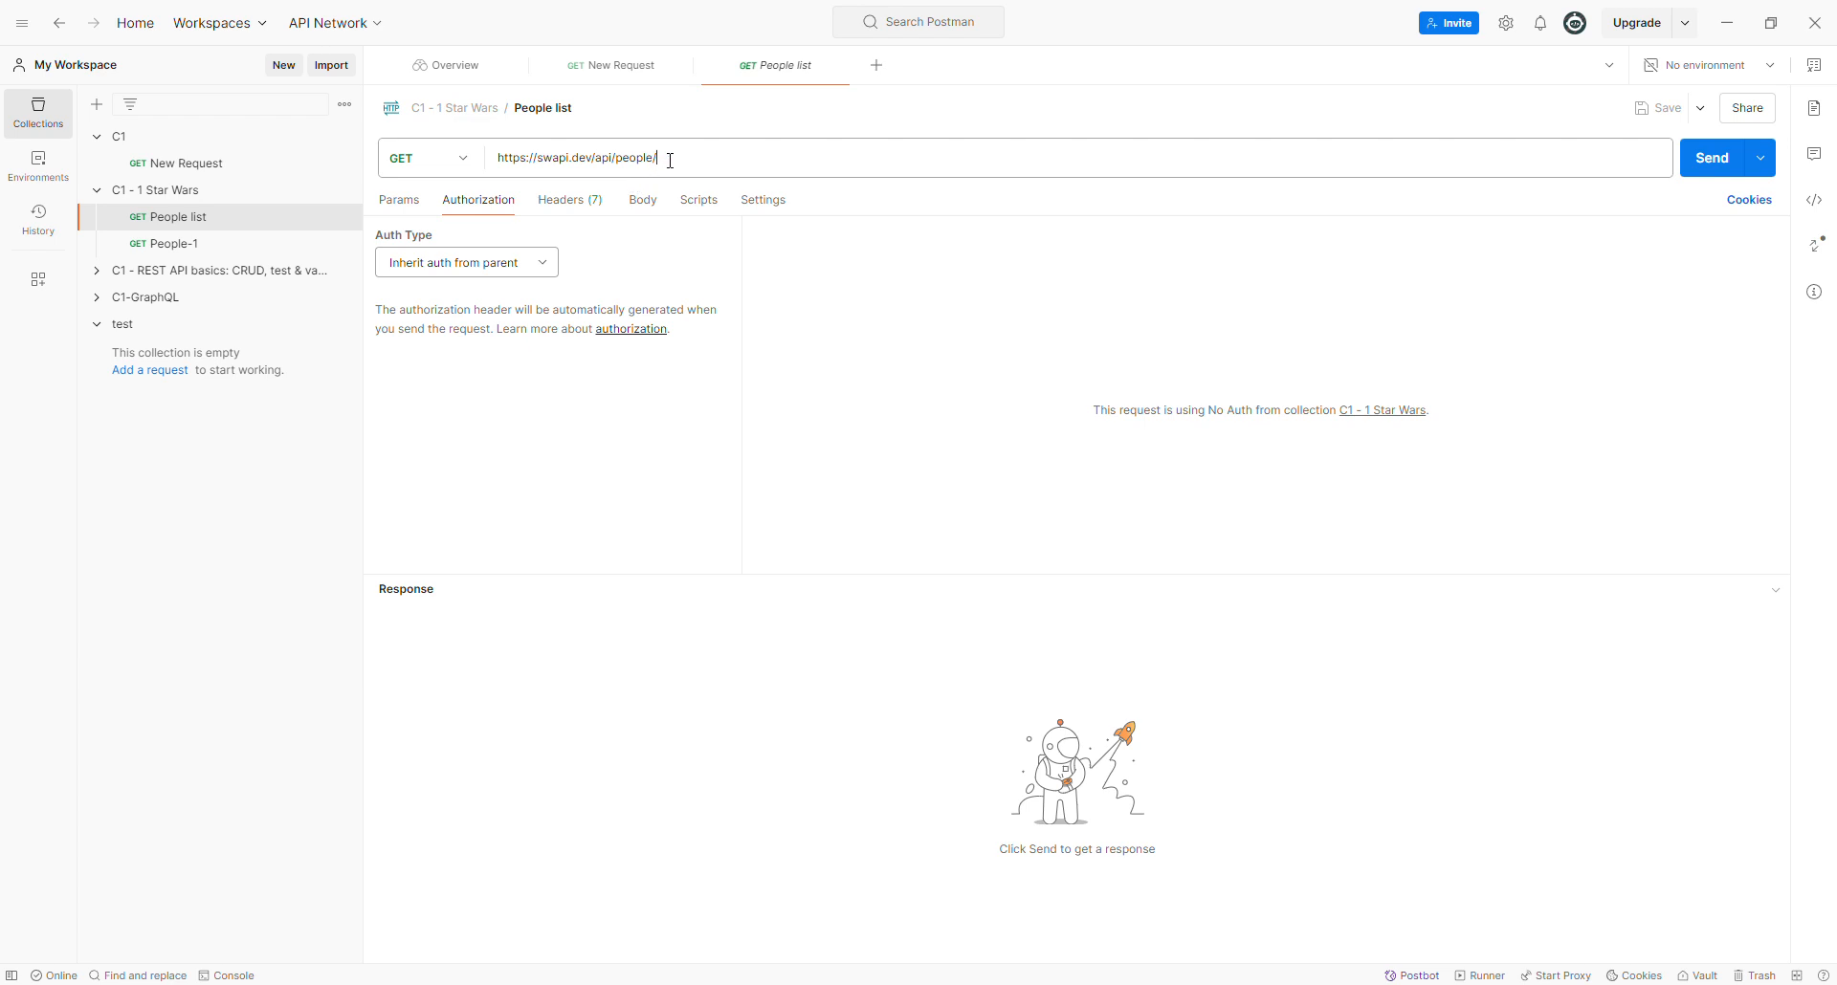
drag(670, 161, 496, 174)
click(678, 423)
click(570, 201)
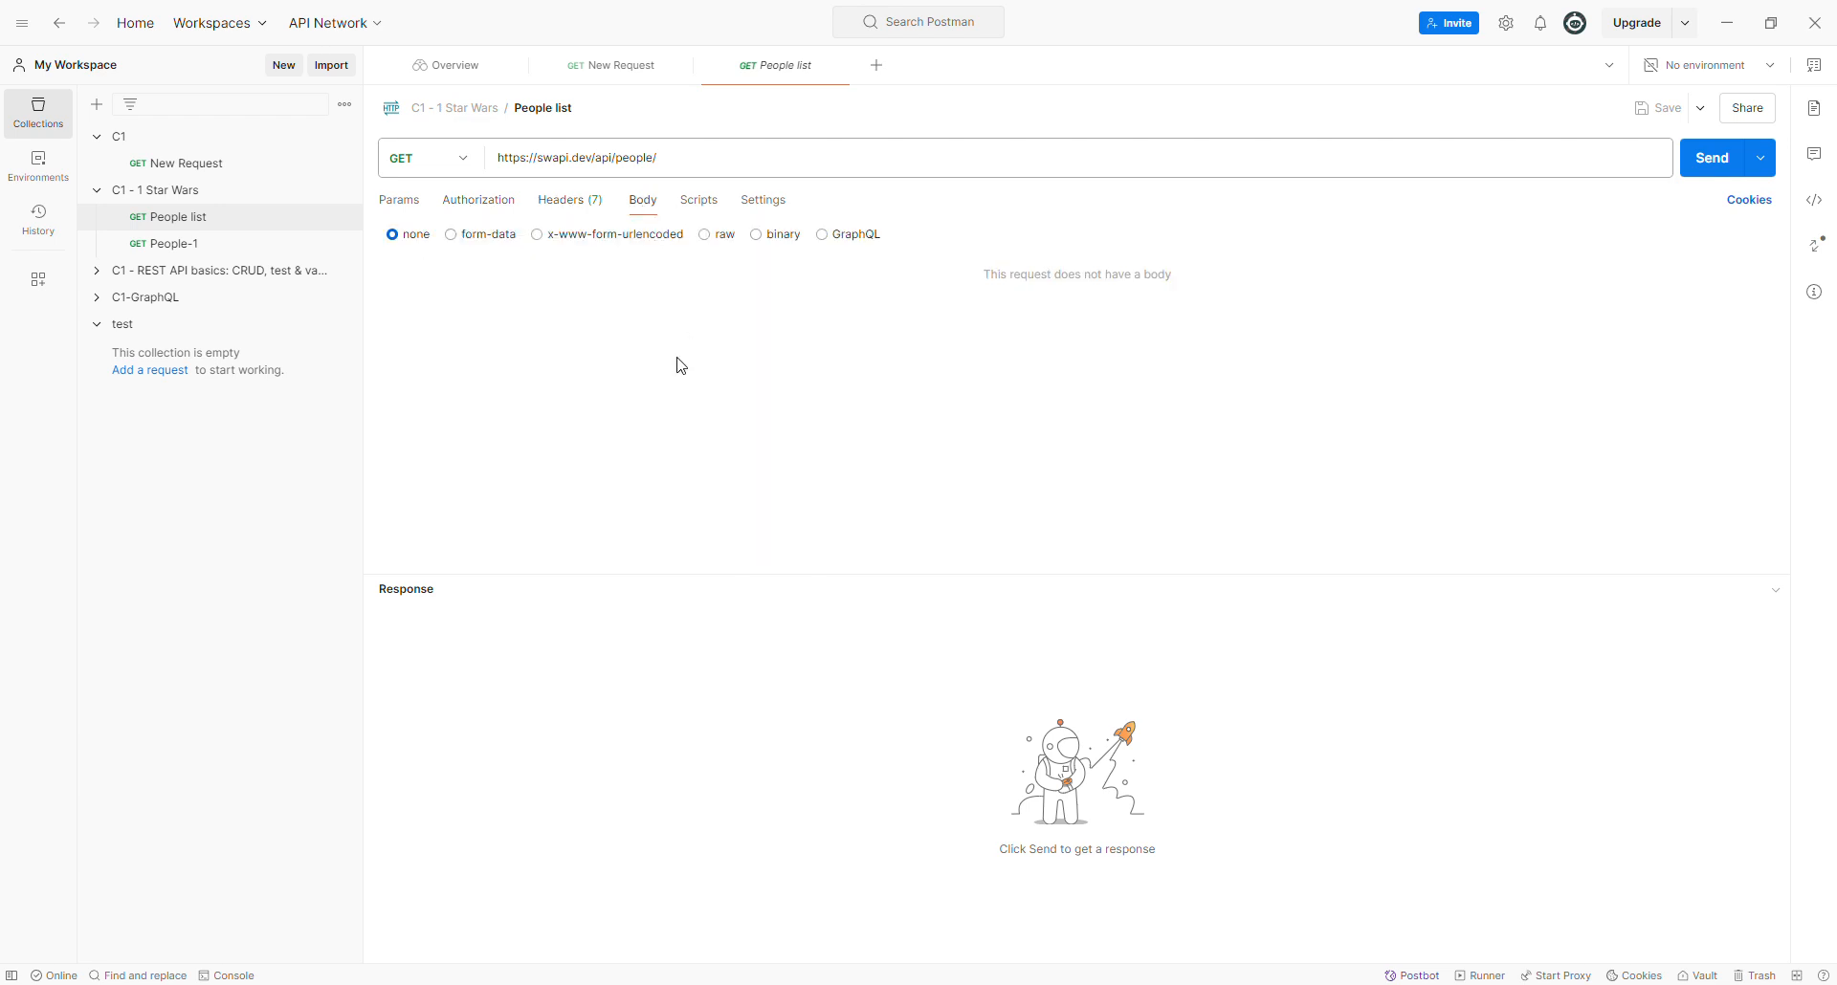
click(410, 202)
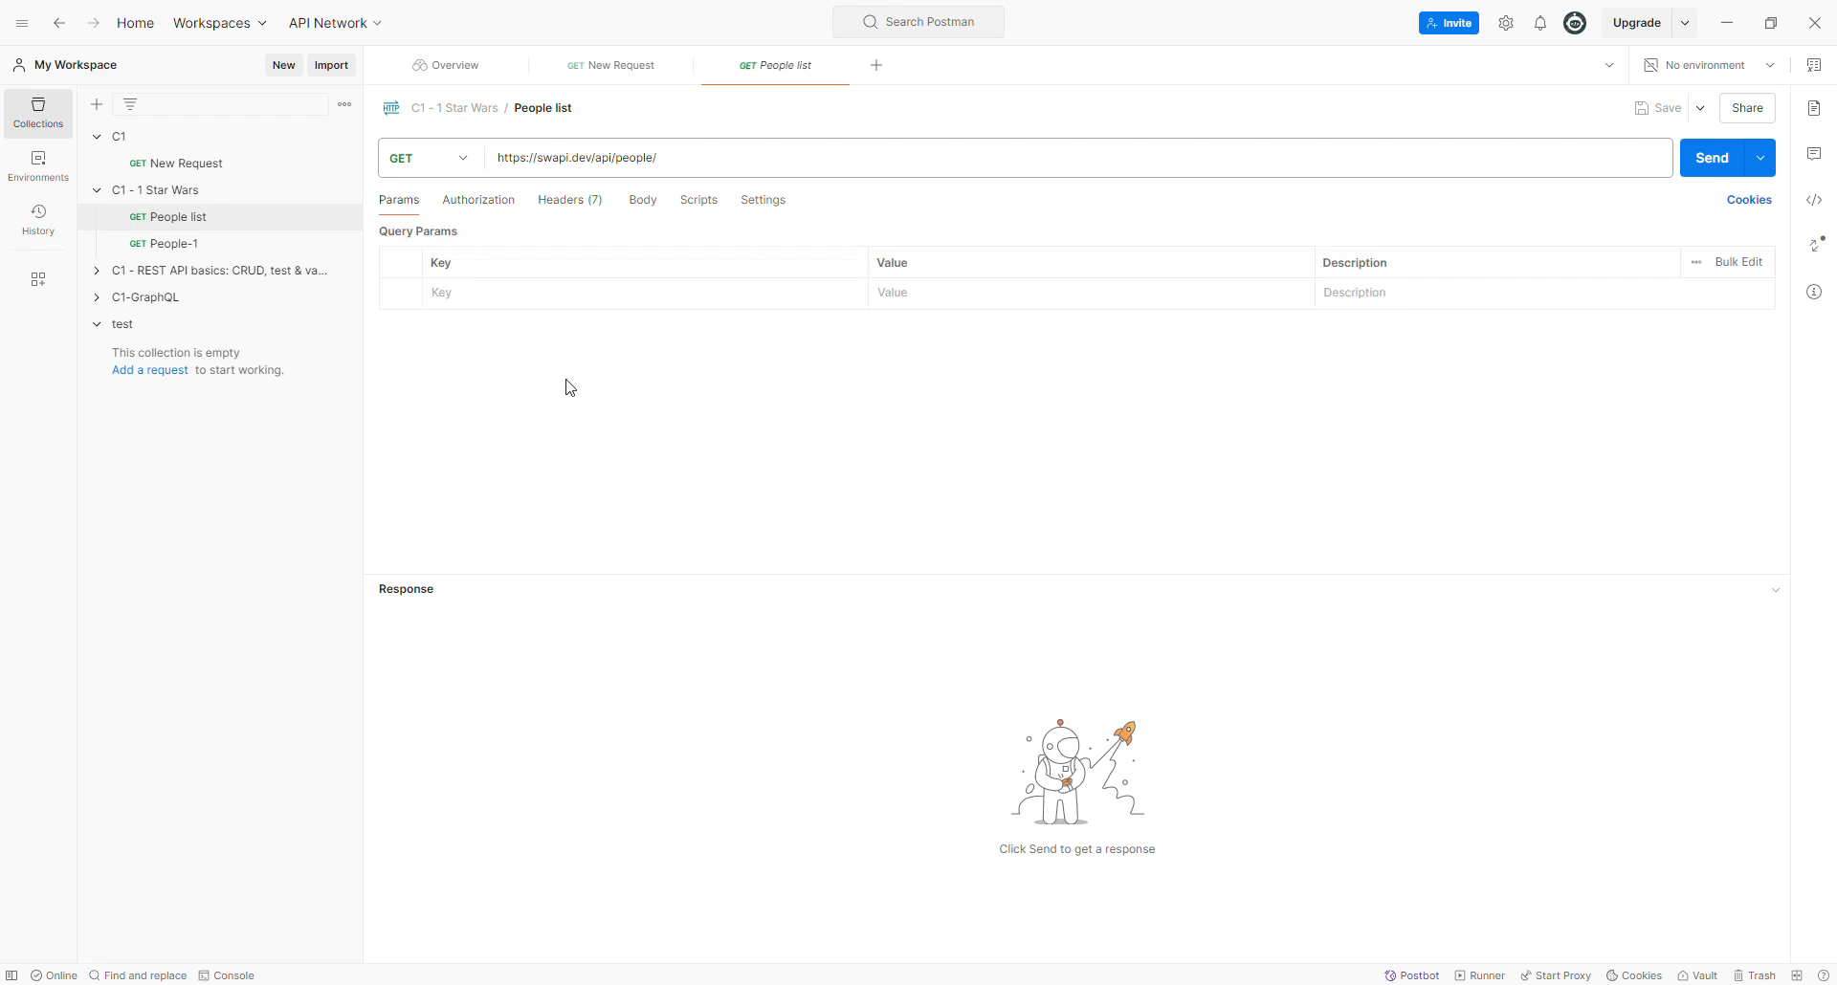
click(704, 205)
click(383, 205)
- Send the People list request and read through the count and the first person in the returned JSON
click(1708, 161)
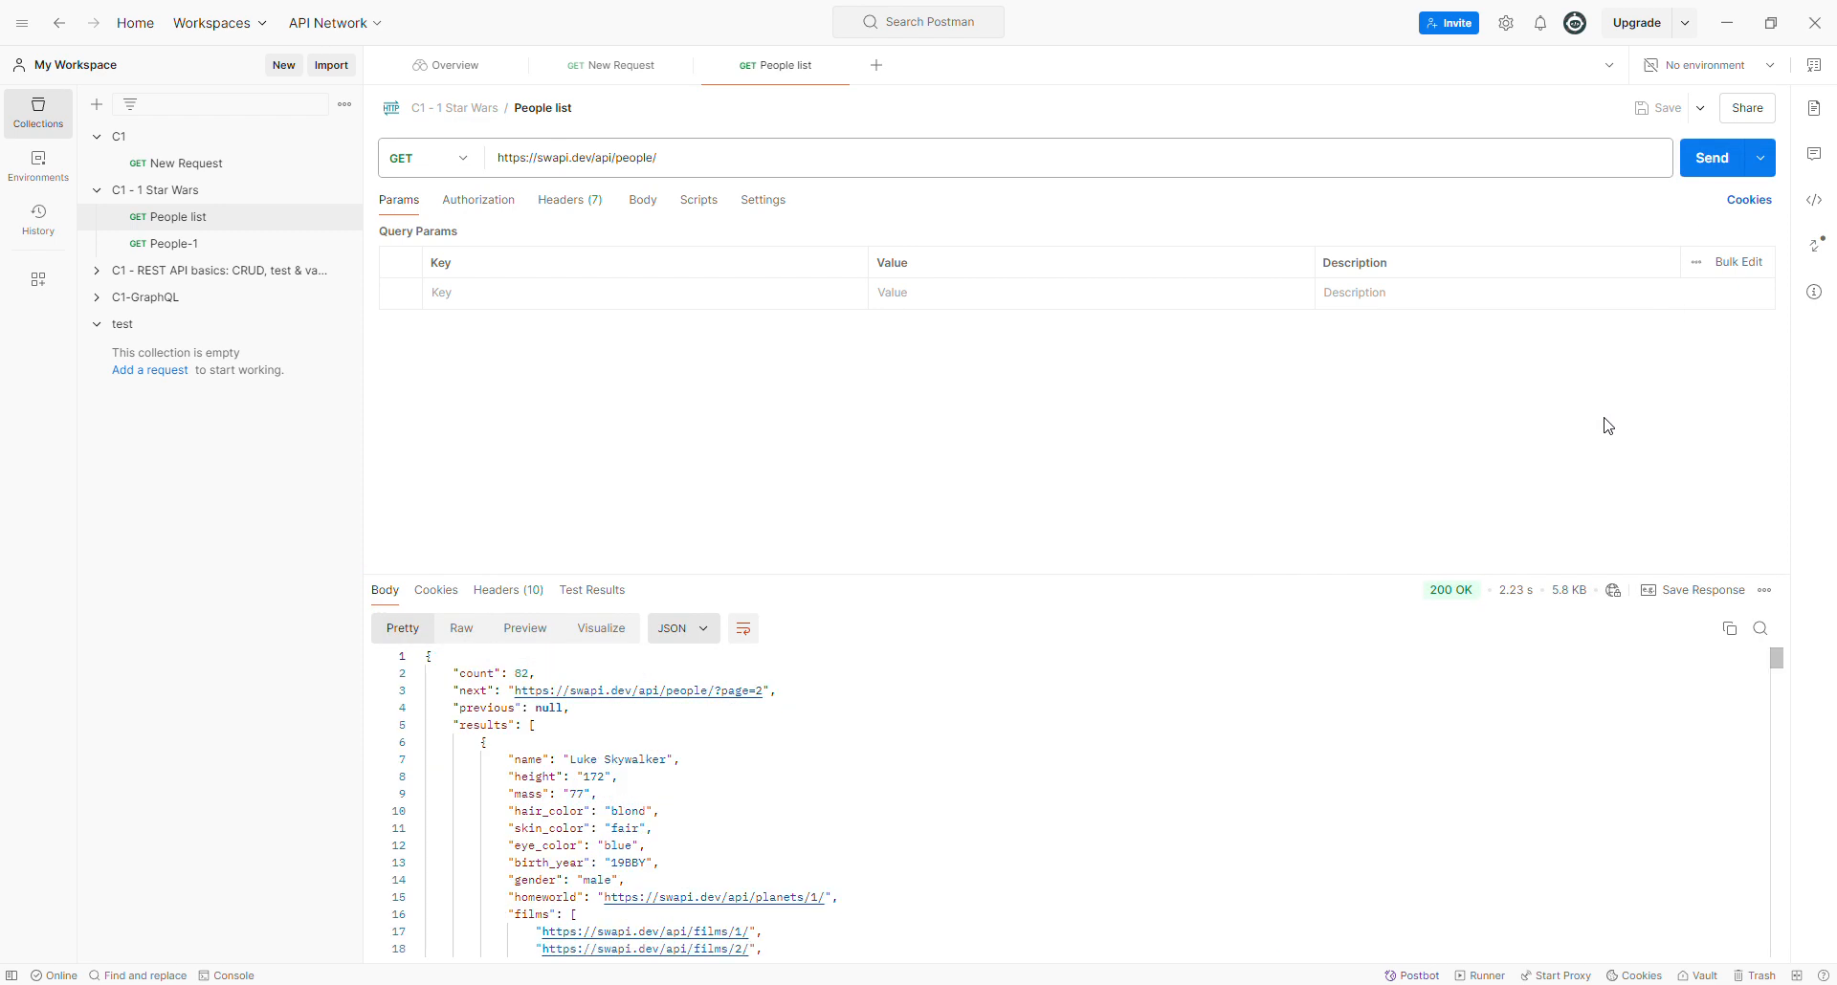
drag(466, 673, 529, 672)
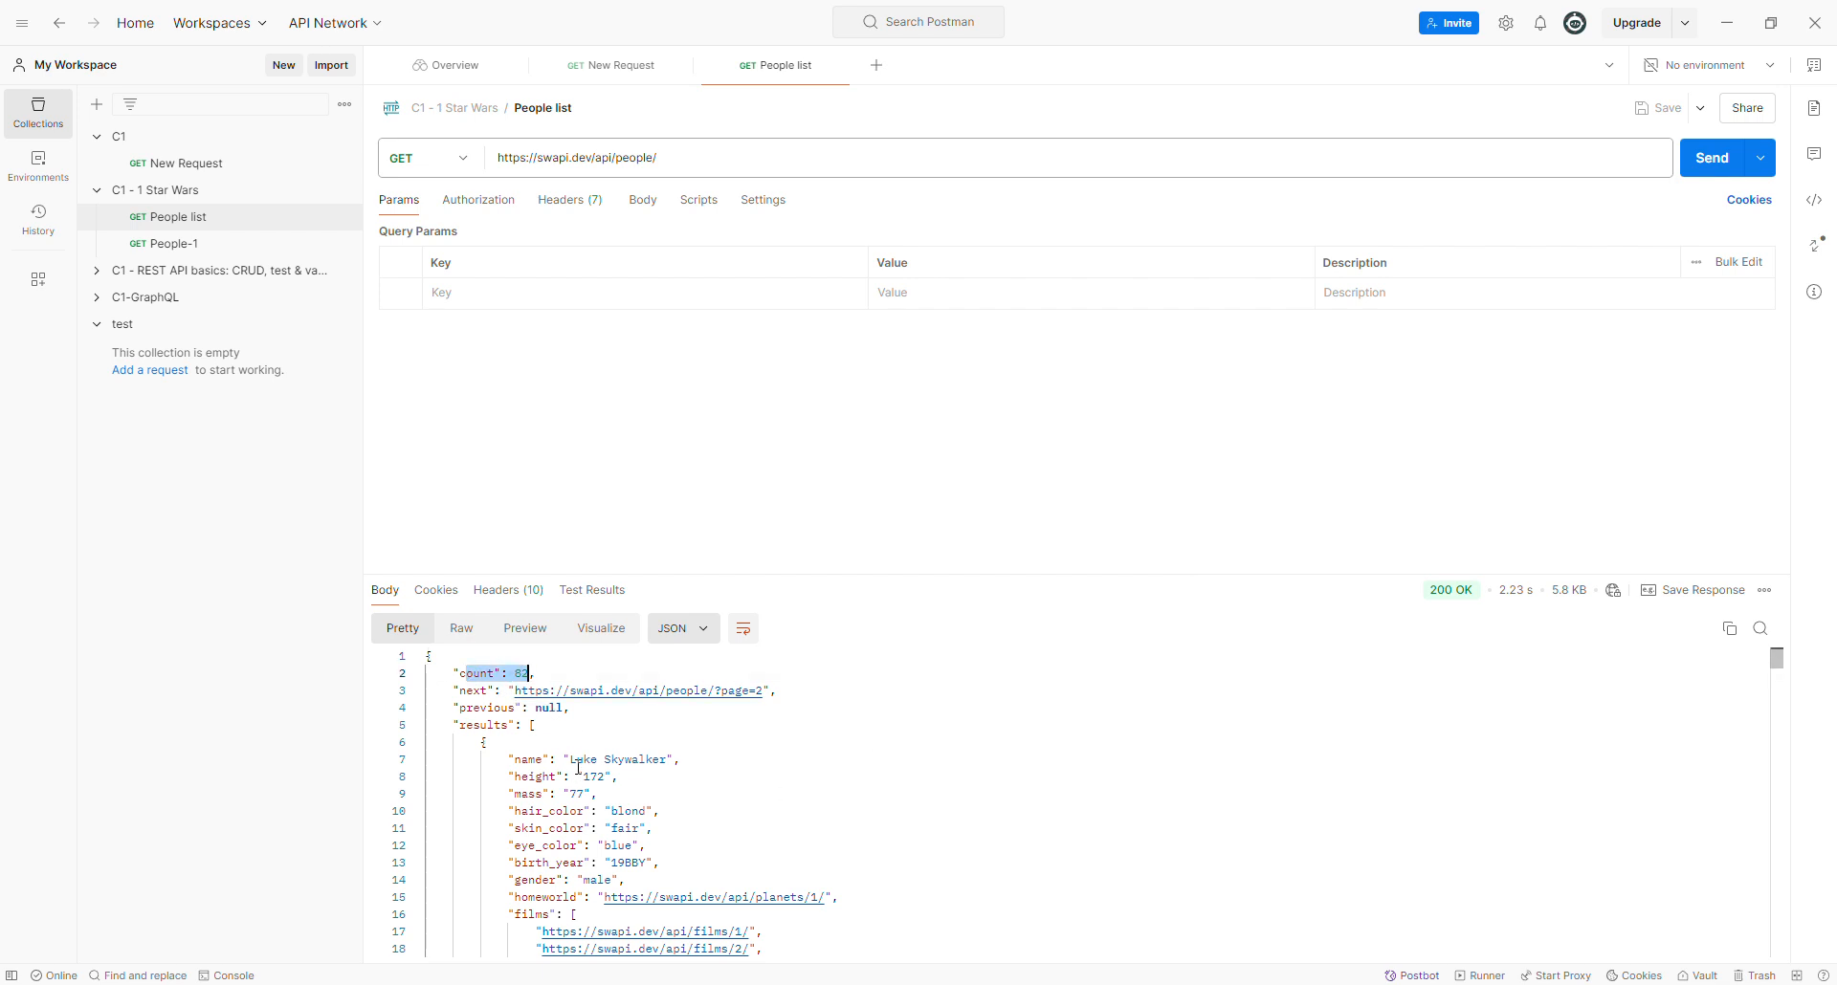
scroll(574, 756, down, 3)
scroll(589, 755, up, 2)
click(591, 712)
scroll(598, 756, down, 1)
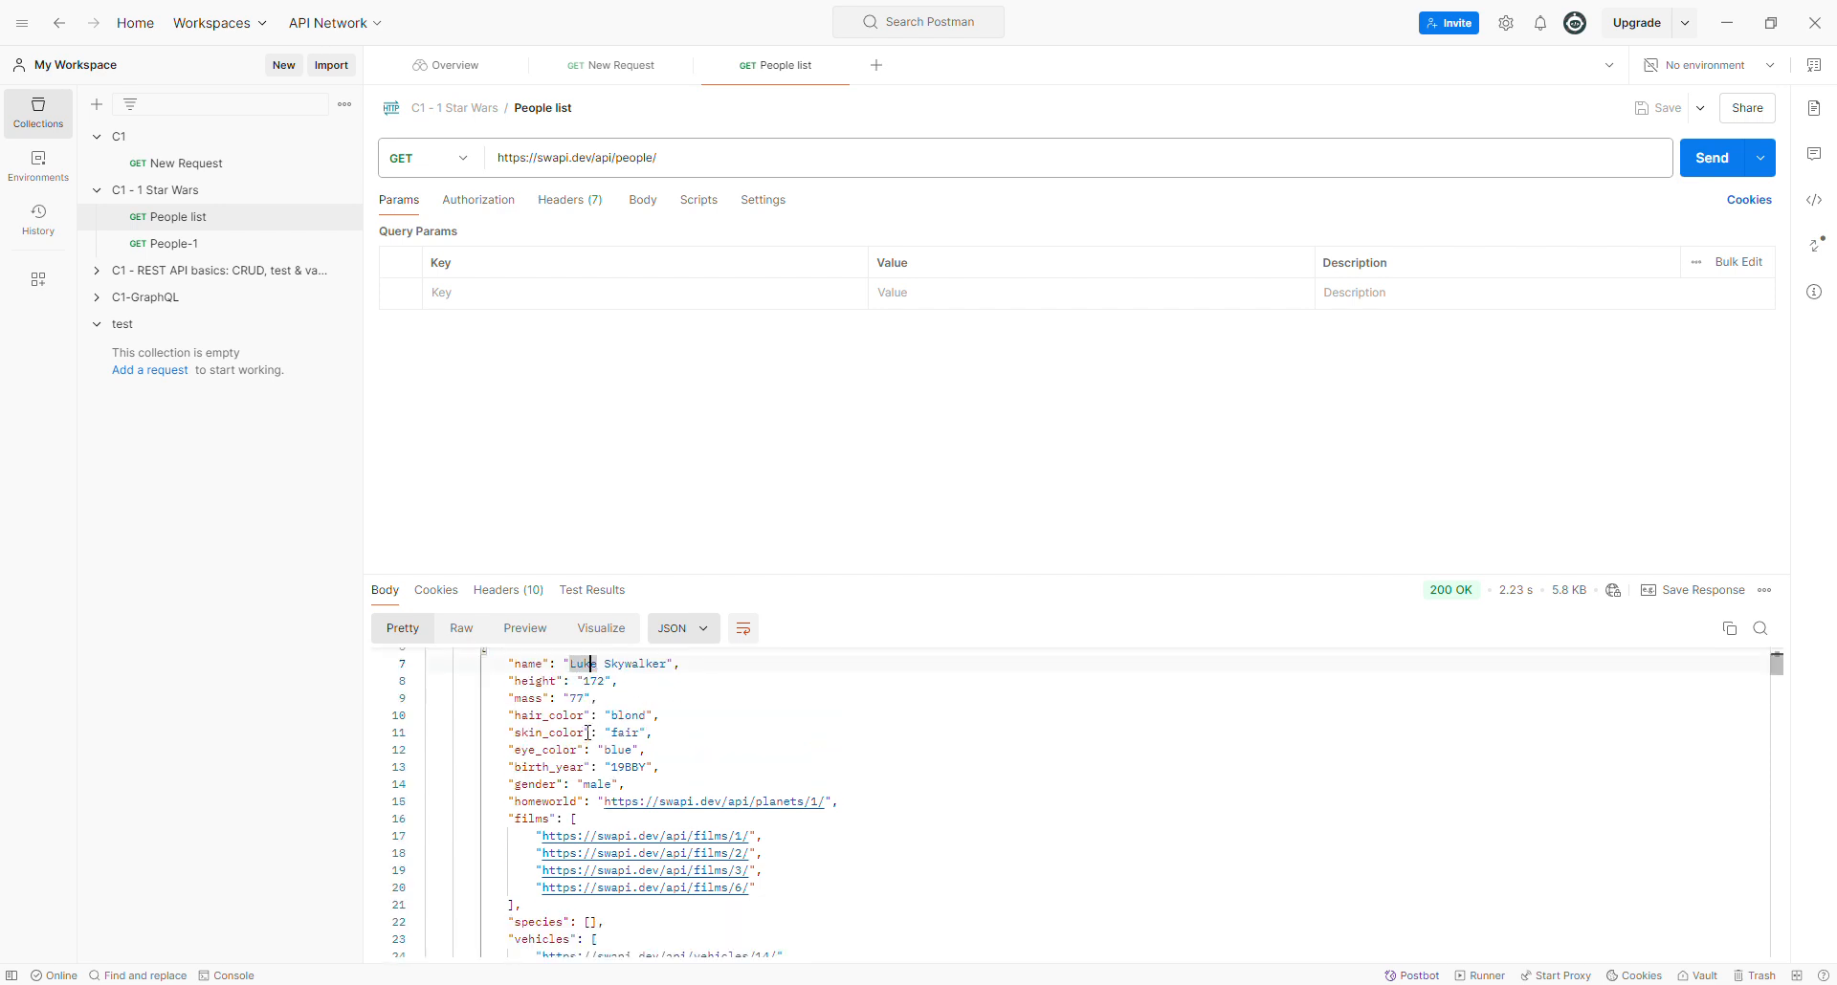
- Open the People-1 request, check the ID in its URL, and send it to read the returned JSON
click(203, 245)
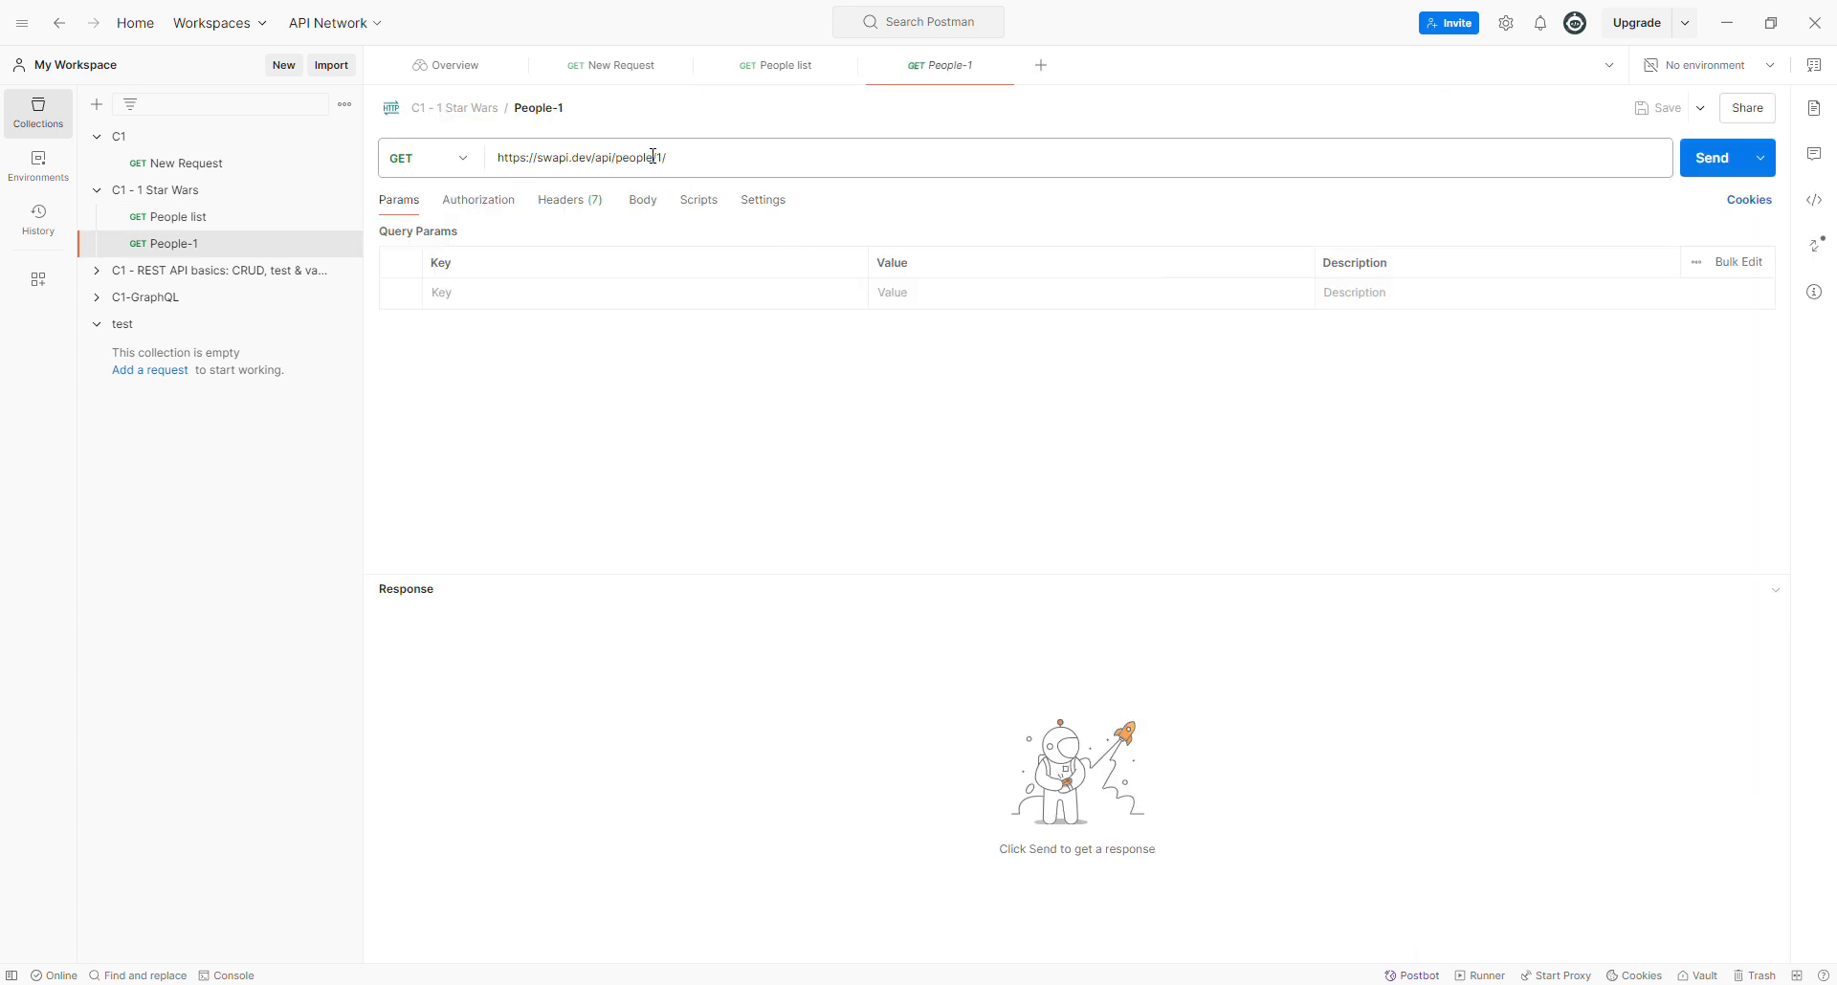
double_click(654, 156)
click(663, 156)
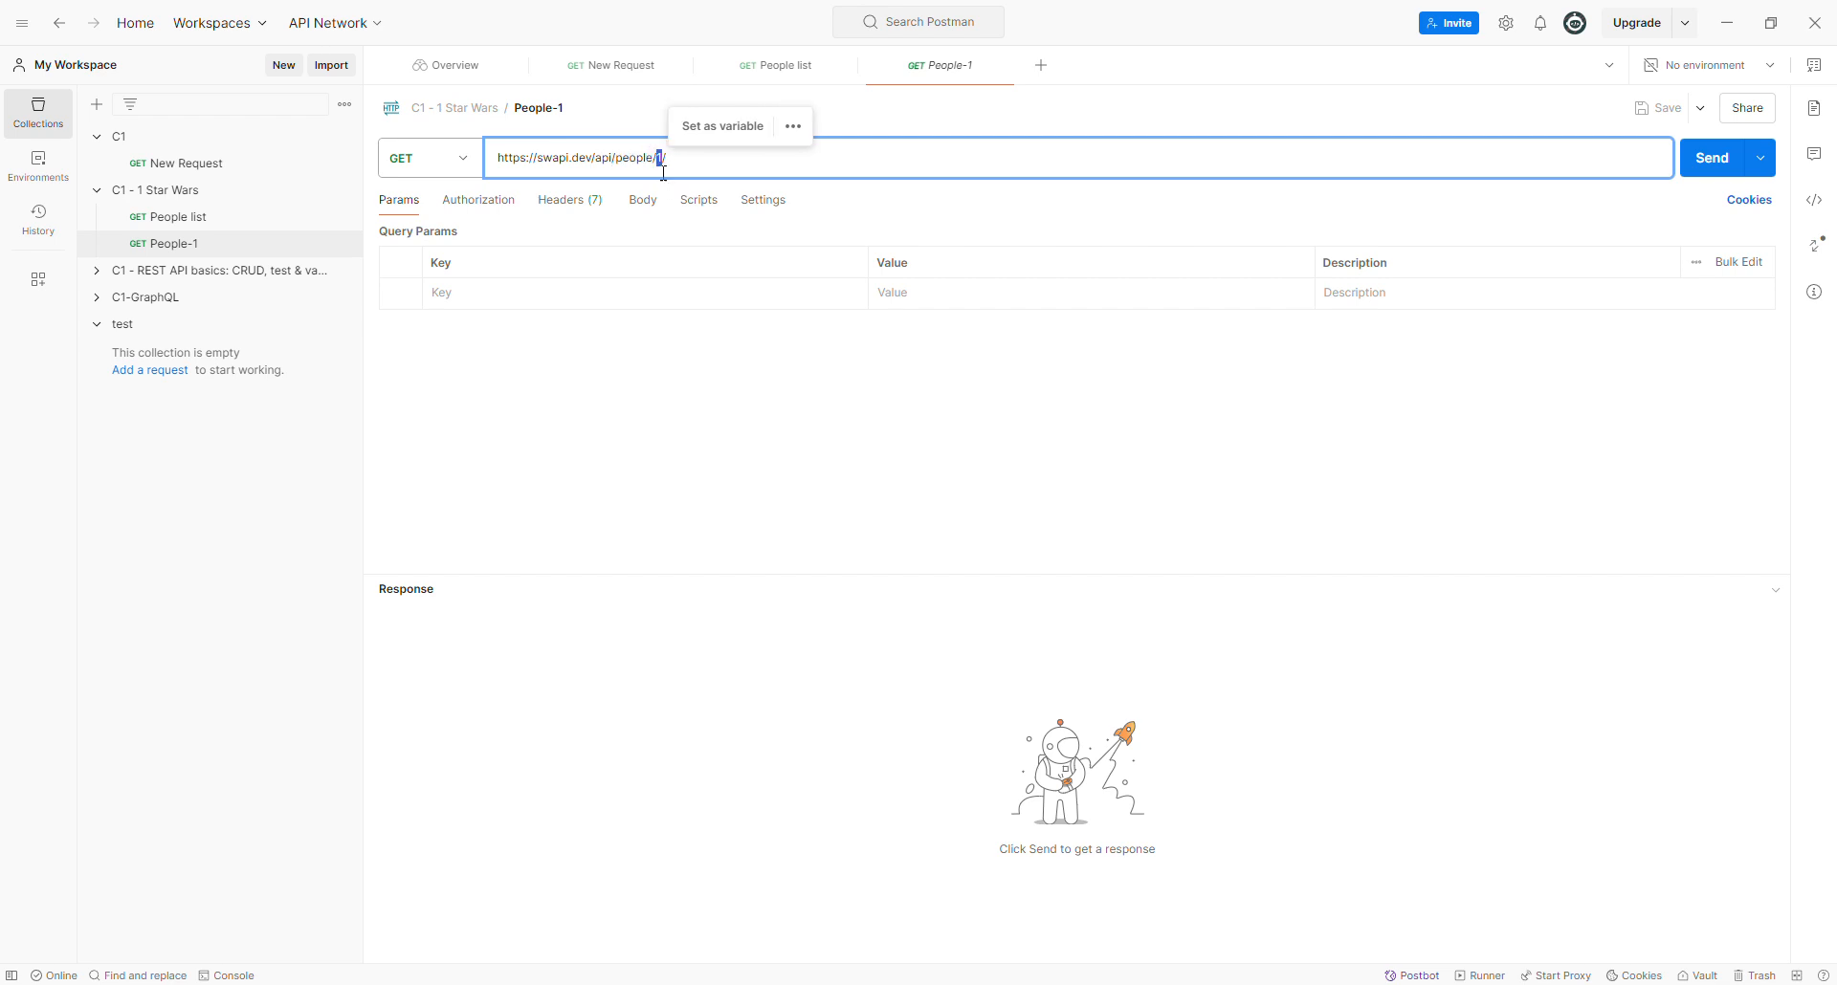
click(1718, 150)
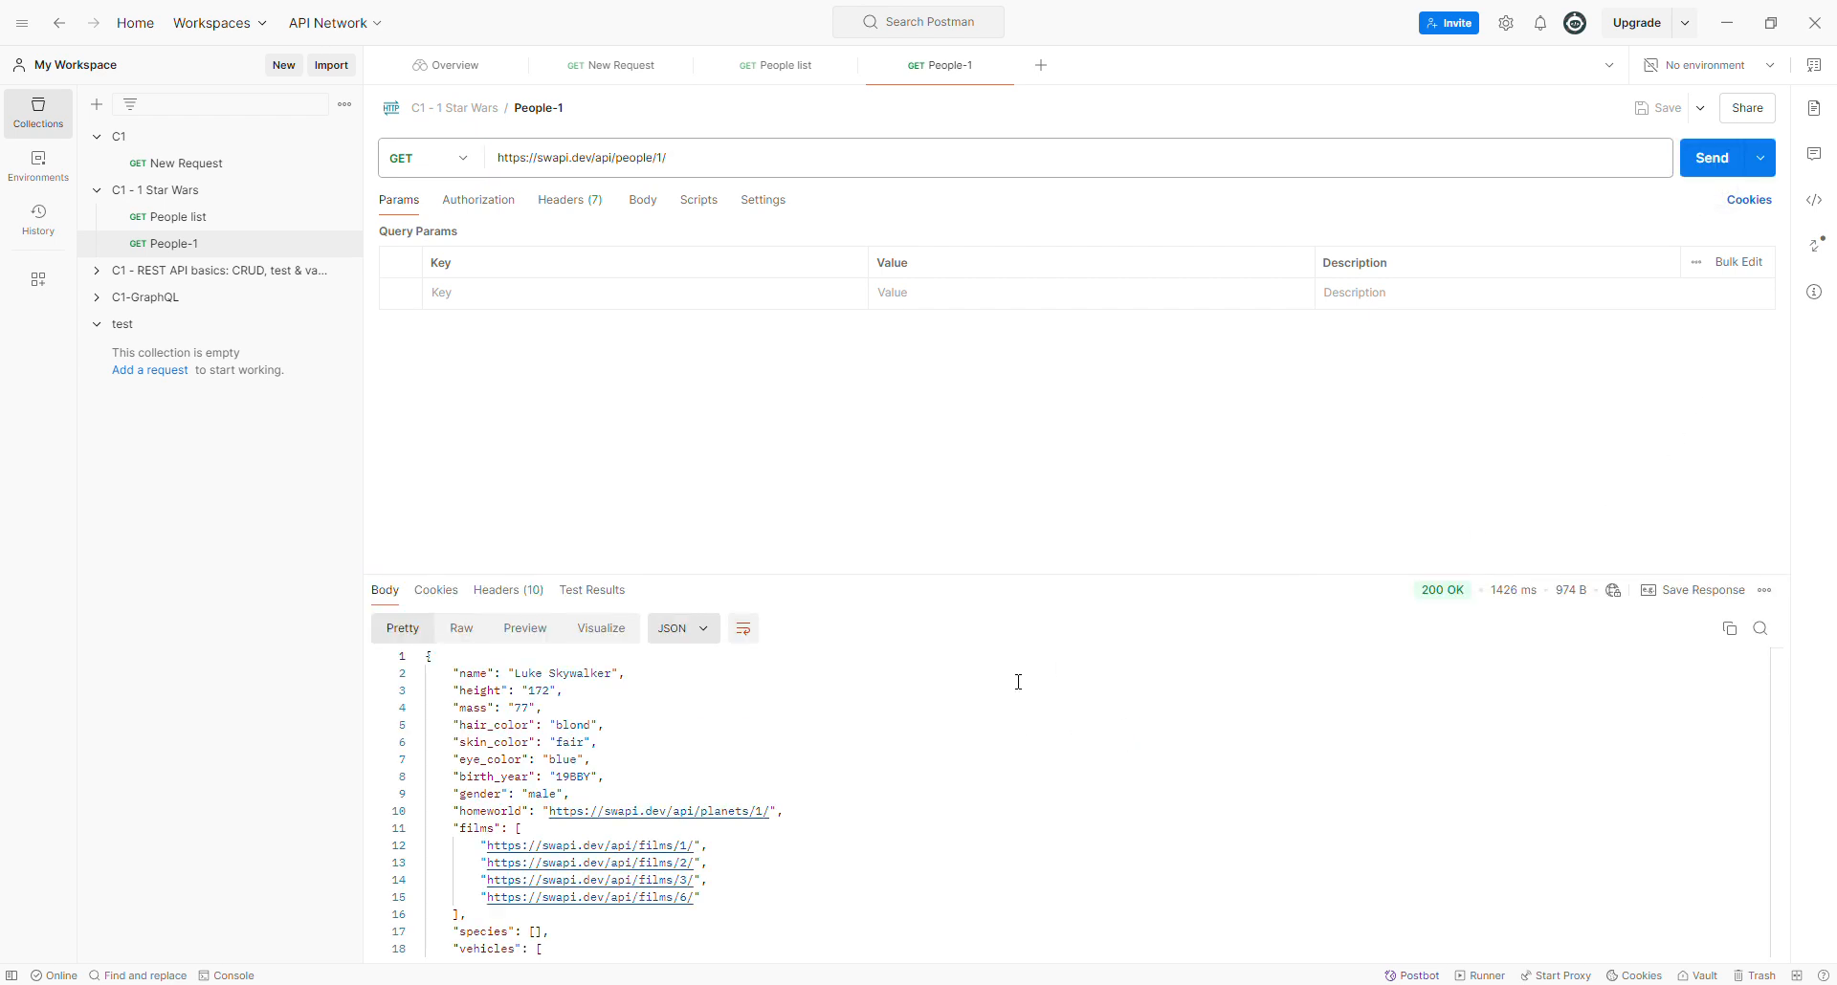
scroll(972, 767, down, 4)
scroll(972, 798, up, 4)
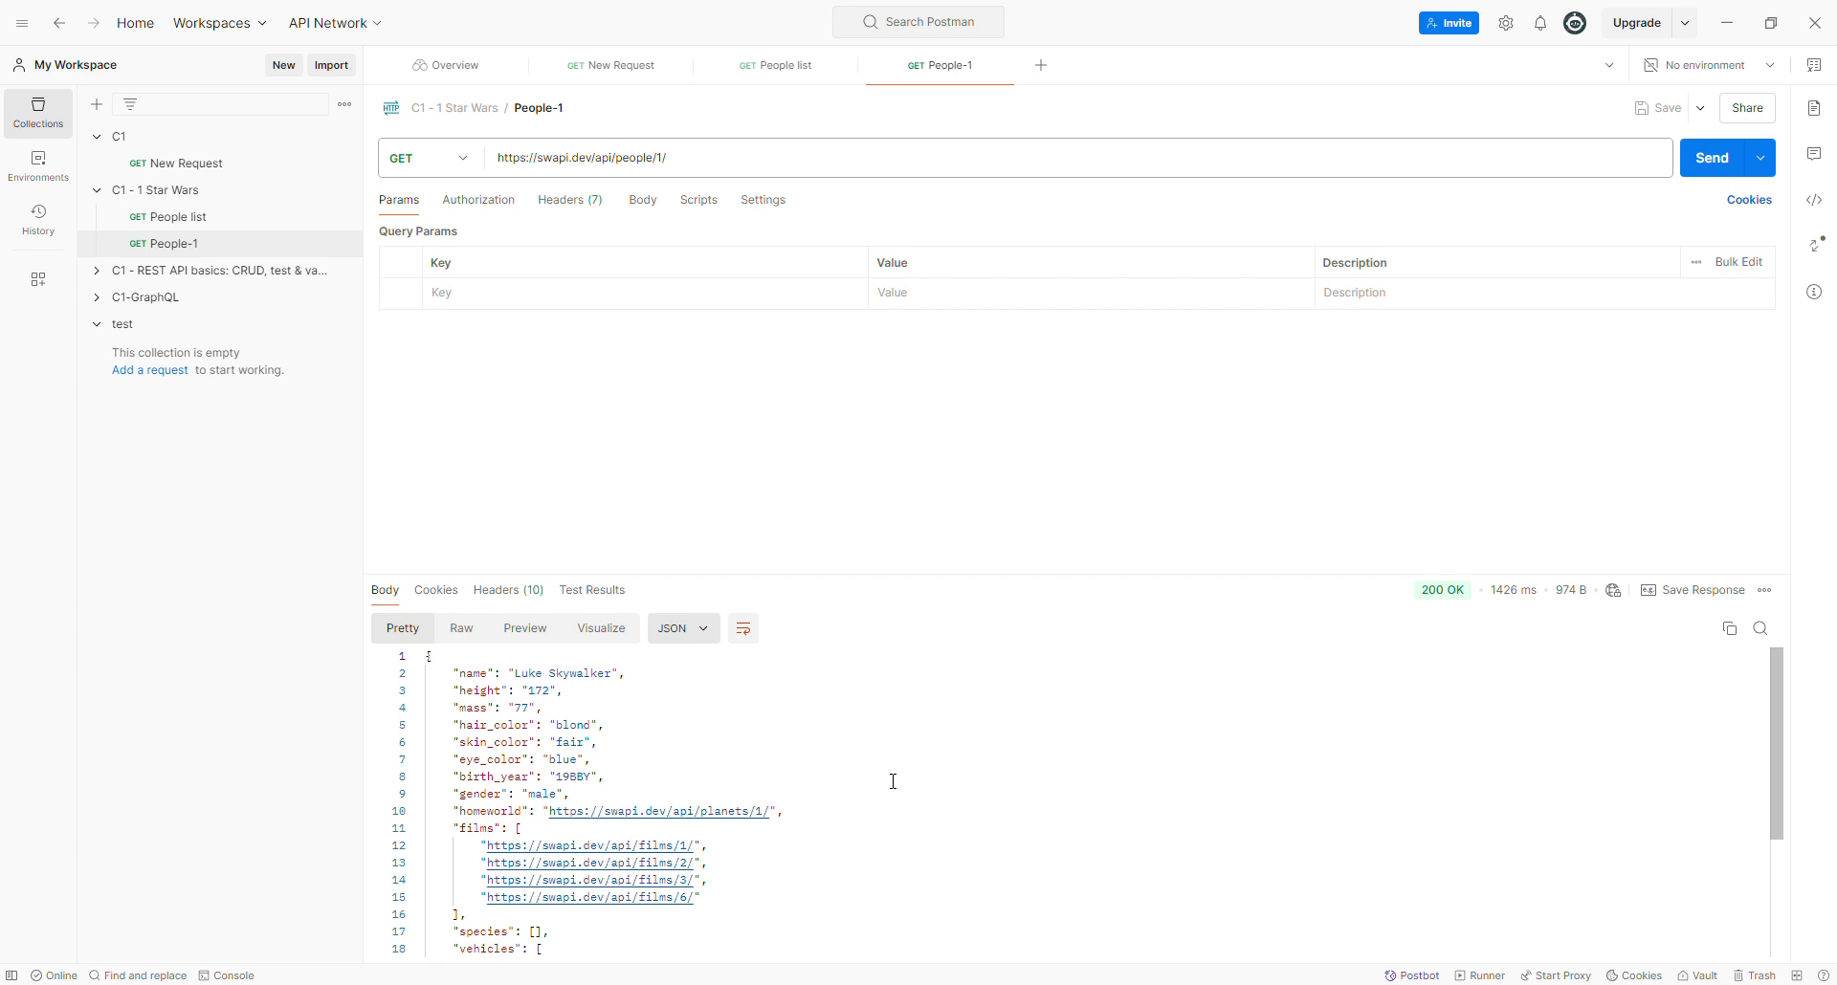
click(660, 158)
text(0)
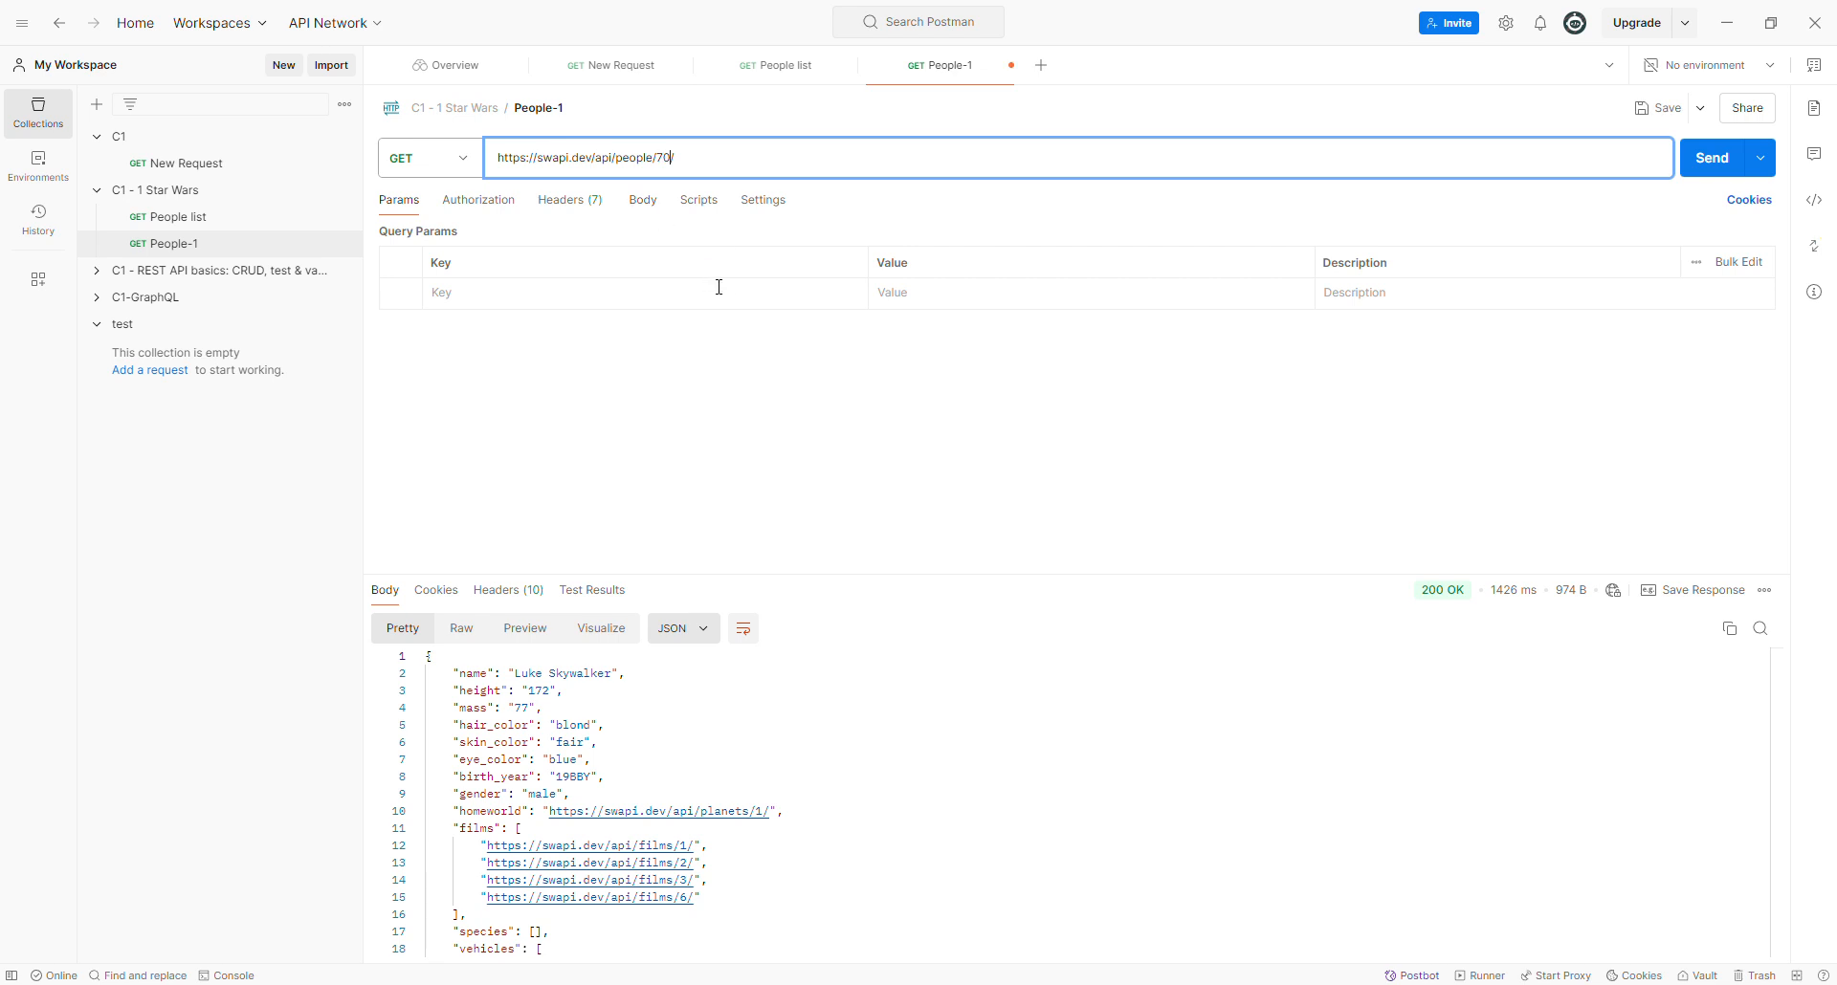
key(ctrl+s)
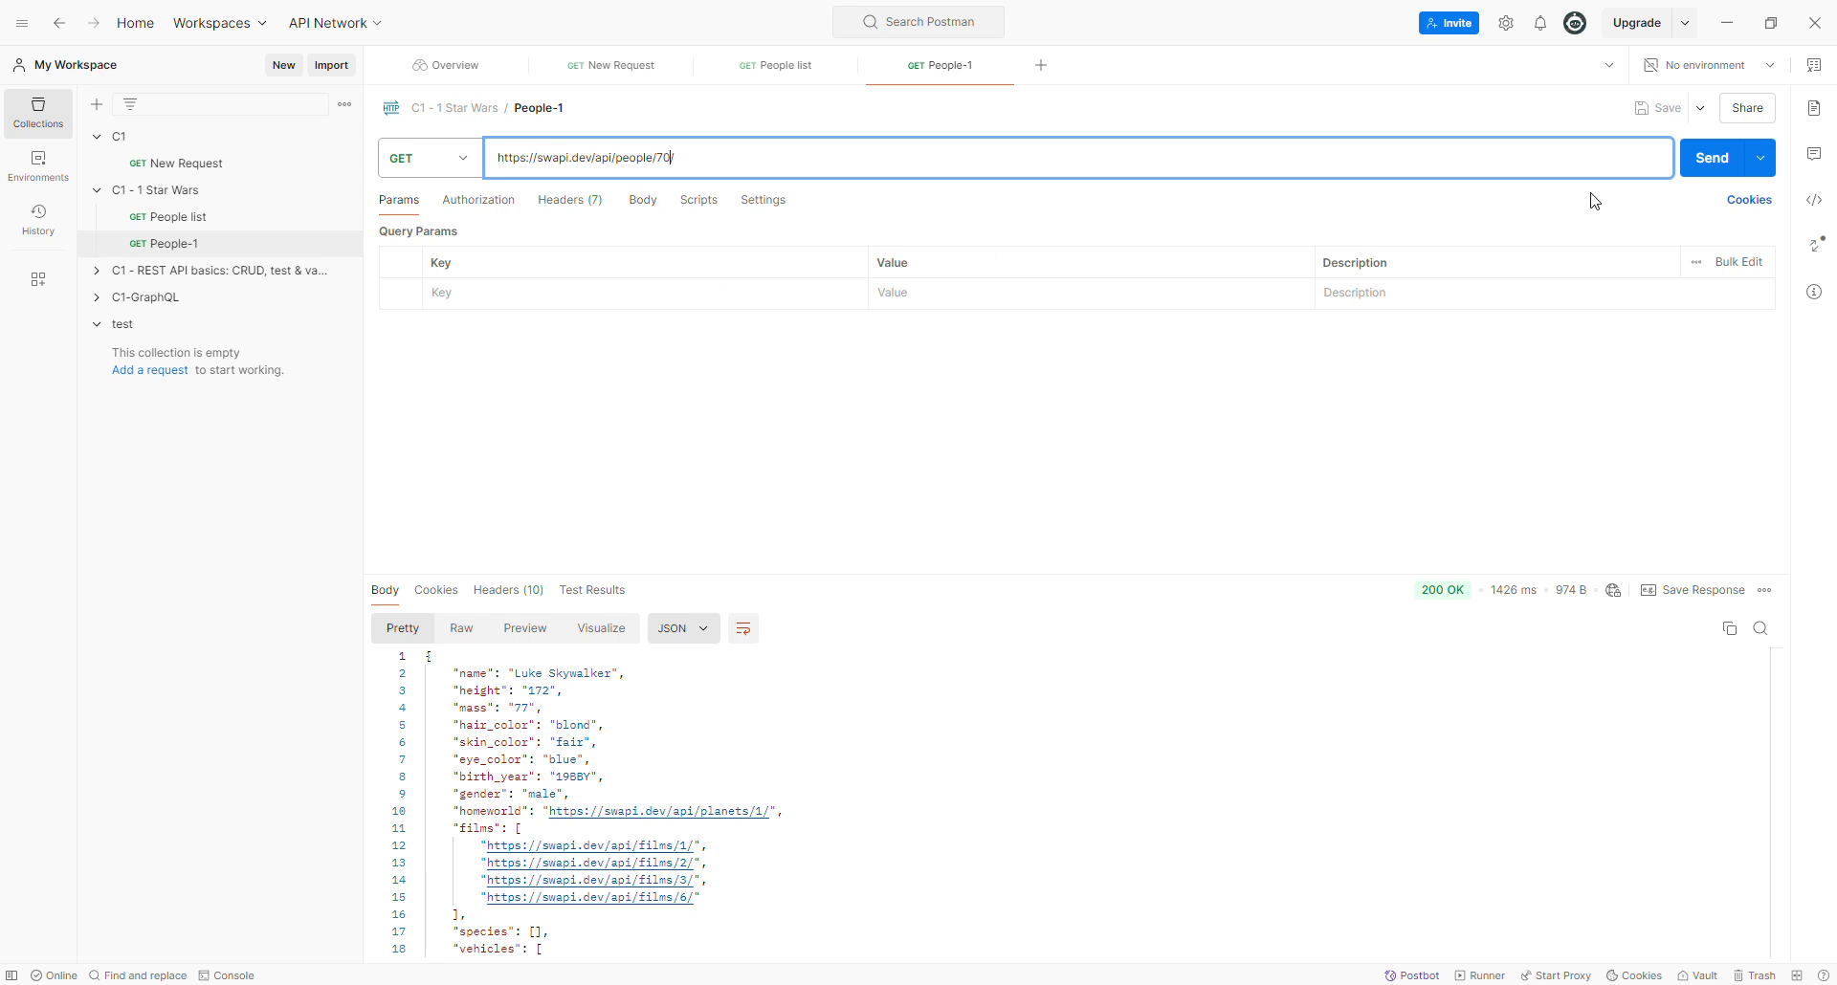
- Send the People-1 request for person 70 and read through the response body
click(1715, 164)
scroll(602, 727, down, 3)
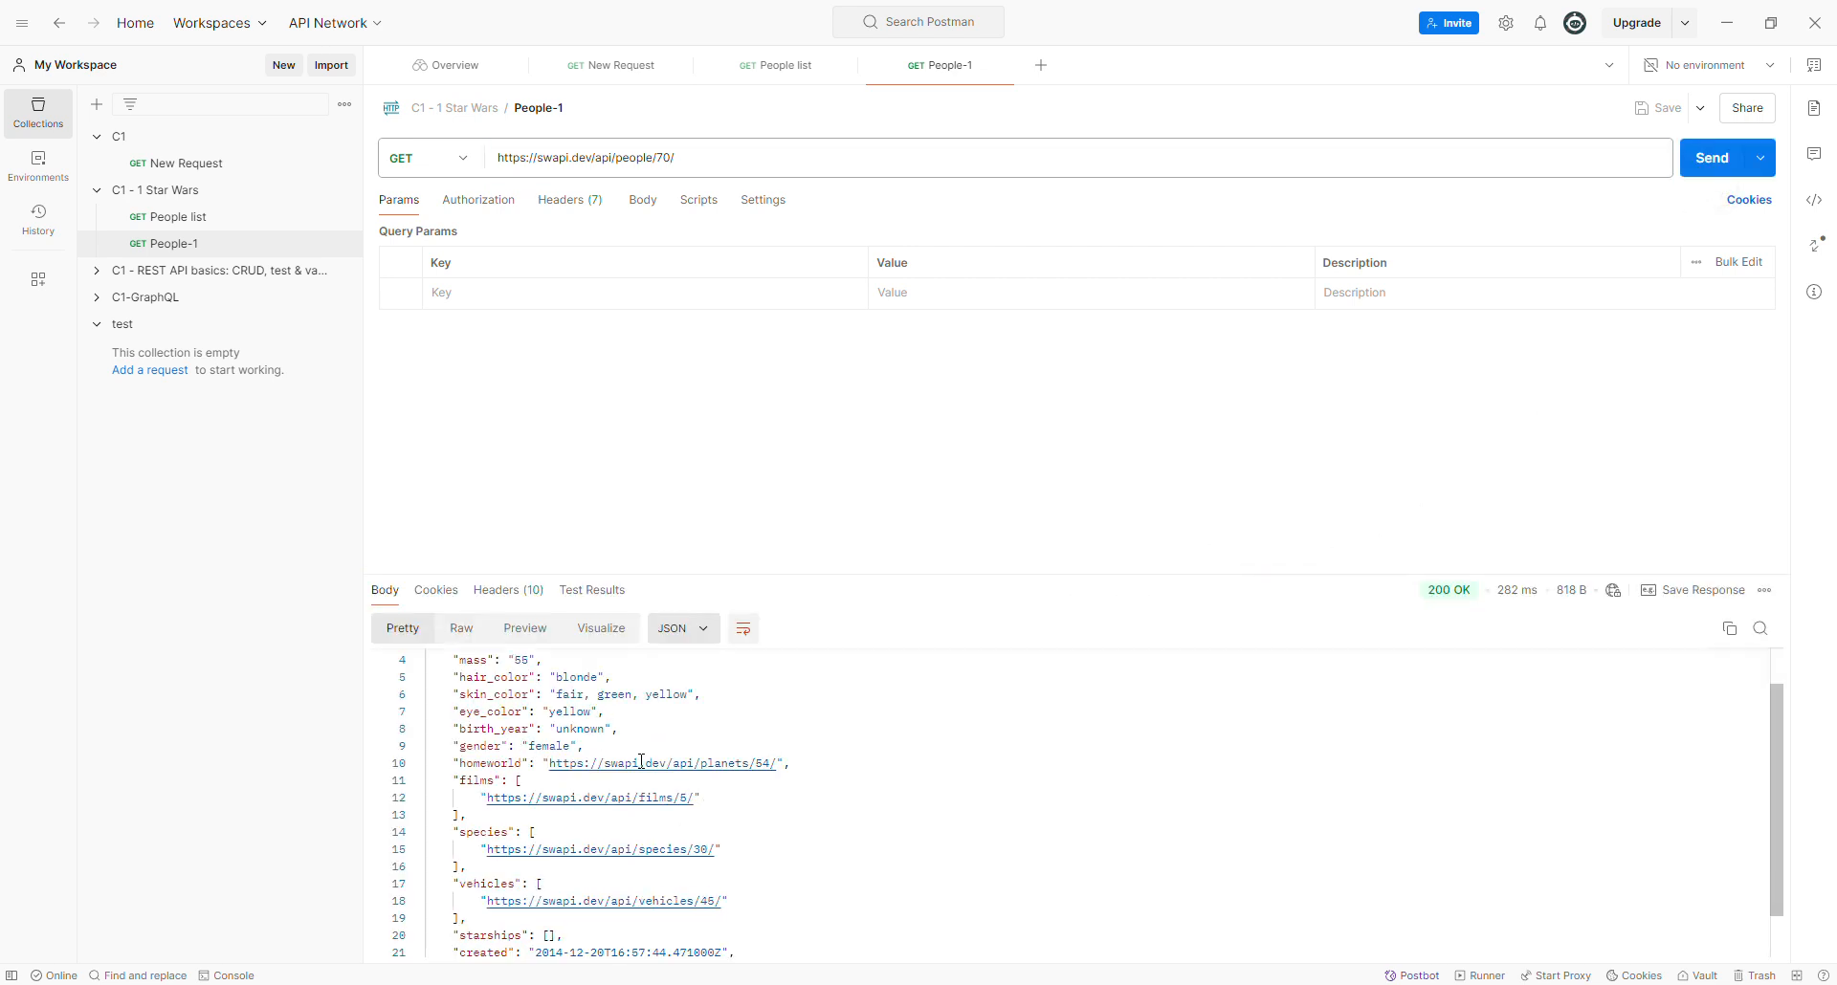
scroll(607, 661, up, 3)
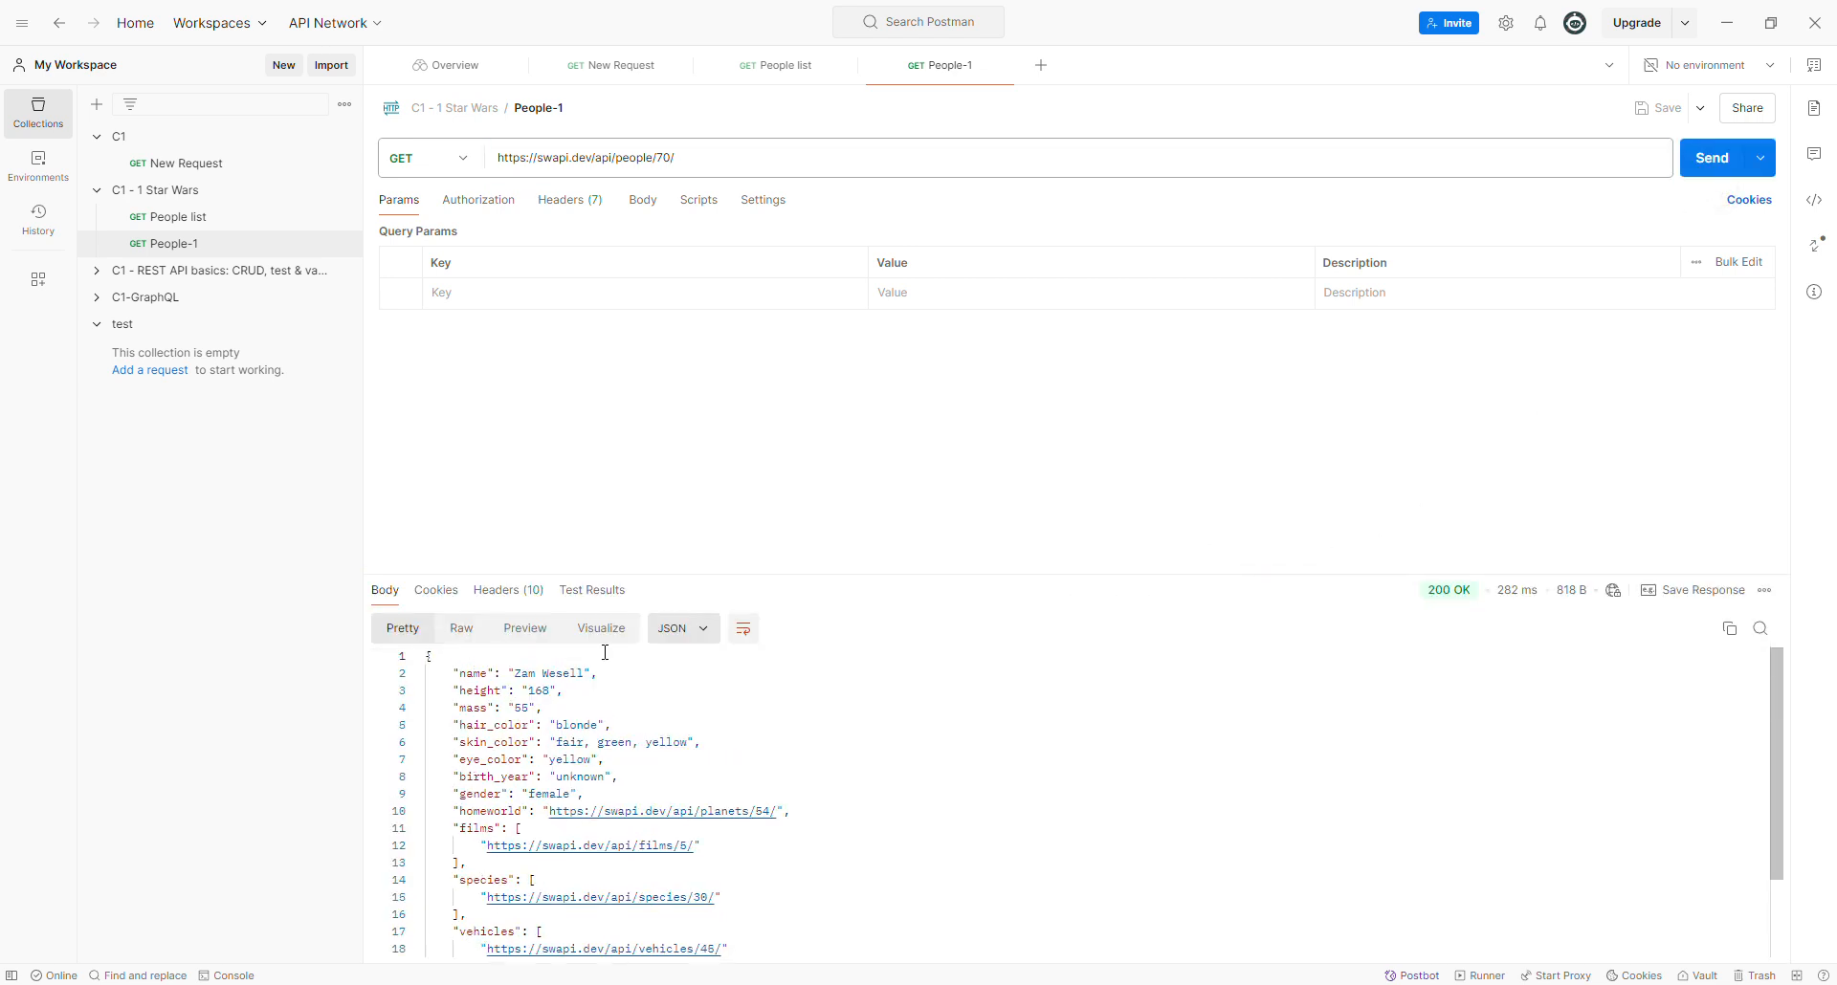
- Expand the C1 - REST API basics: CRUD, test & variable collection, open its overview, and close the People-1 request
click(98, 270)
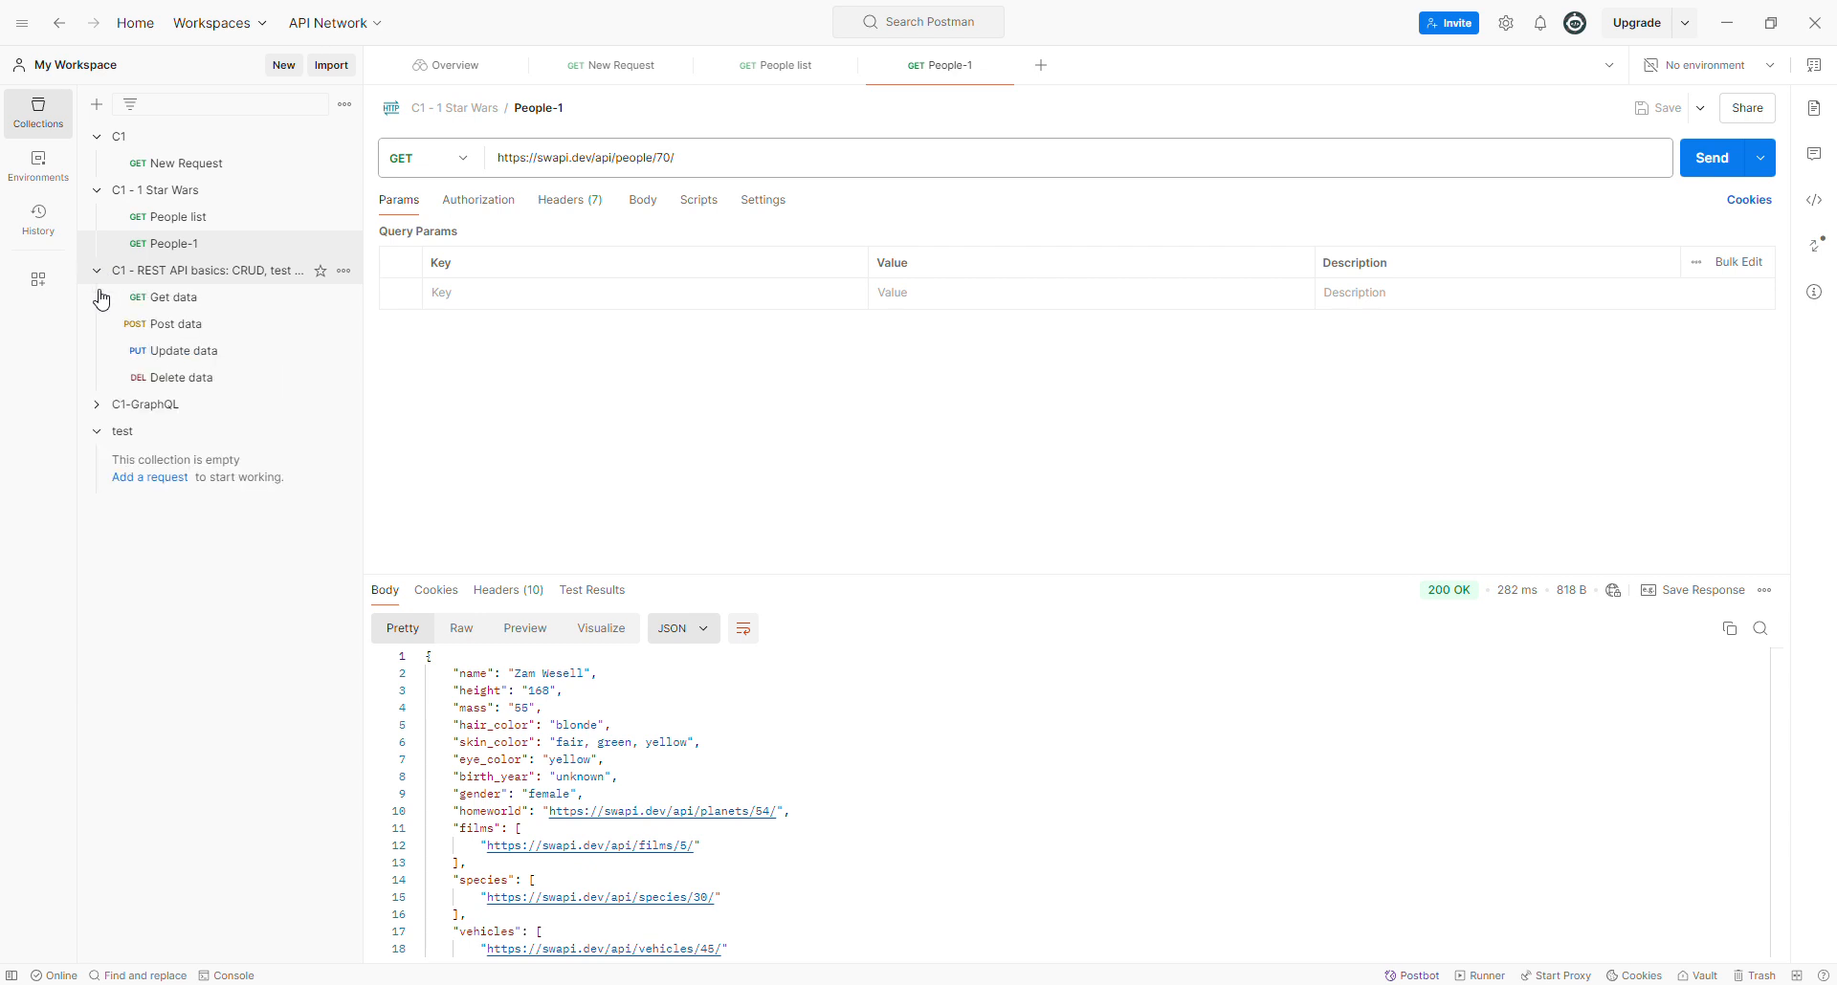
click(238, 273)
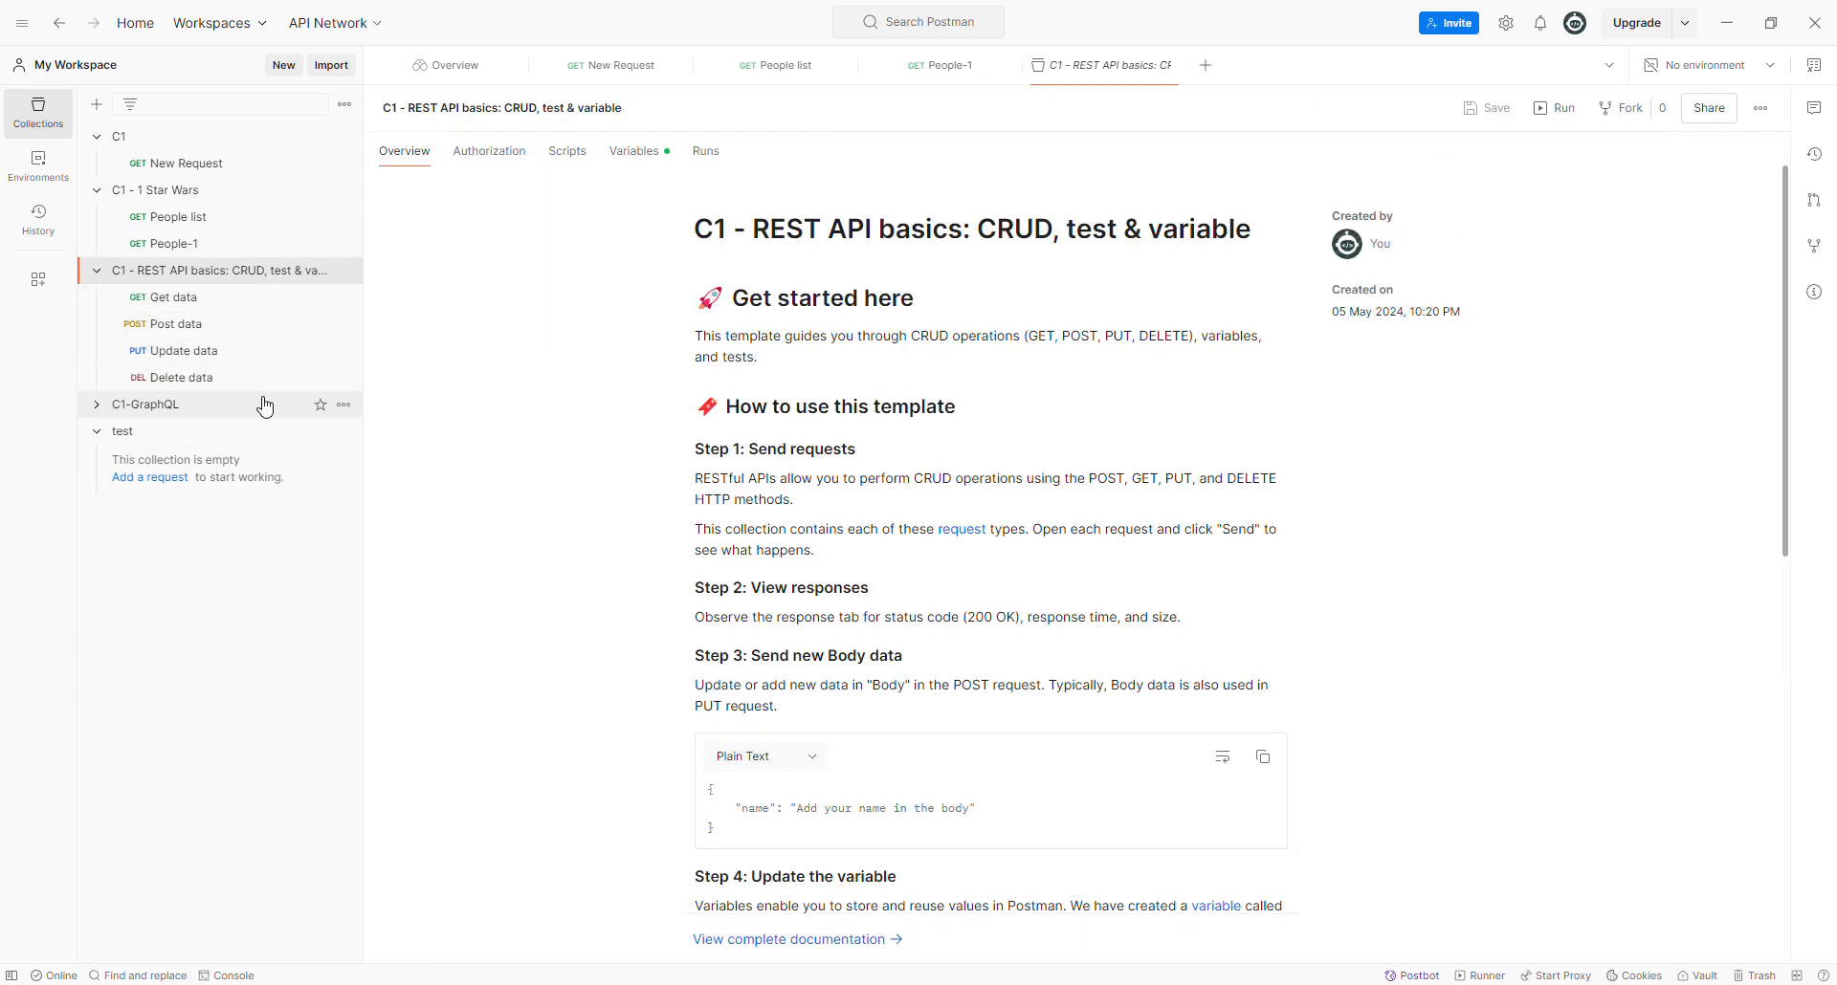
click(1004, 65)
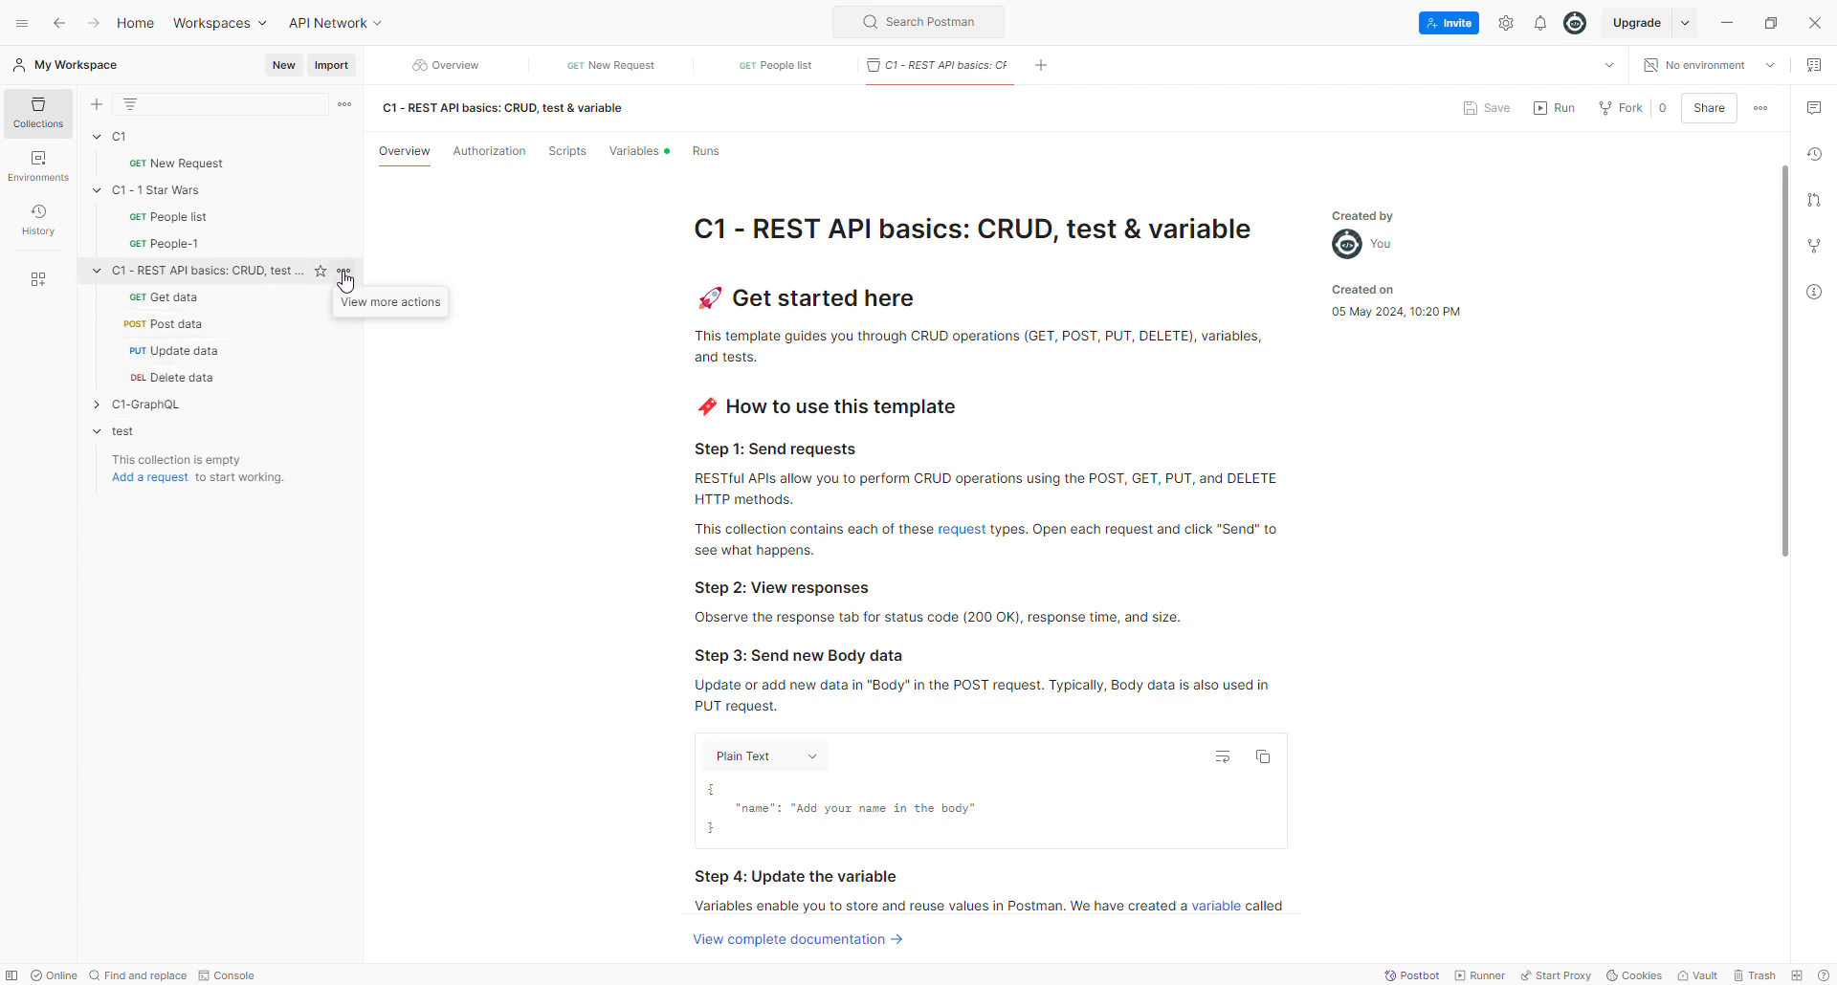
- View the Get data request's URL, and look up the variables defined in its parent collection
click(179, 299)
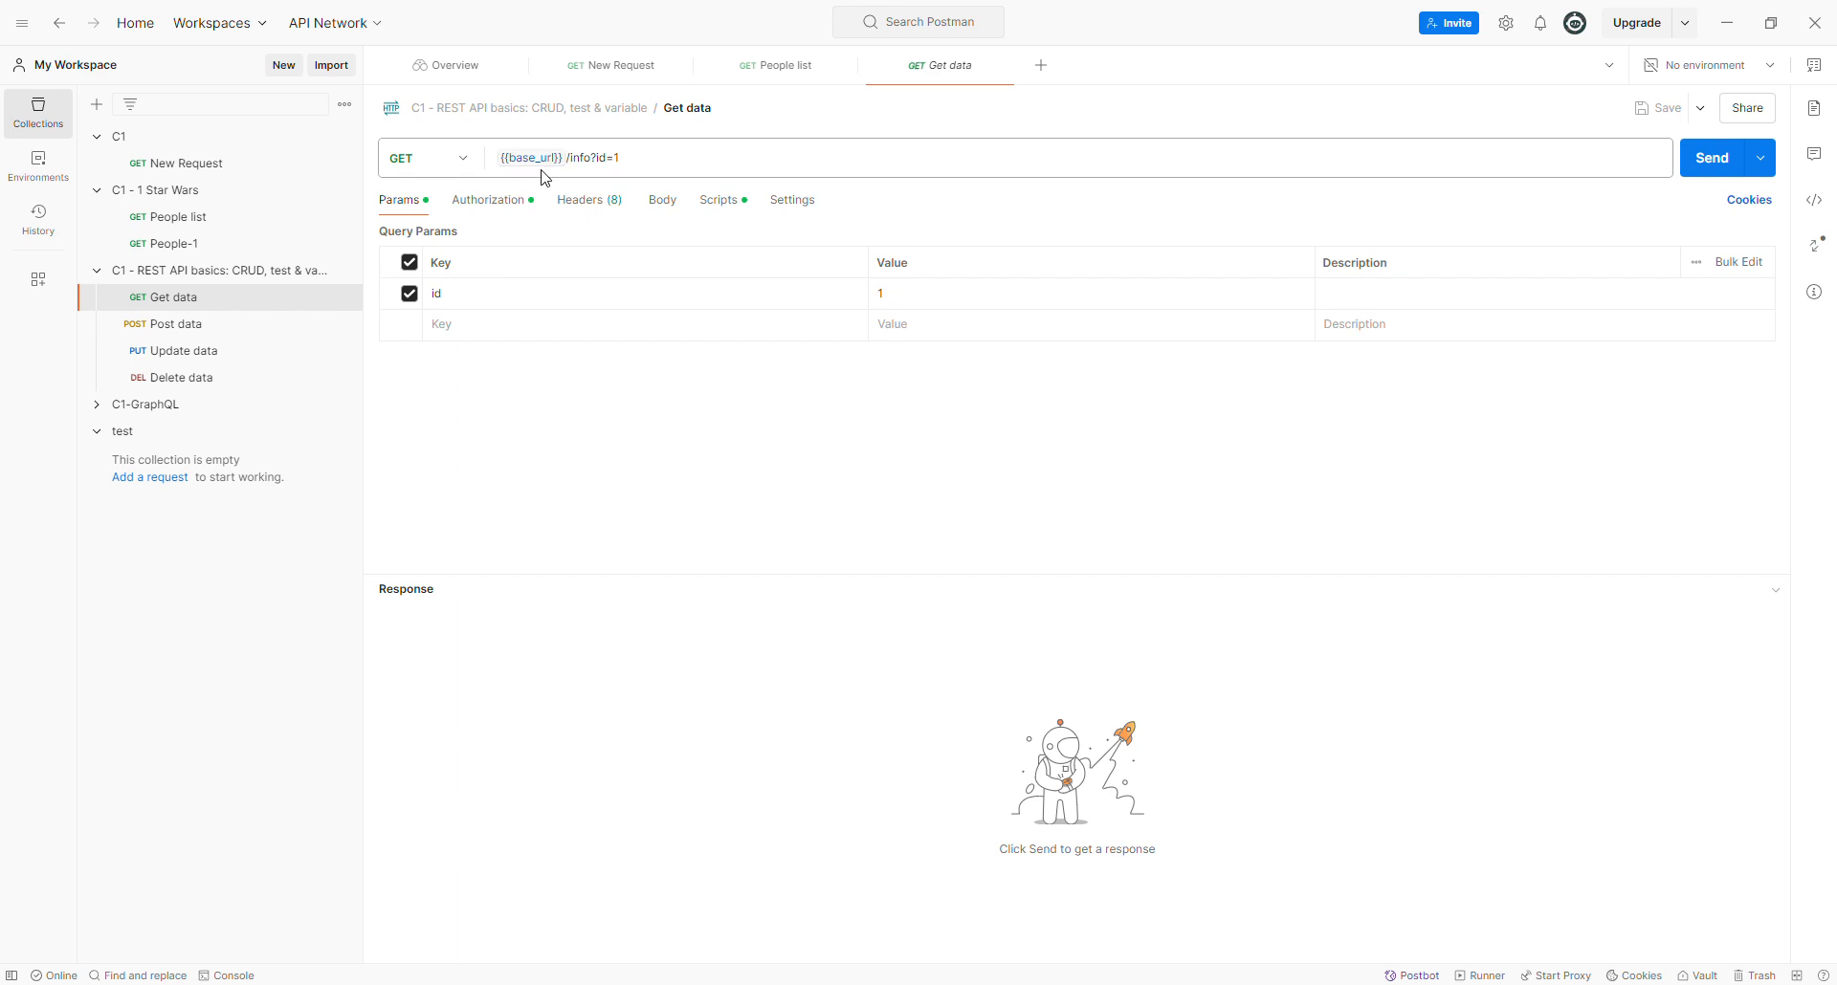
click(272, 271)
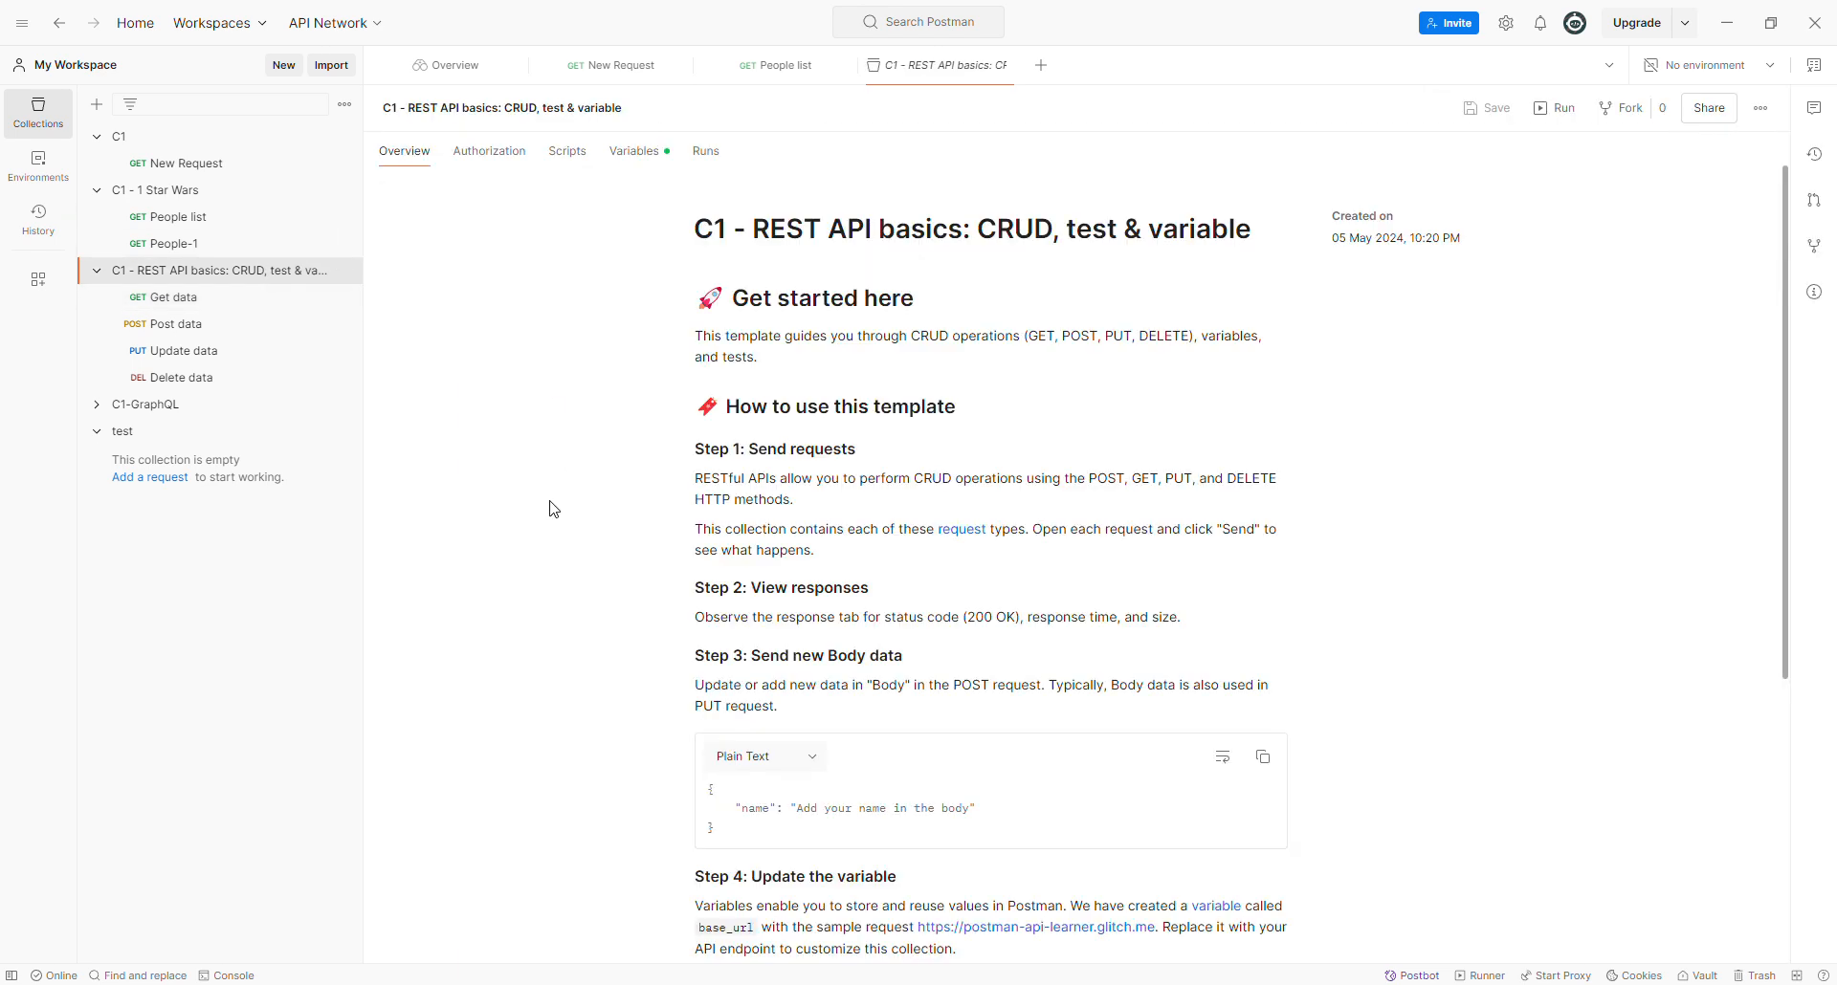
click(635, 153)
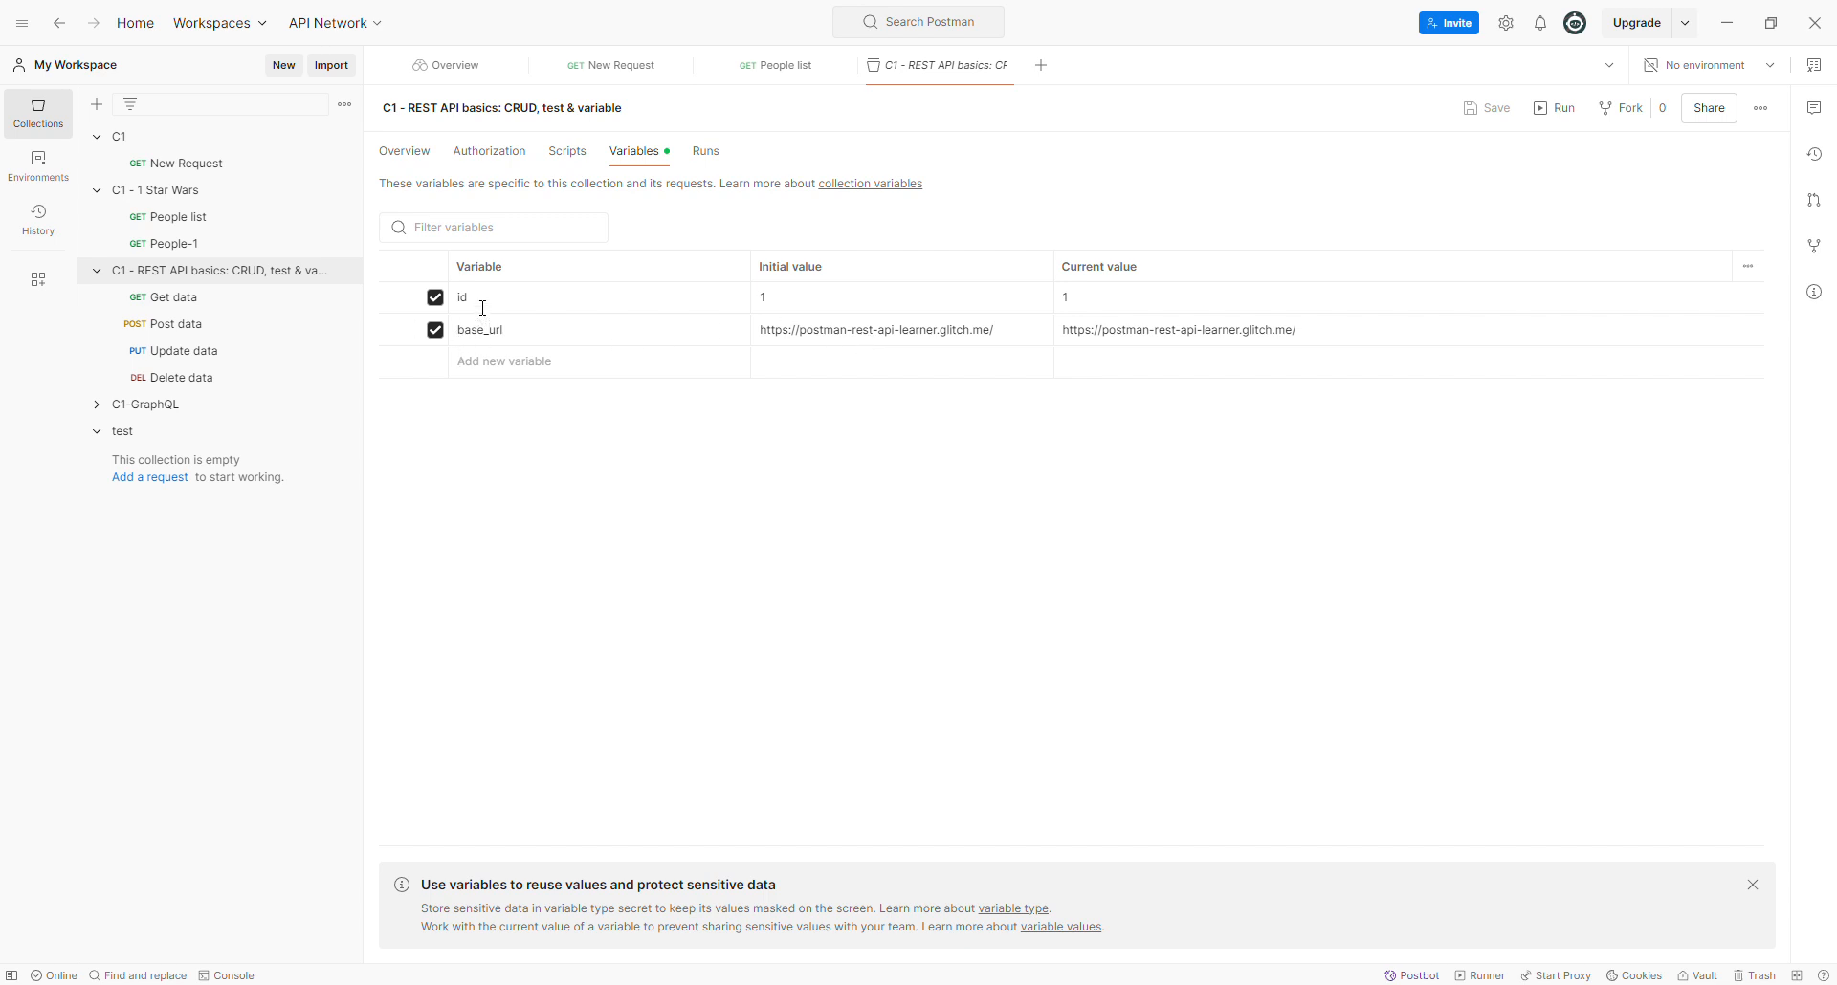
- Replace the fixed id value in the Get data request's URL with the {{id}} variable, and save the request
click(219, 304)
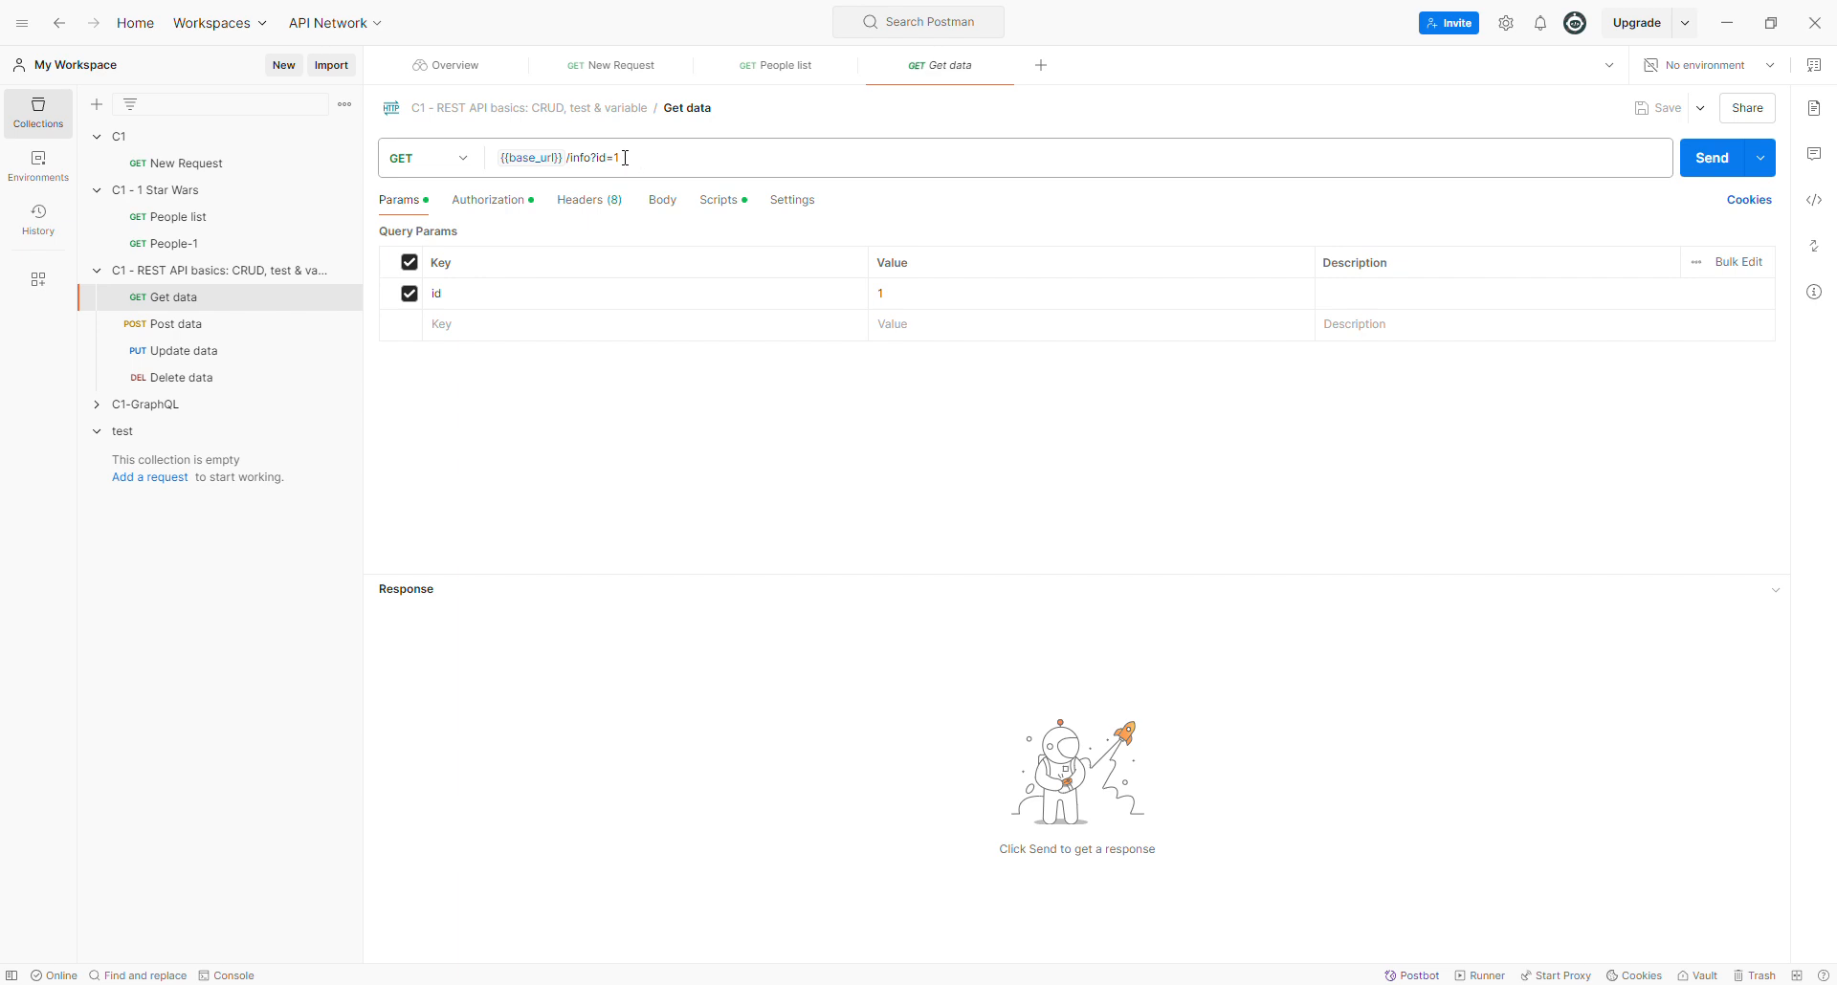
click(674, 165)
key(BackSpace)
text({{)
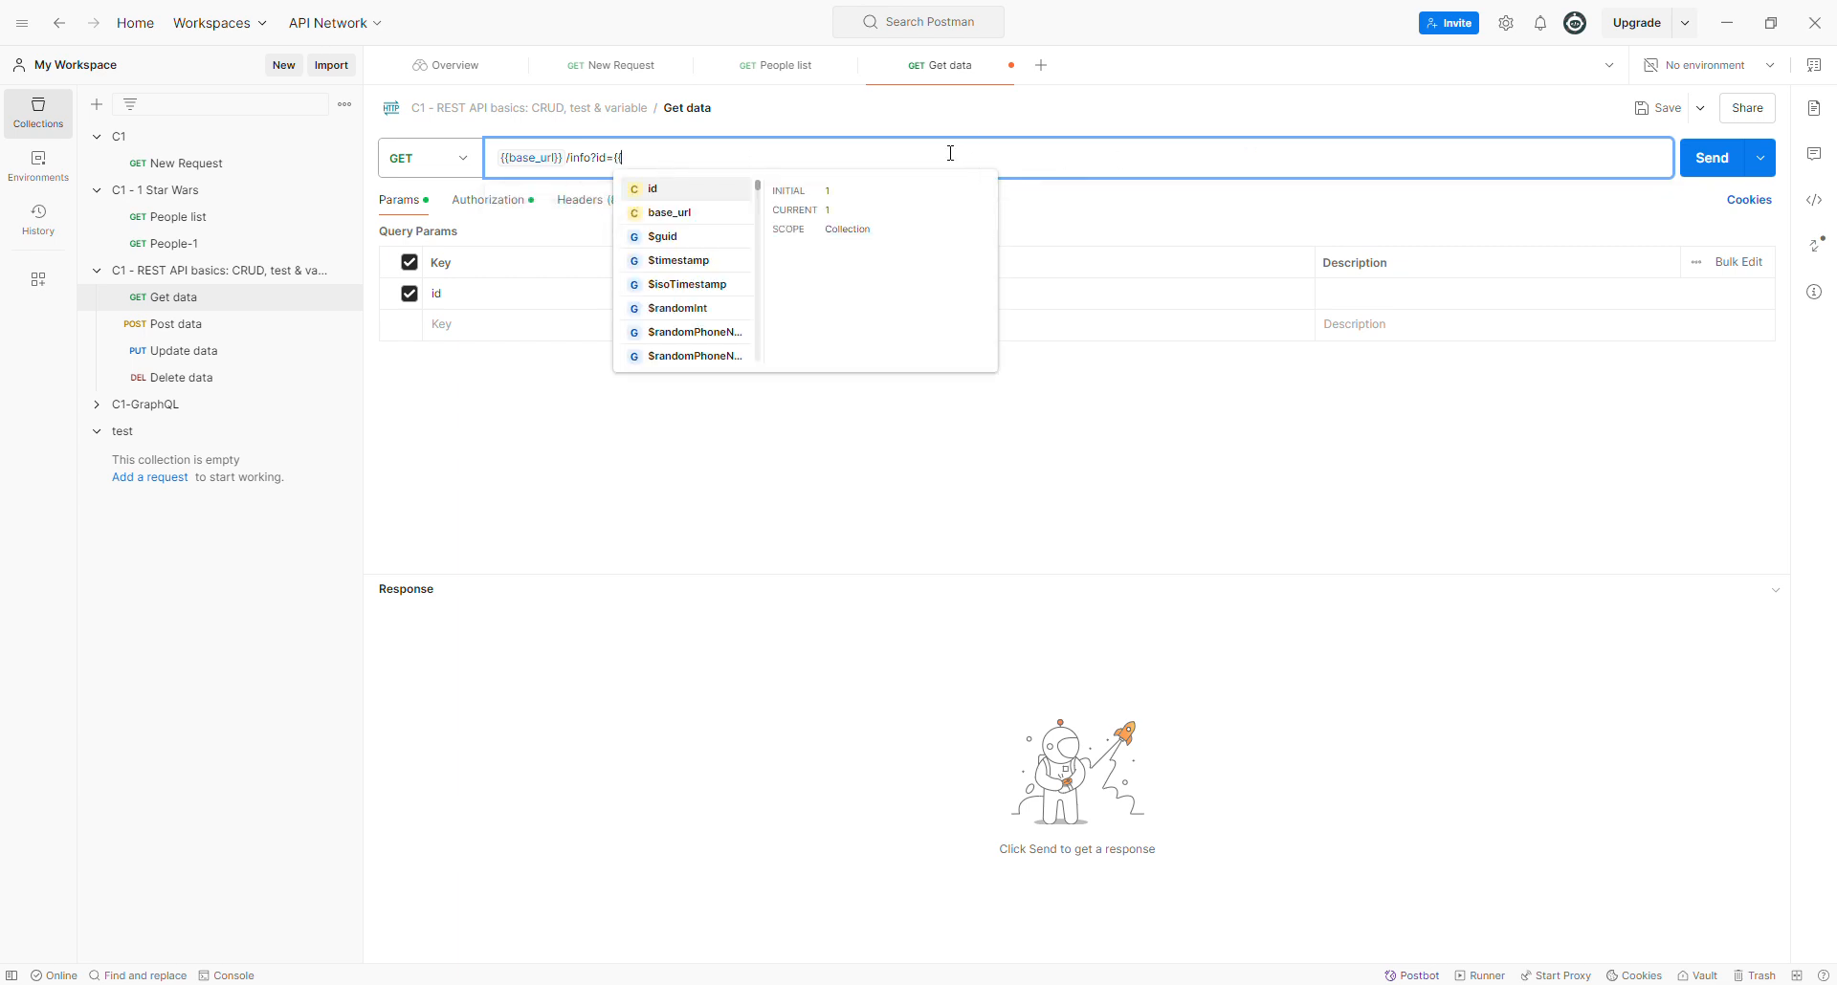
click(696, 211)
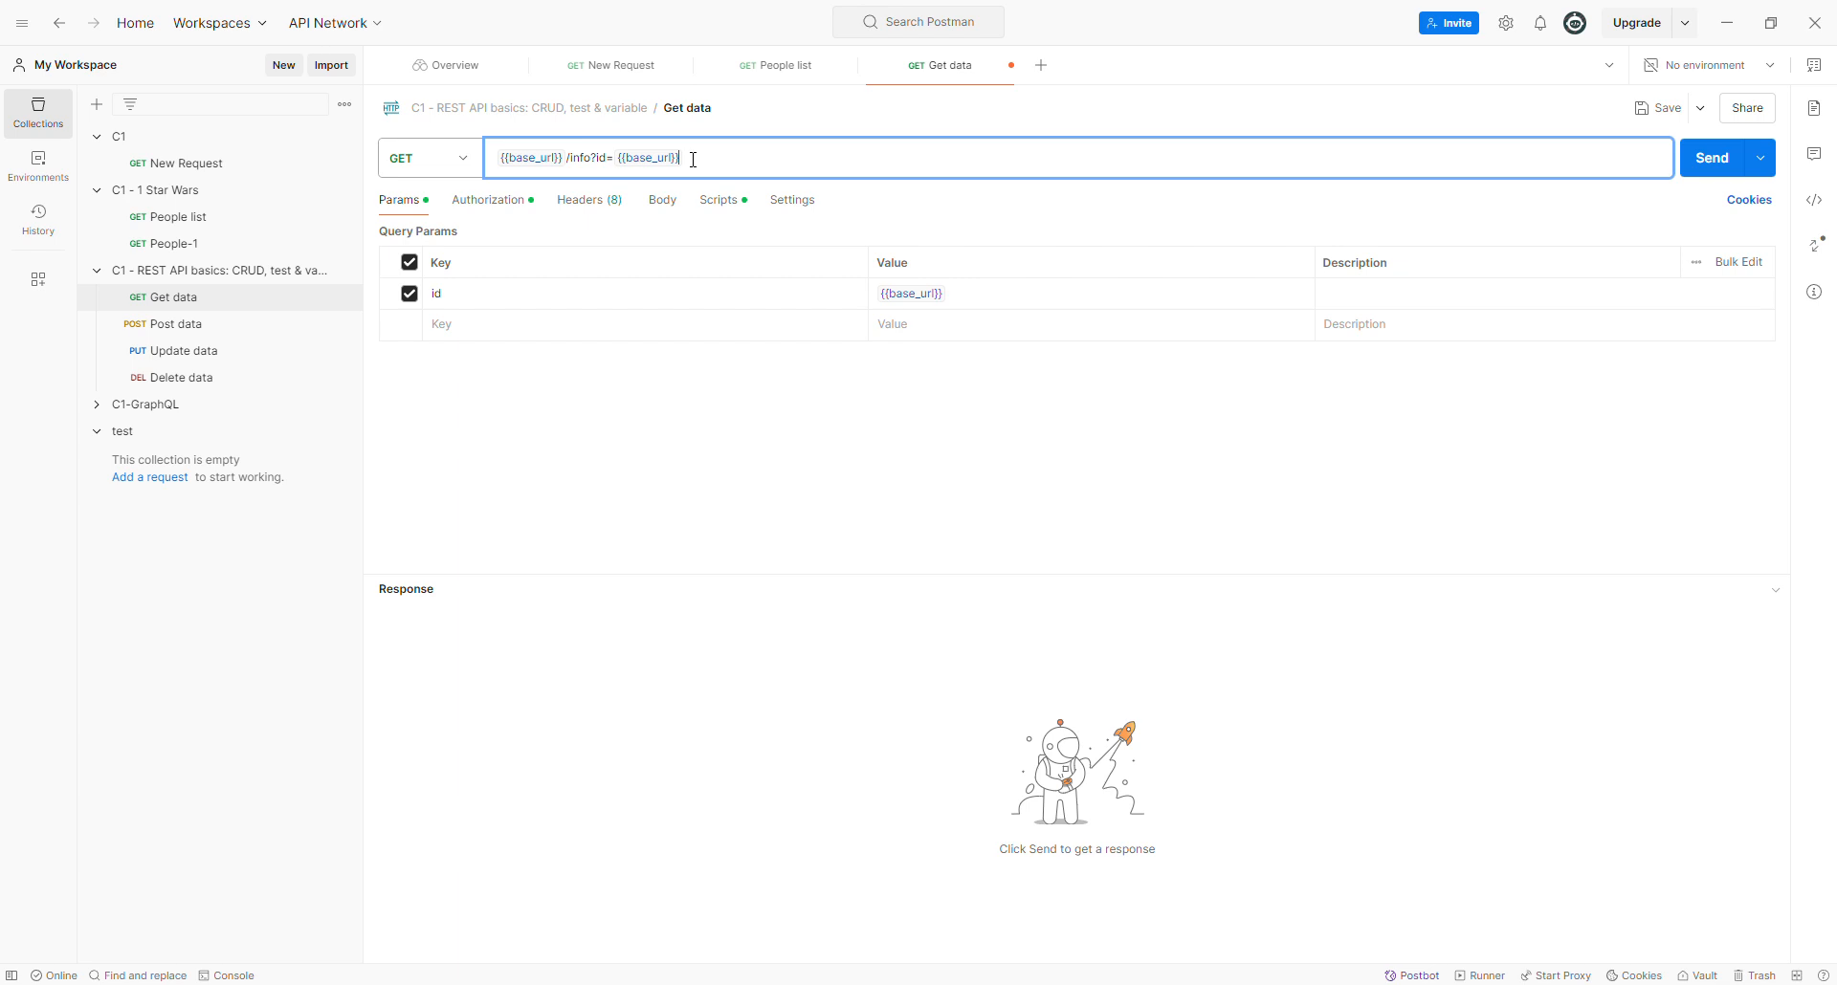
key(BackSpace)
key(BackSpace)
key(BackSpace)
key(BackSpace)
key(BackSpace)
key(BackSpace)
key(BackSpace)
text(id}})
click(803, 431)
key(ctrl+s)
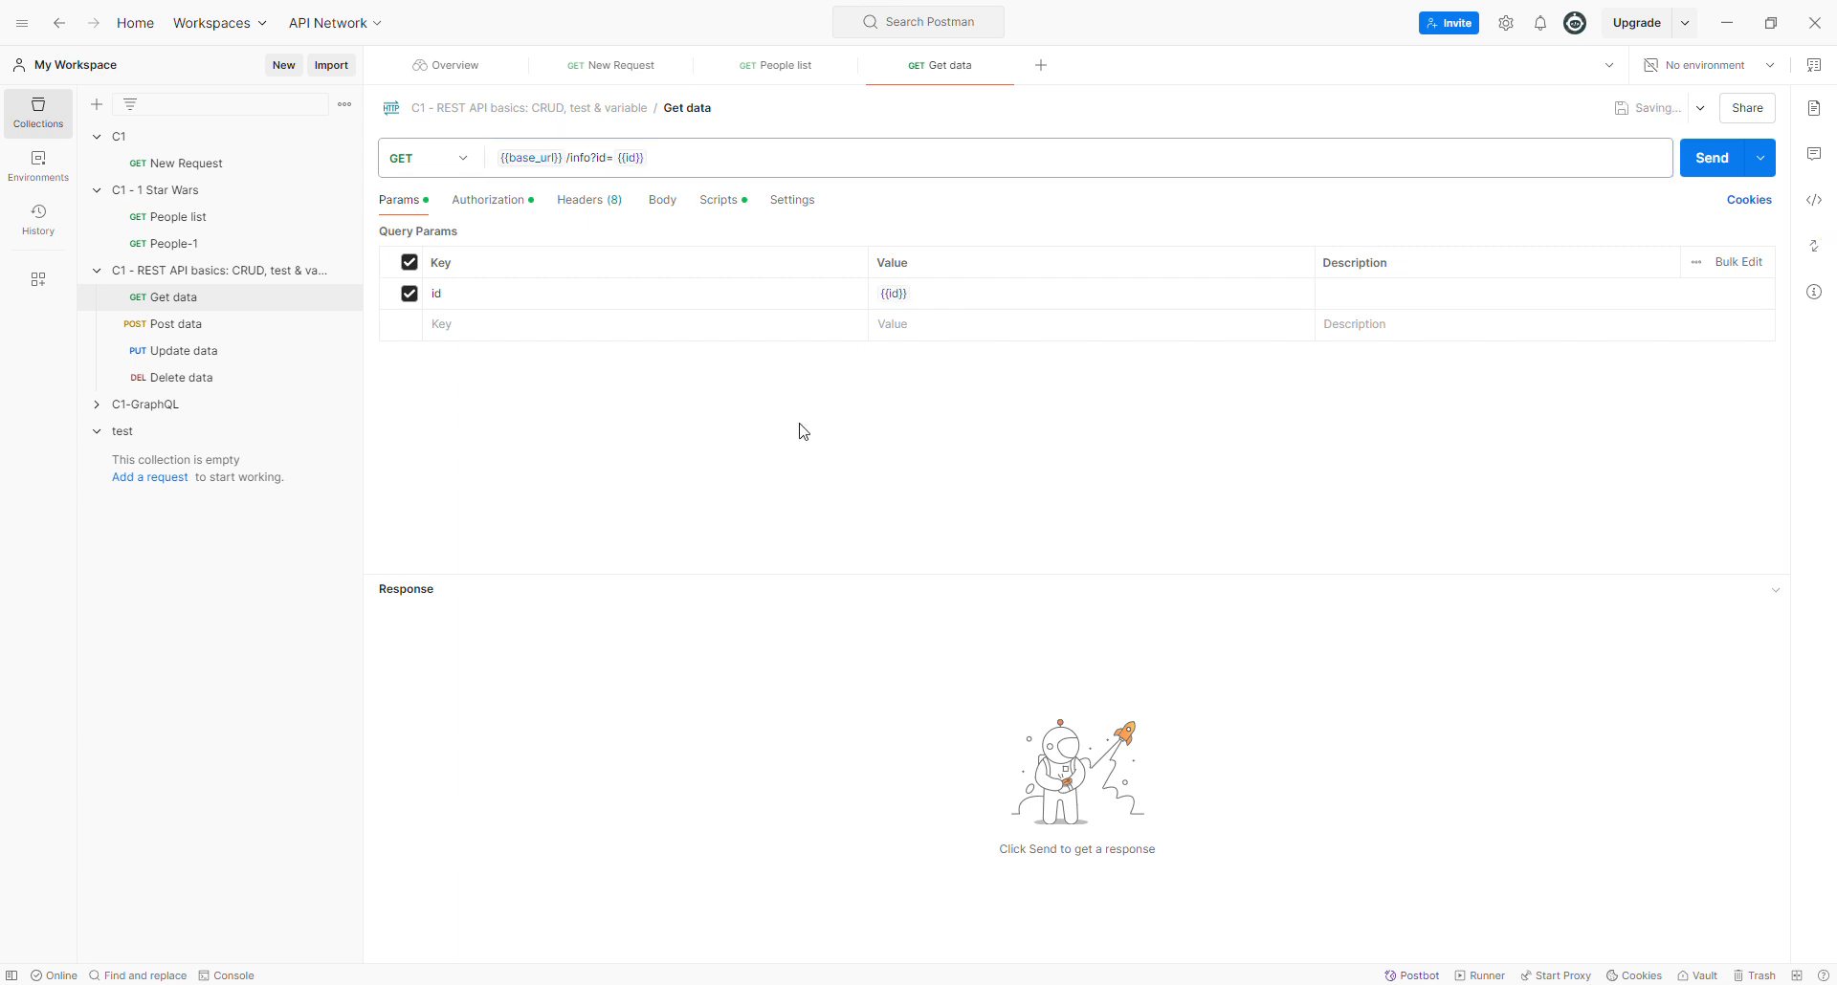
- Open the Post data request and examine its raw JSON body
click(209, 325)
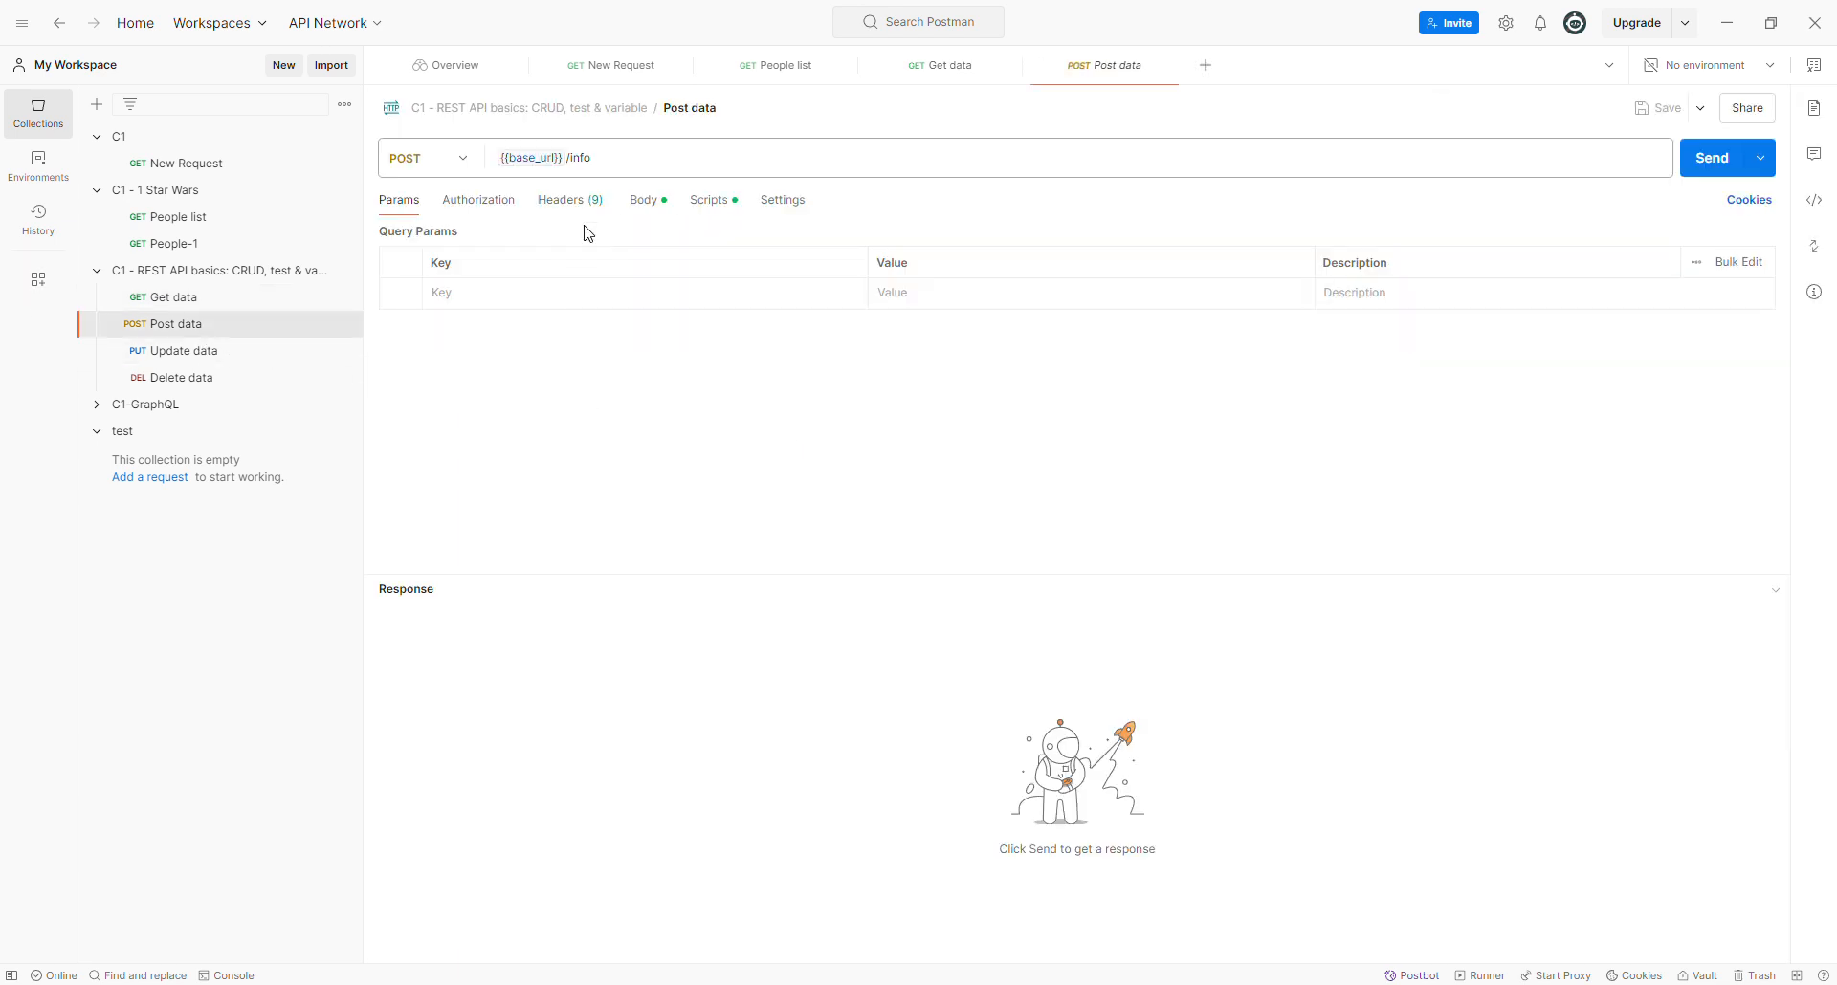
click(652, 213)
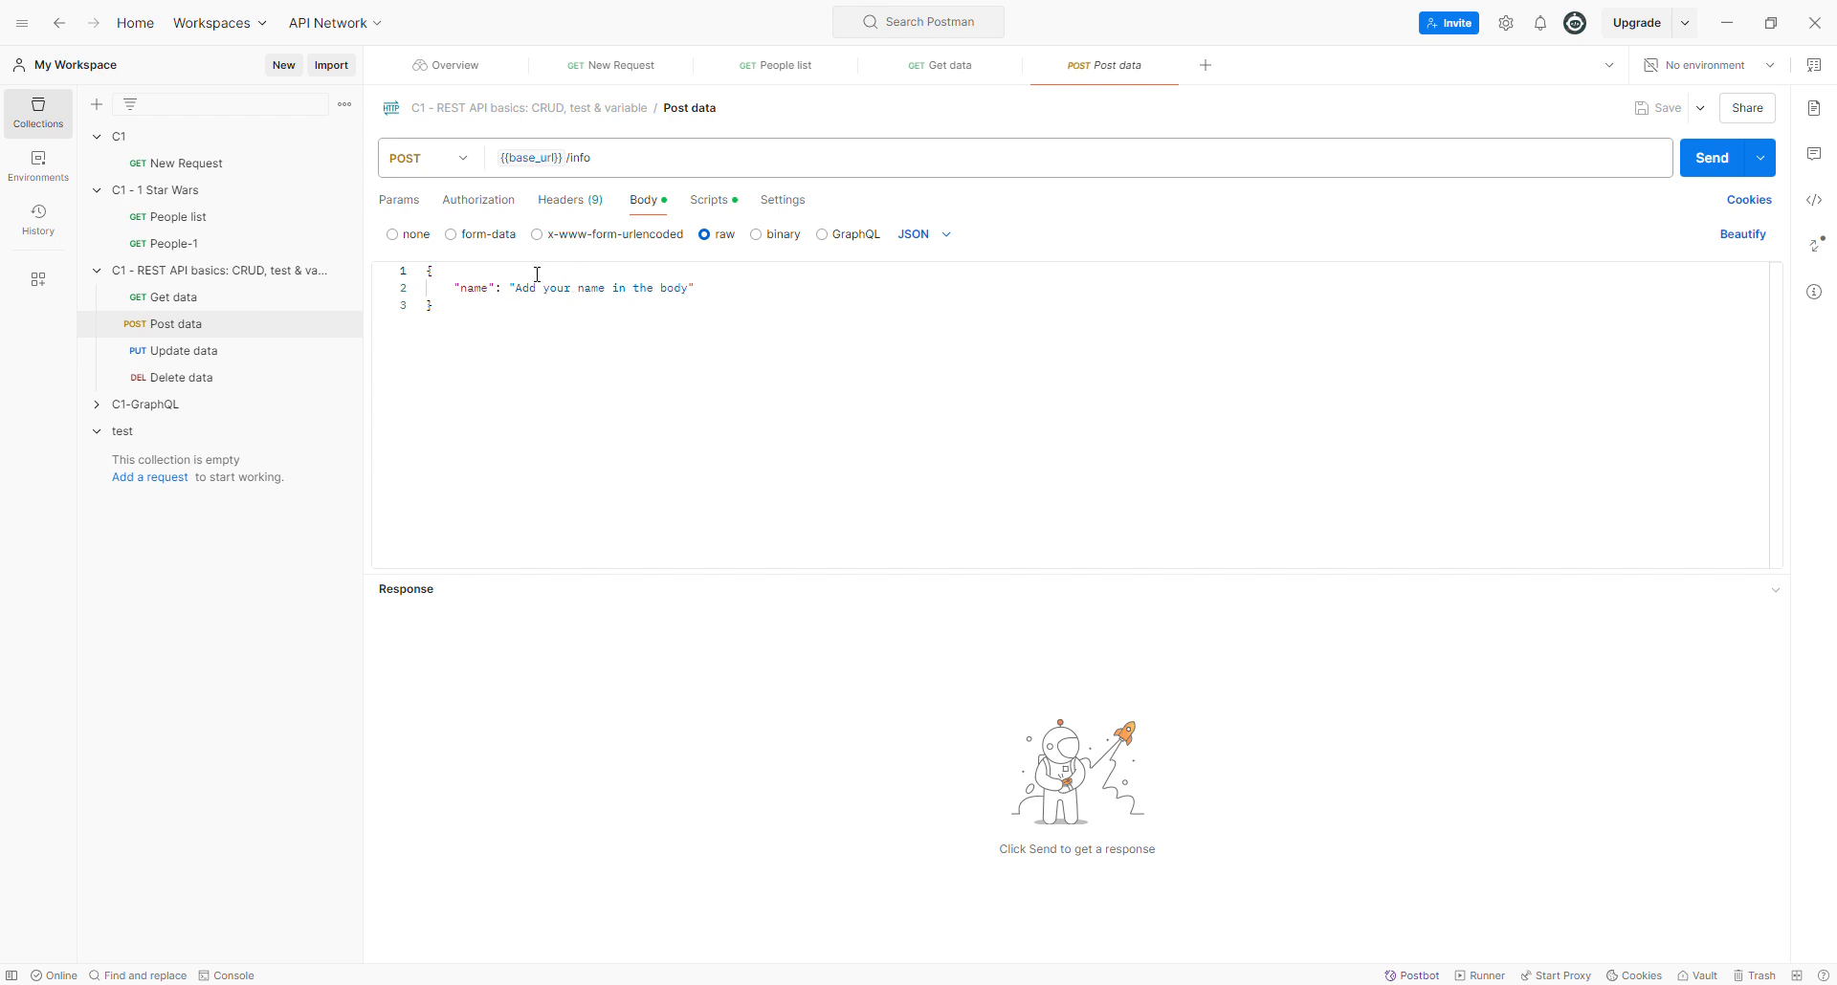
drag(431, 311, 428, 271)
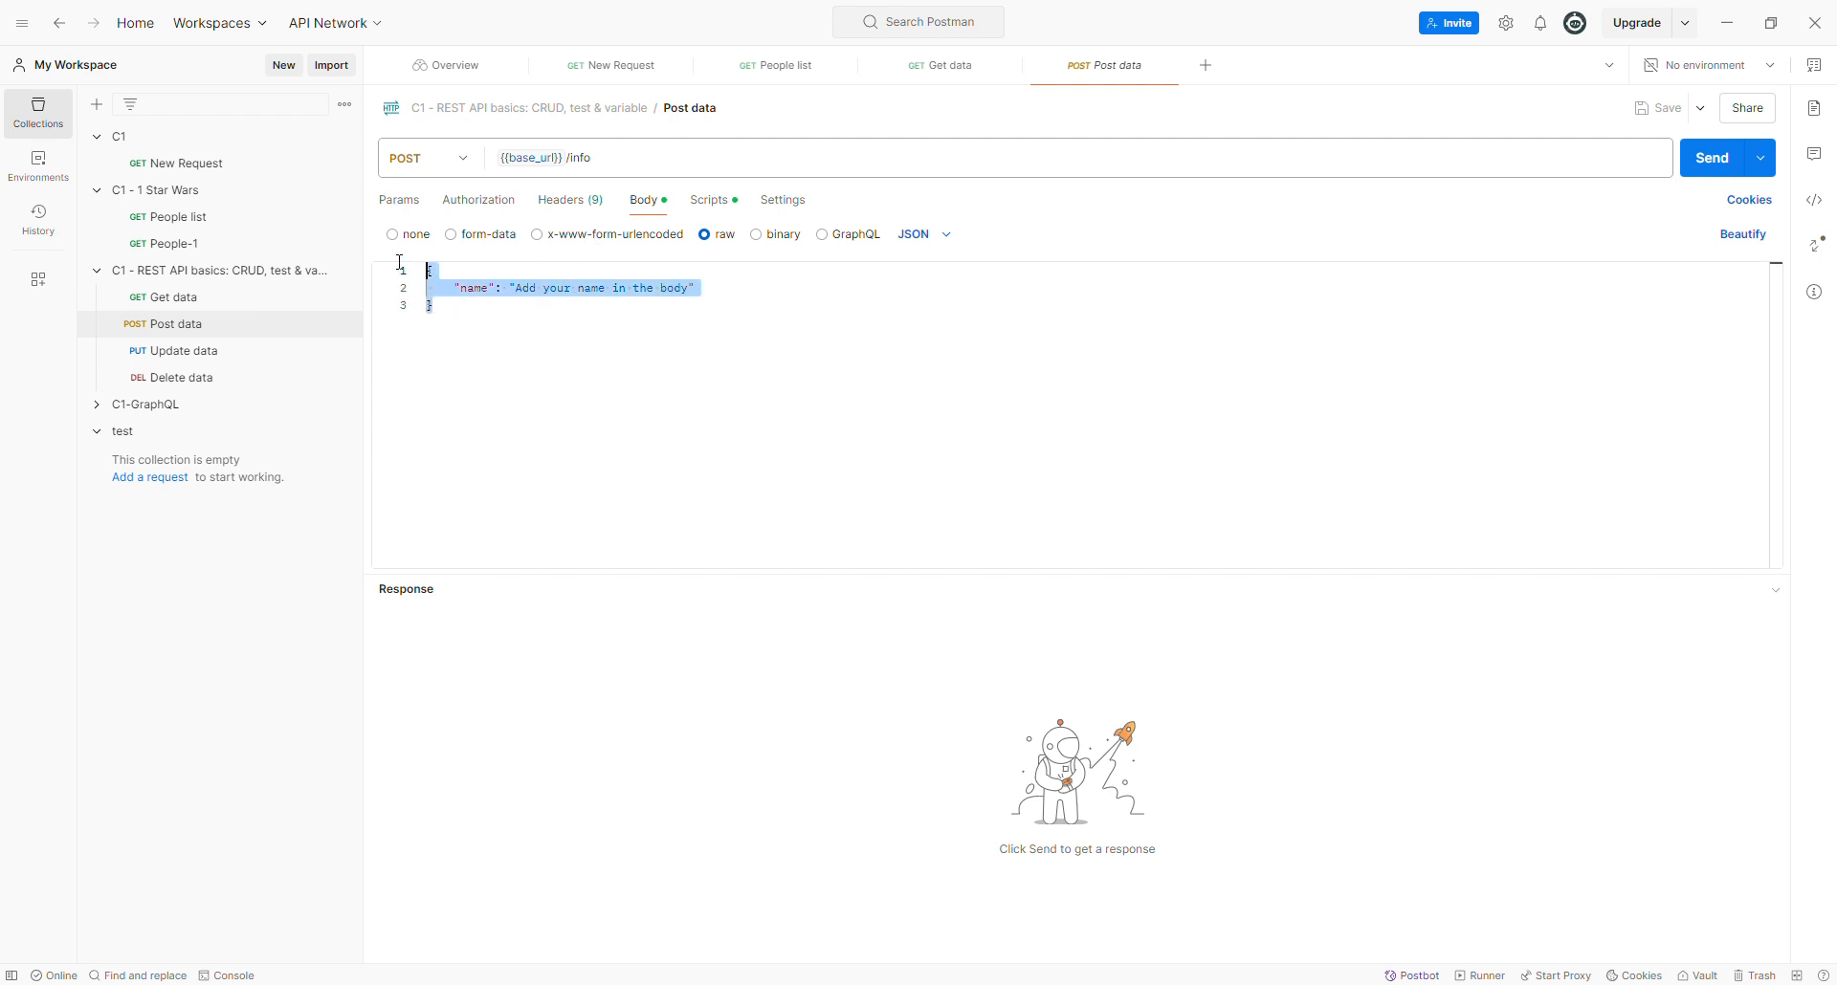
click(542, 311)
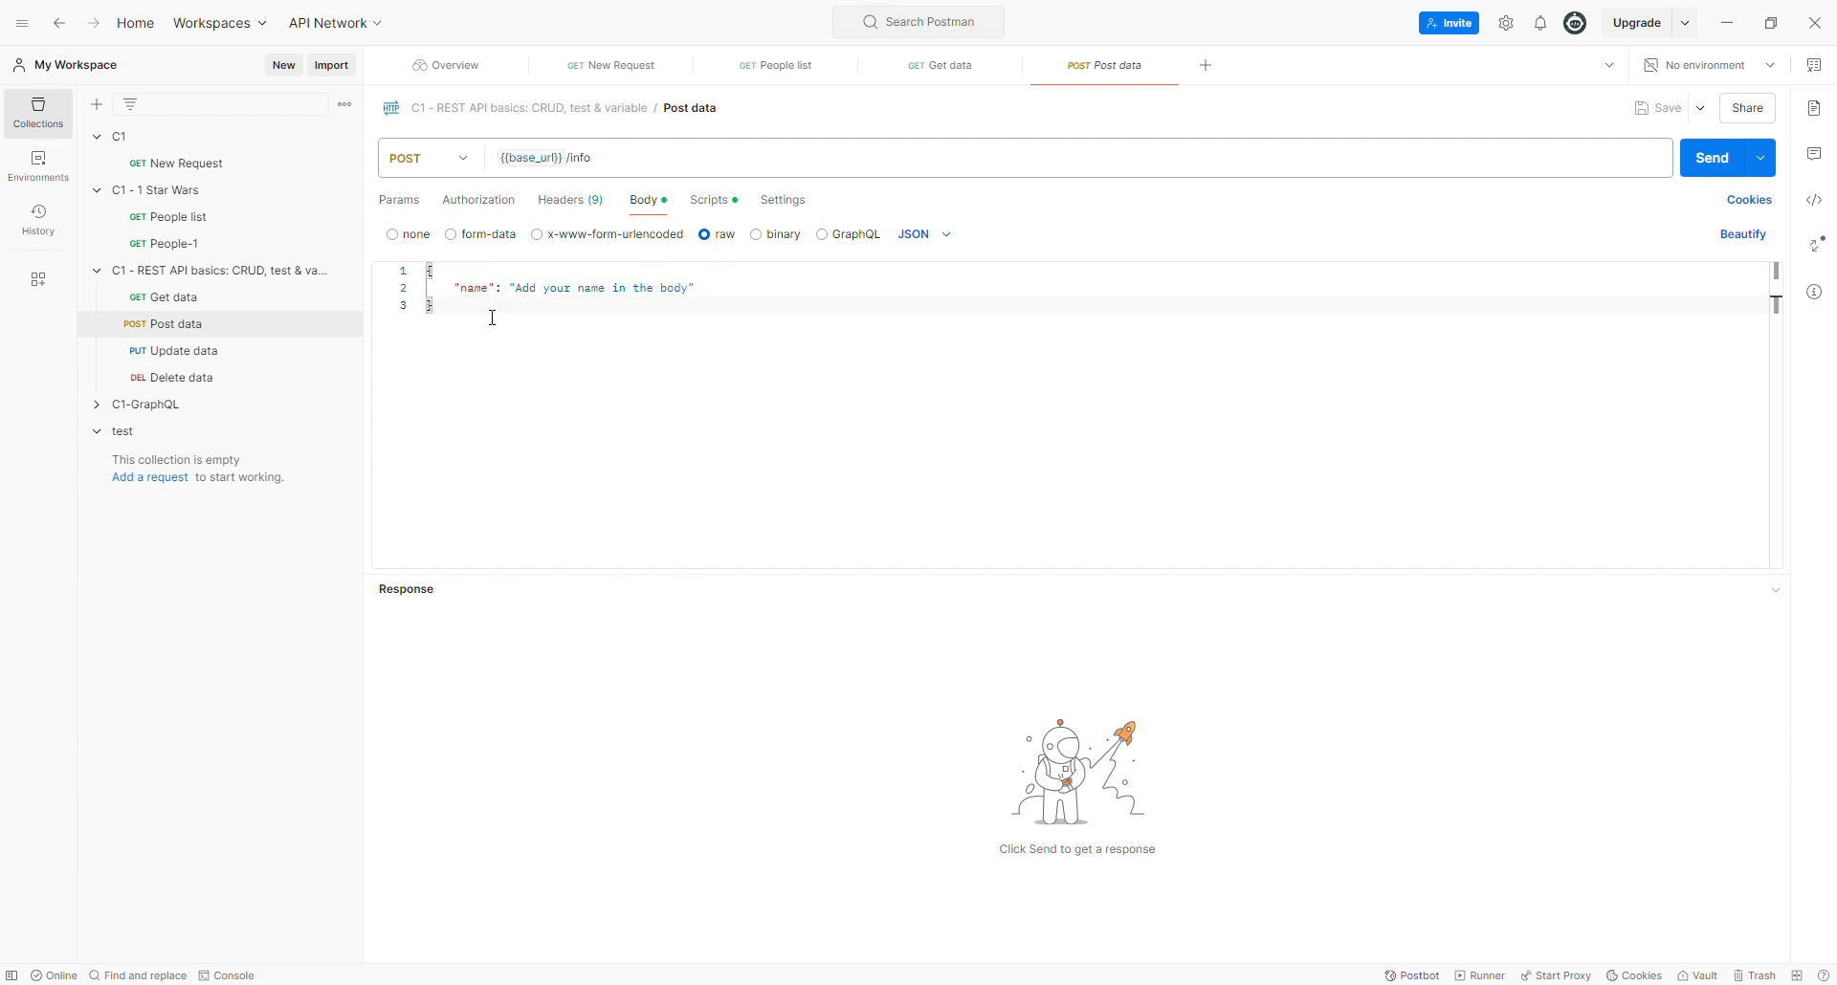
key(ctrl+a)
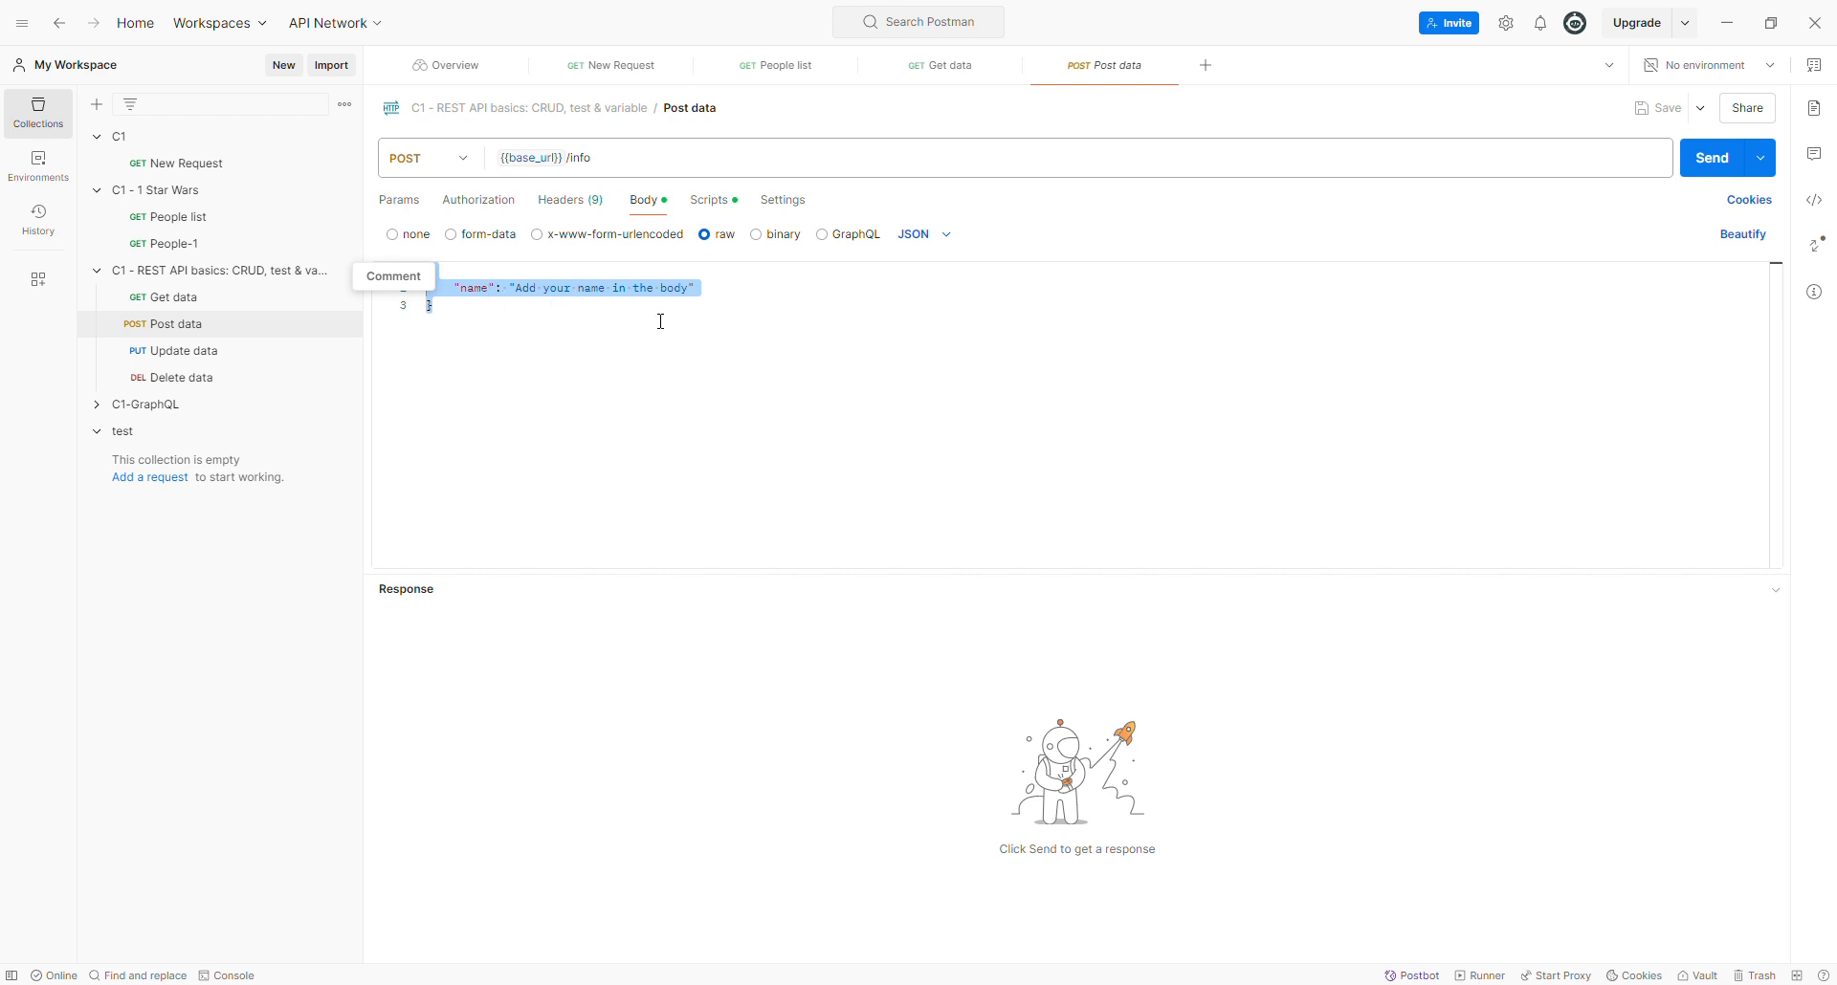
- Open the Update data request and examine its raw JSON body
click(212, 350)
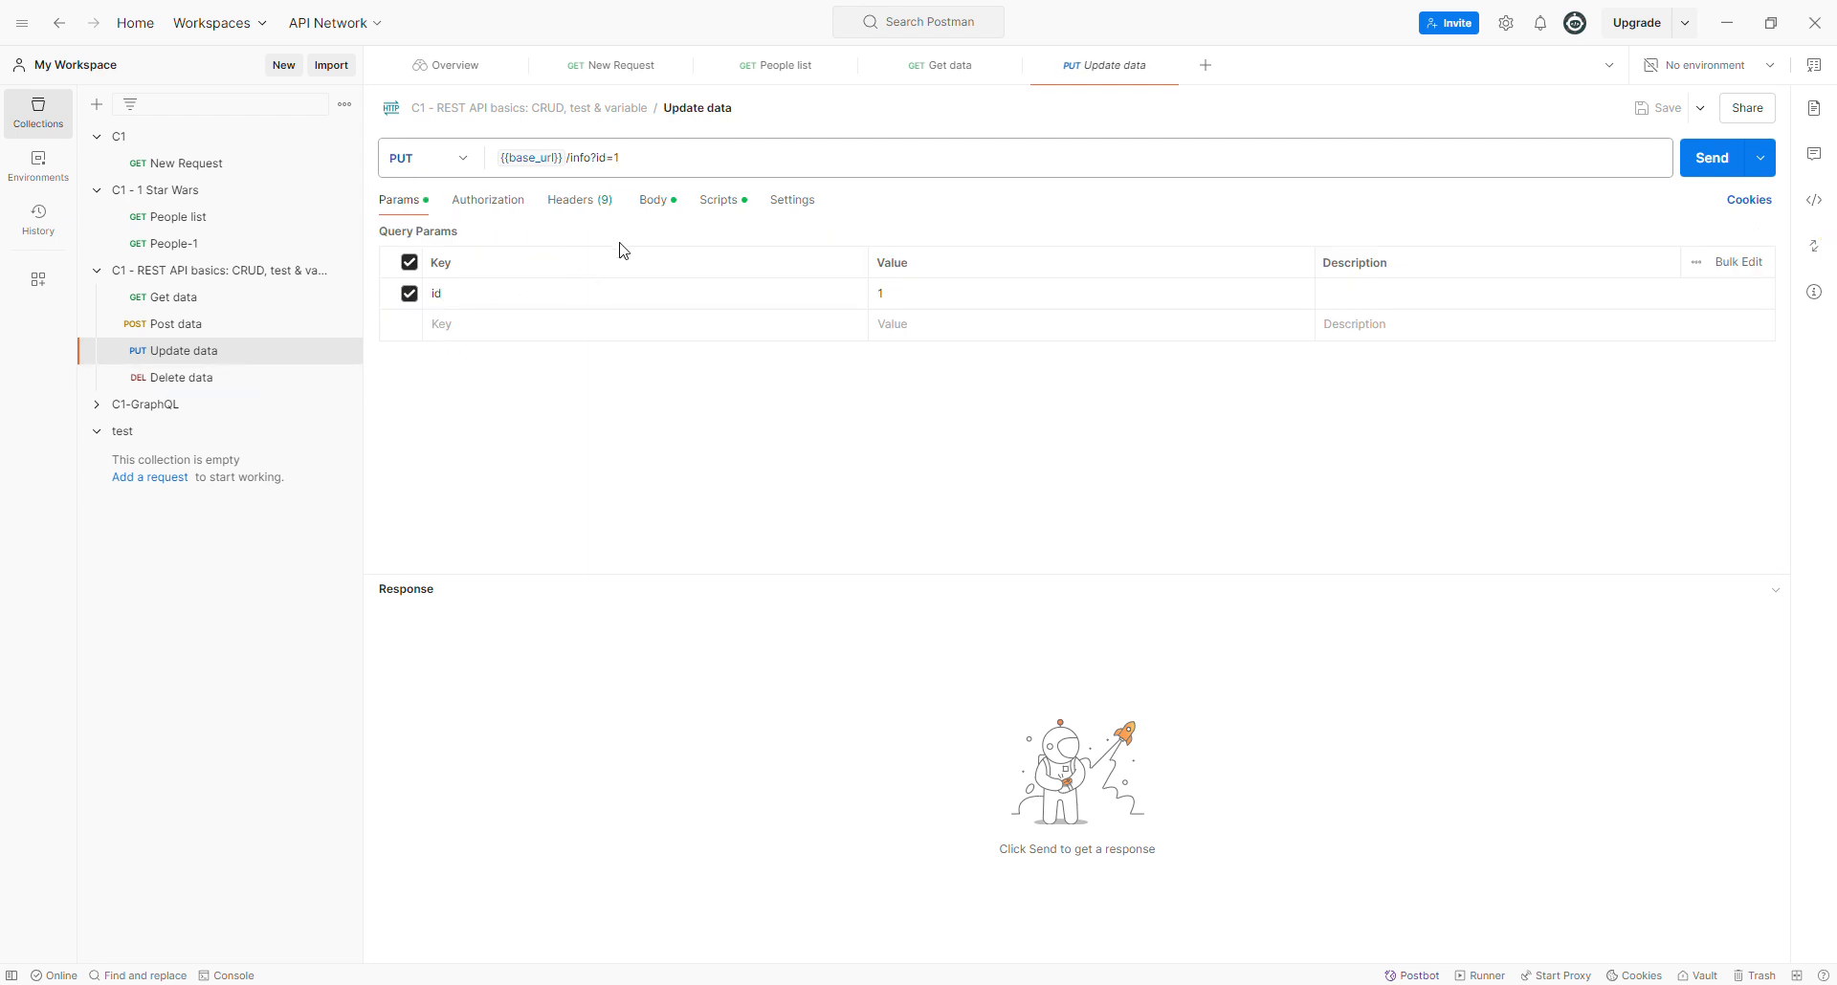
click(659, 201)
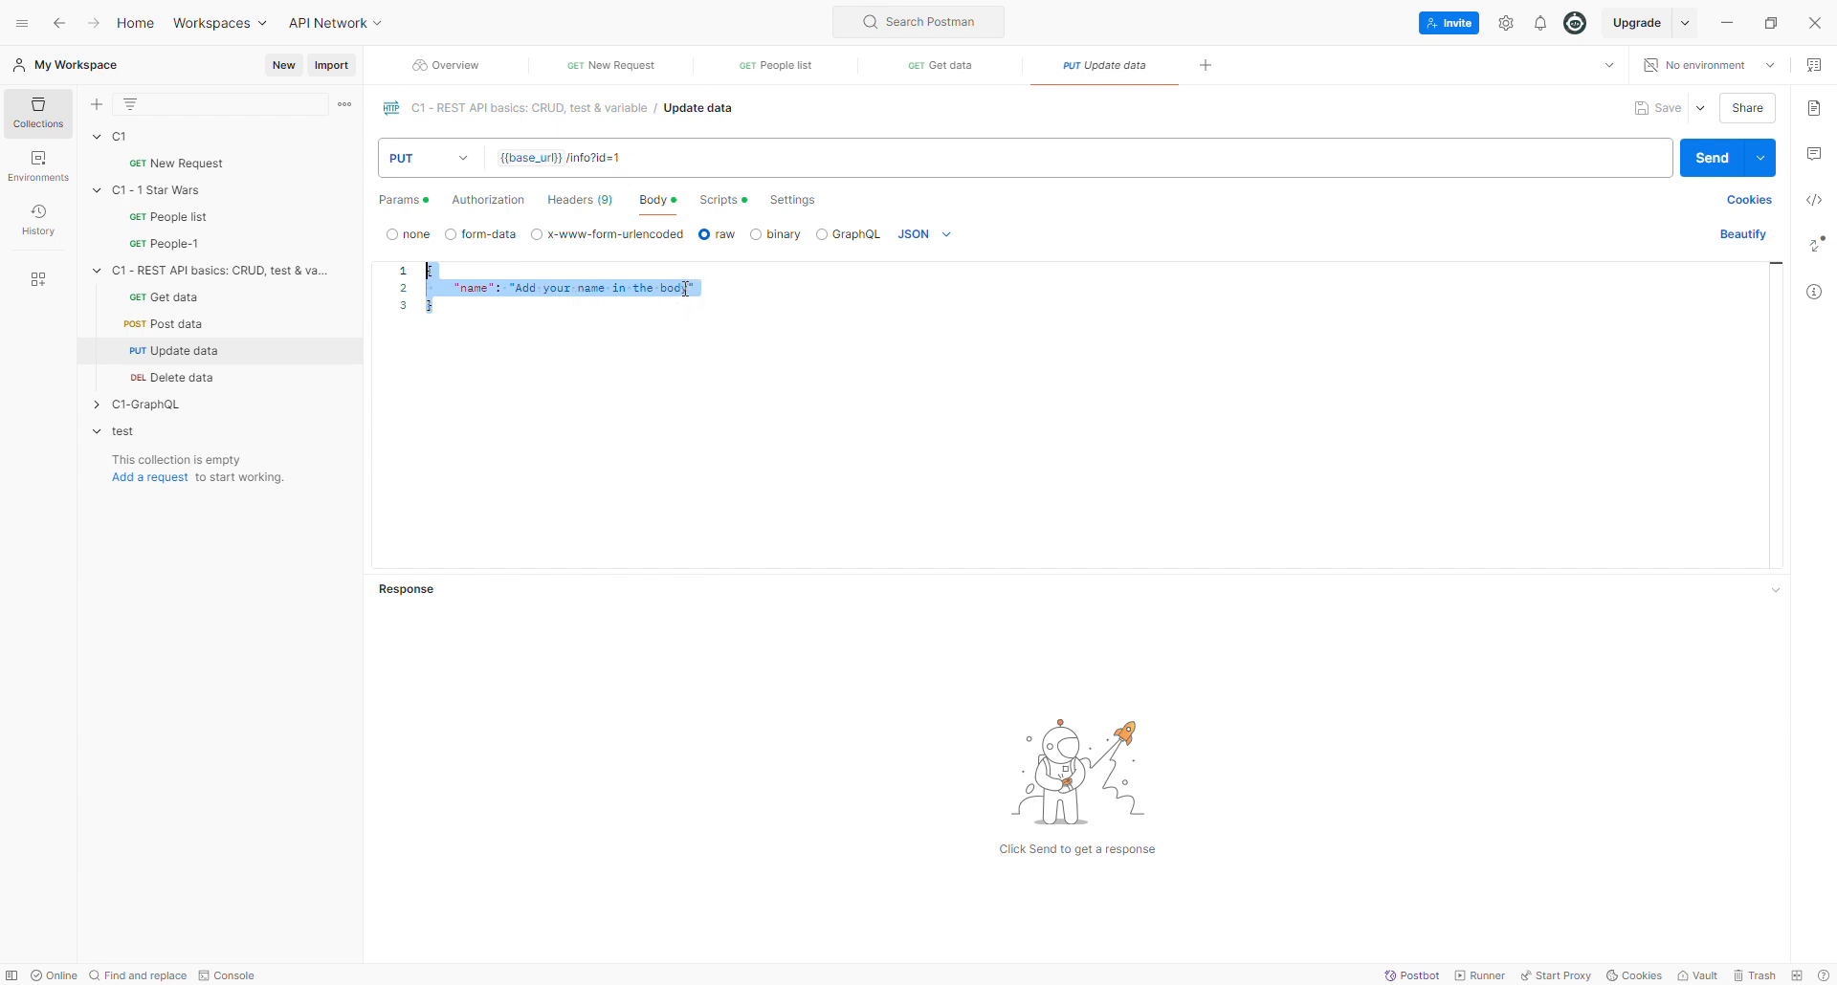
- Change the name value in the Update data request's JSON body to "Add your name in the body update" and save the request
double_click(479, 288)
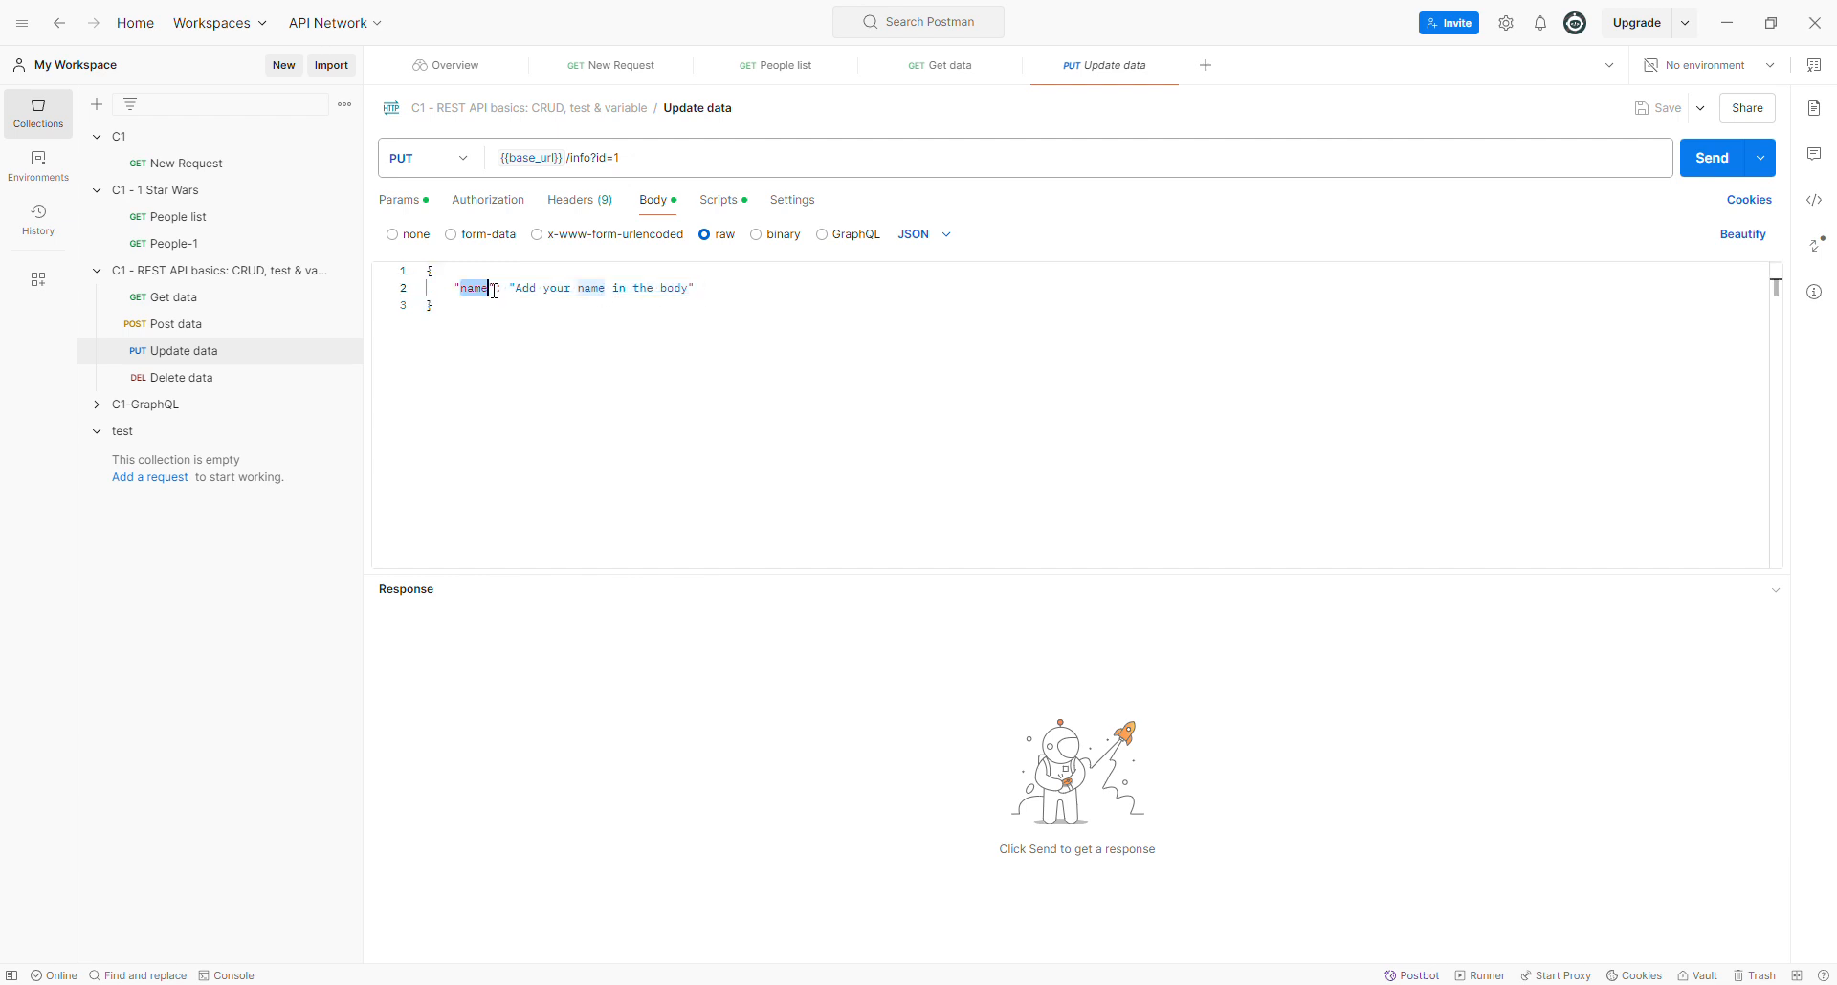
double_click(675, 288)
key(Right)
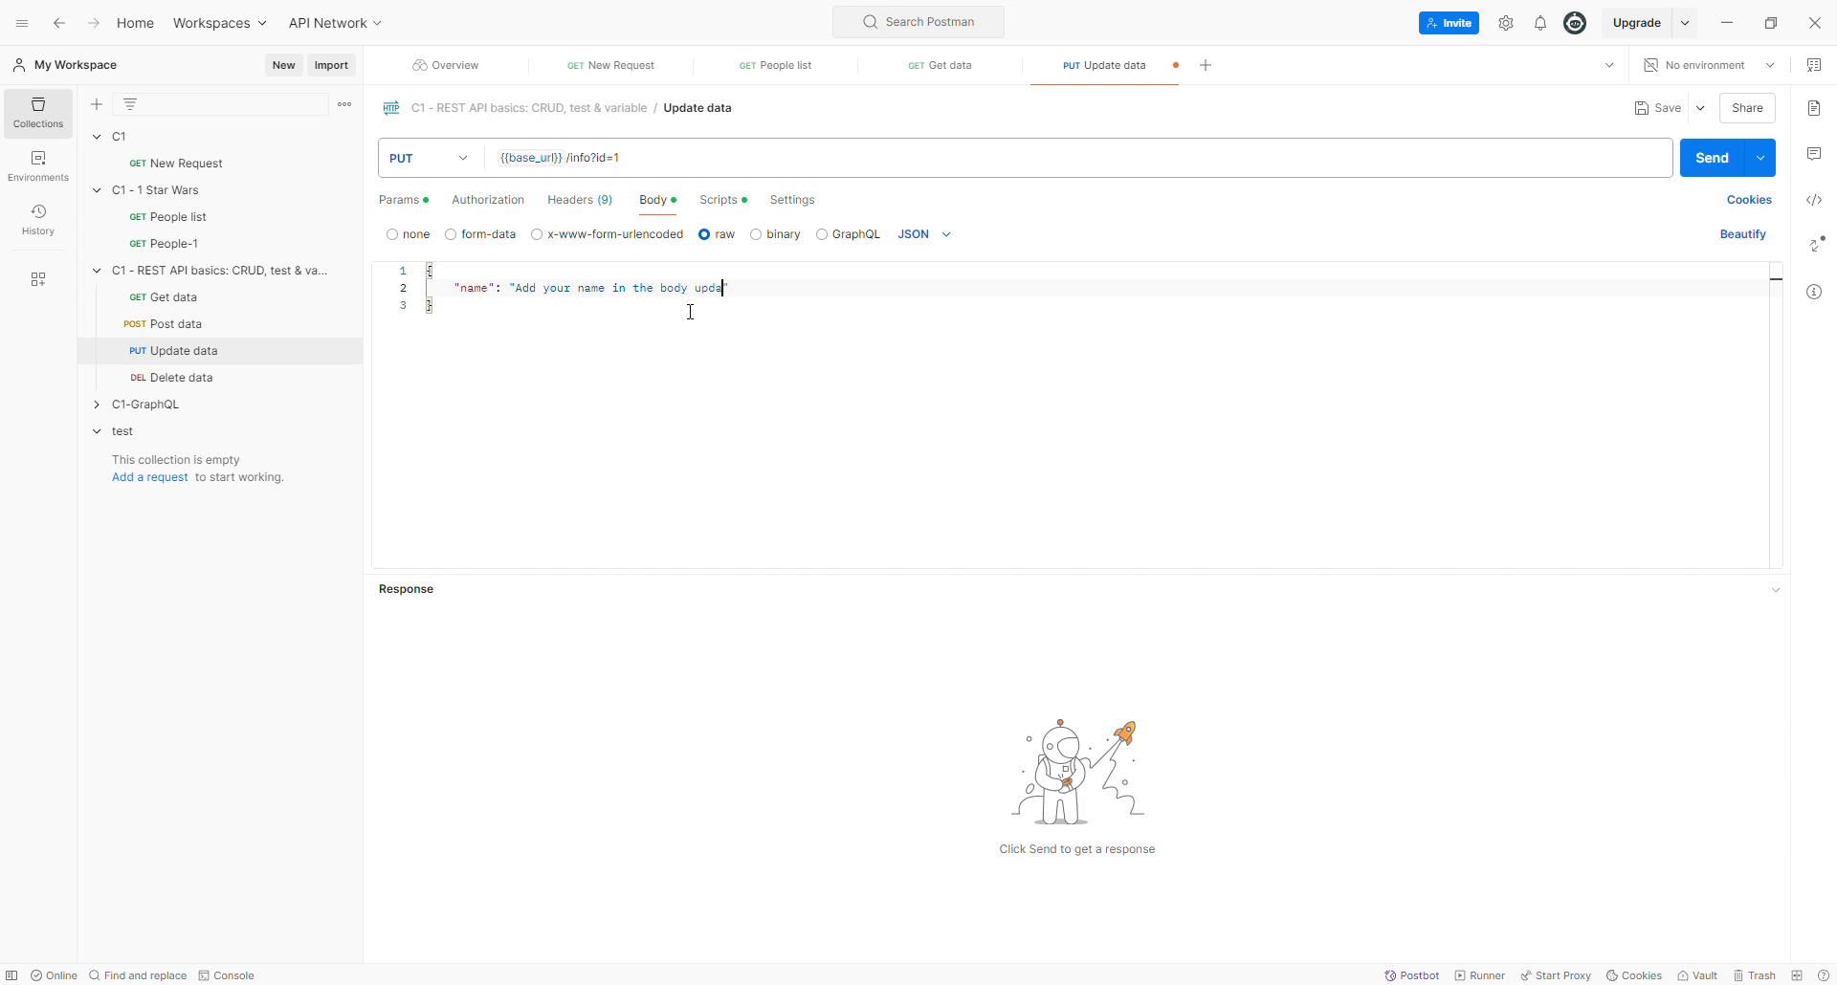
key(ctrl+s)
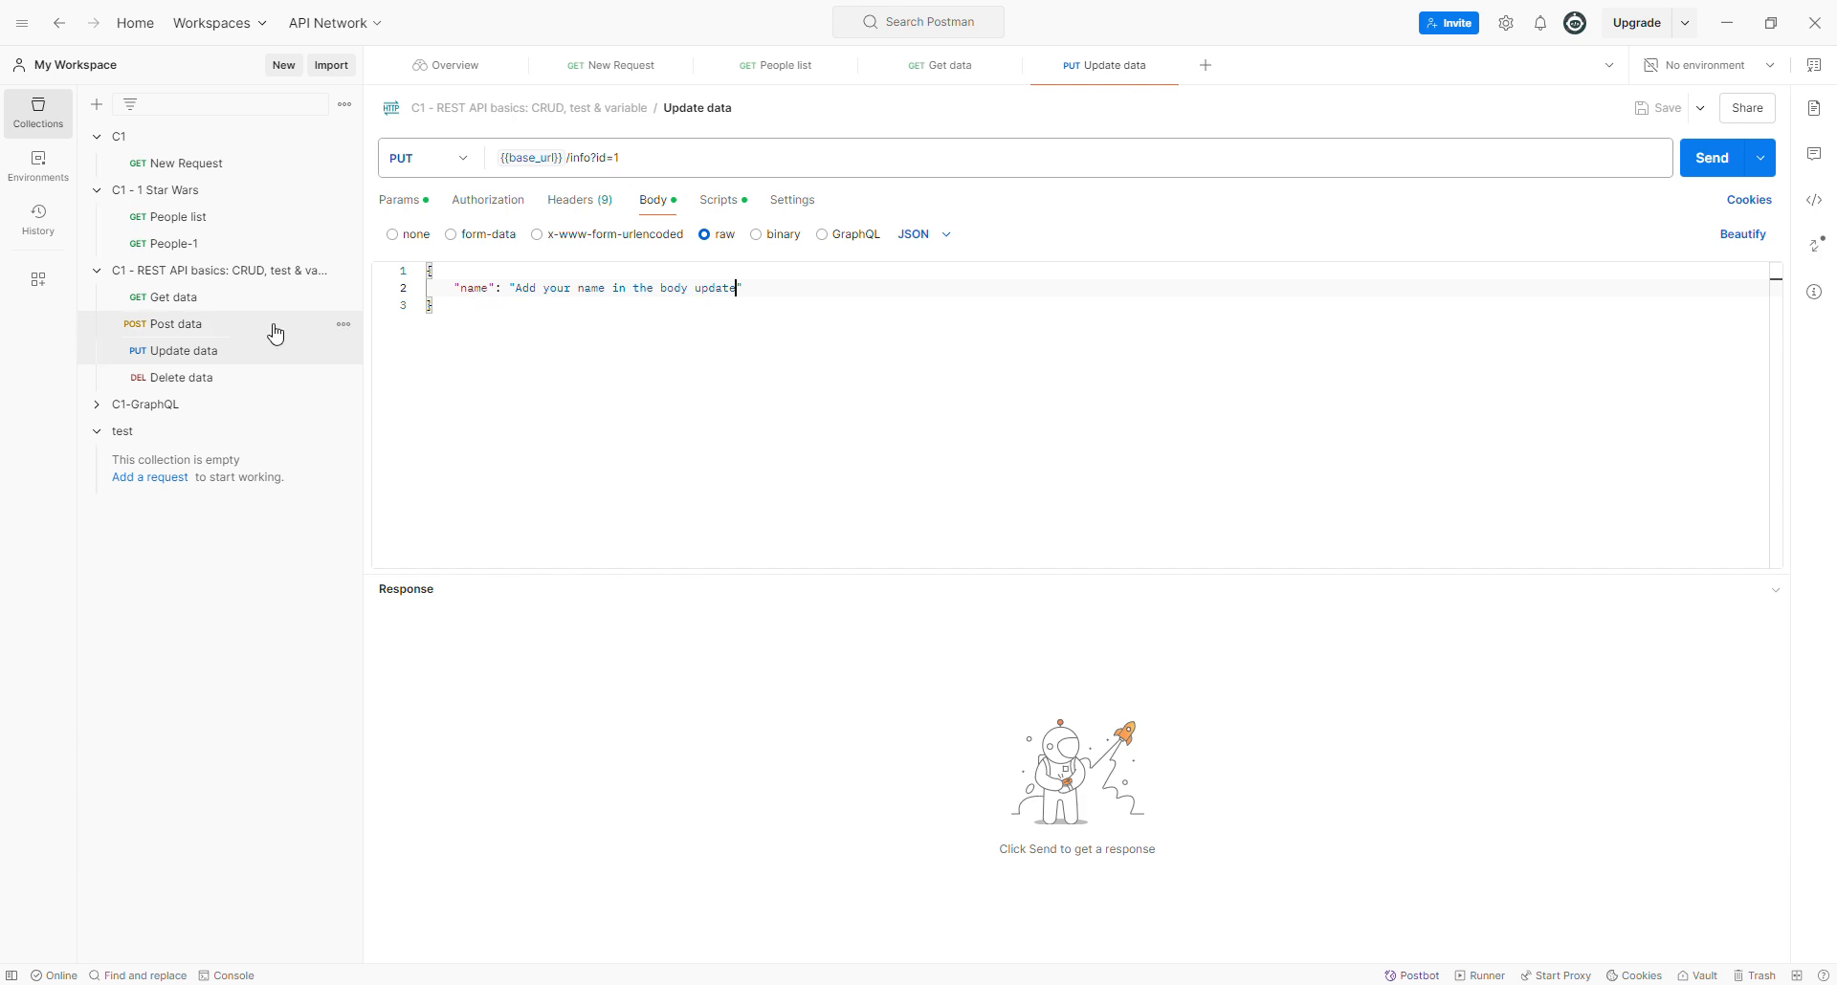
- Open the Delete data request, replace the fixed id value in its URL with the {{id}} variable, and save the request
click(219, 387)
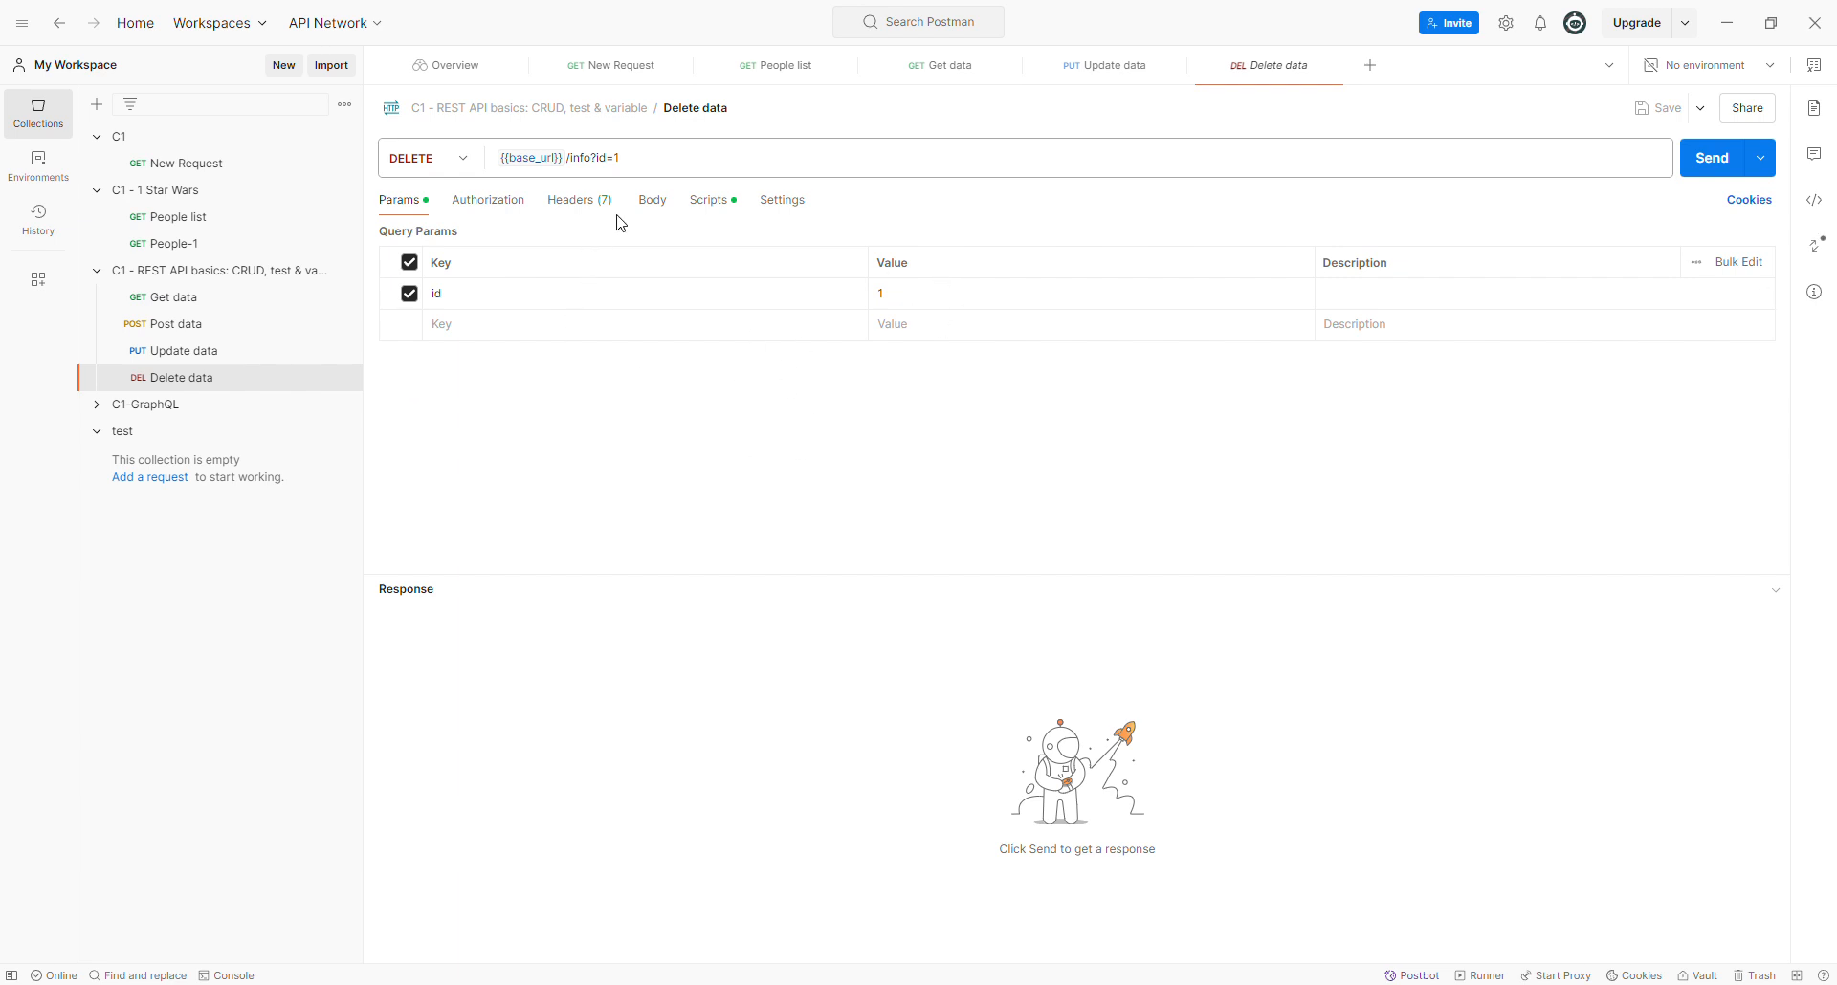
click(657, 203)
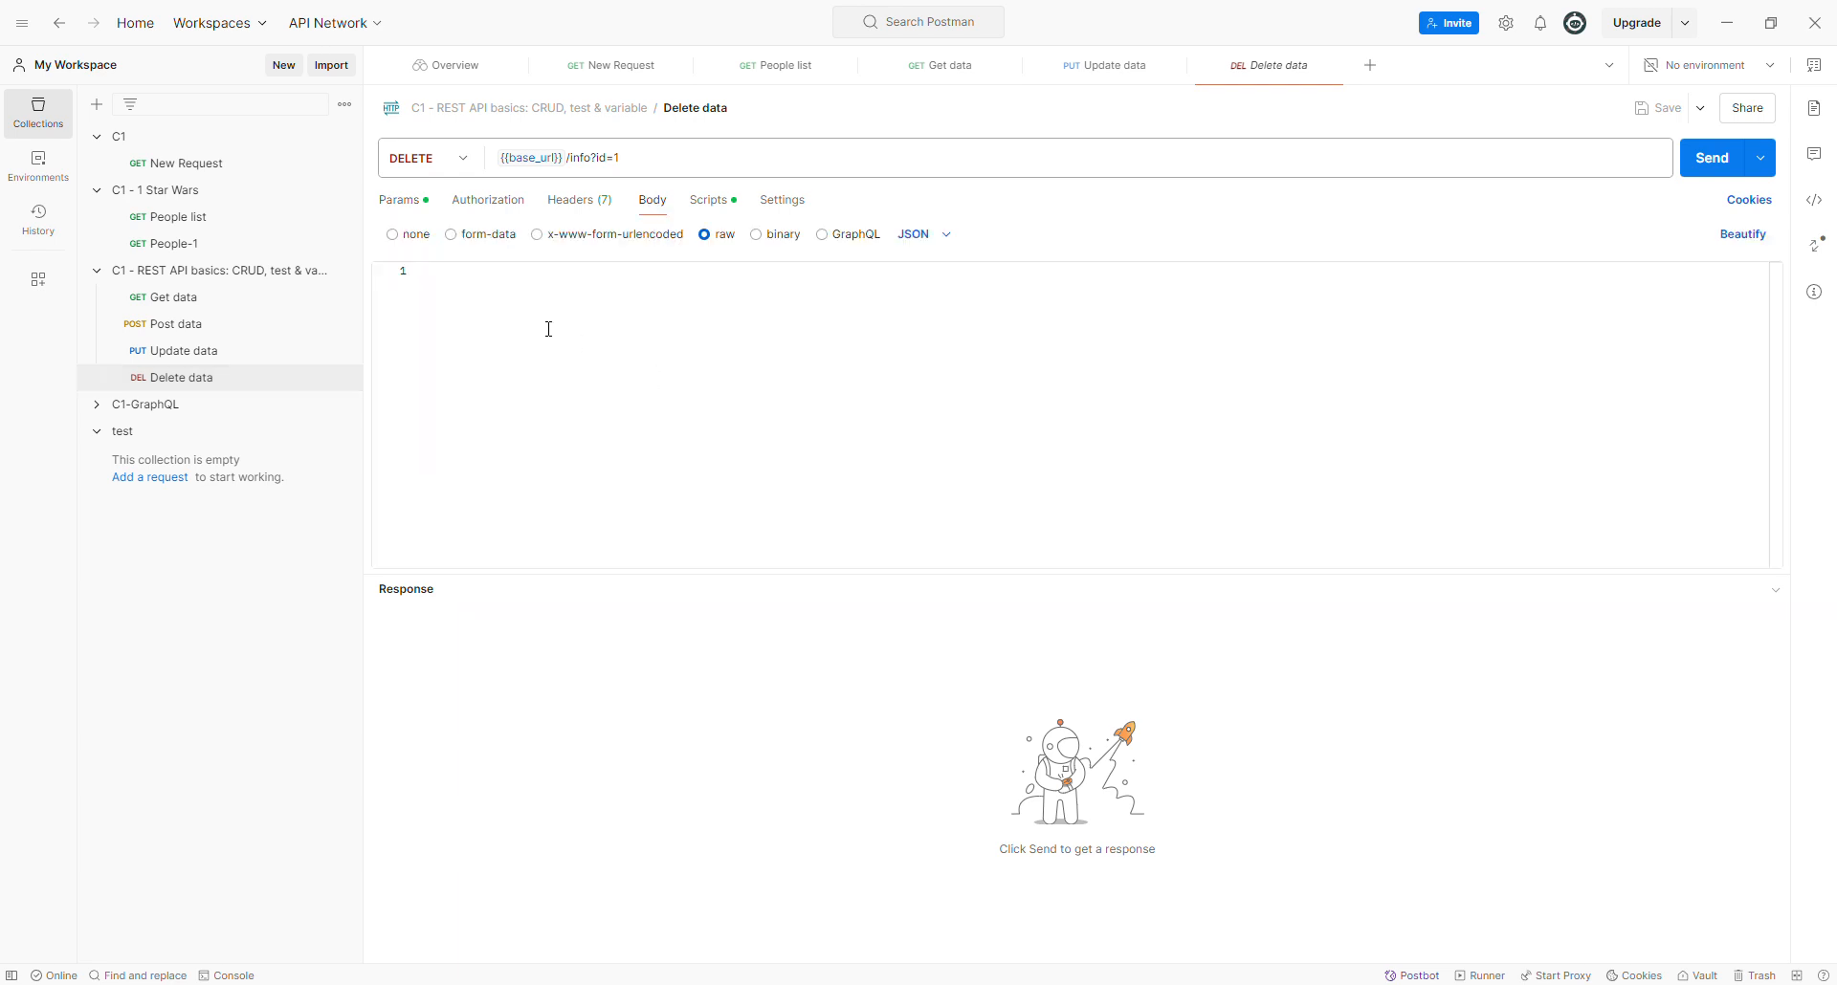
click(405, 200)
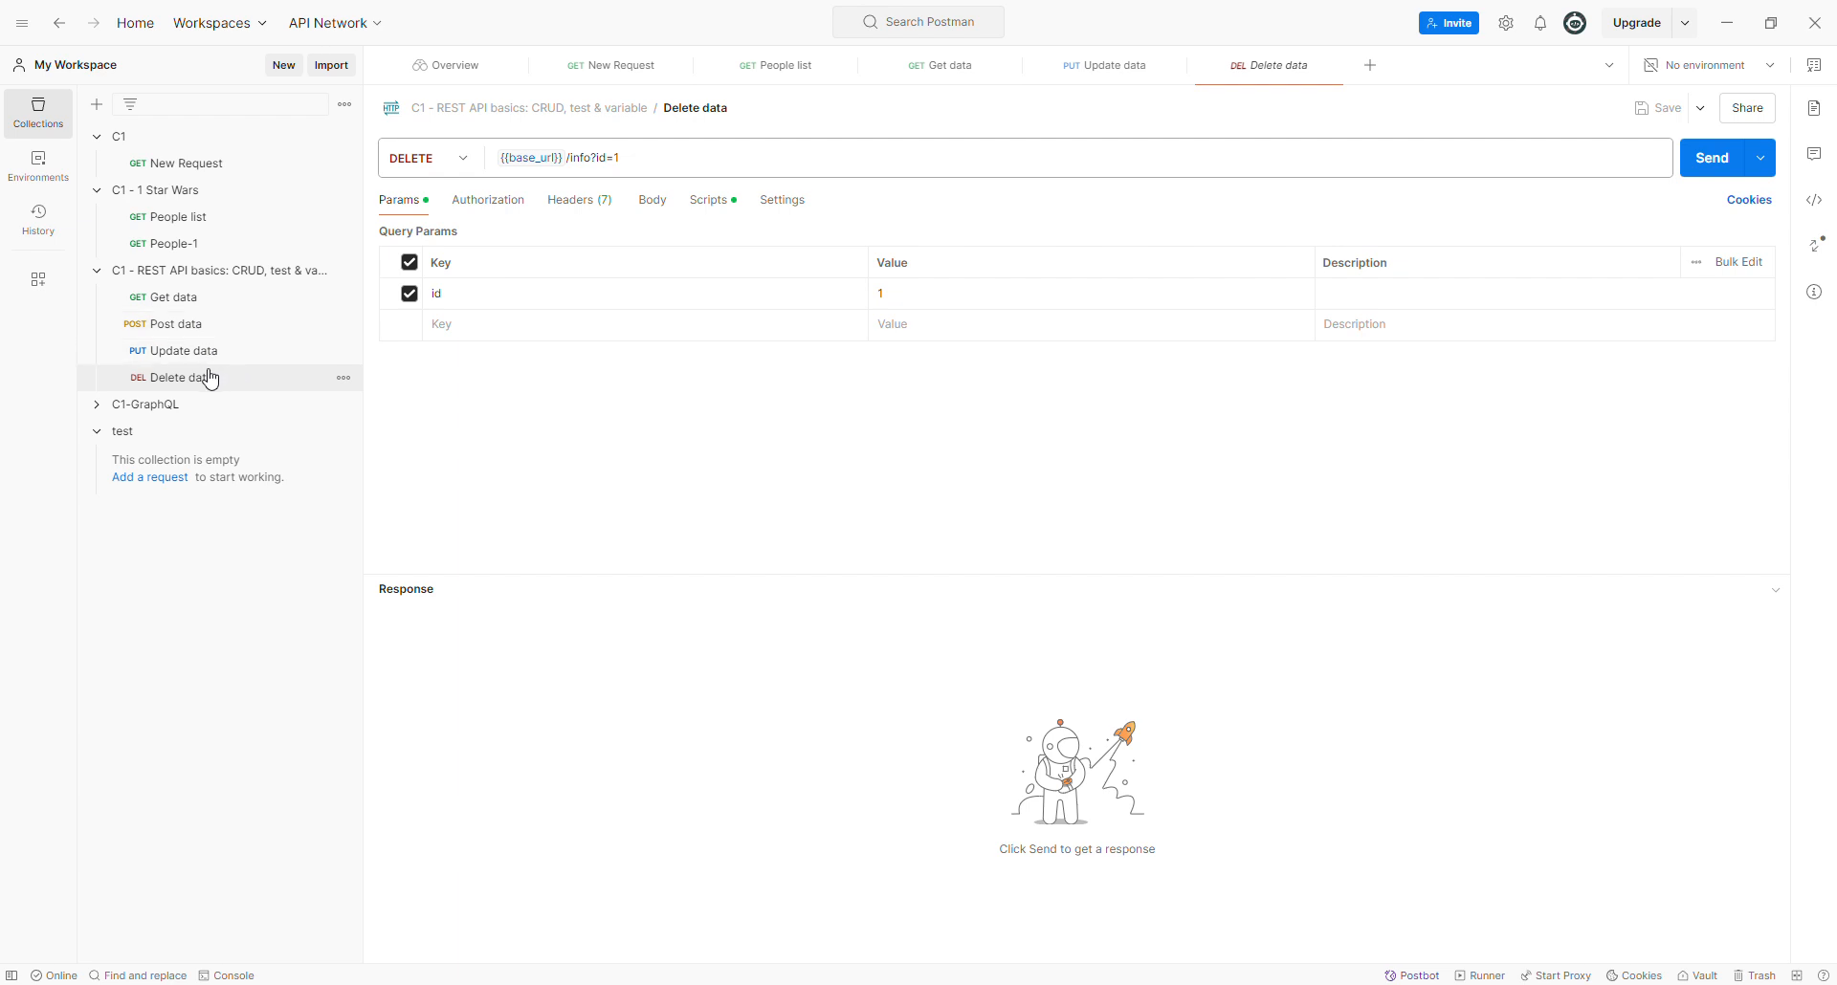
click(654, 158)
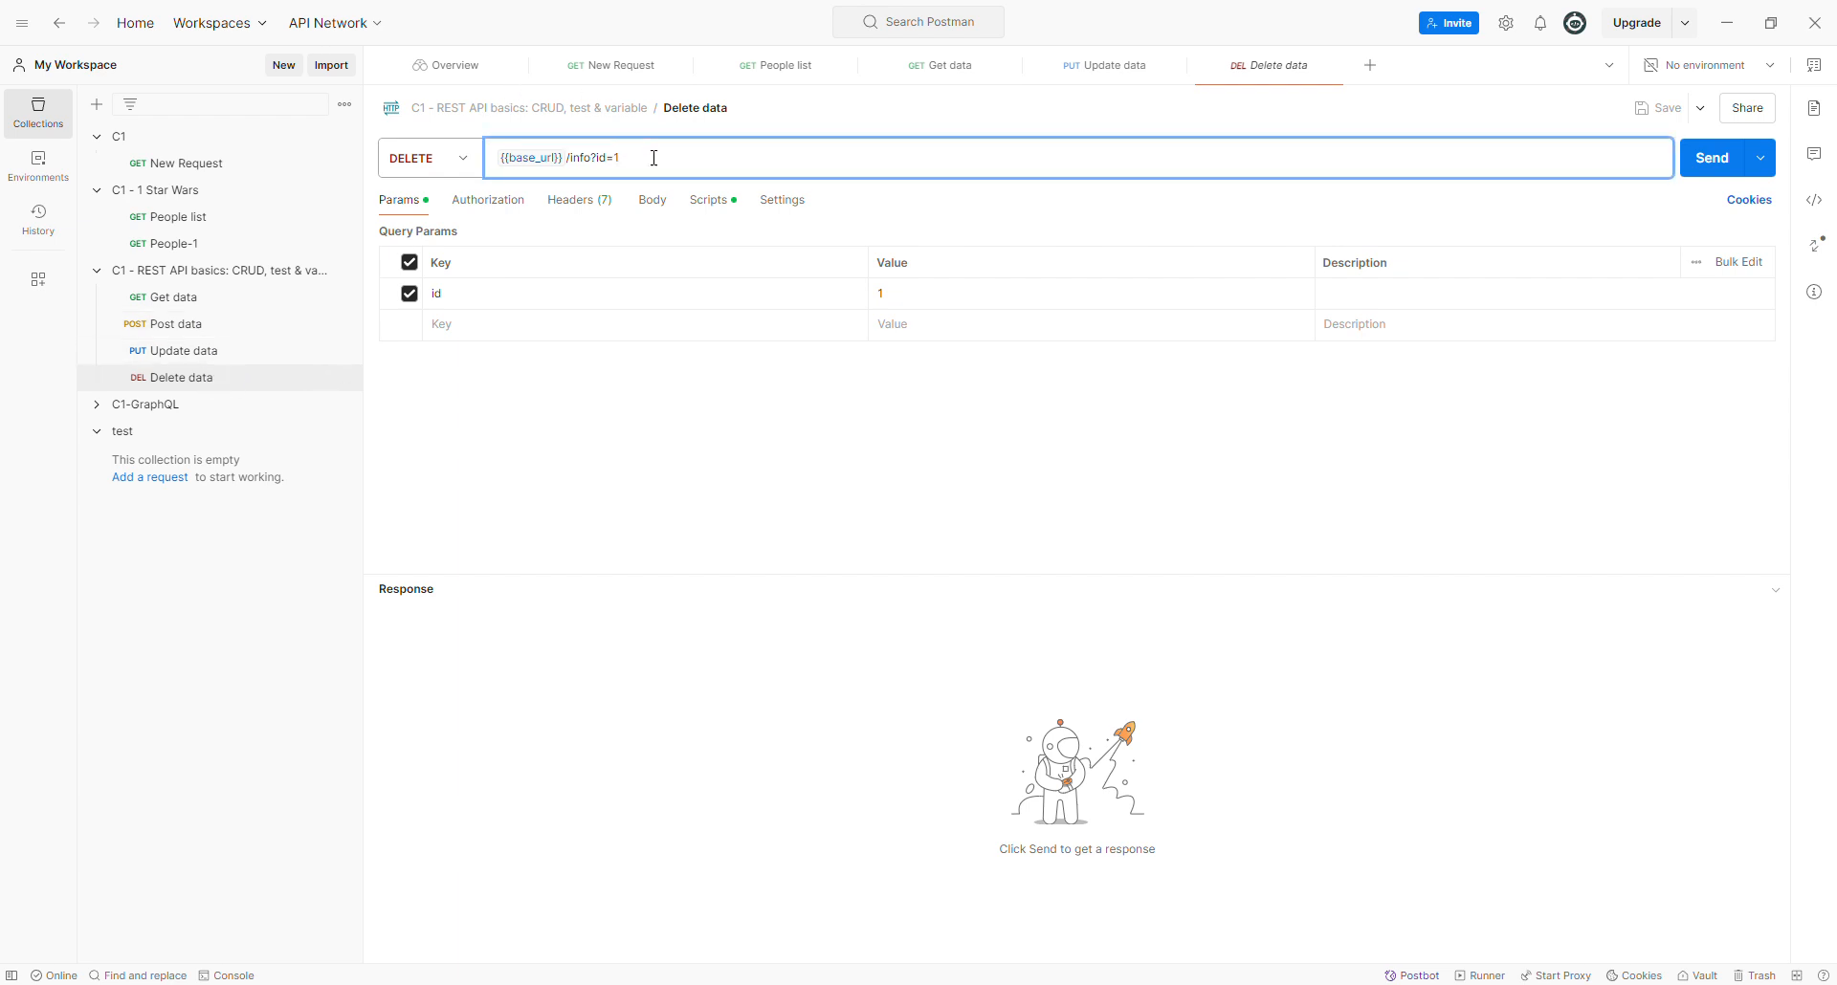
text({{id)
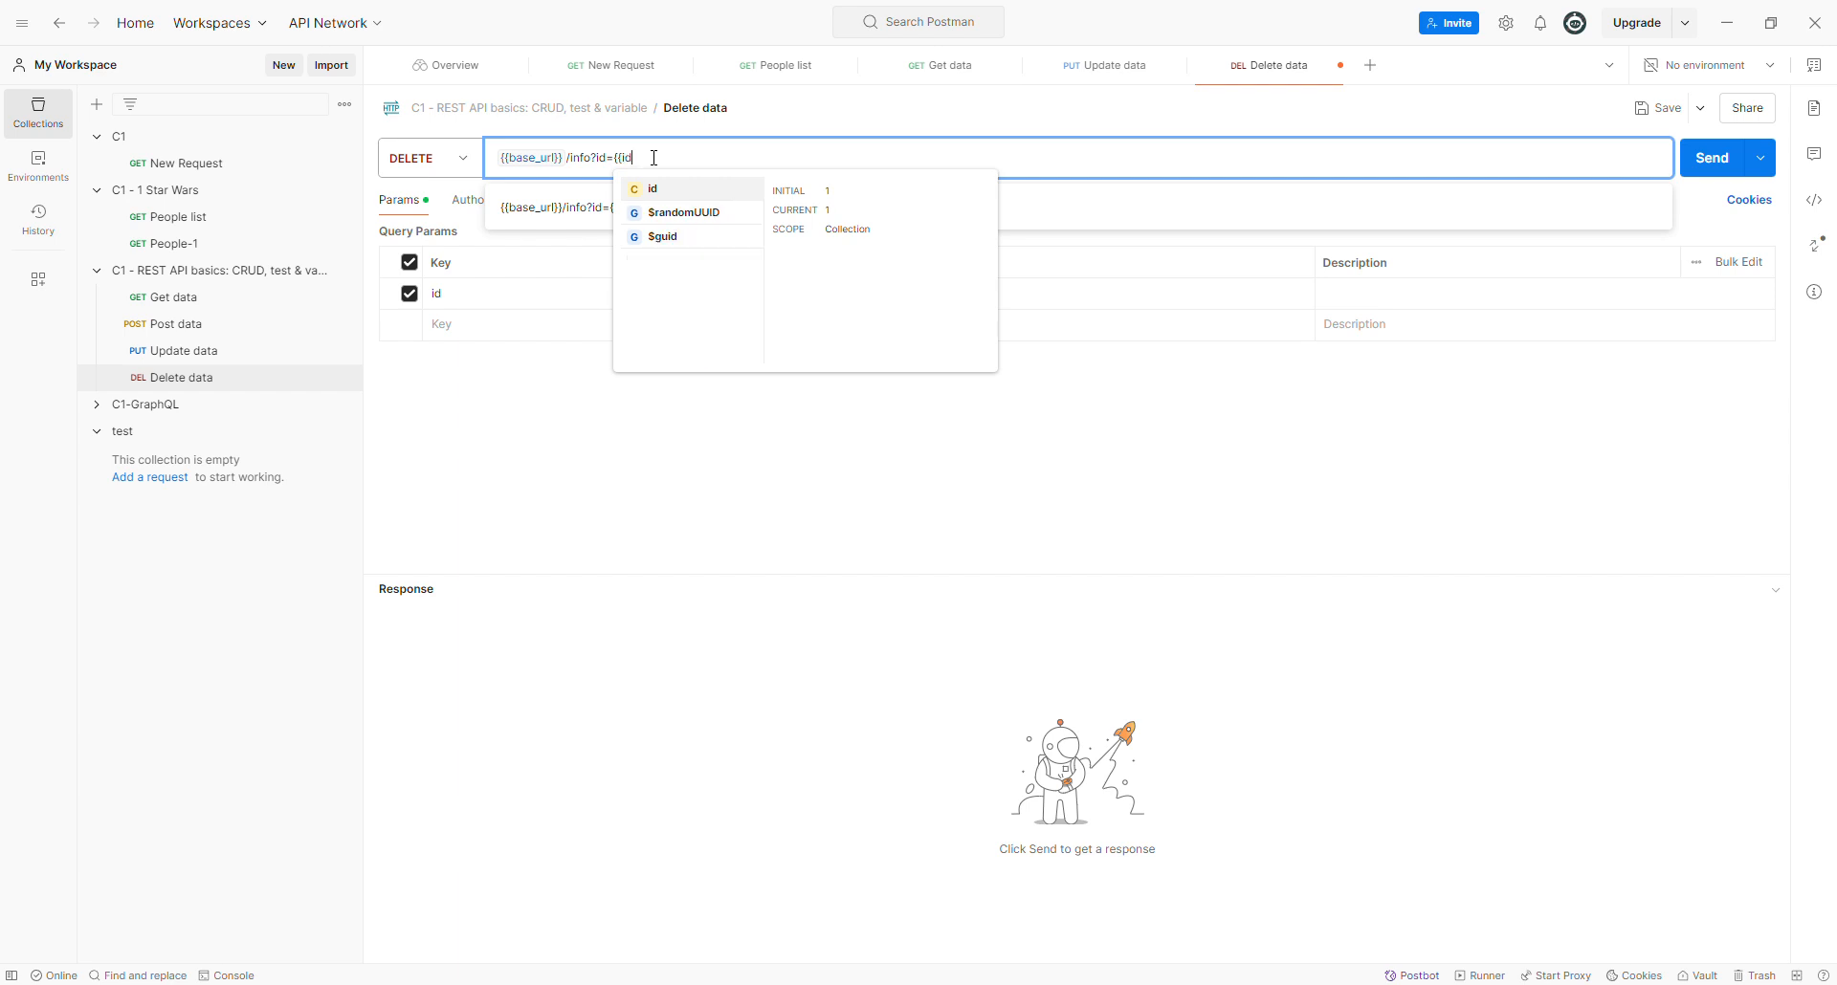
key(Return)
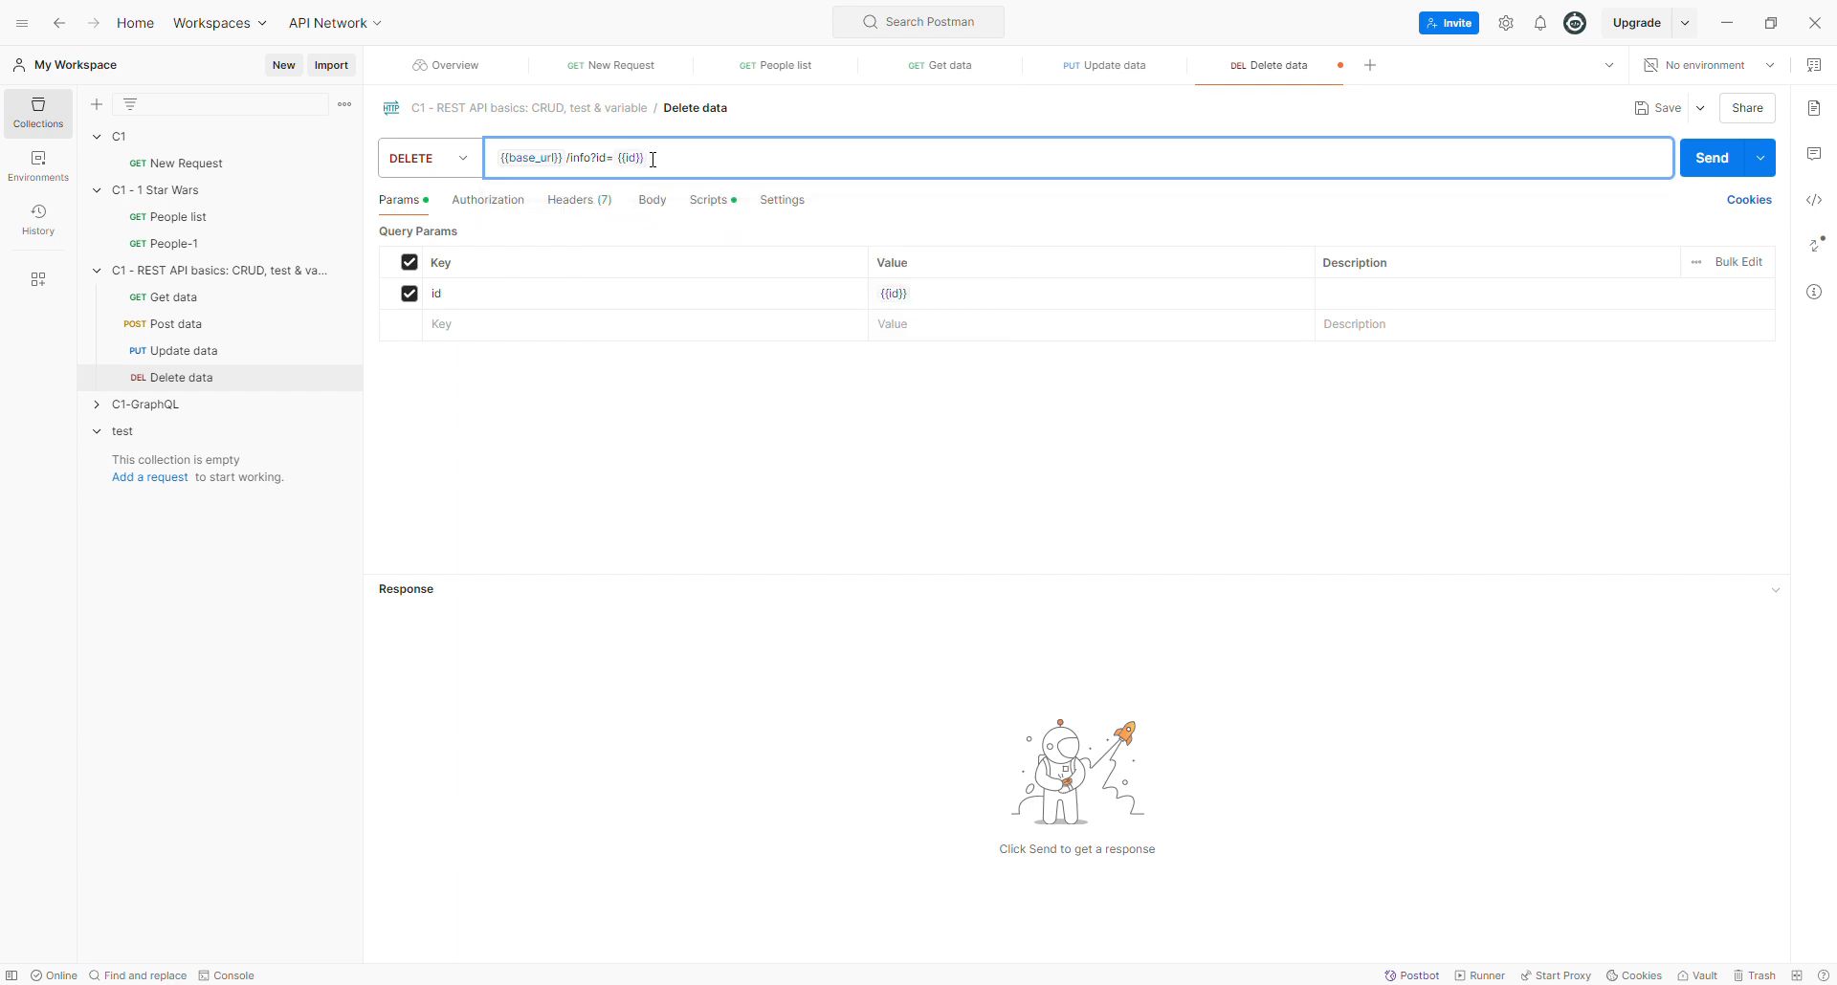
click(664, 459)
key(ctrl+s)
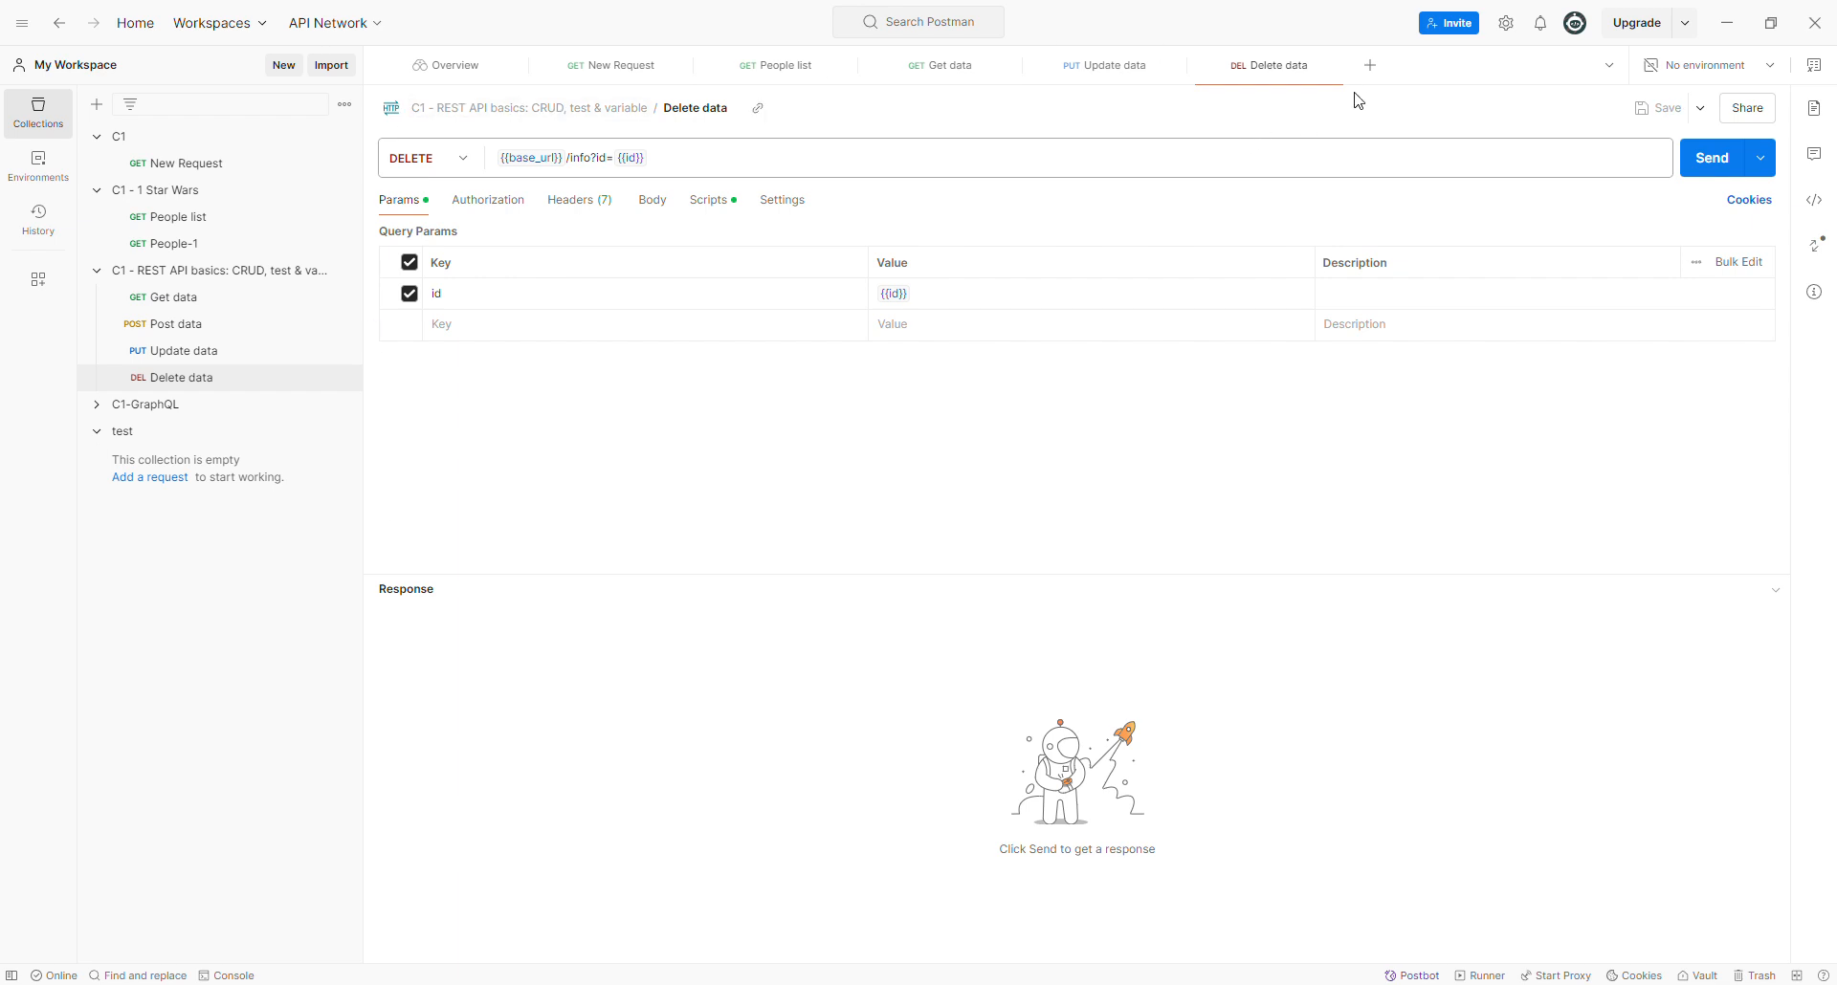
- Close the open Delete data, Update data, Get data and People list requests
click(1335, 67)
click(1174, 65)
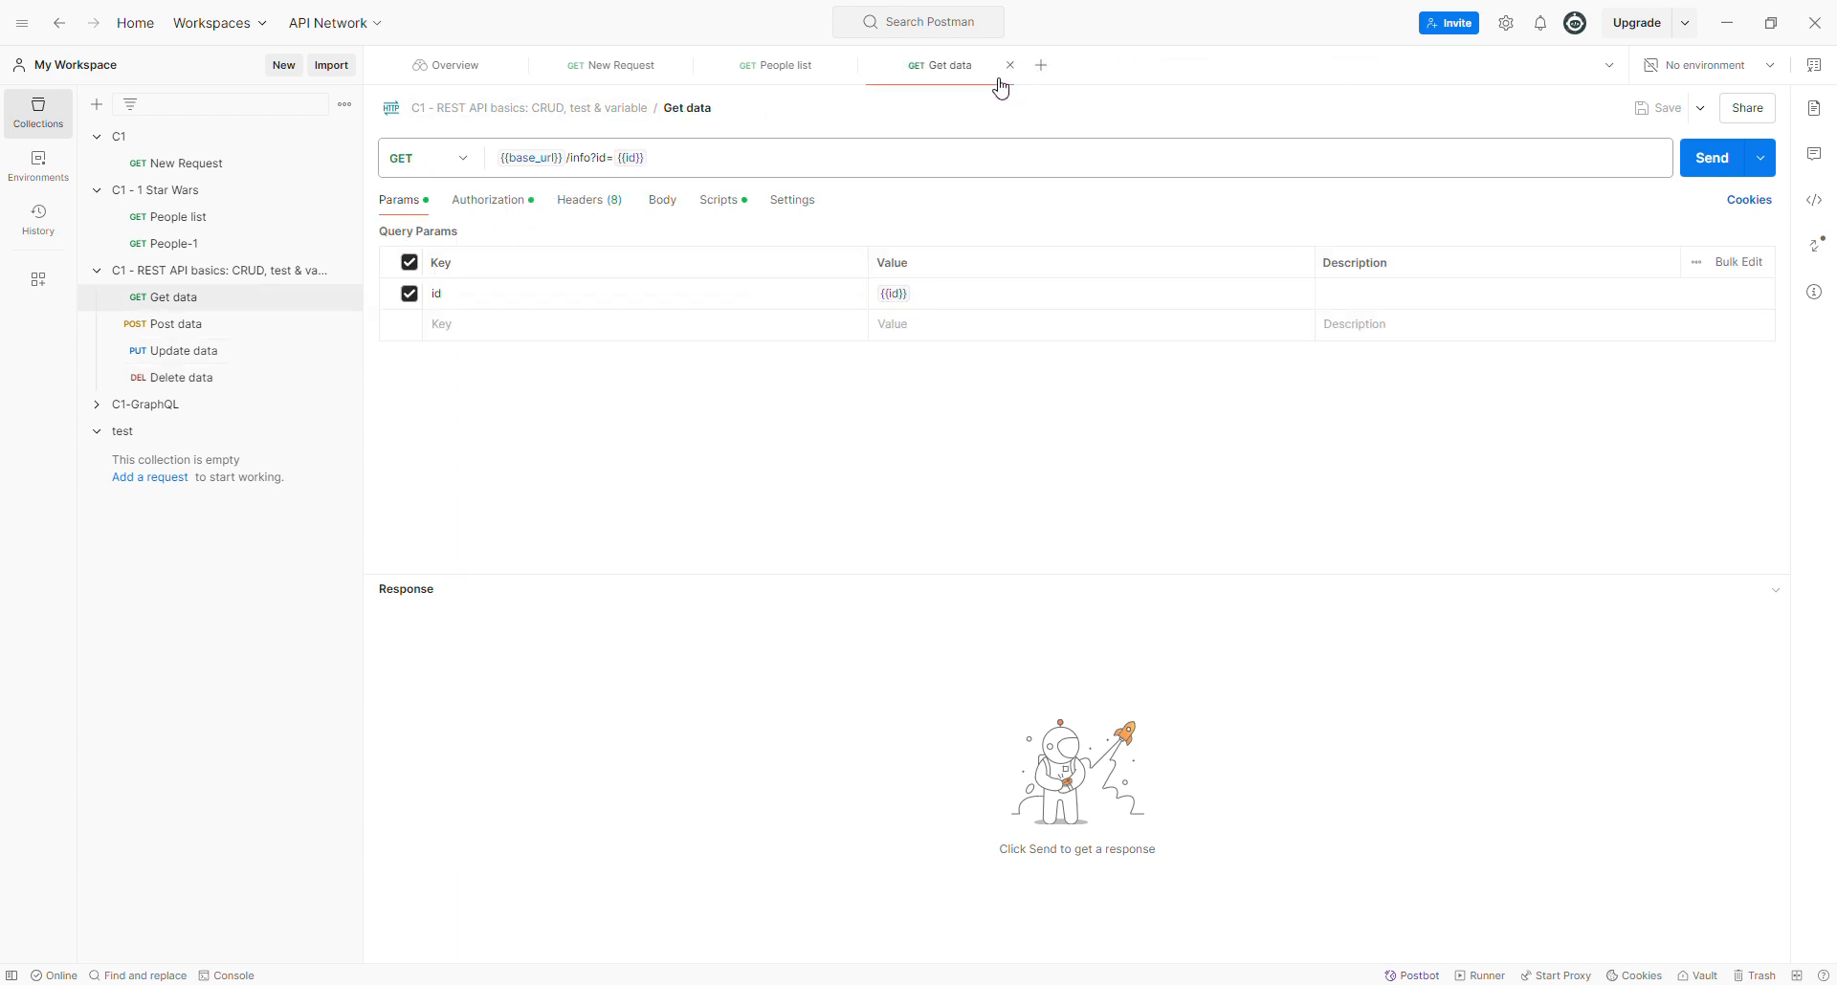
click(1007, 66)
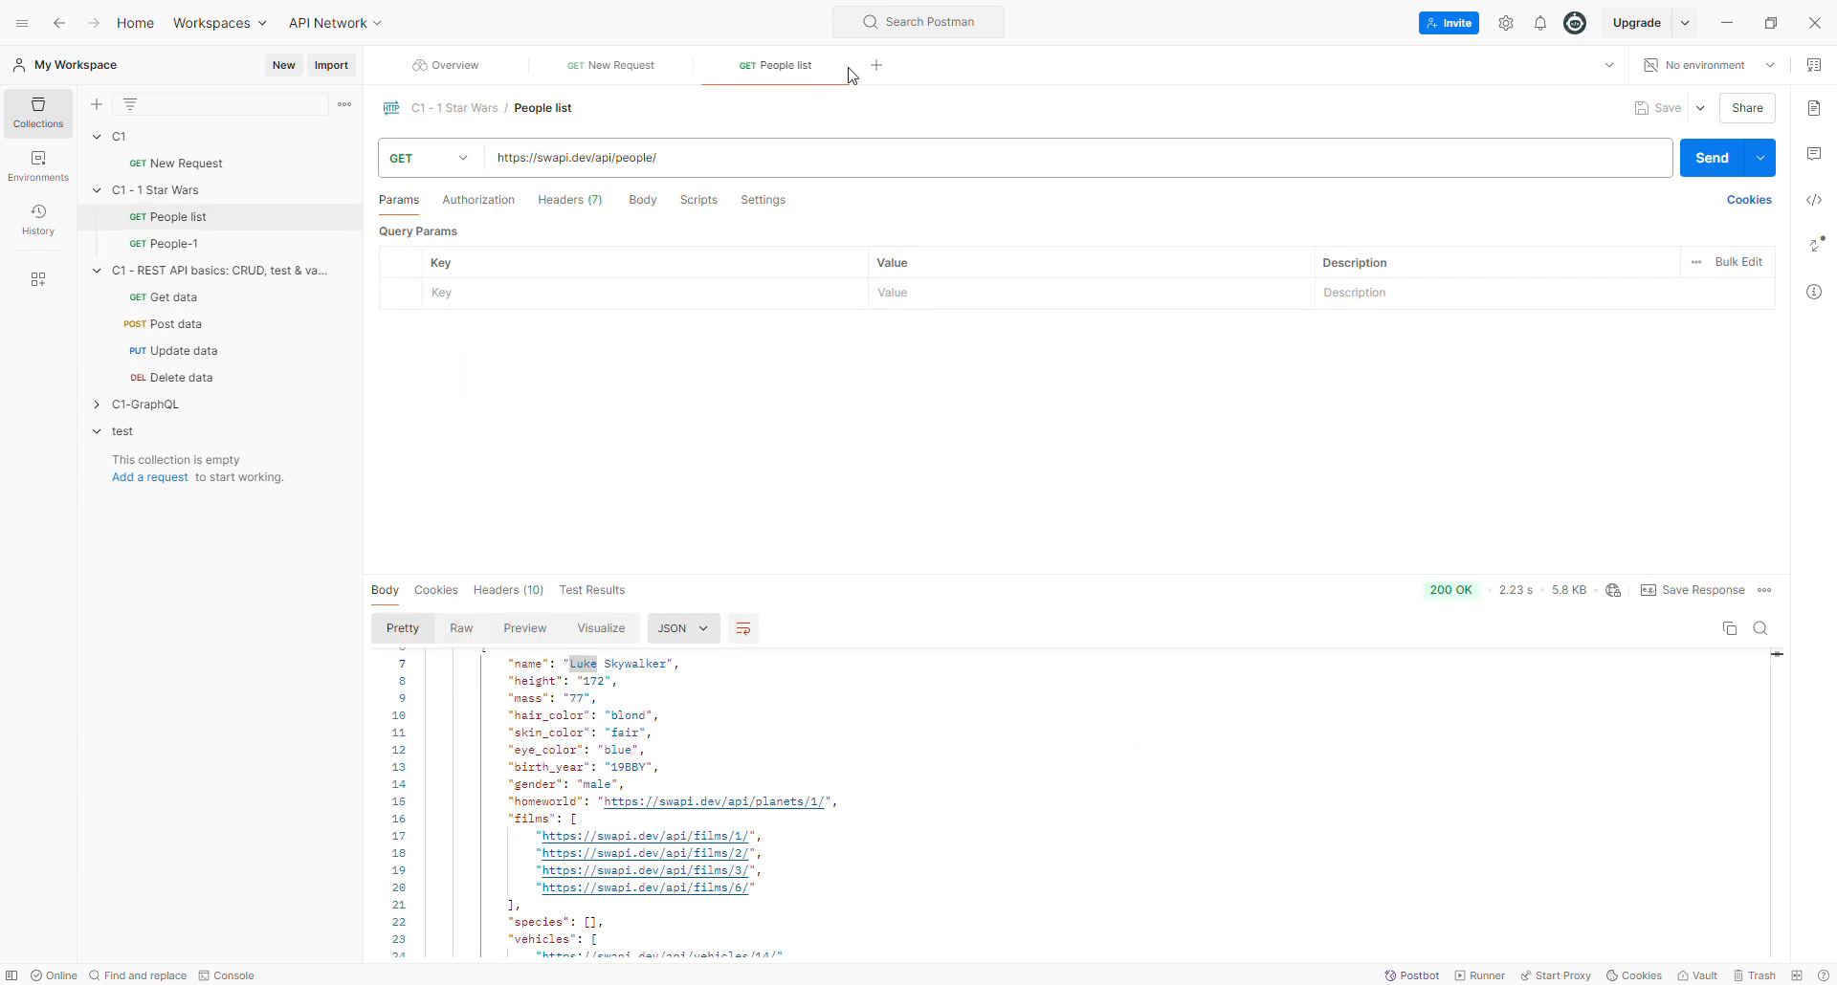
click(845, 66)
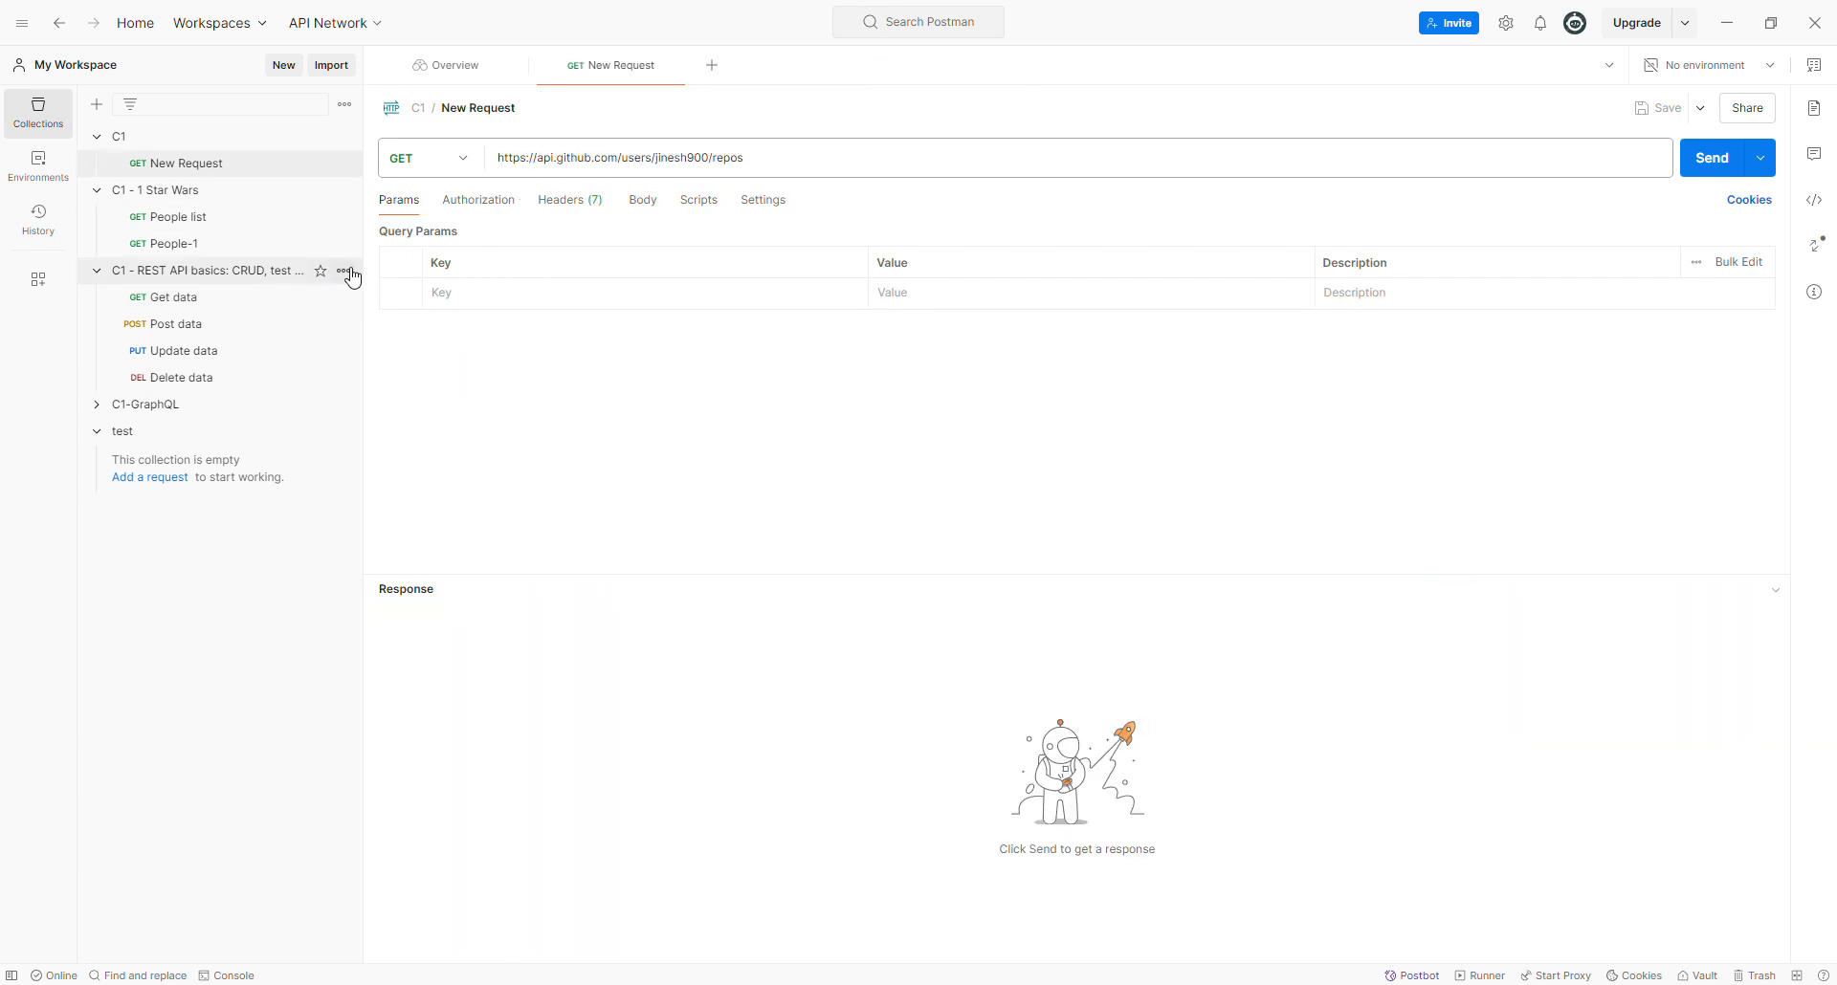
- Run the C1 - REST API basics collection manually with all four requests, persisting responses for the session
click(343, 270)
click(278, 369)
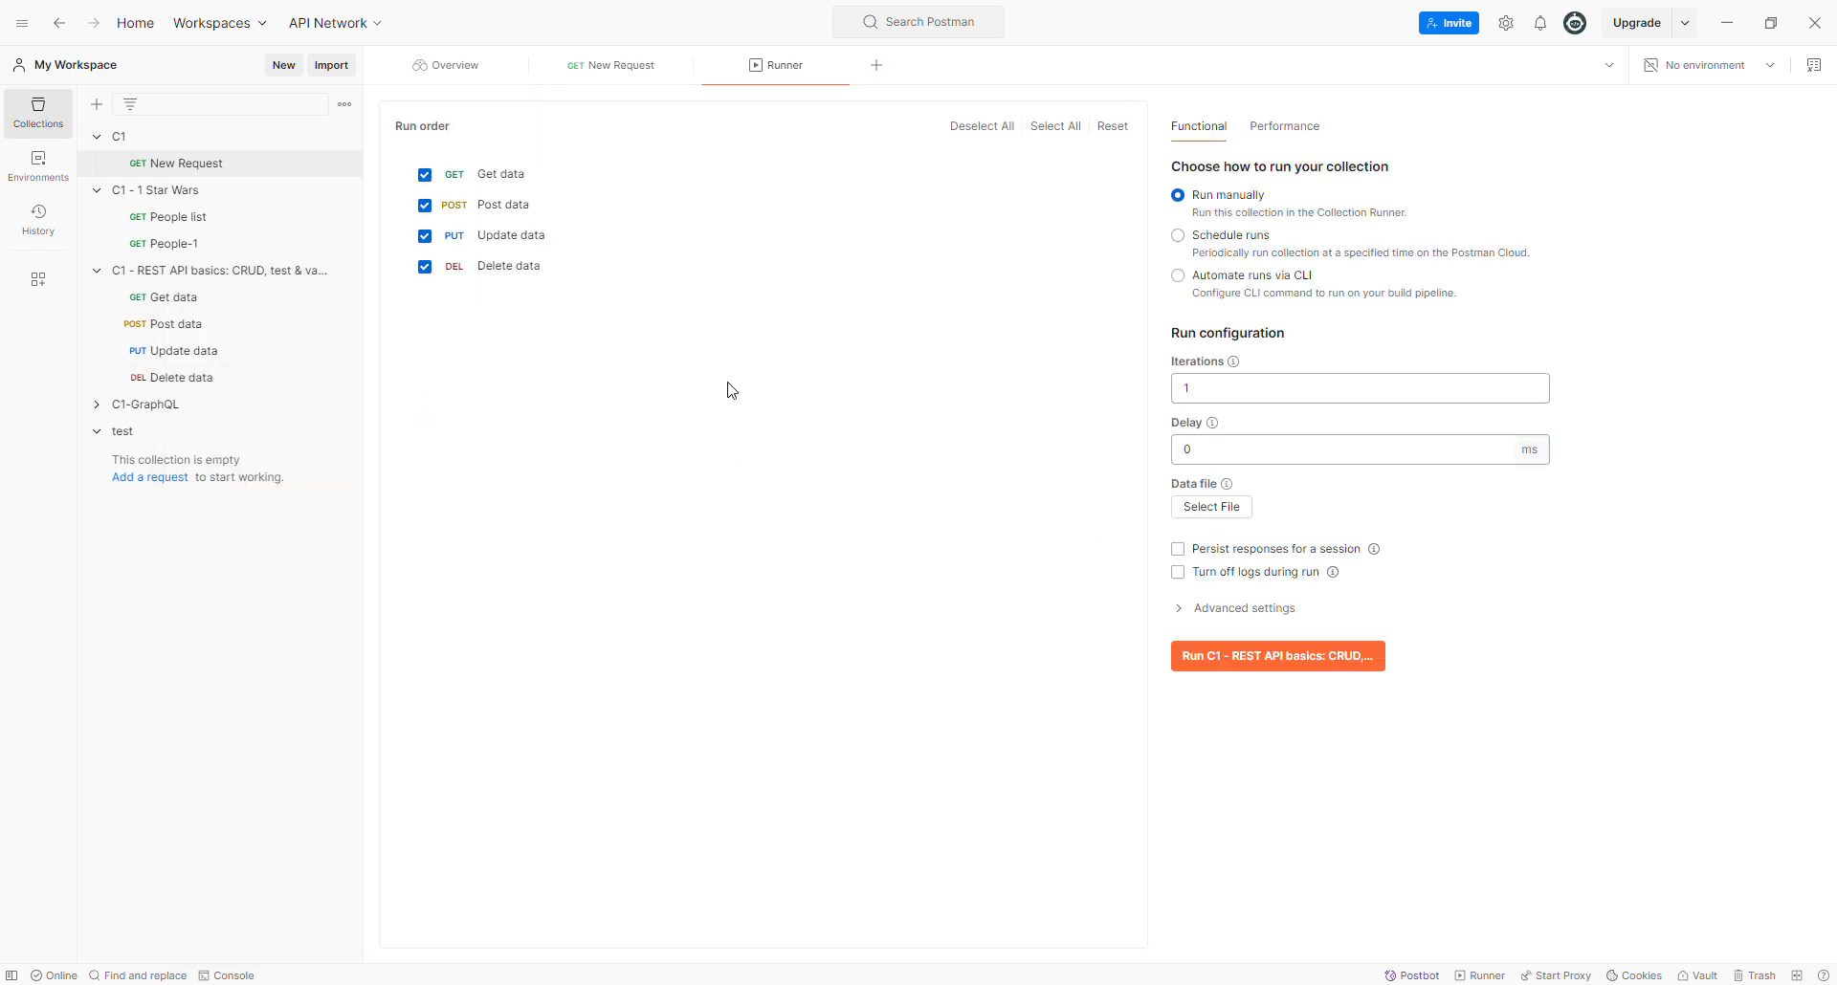
click(1178, 551)
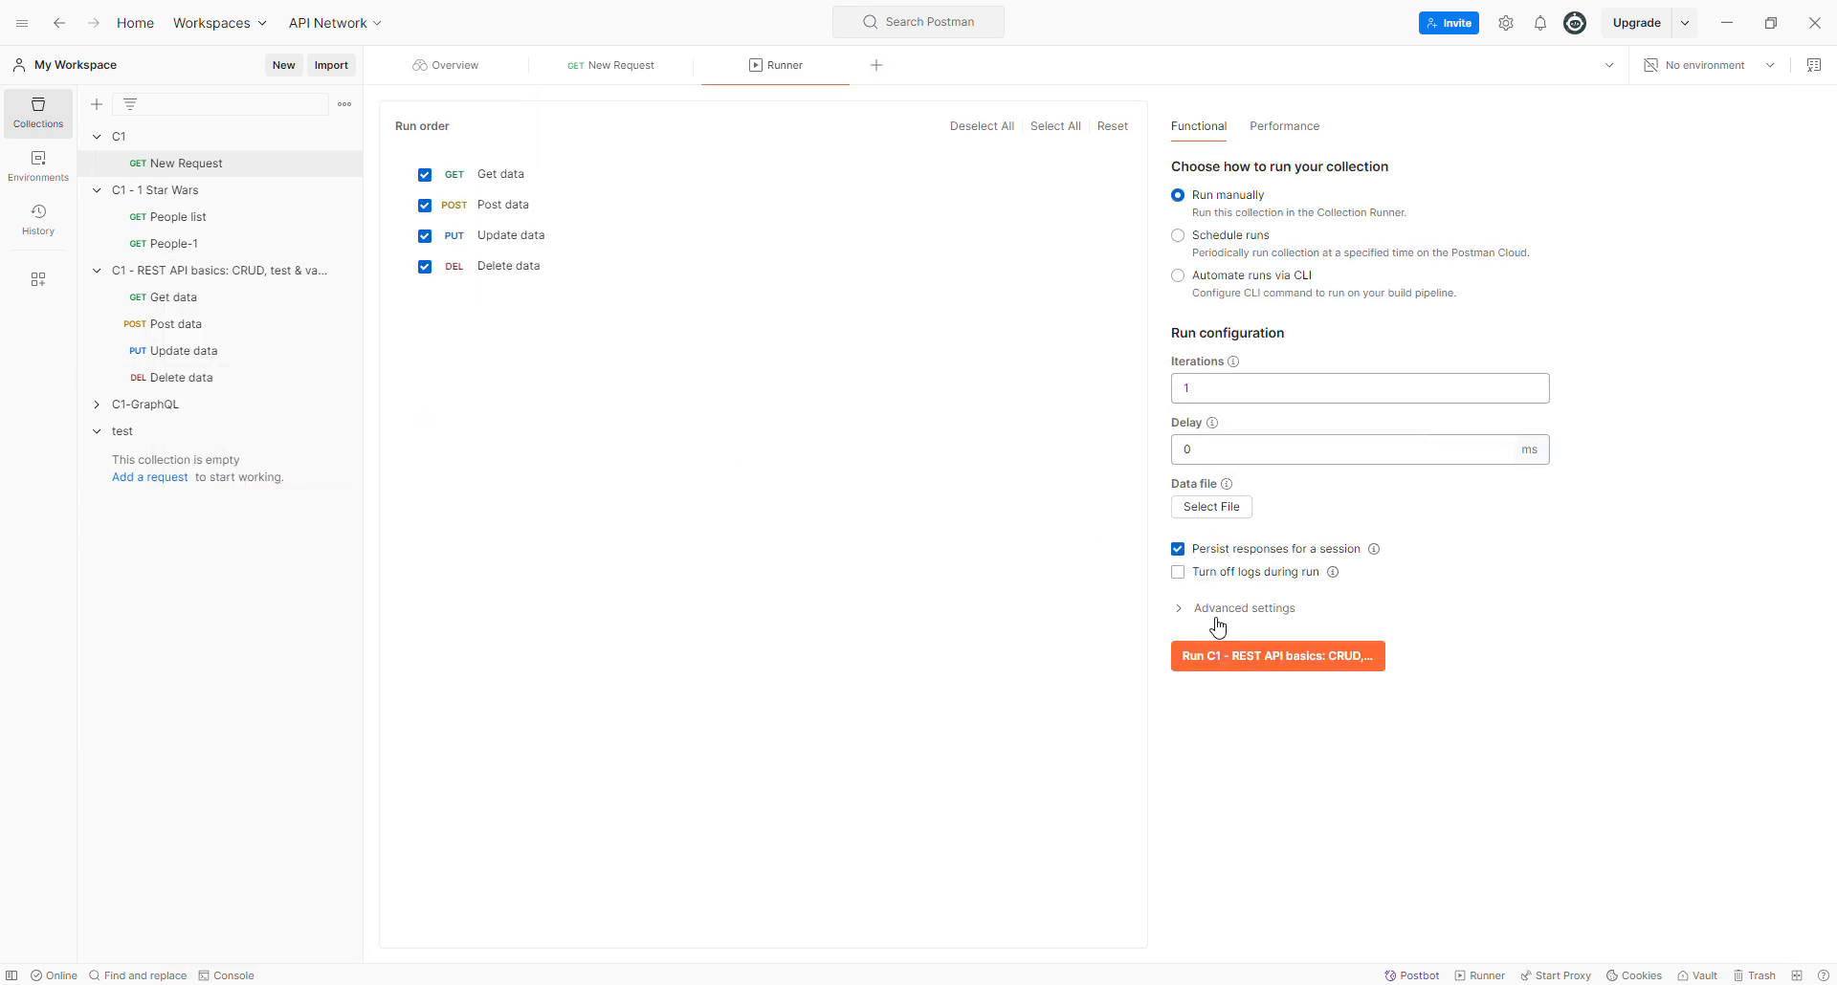
click(1258, 660)
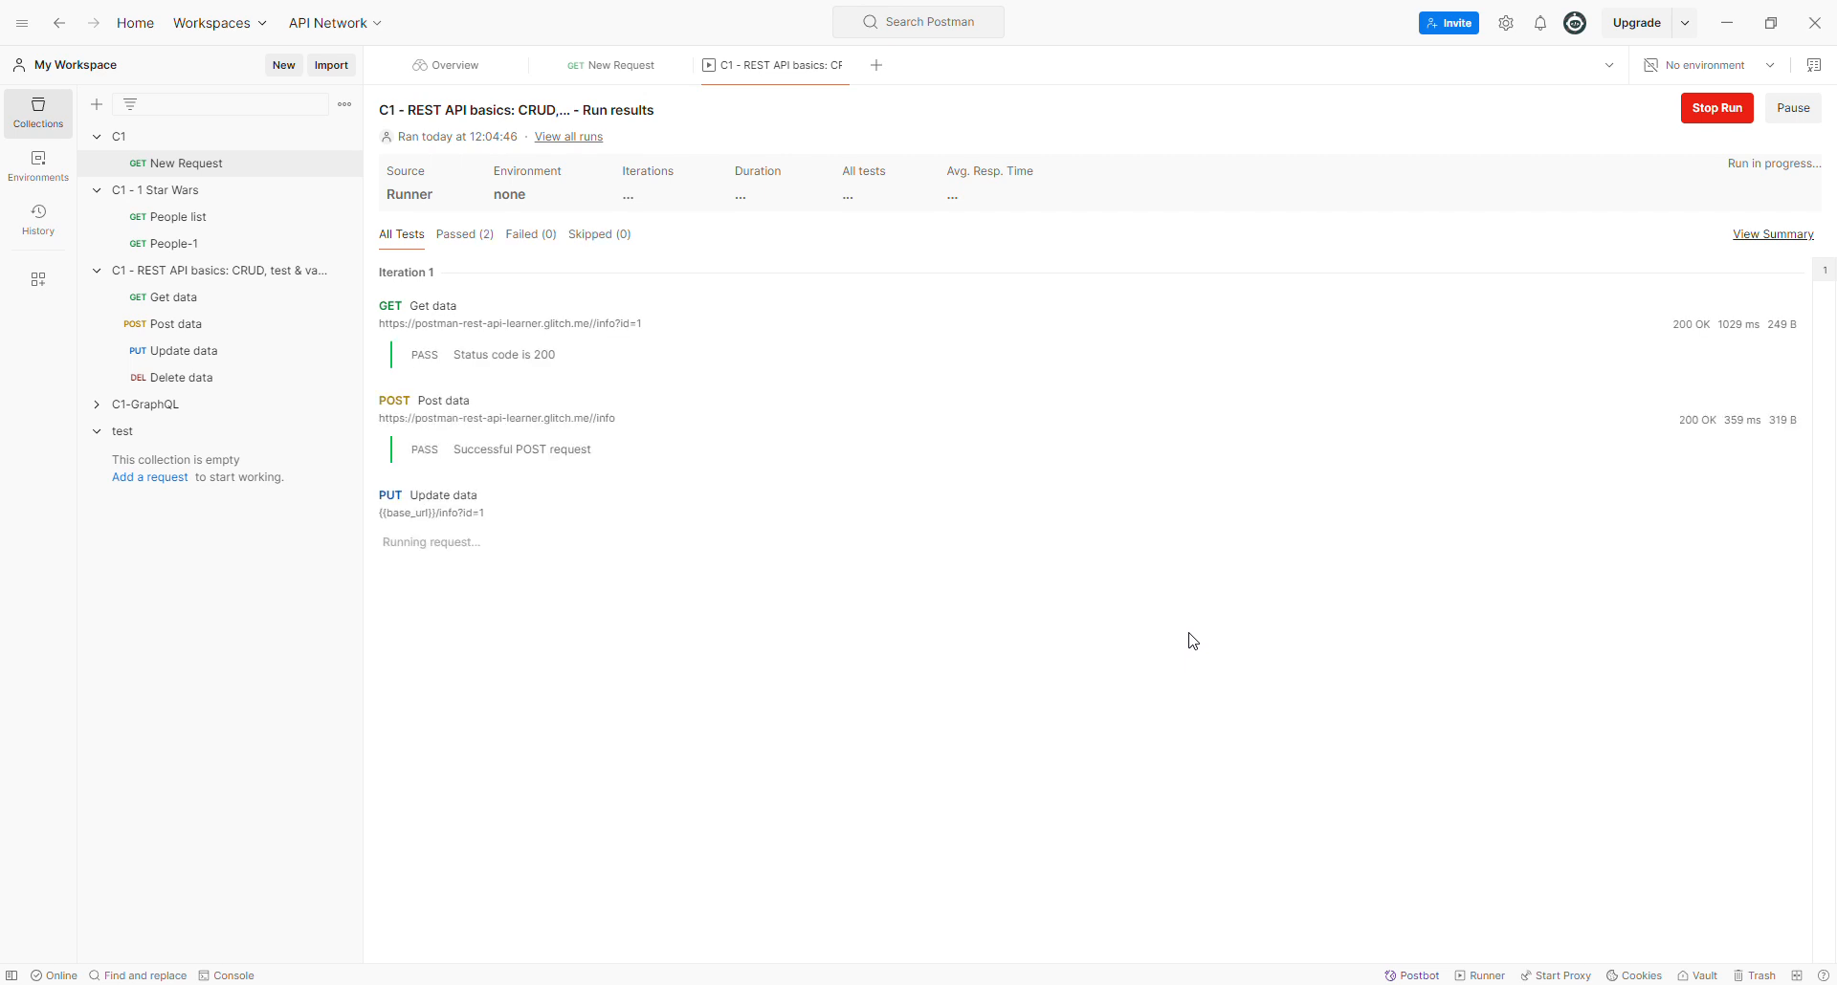
- Inspect the responses of the Get, Post, Update and Delete data requests in the run results
click(702, 342)
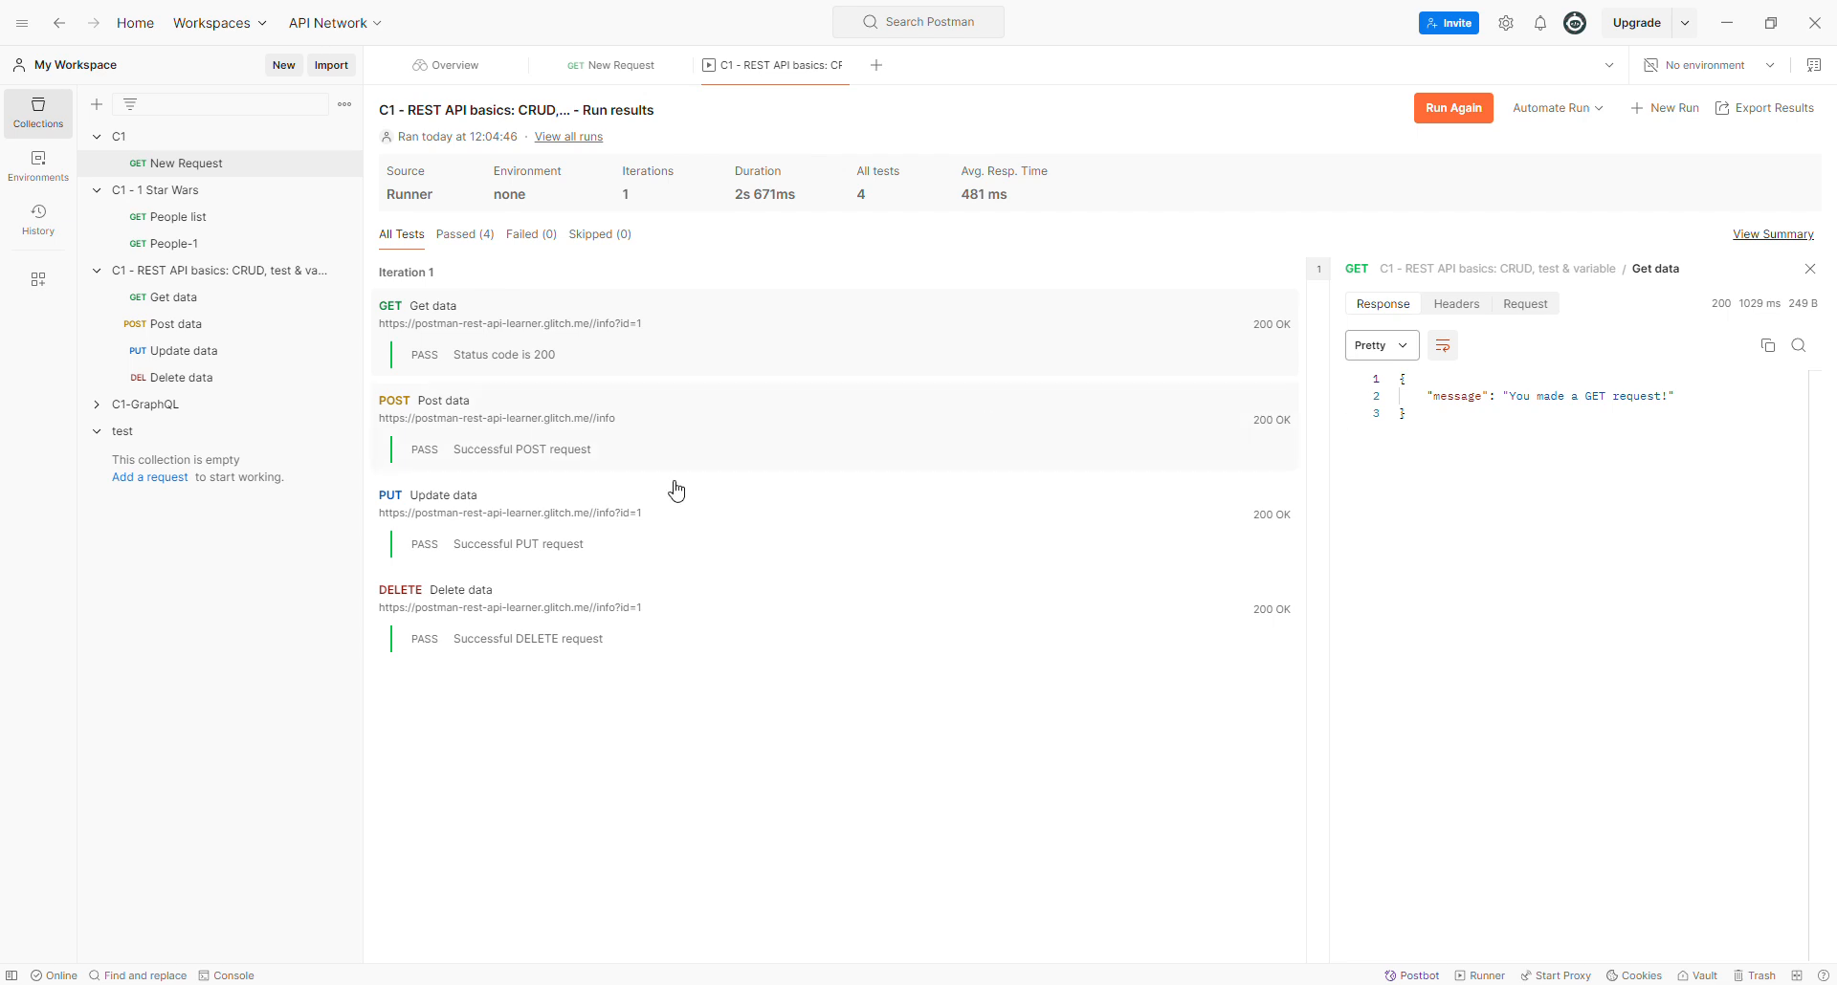
click(593, 457)
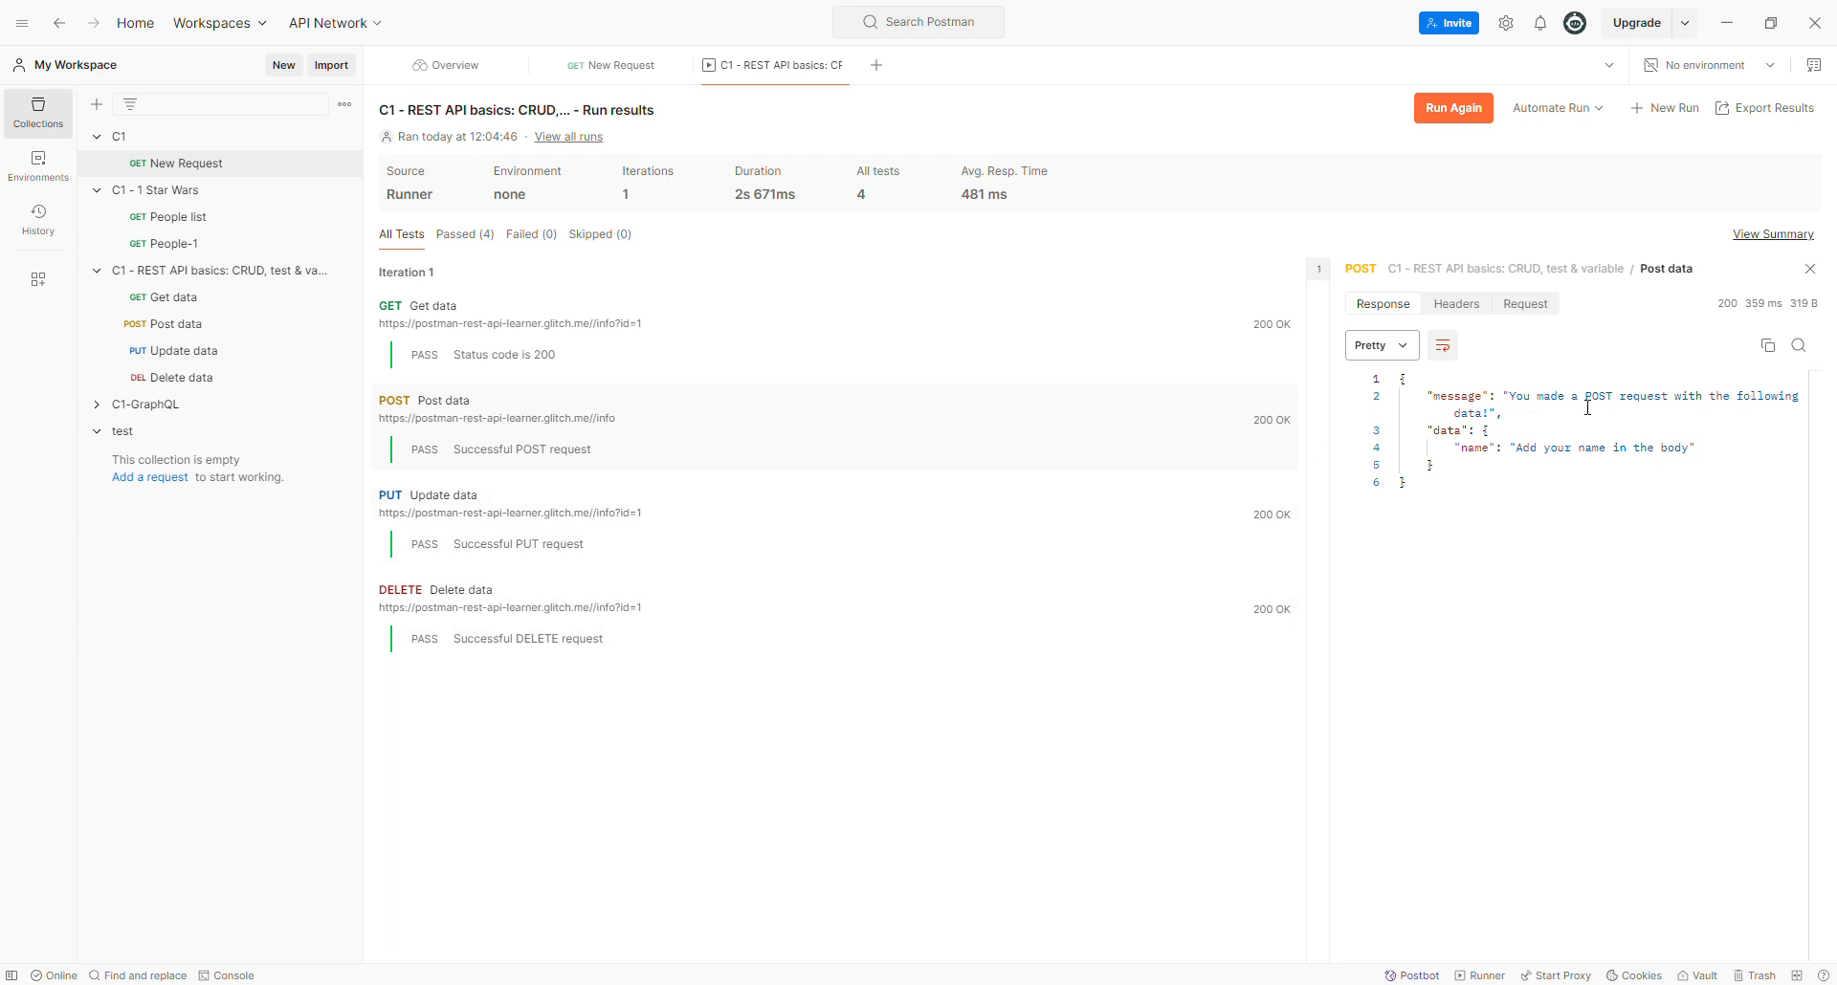
click(744, 560)
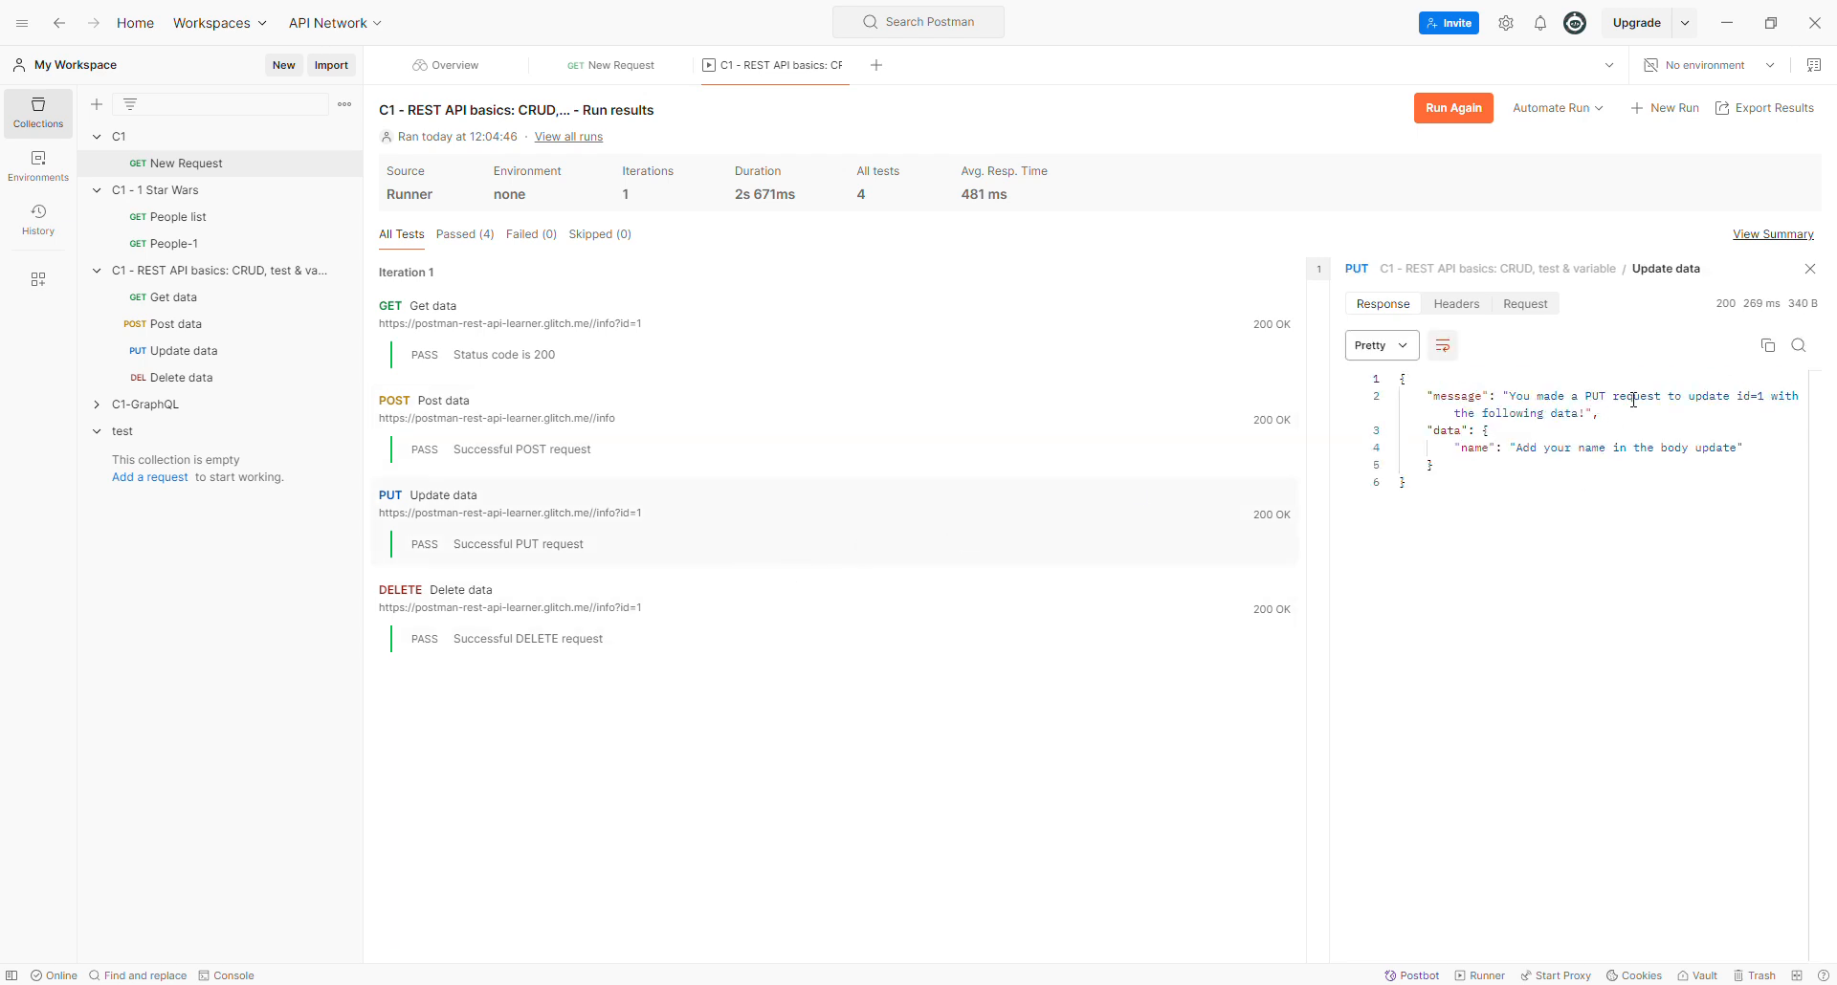
click(800, 612)
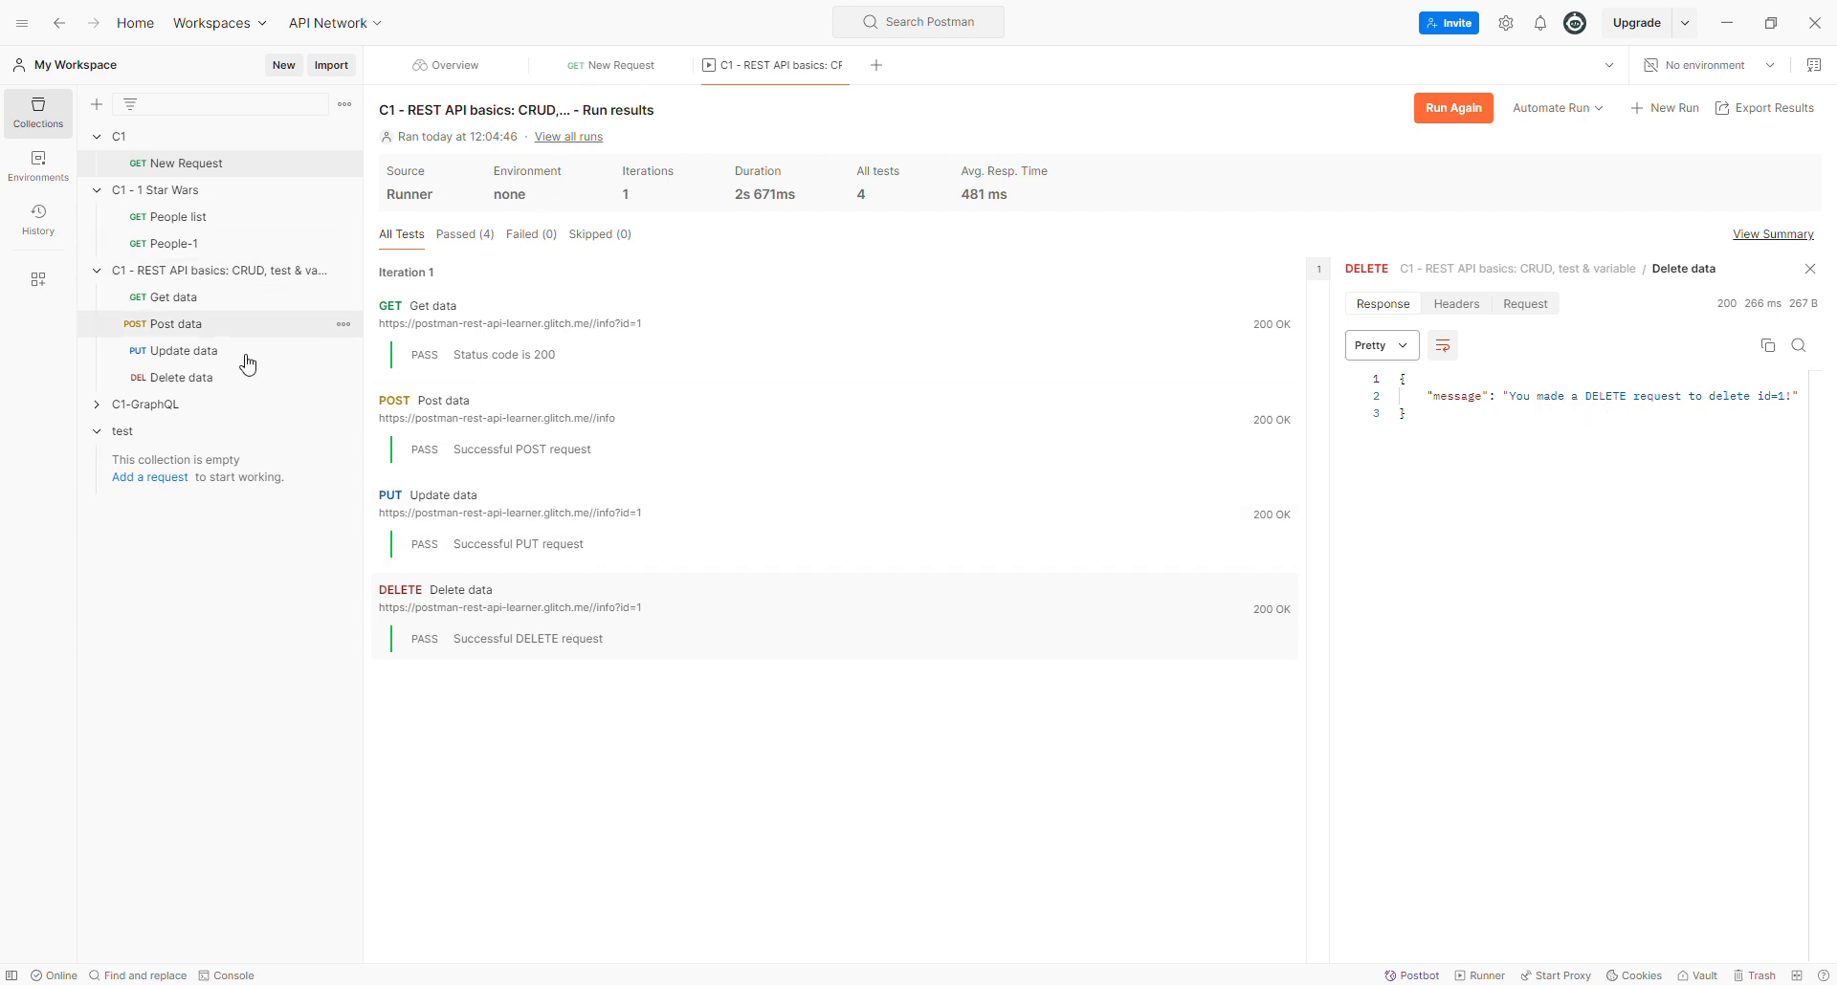
- Set the initial value of the REST API basics collection's id variable to 2, save it, and rerun the collection
click(253, 278)
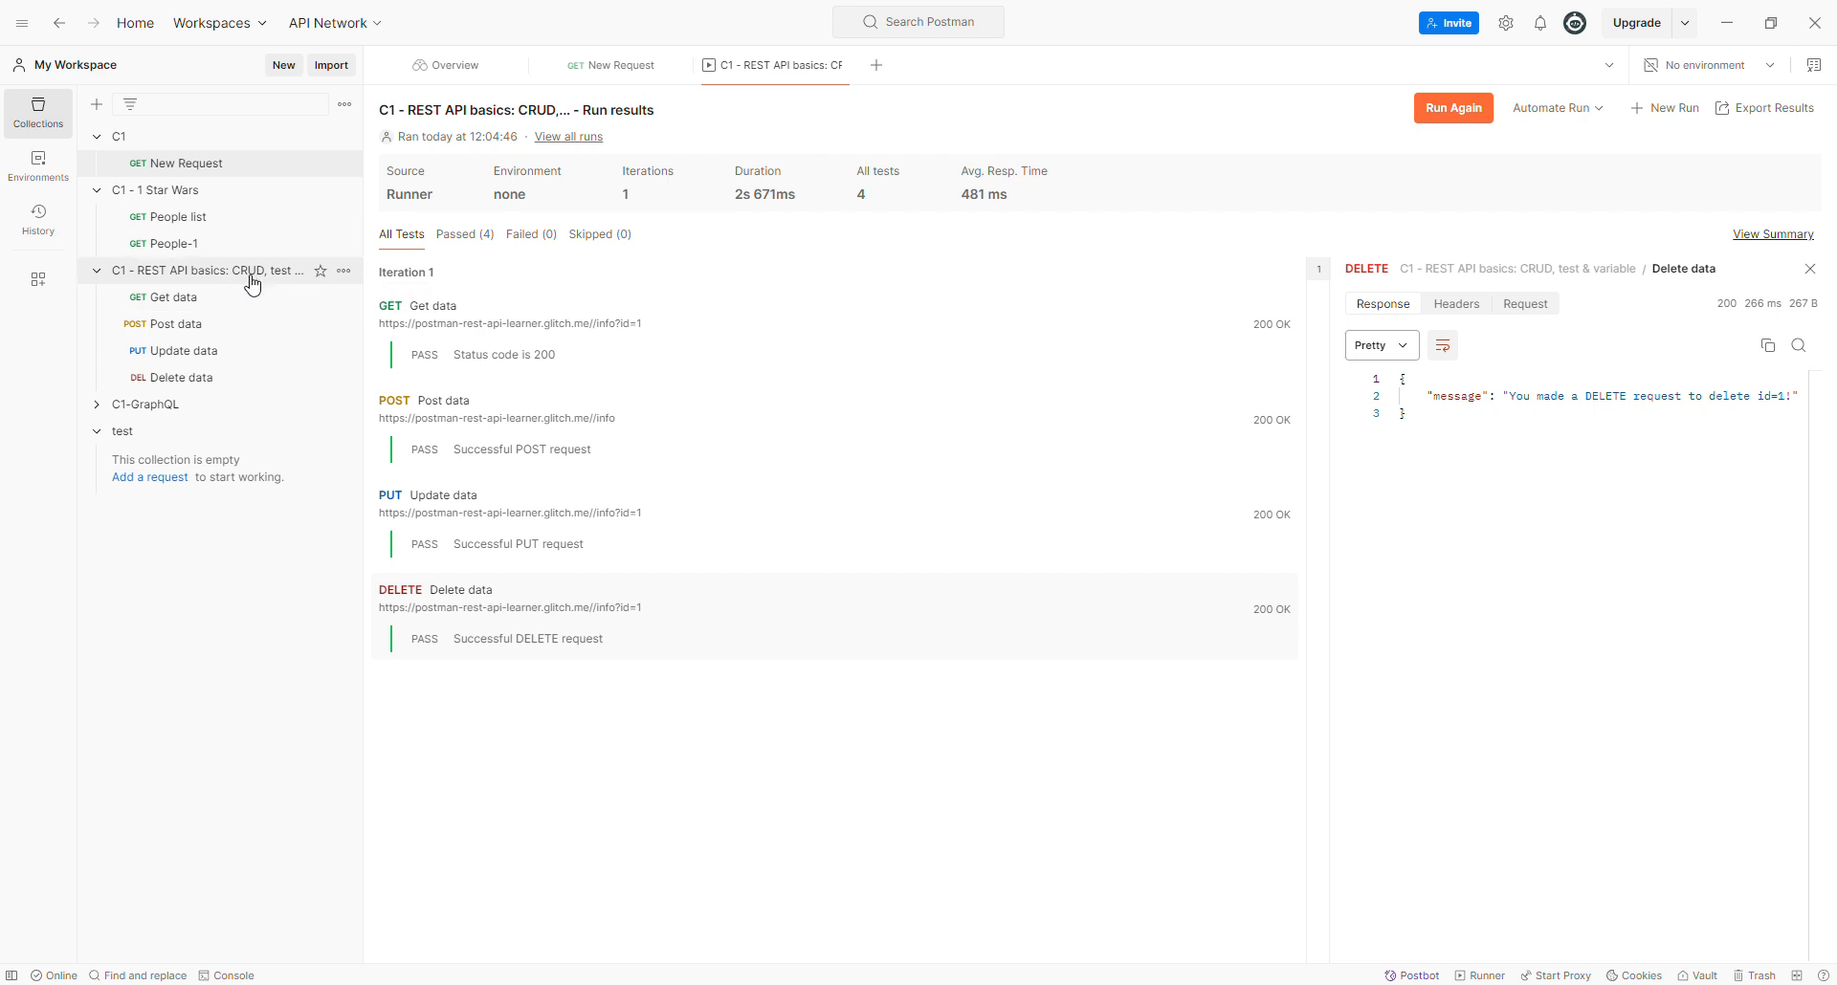
click(657, 153)
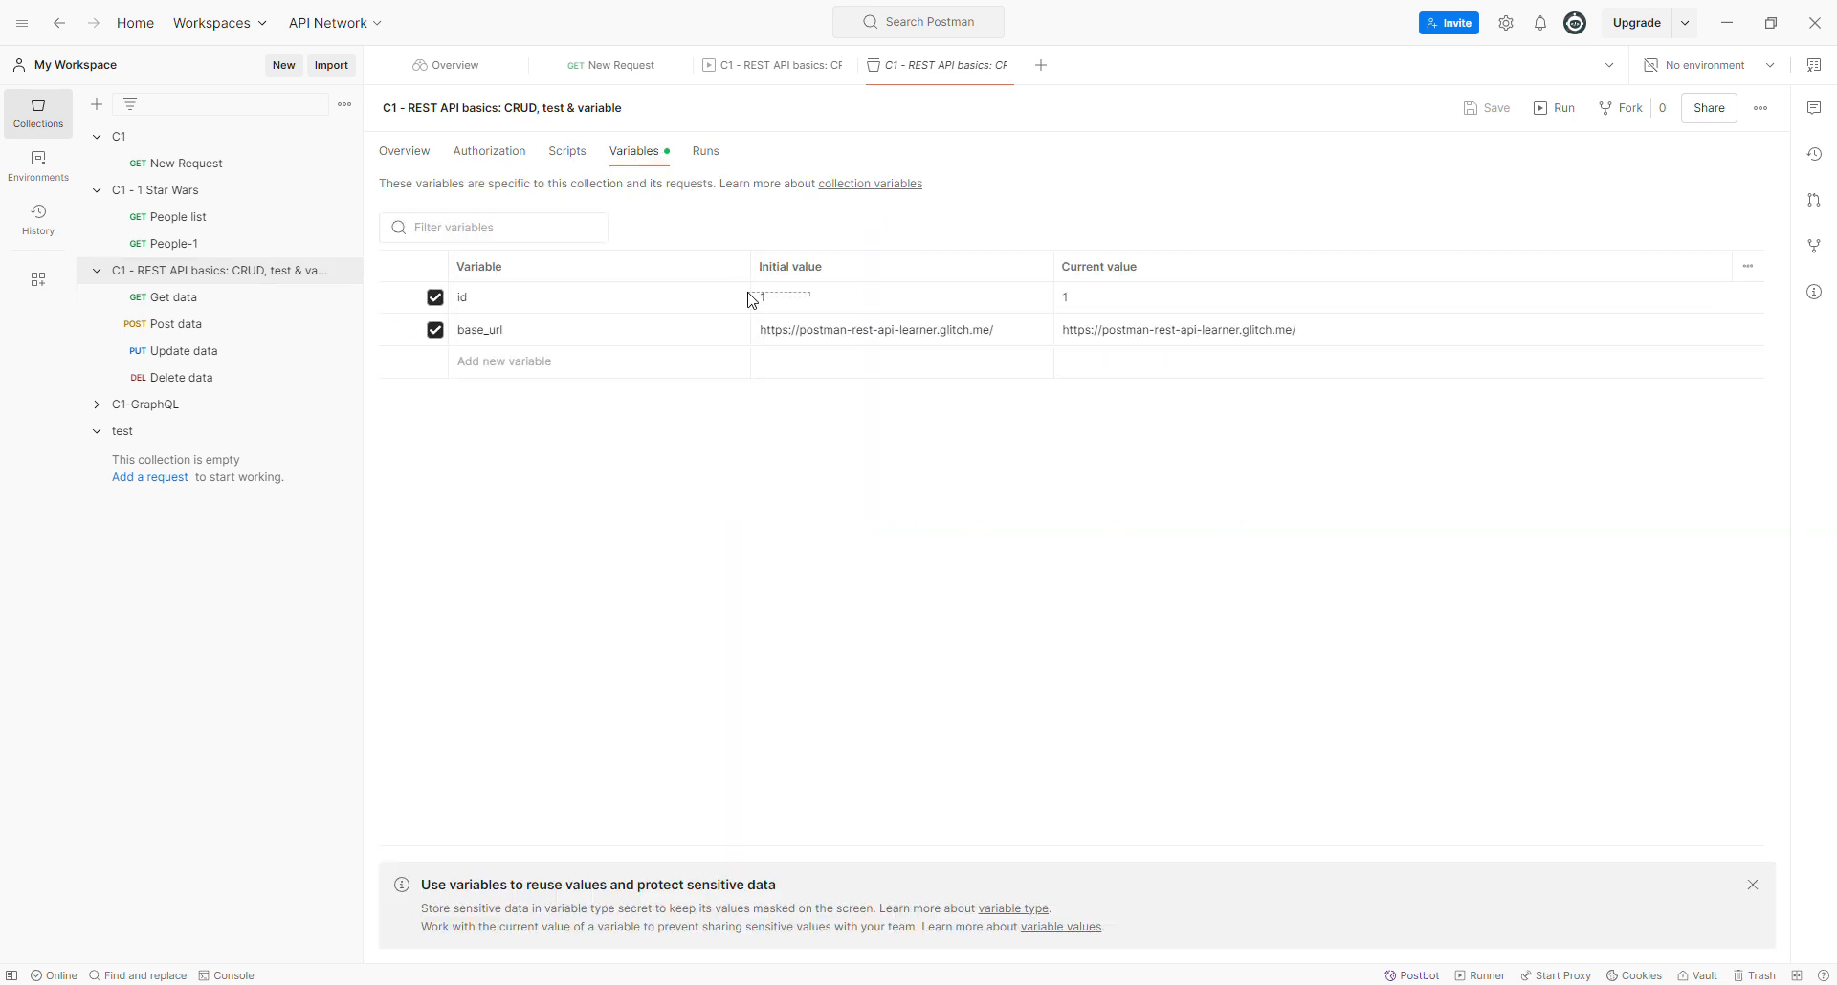
click(783, 299)
key(BackSpace)
key(ctrl+s)
click(743, 69)
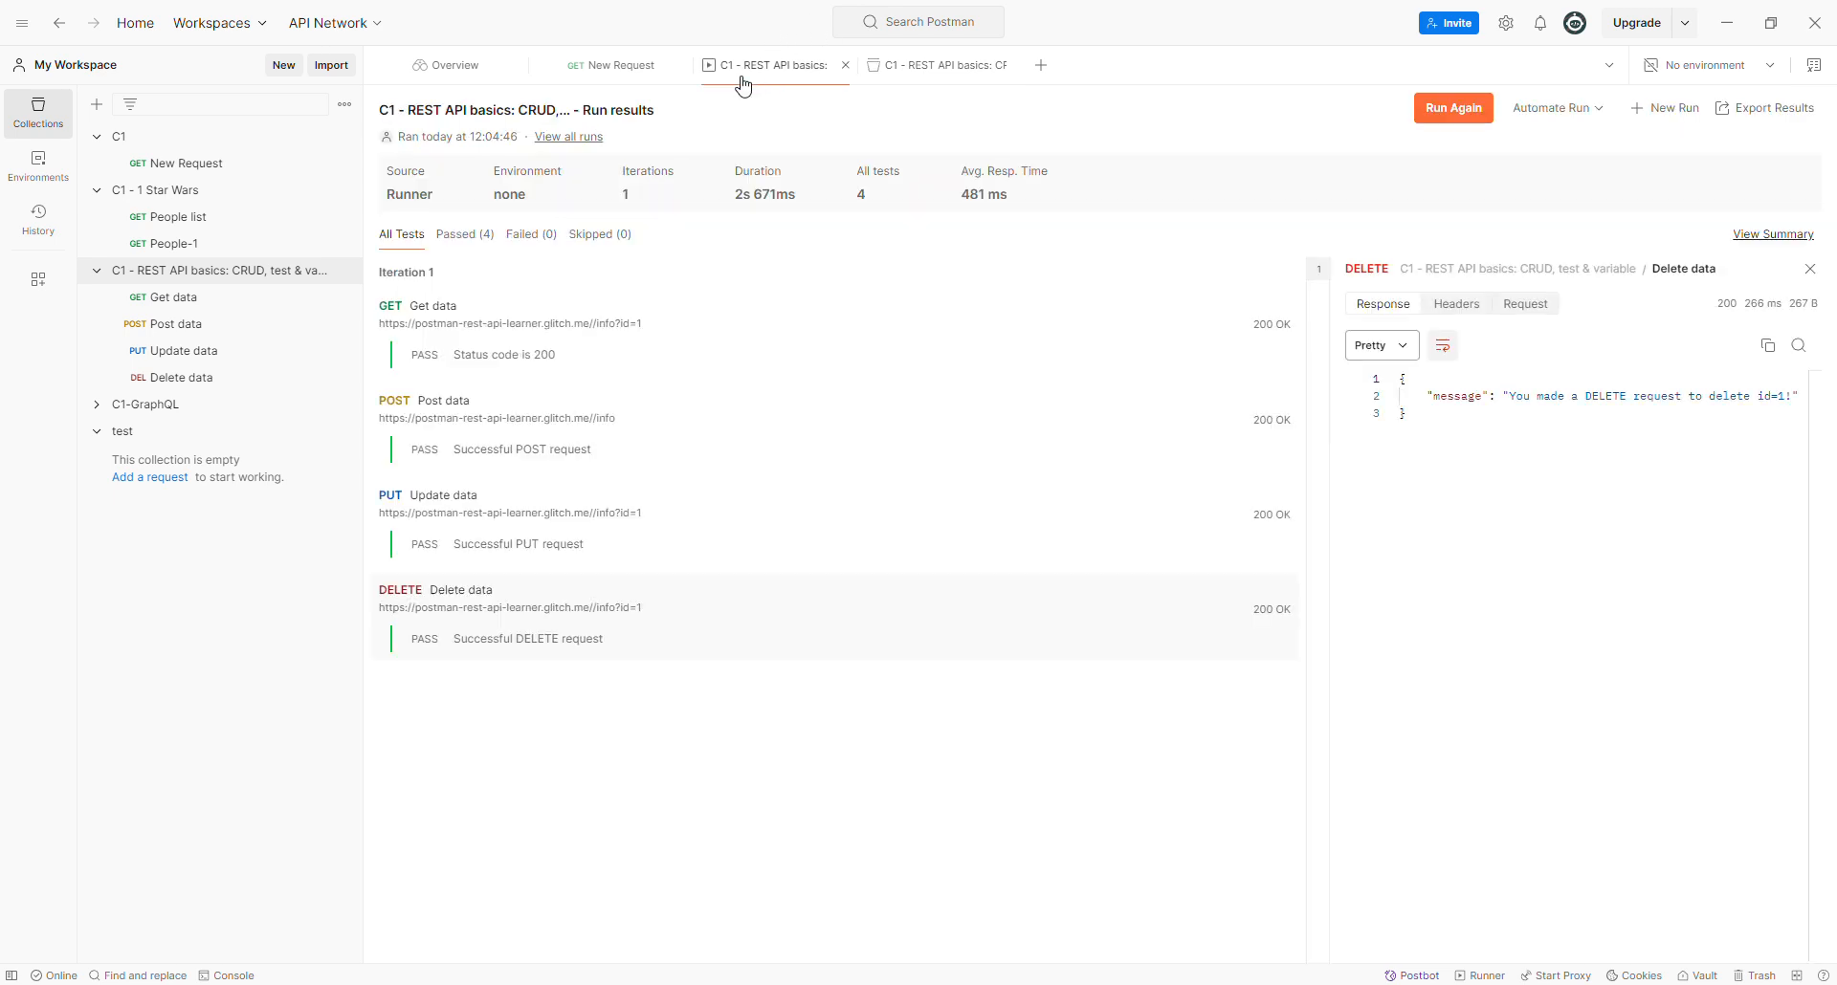
click(1451, 107)
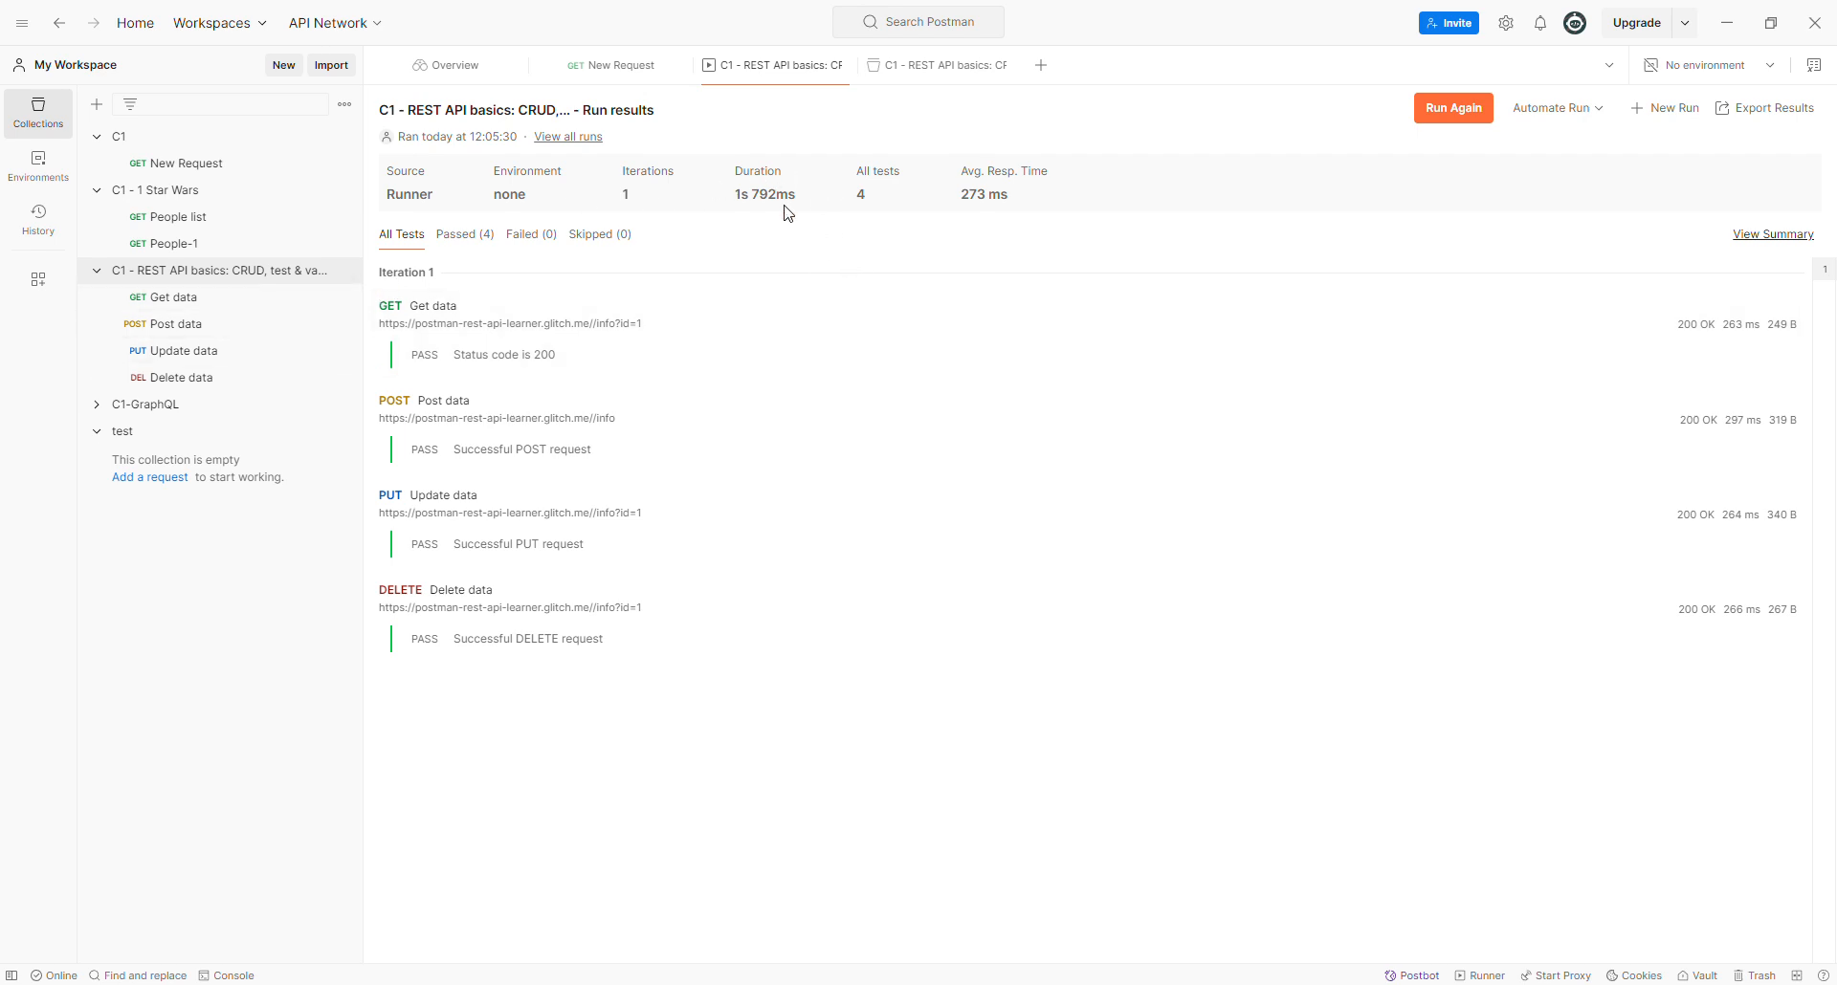
- Set the current value of the collection's id variable to 3, save it, and rerun the collection
click(912, 67)
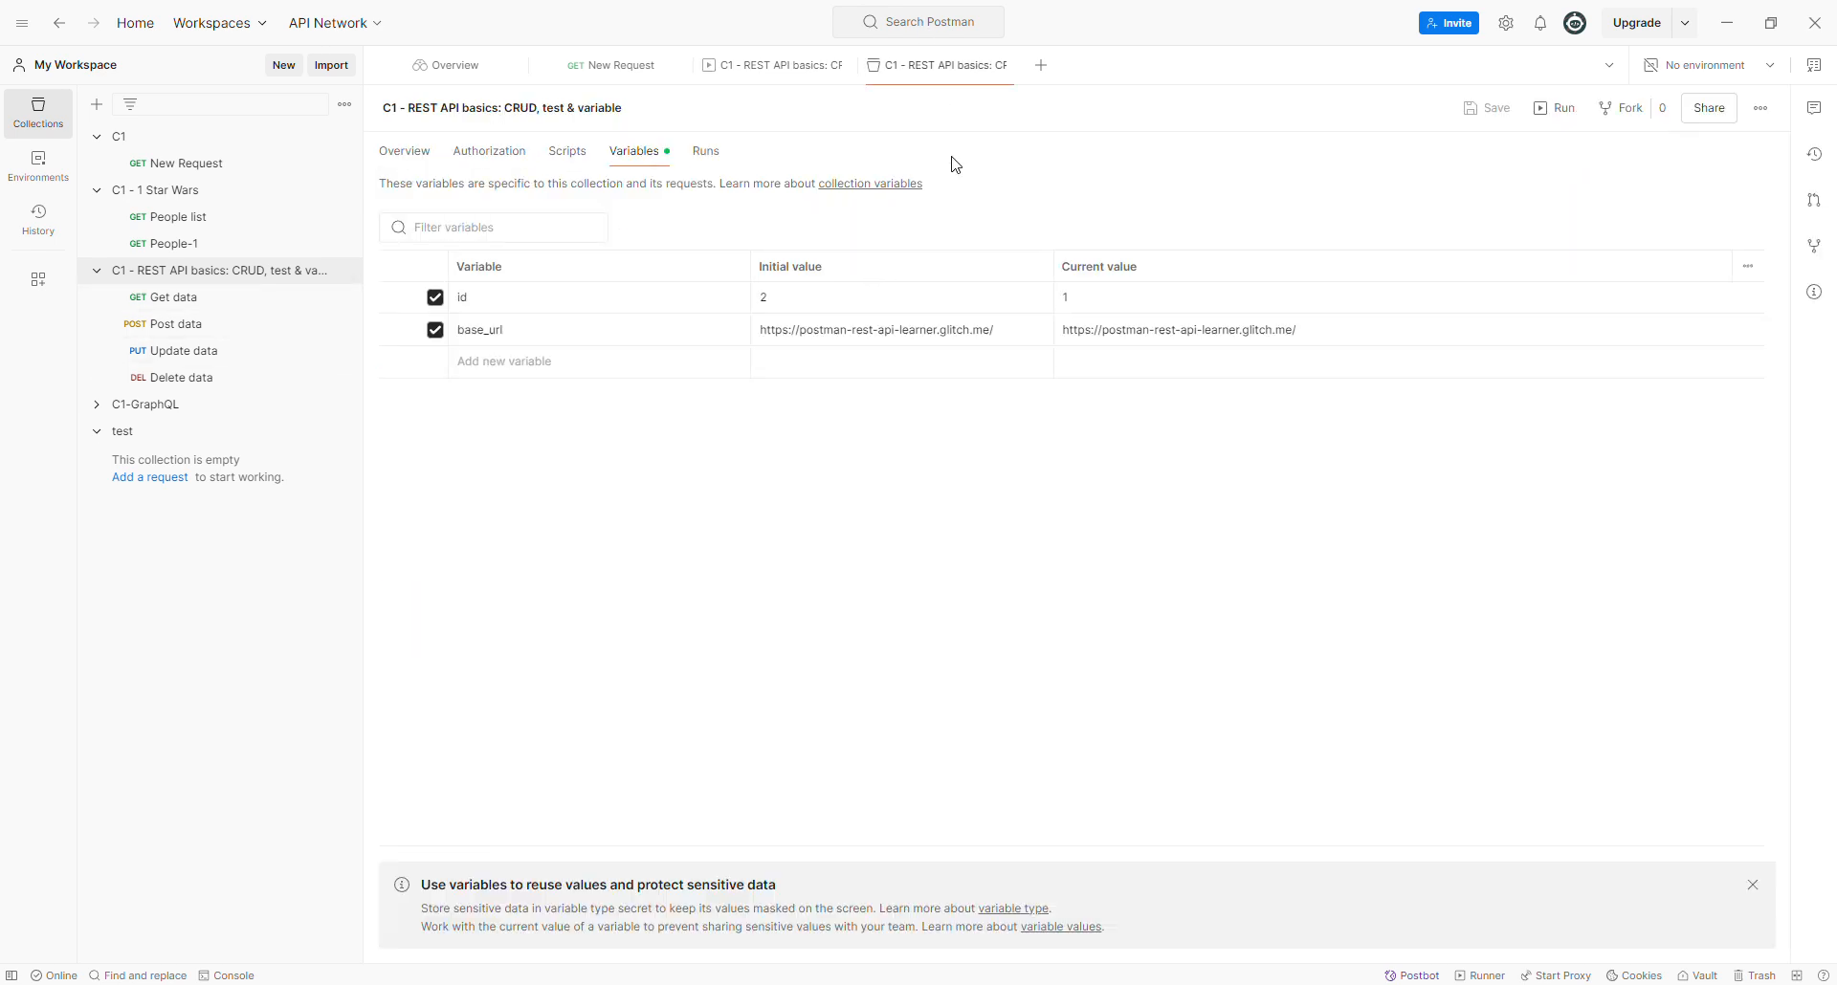
click(1087, 295)
key(BackSpace)
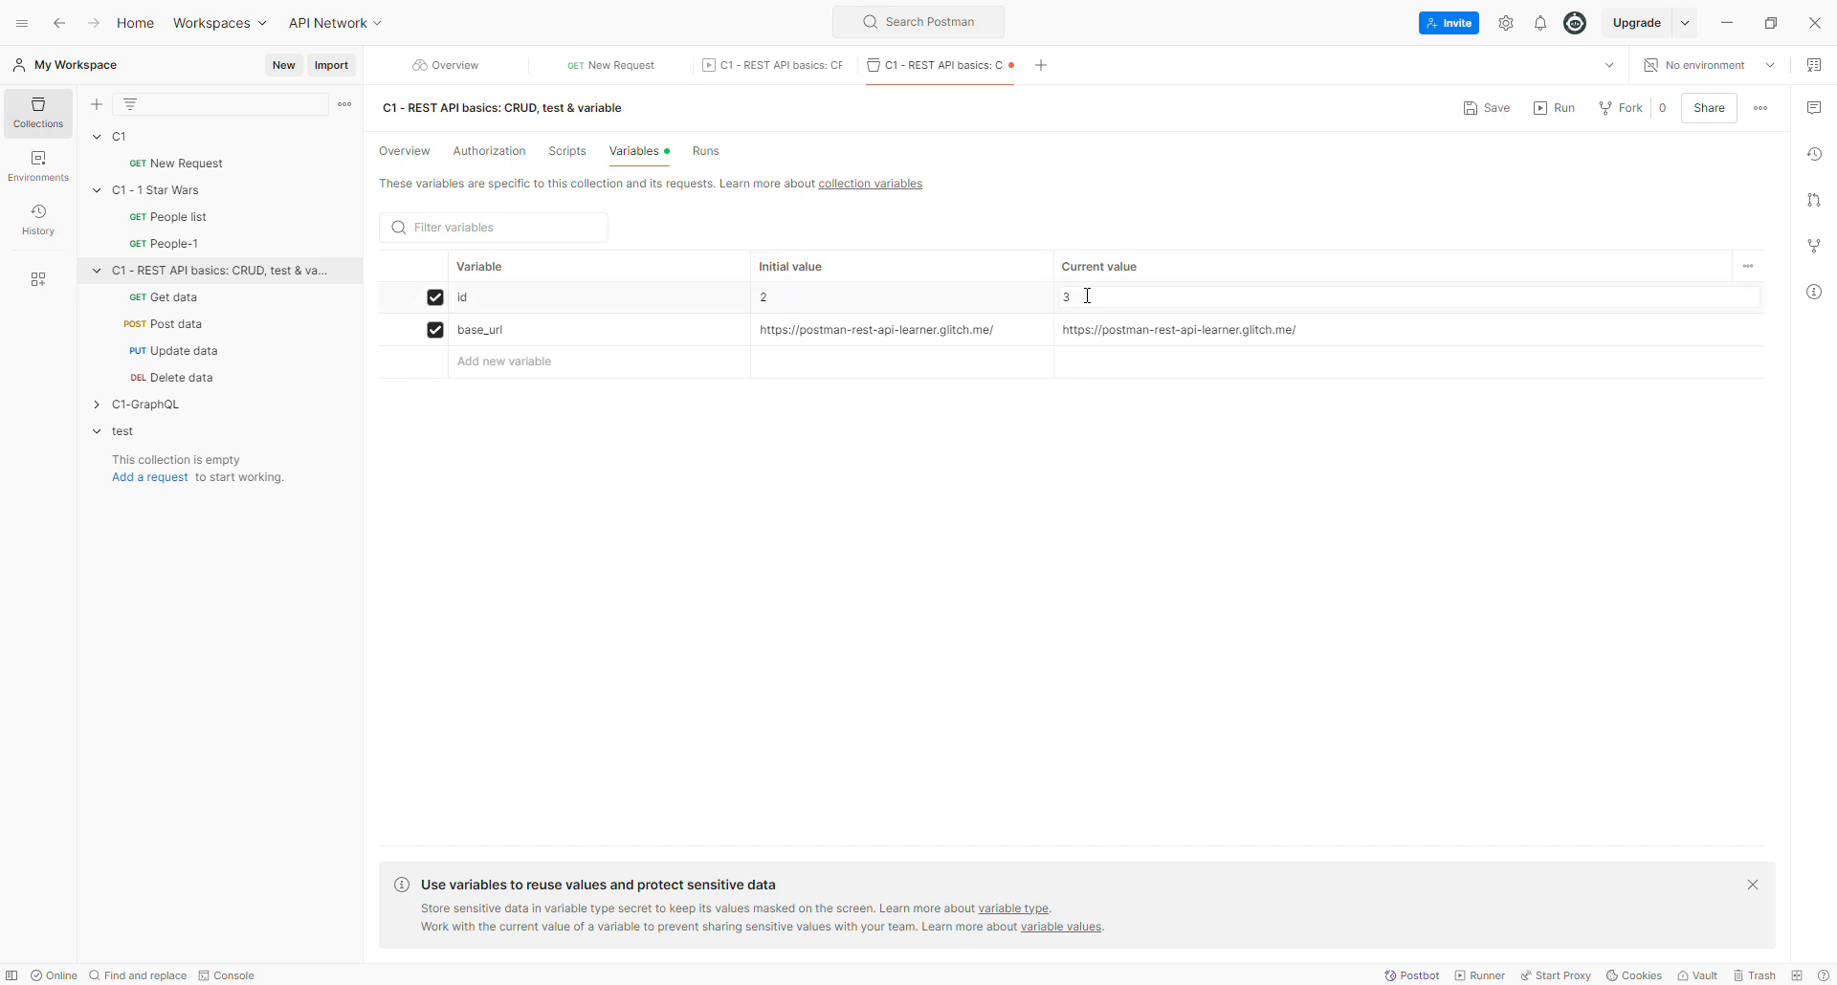
click(1069, 516)
key(ctrl+s)
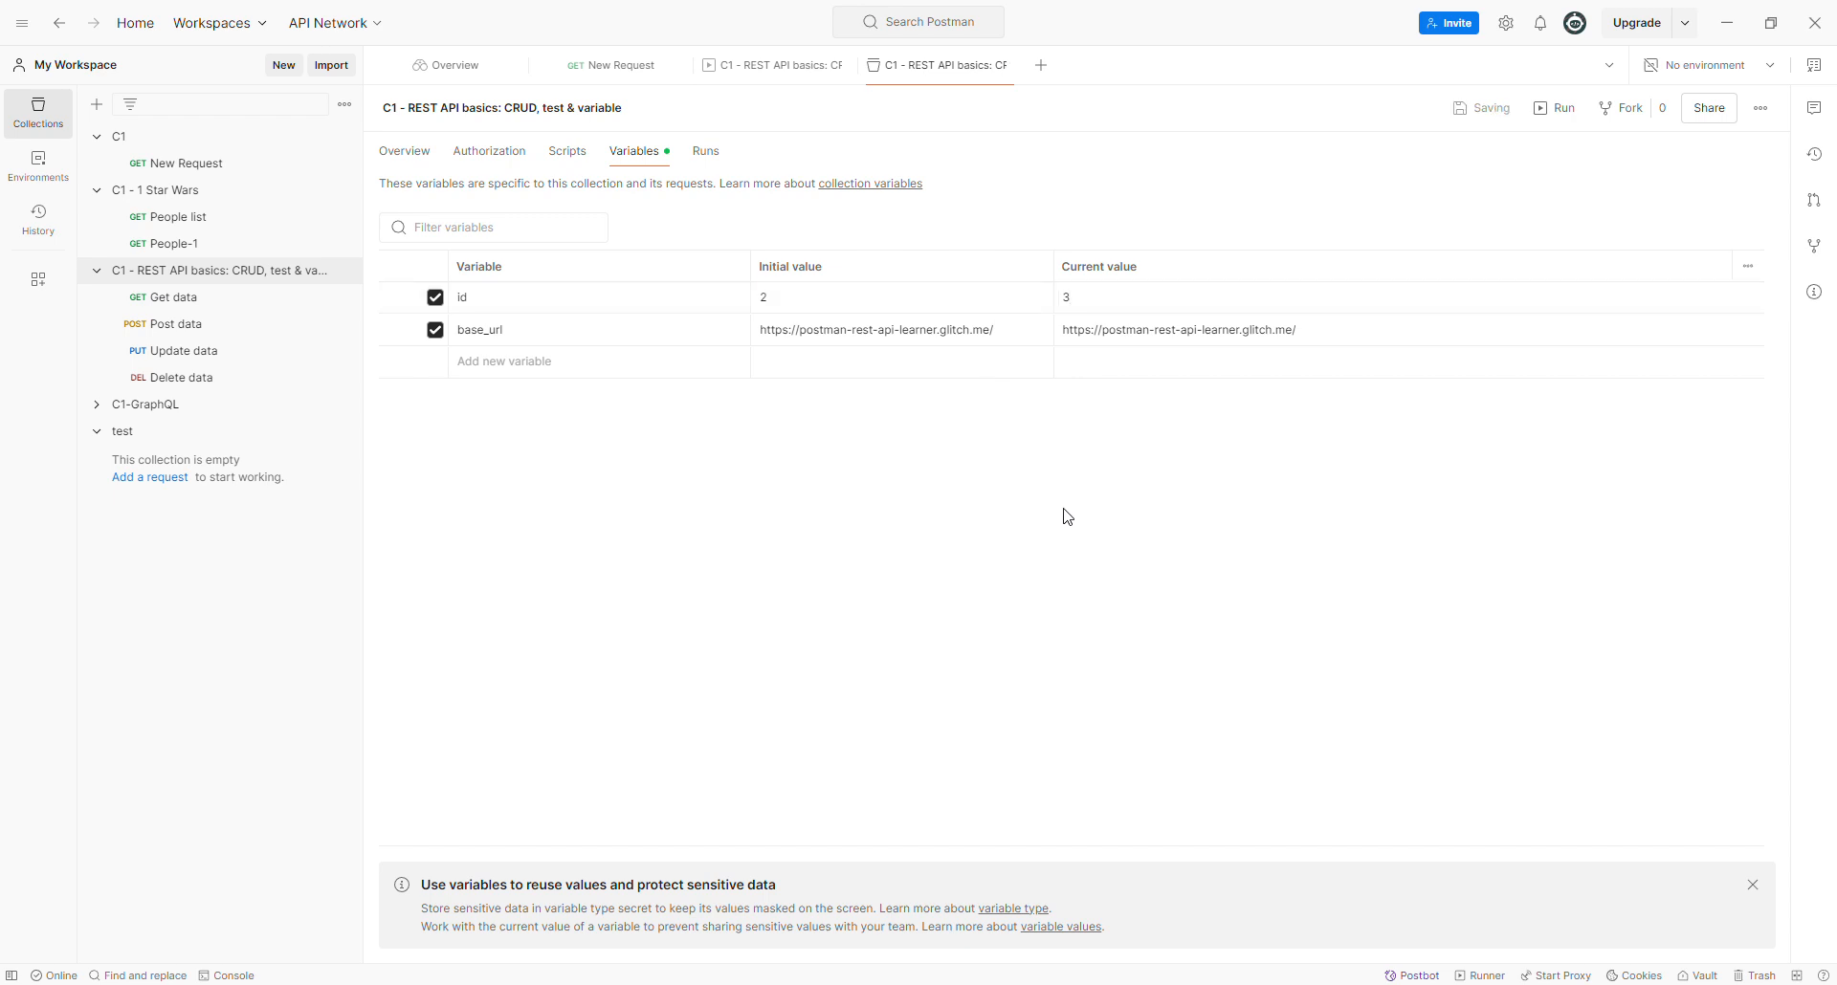
click(746, 71)
click(1454, 108)
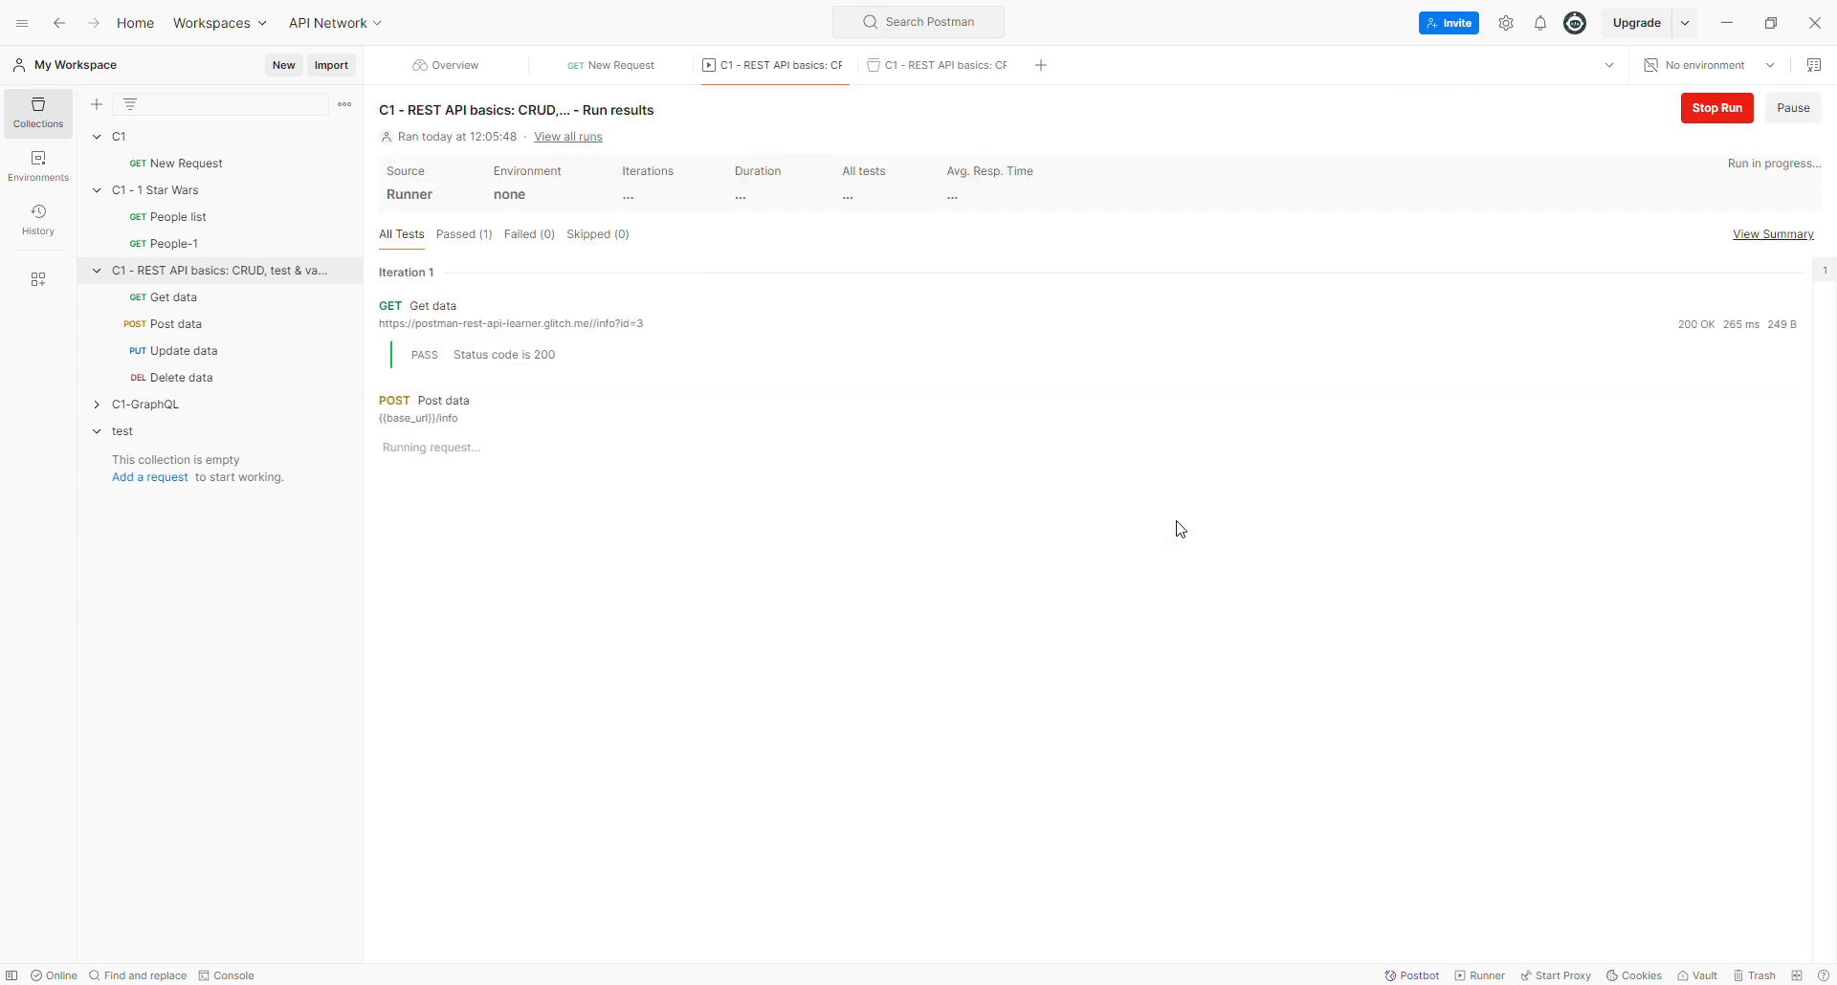
- Check the Get, Delete and Update data responses in the new run results for the id used
click(642, 333)
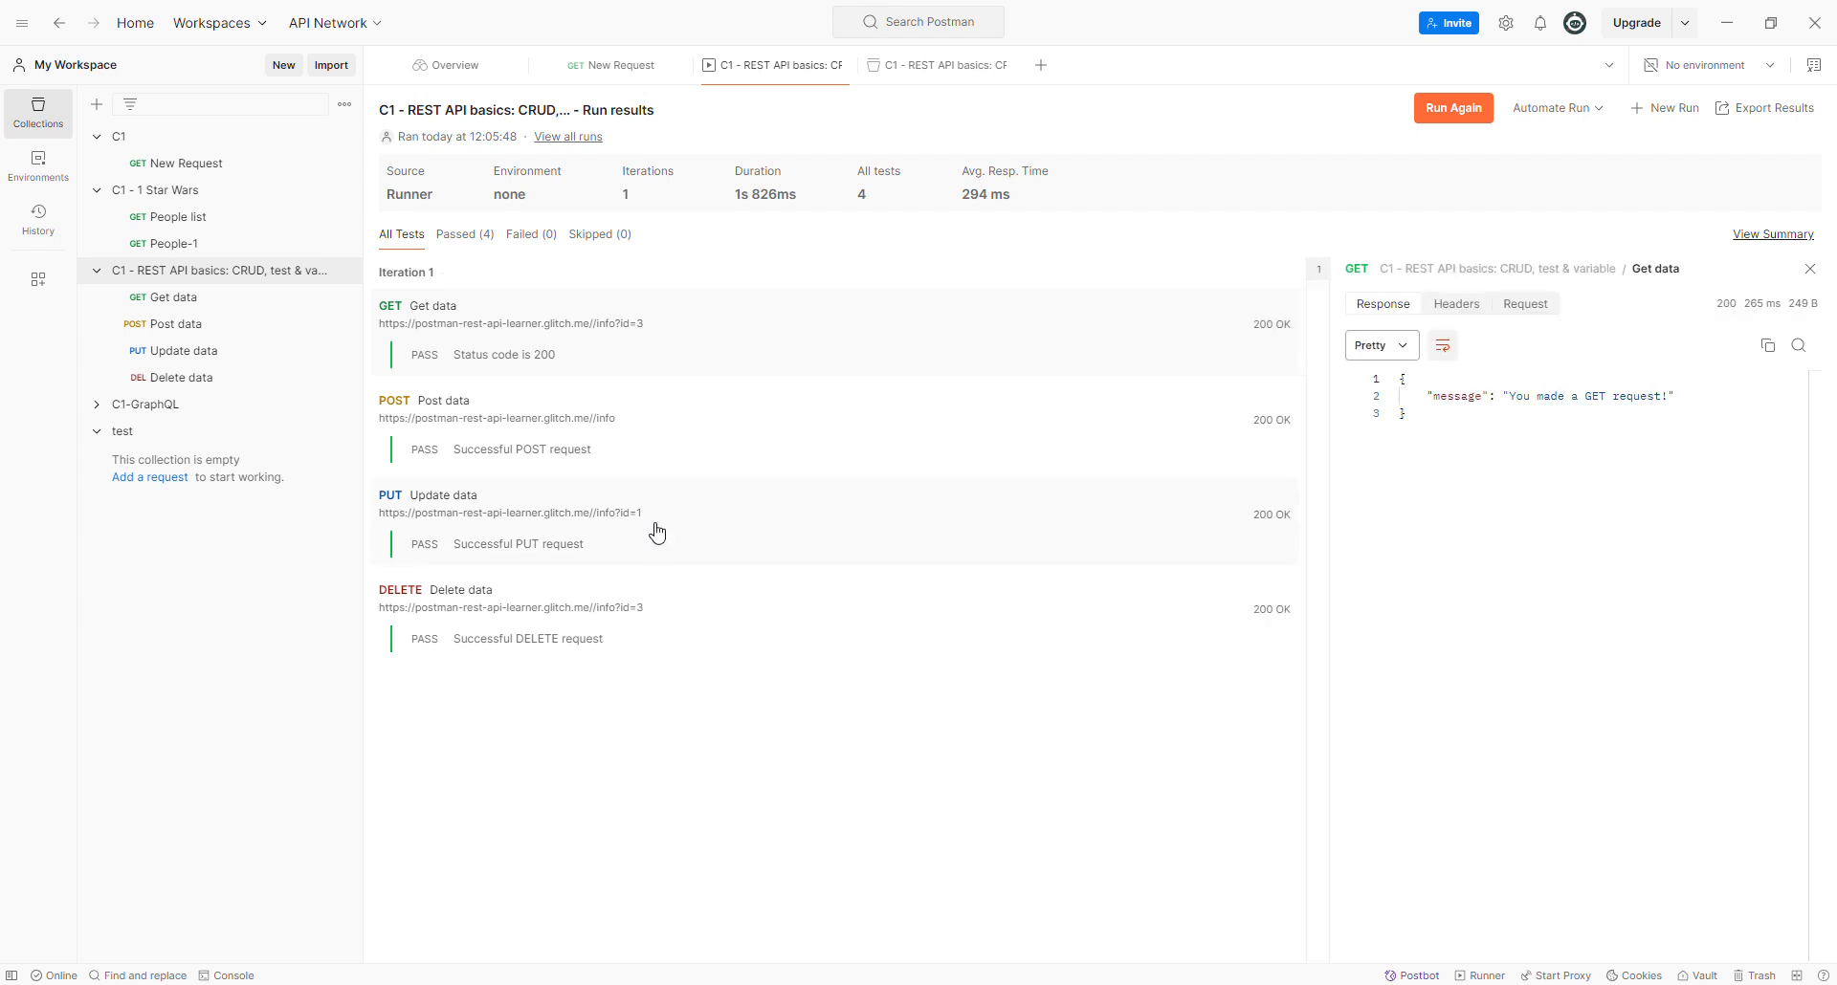
click(660, 630)
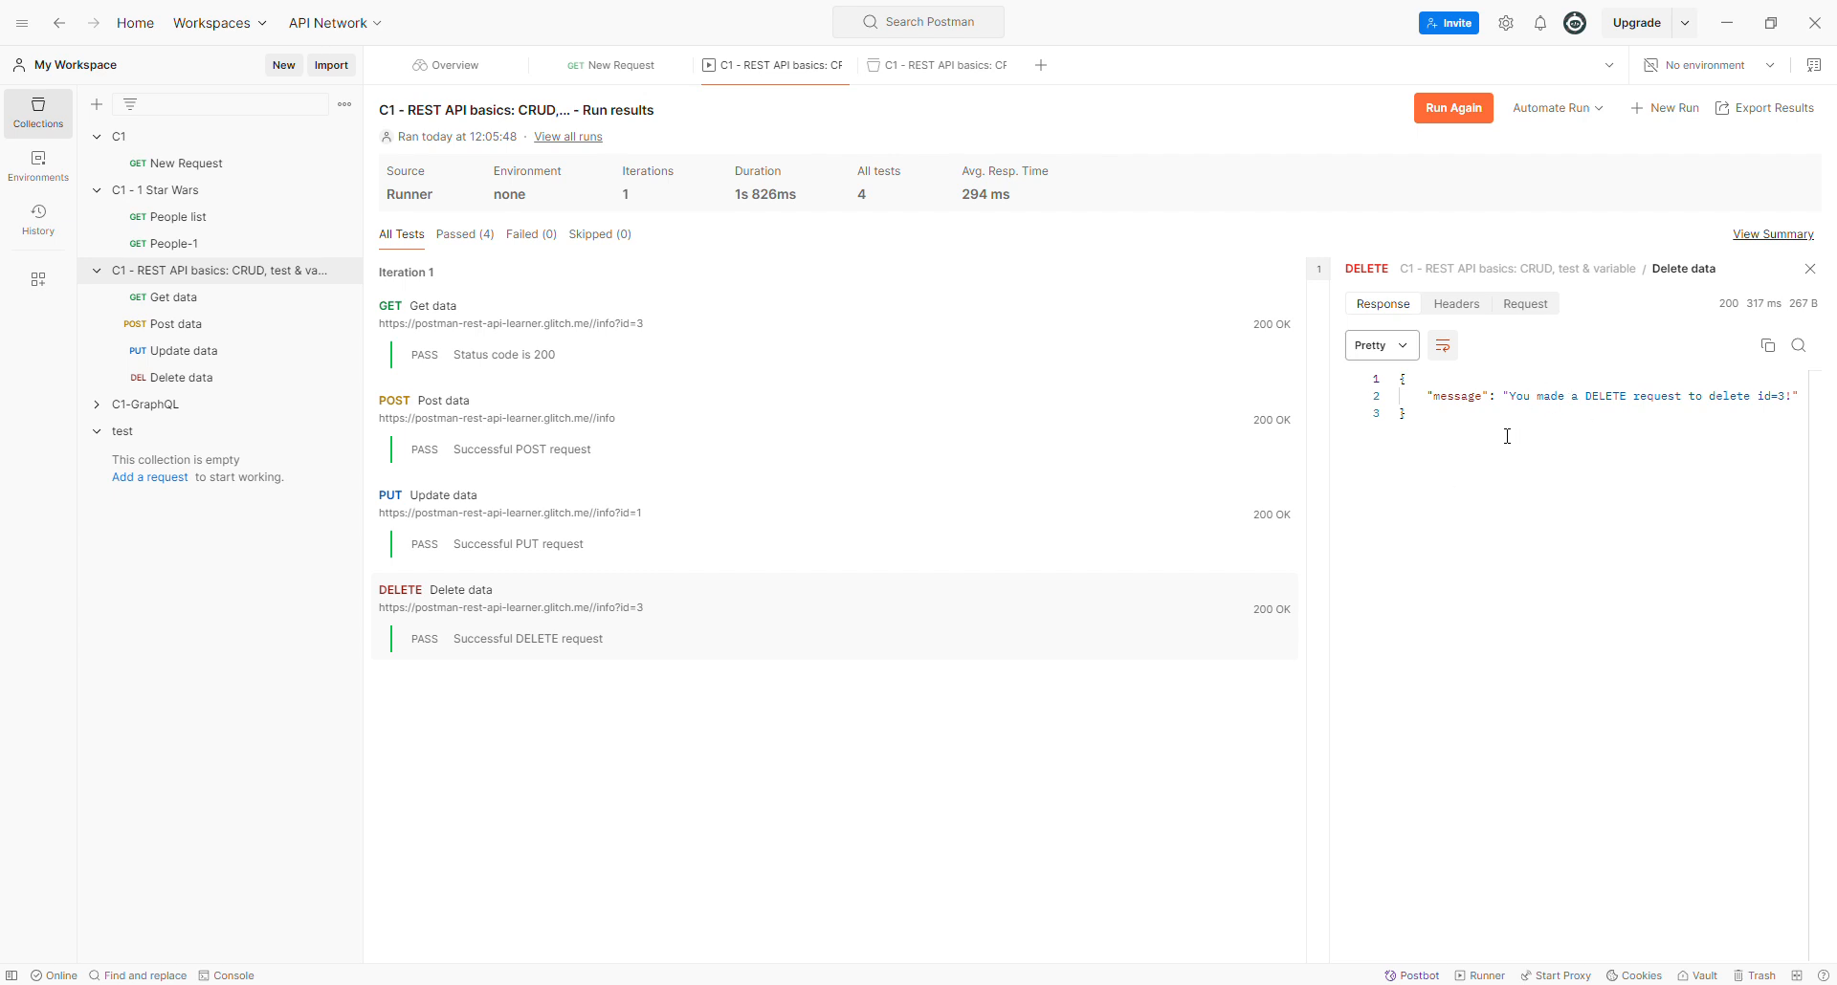
click(589, 544)
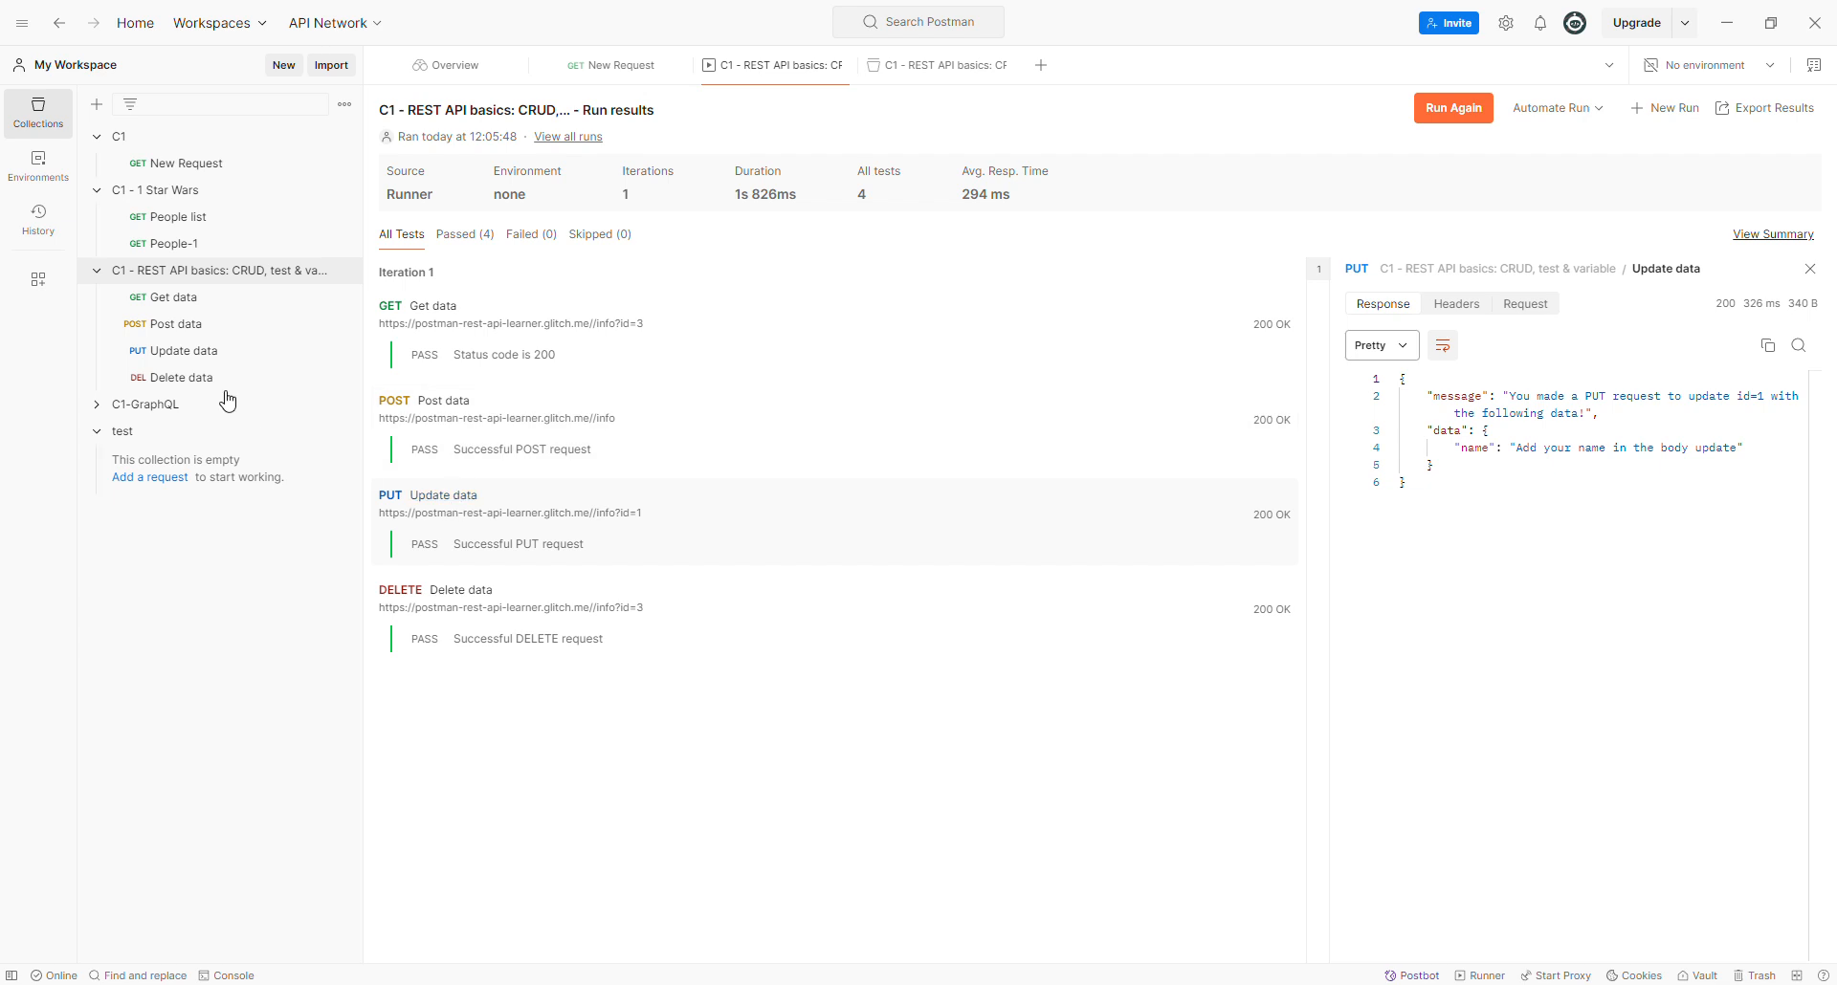
- Replace the fixed id value in the Update data request's URL with the {{id}} variable
click(191, 354)
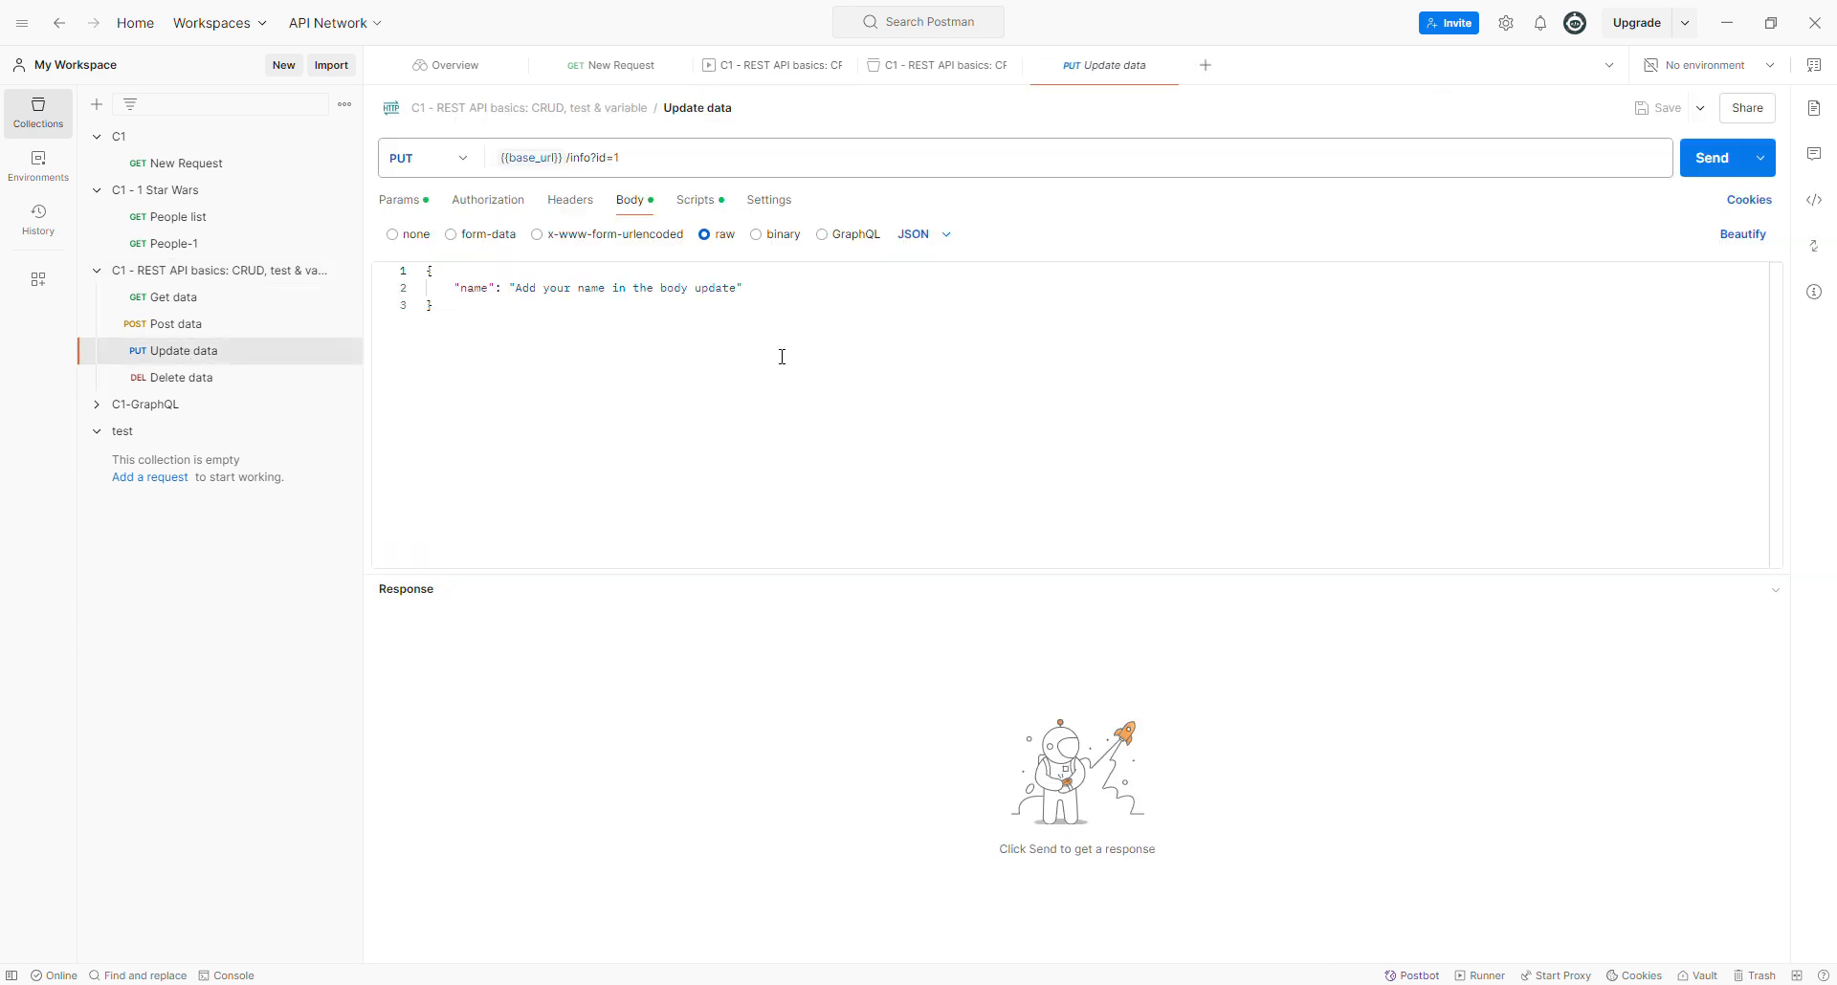
click(636, 157)
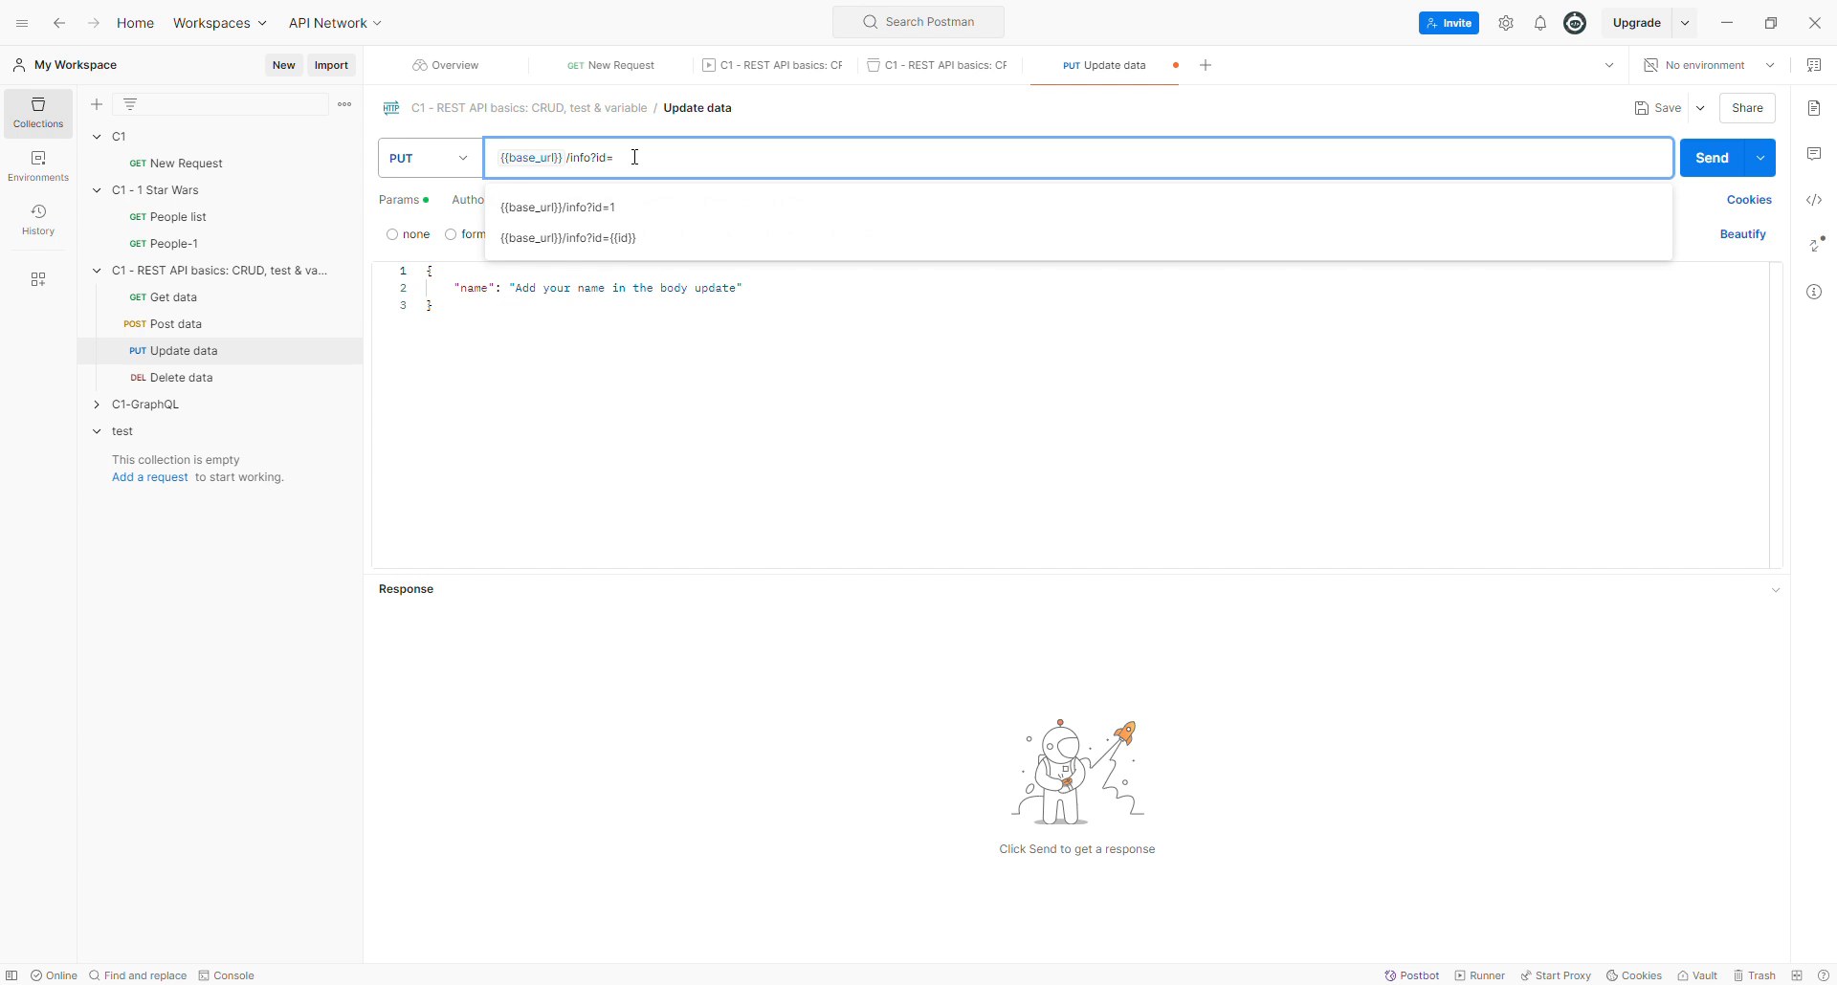
text({{id)
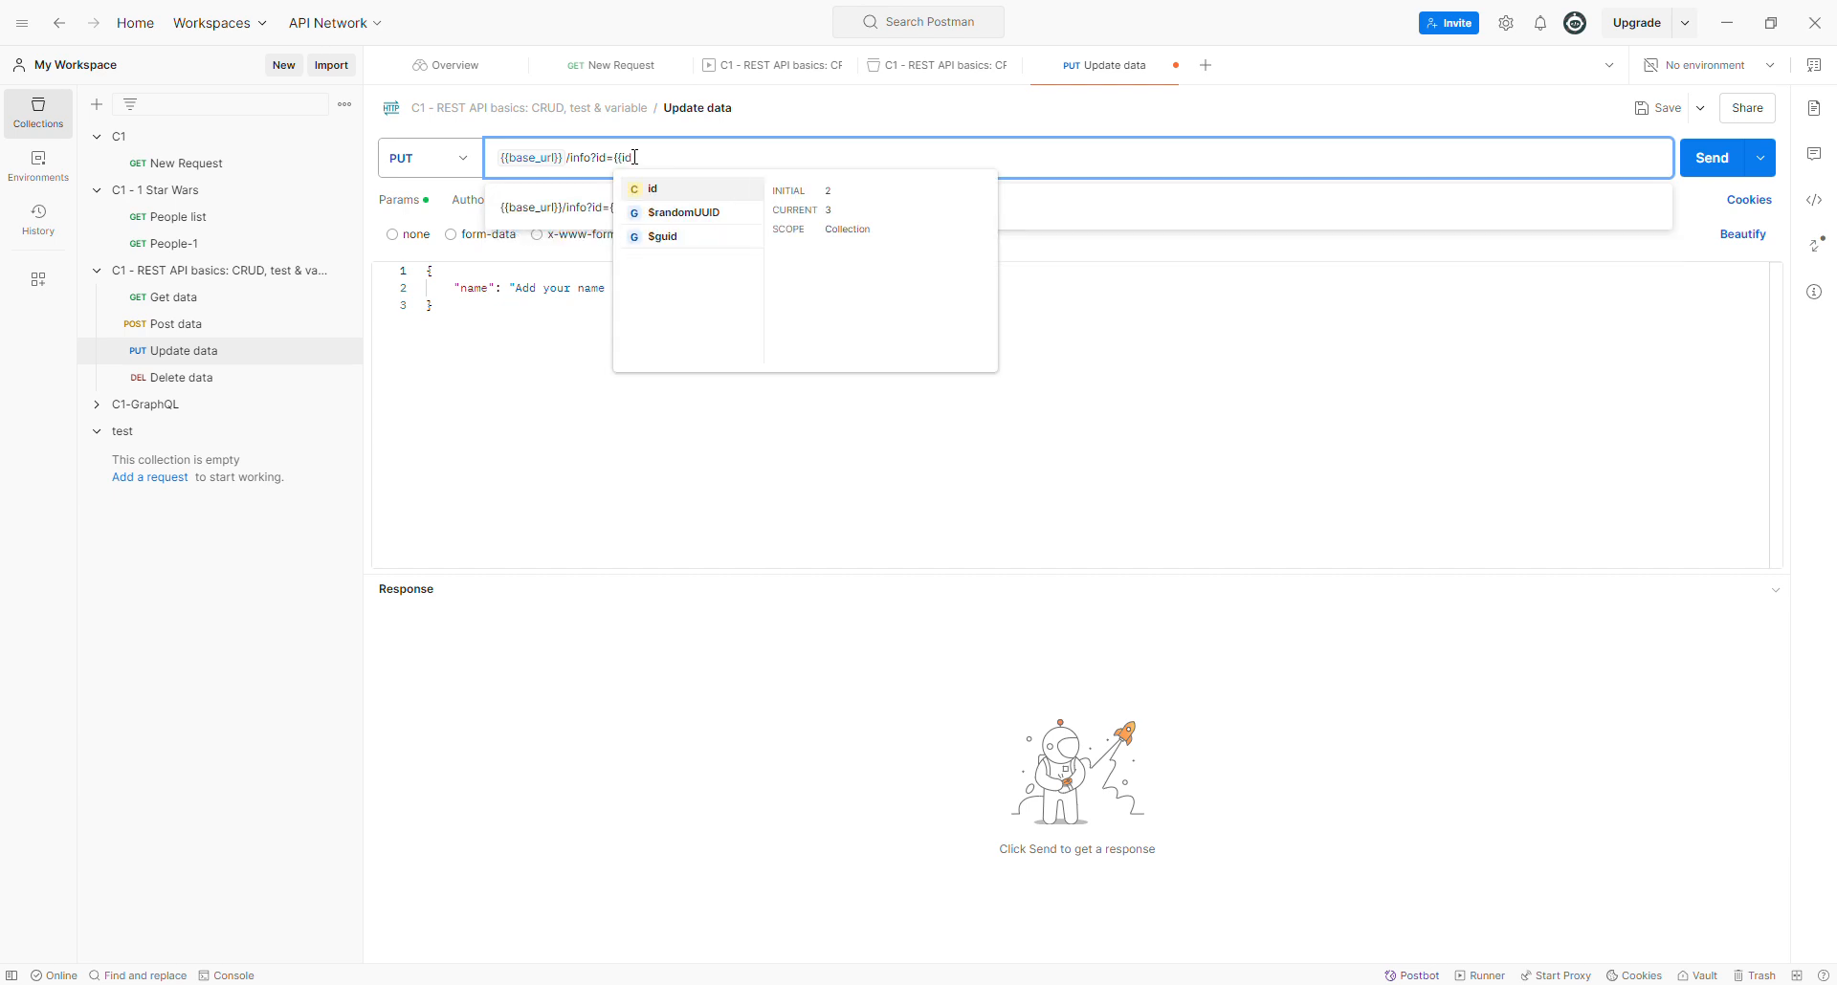
key(Return)
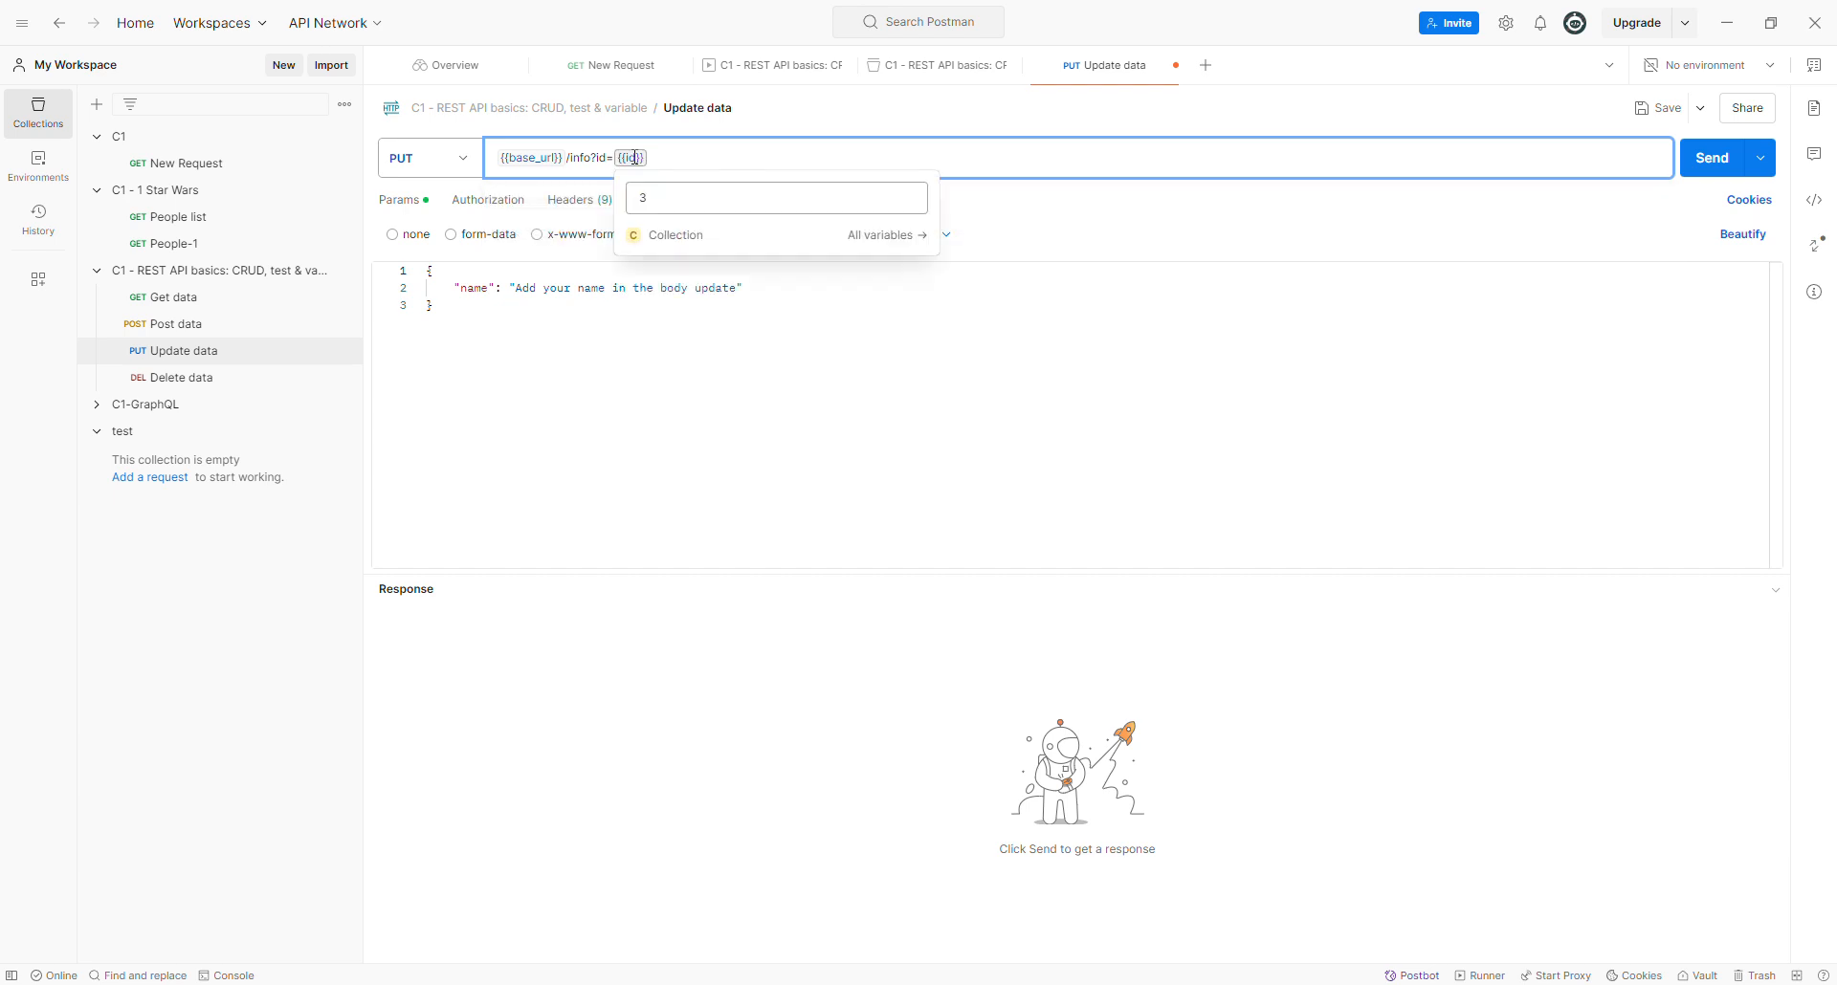
- Save and close the Update data request, rerun the REST API basics collection, and check the results against its variables
key(ctrl+s)
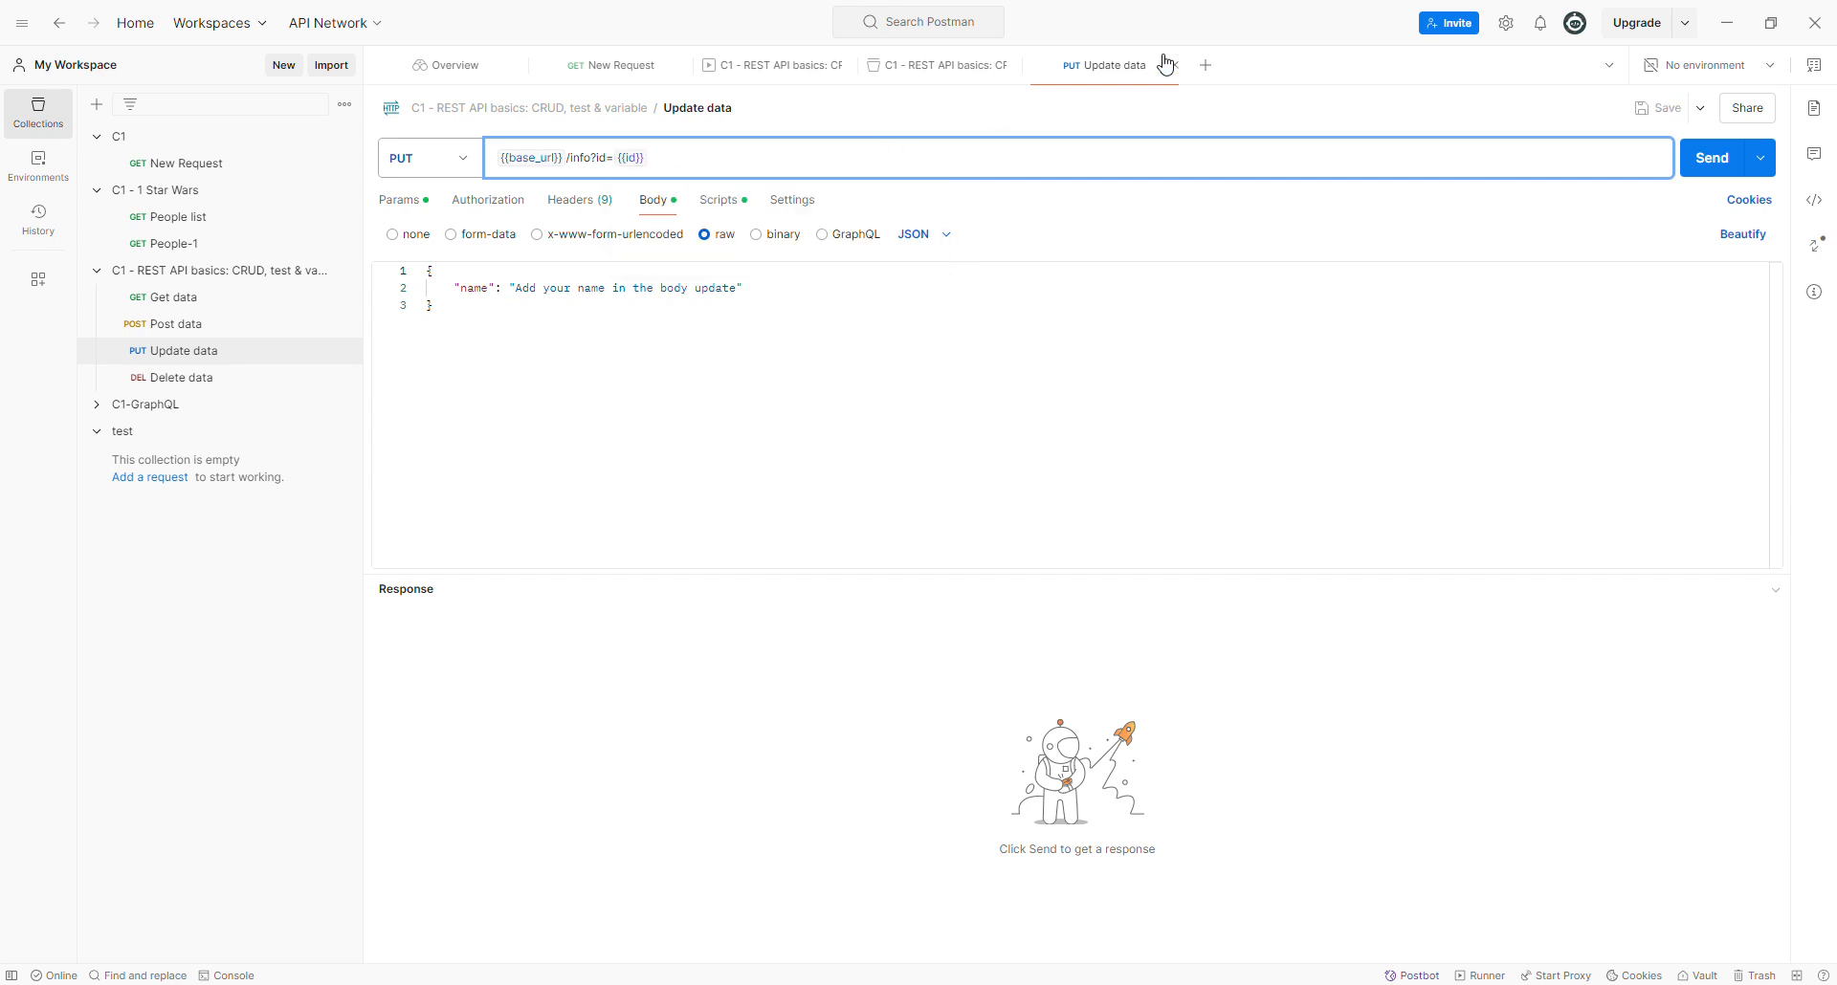
click(1169, 65)
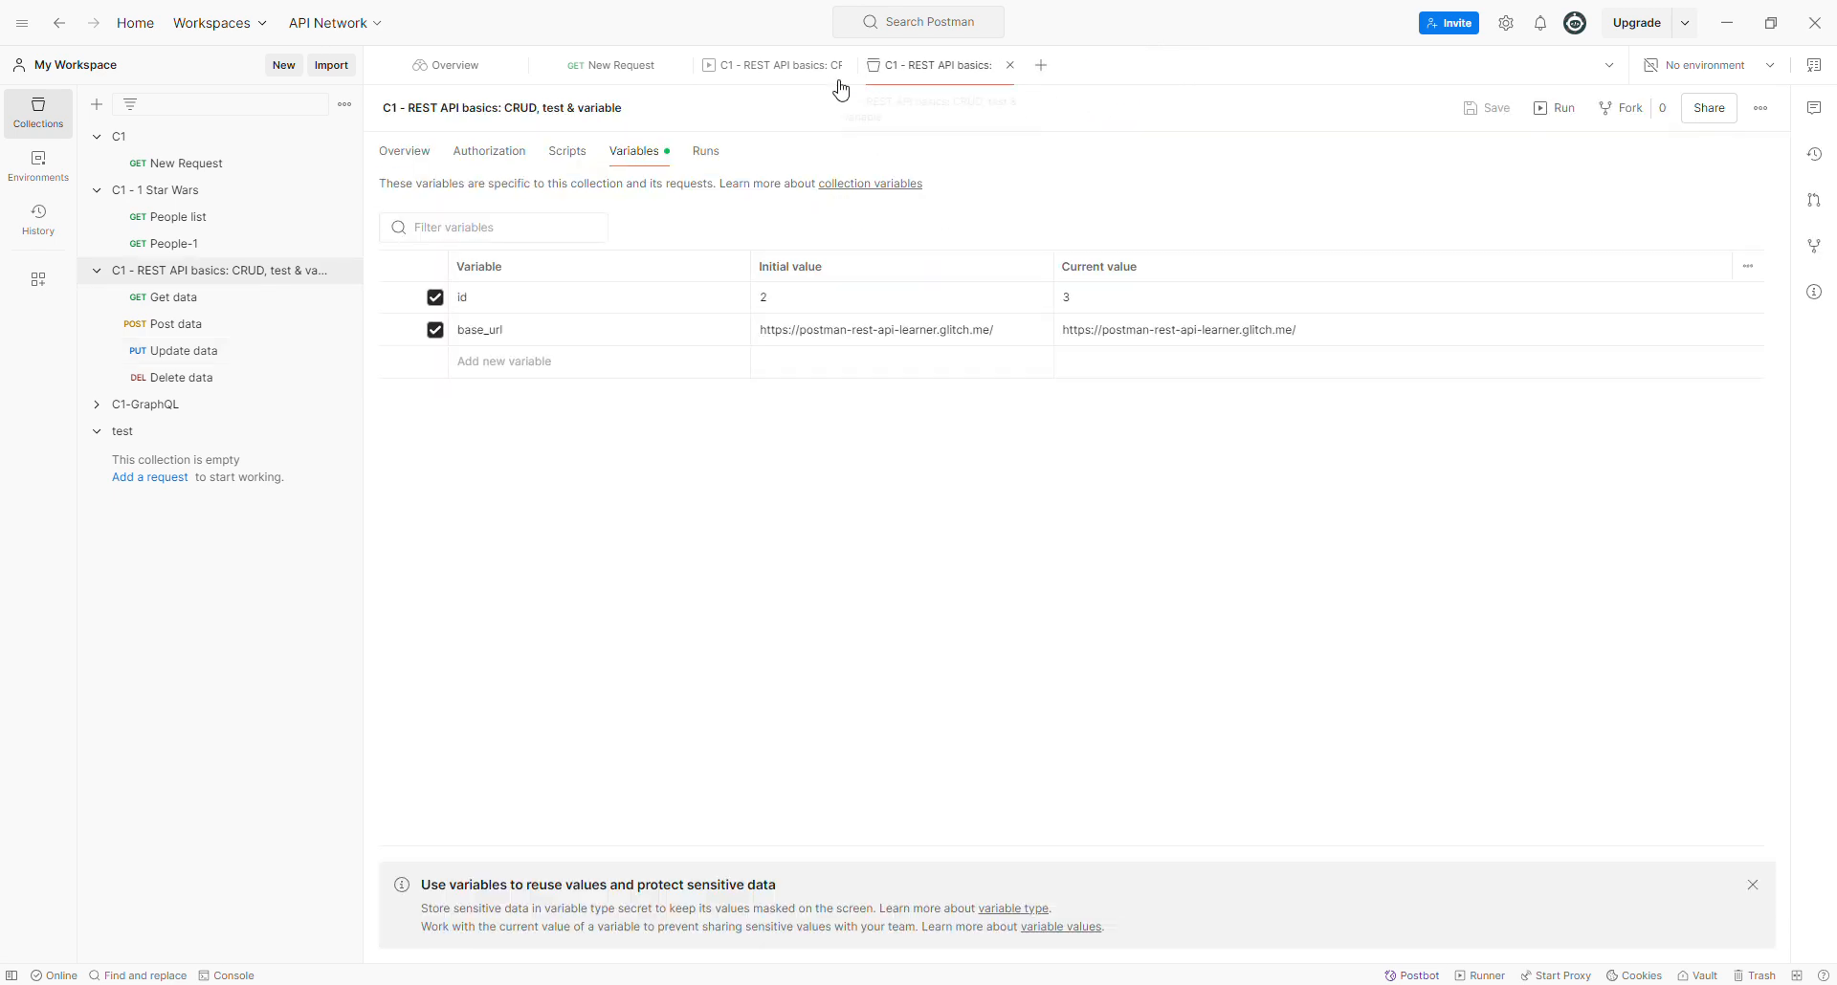
click(780, 73)
click(1453, 108)
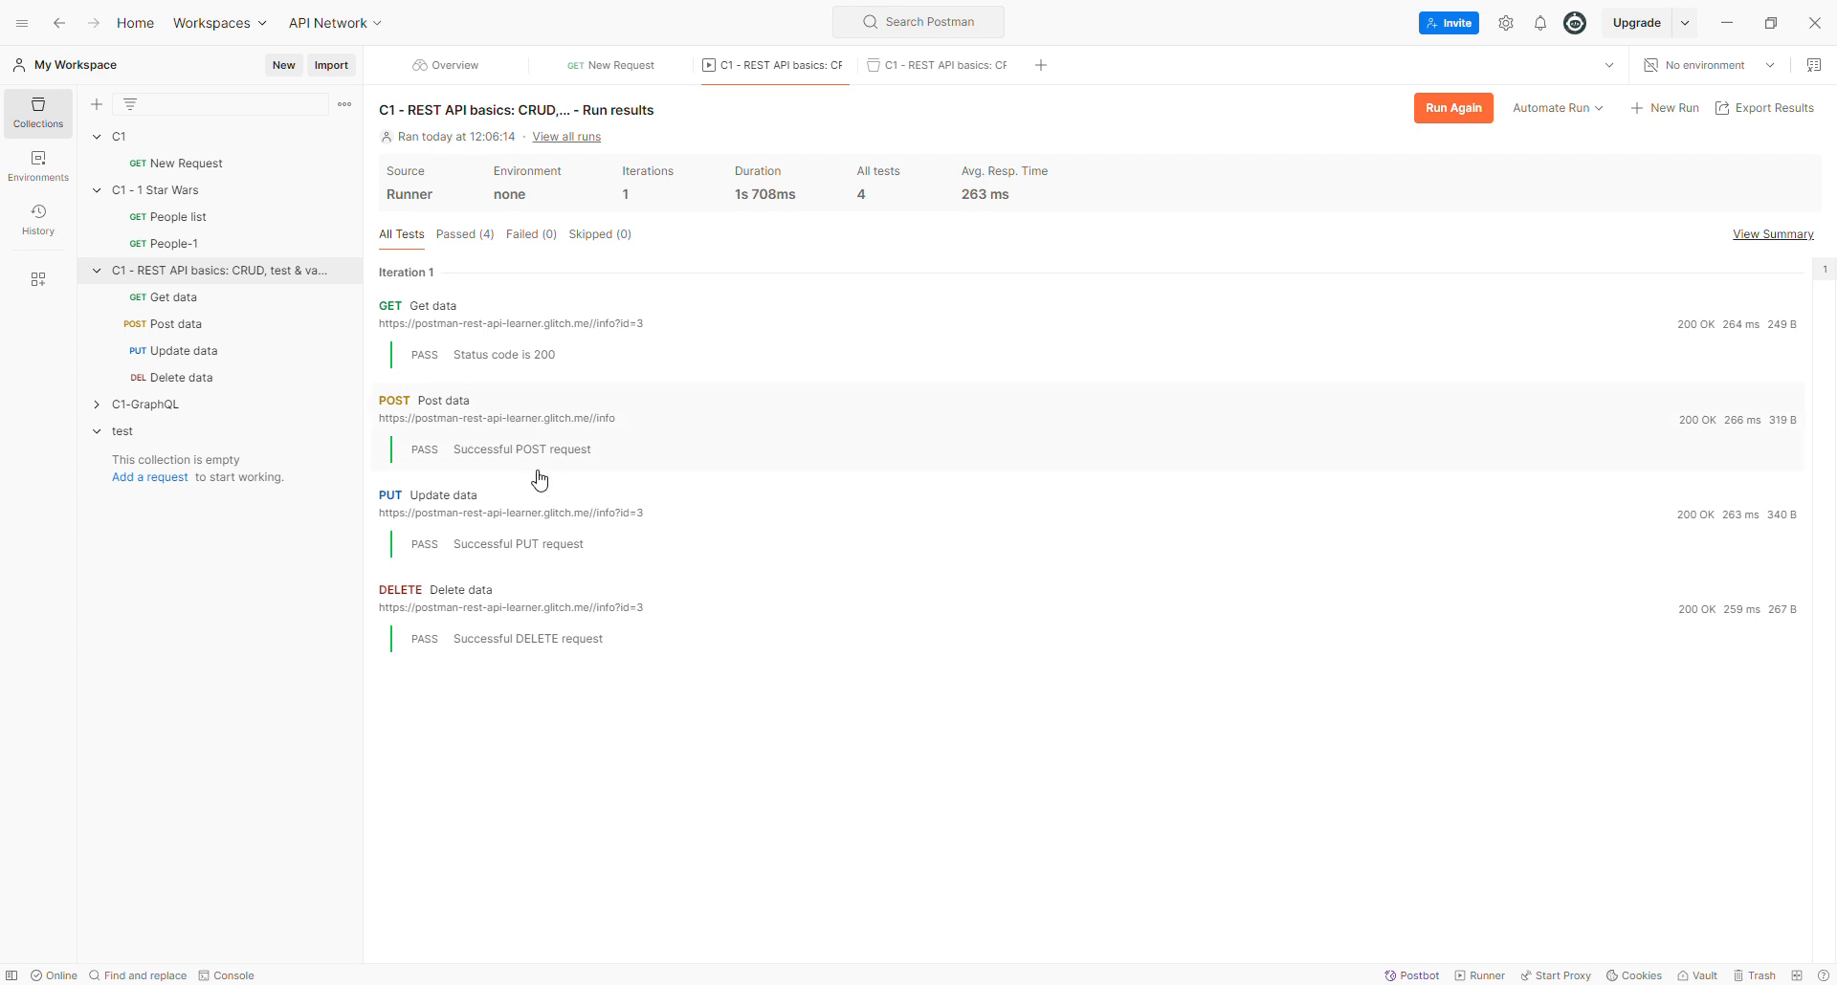
click(935, 85)
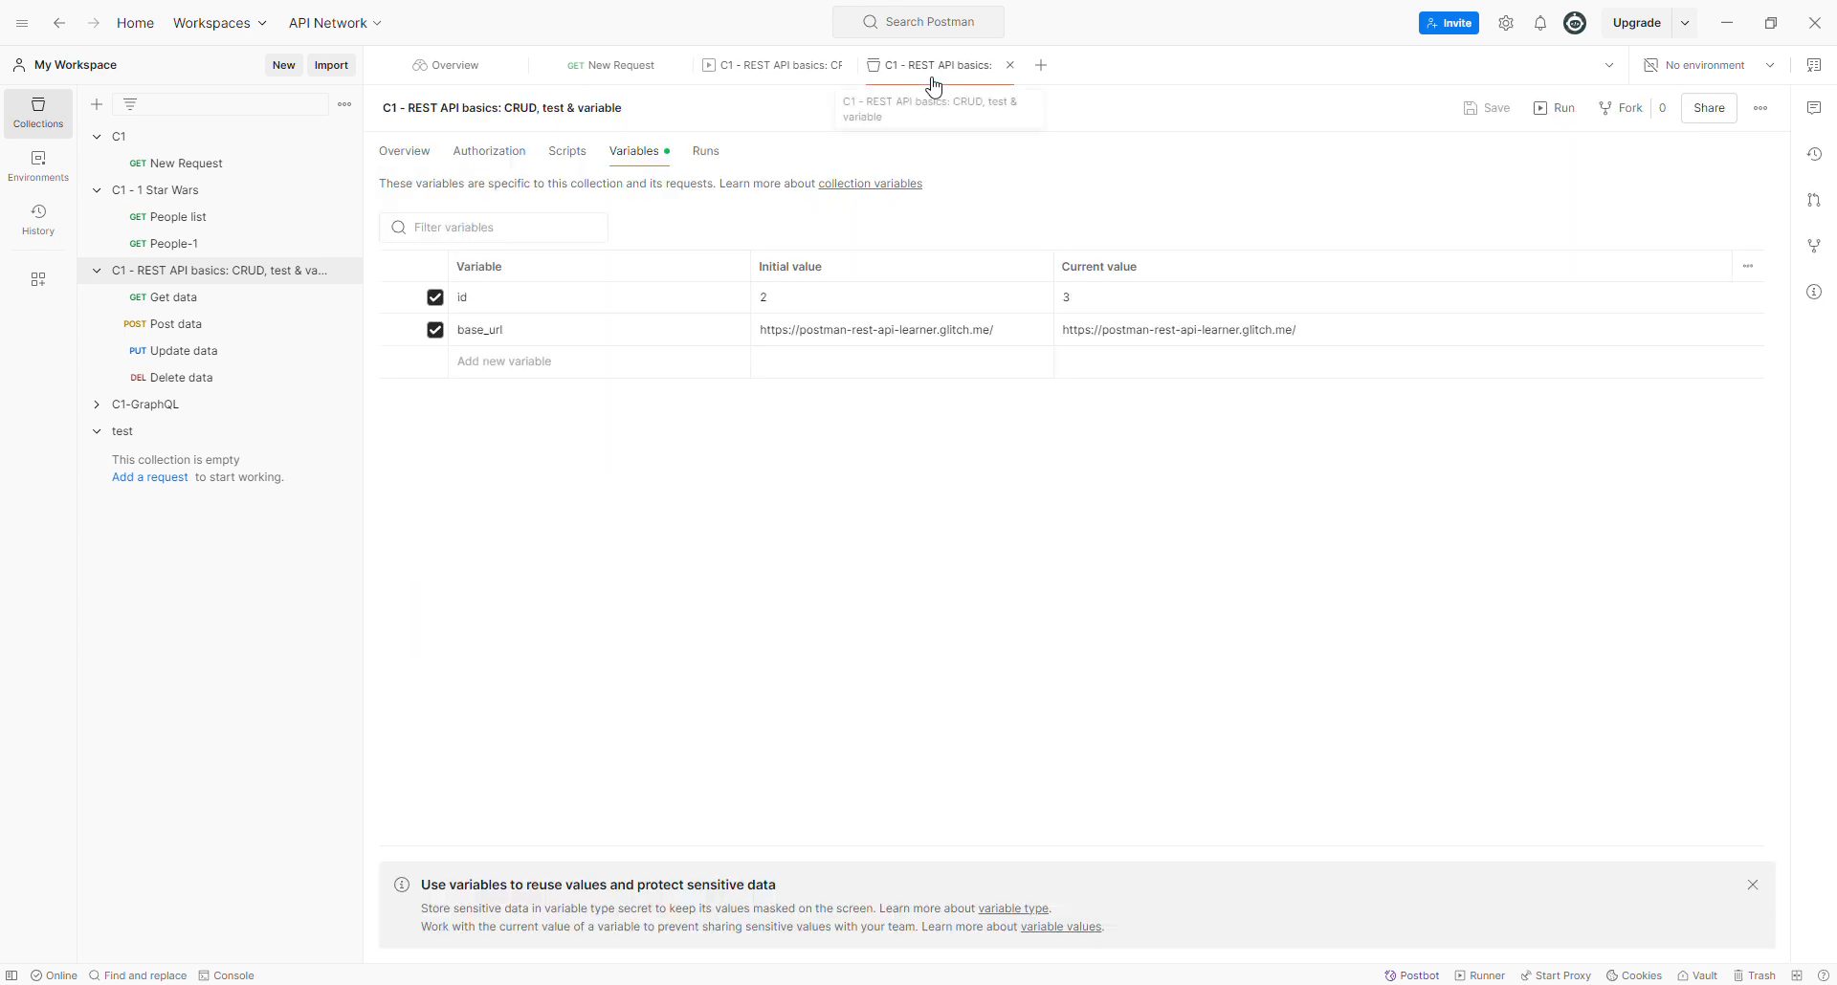
click(767, 69)
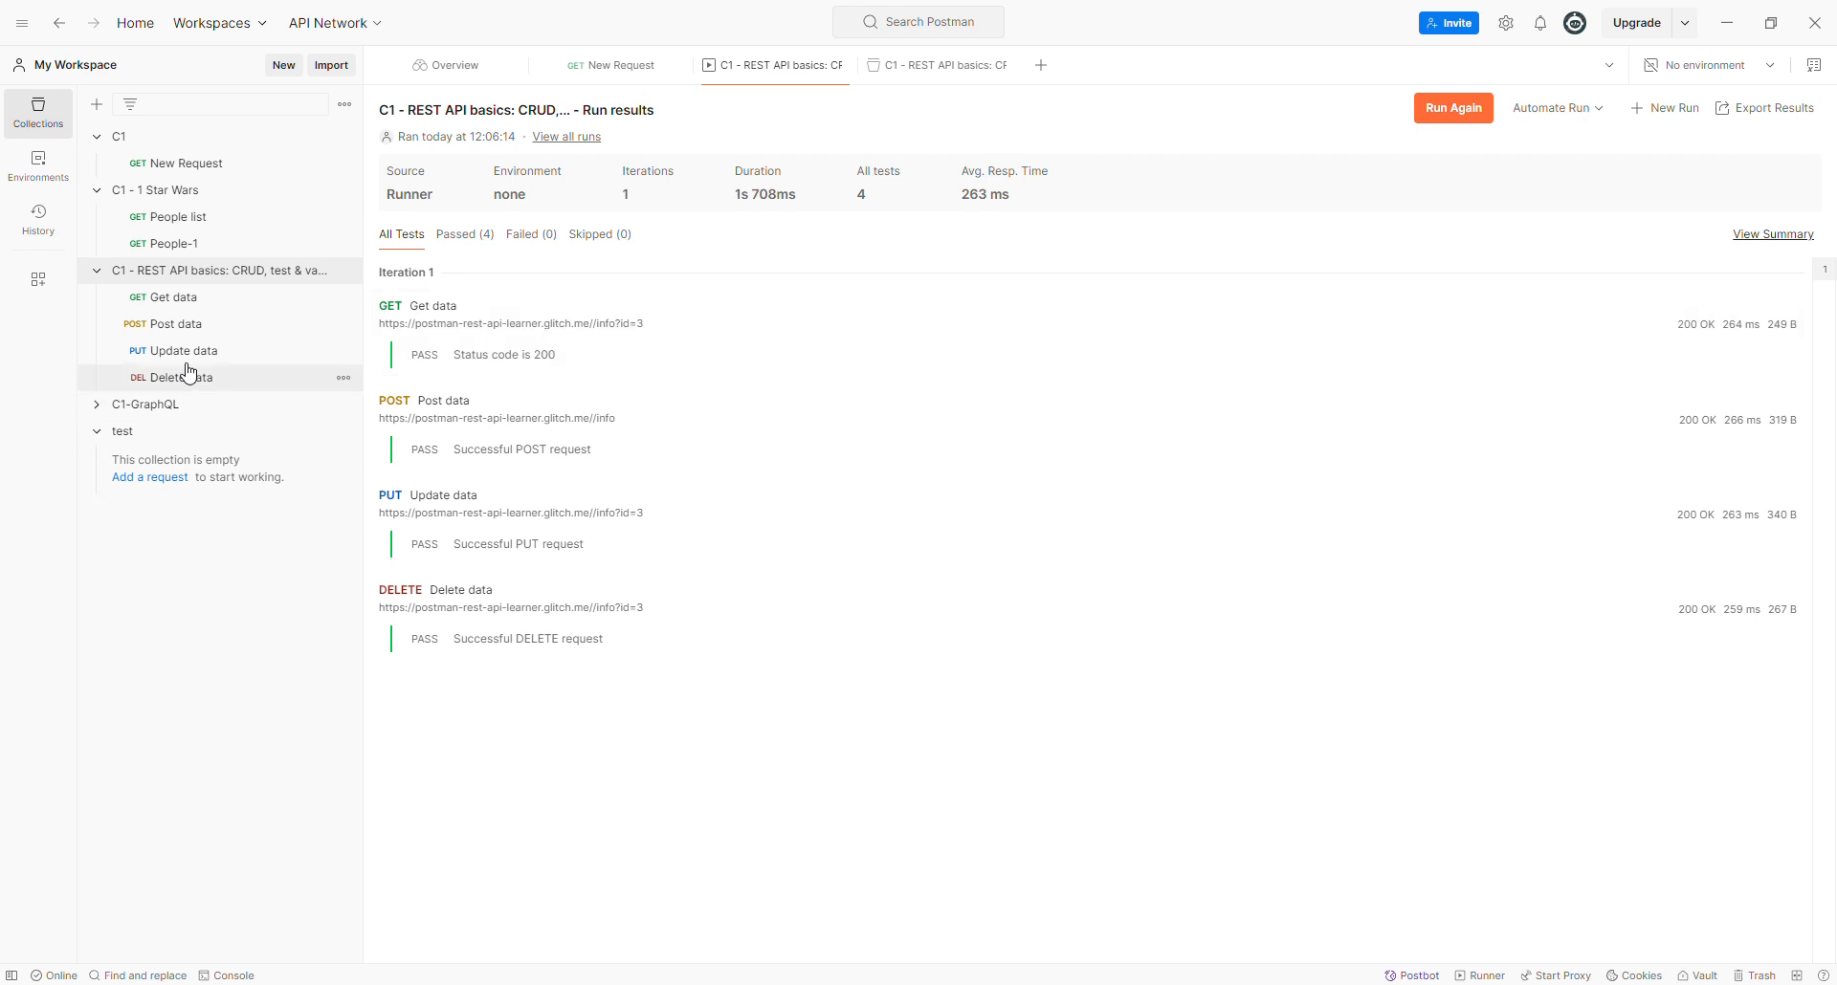
- Compare the body of the Get data request with the JSON body of the Post data request
click(214, 304)
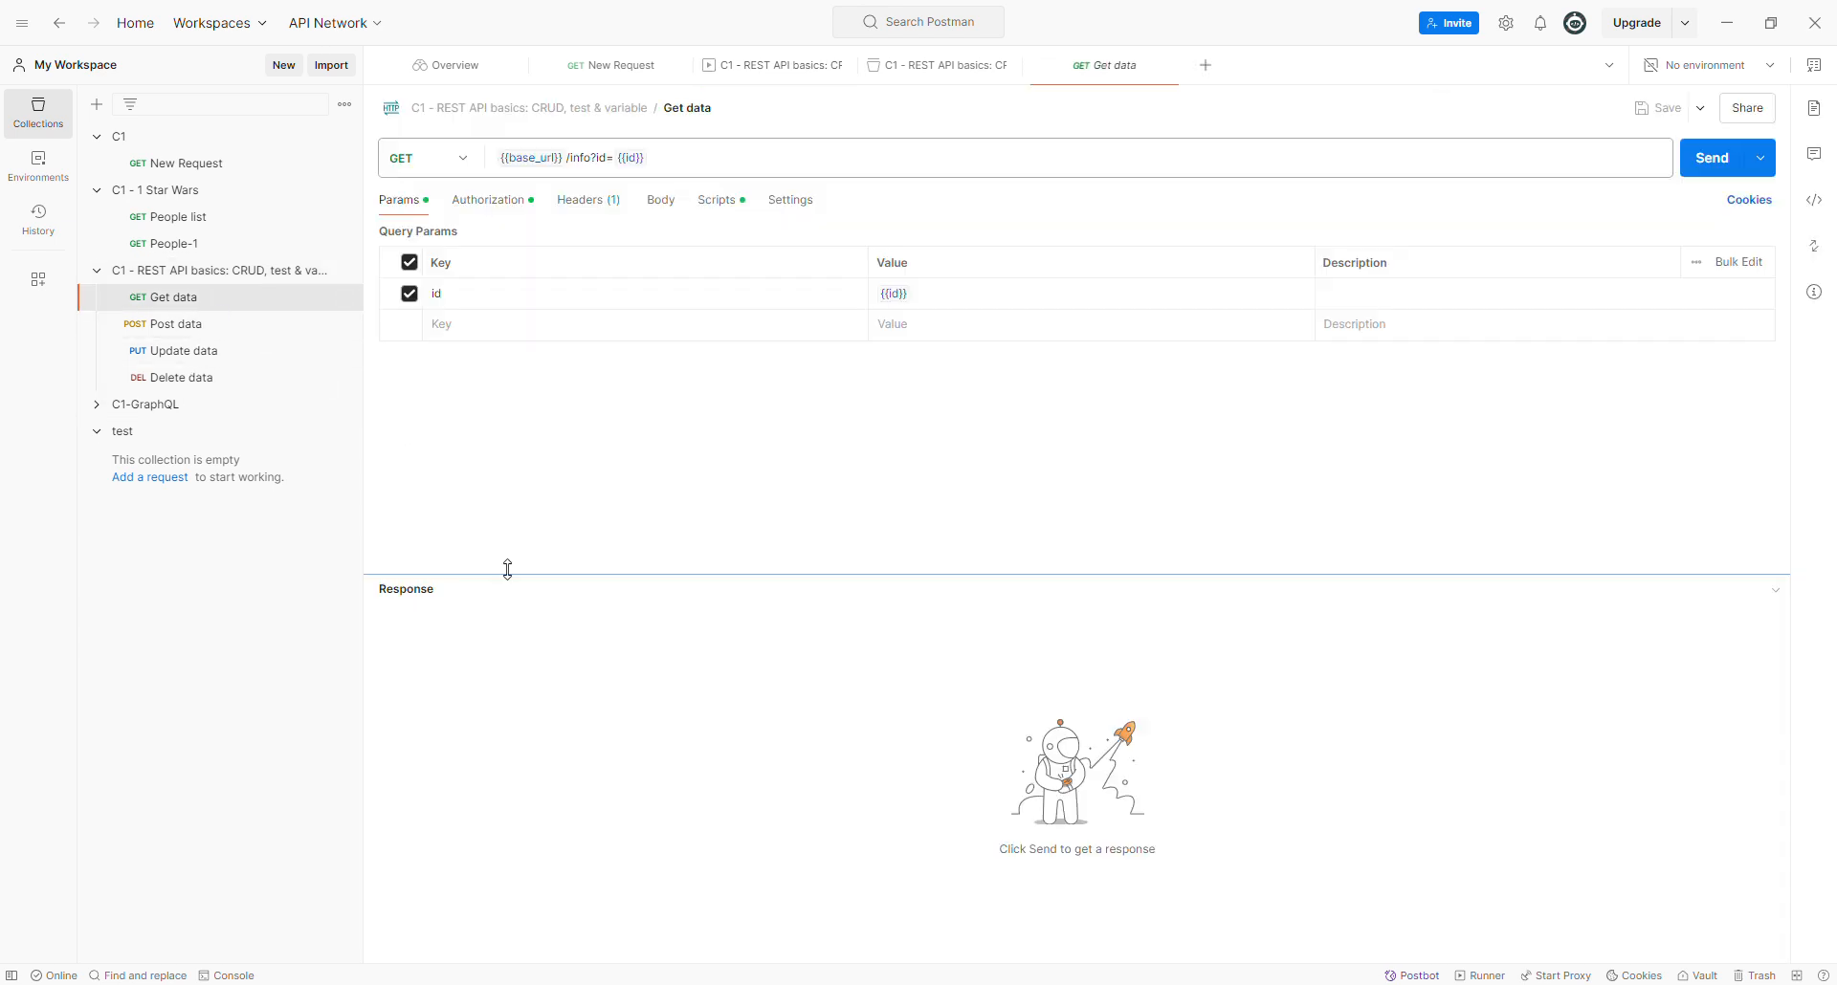
click(663, 201)
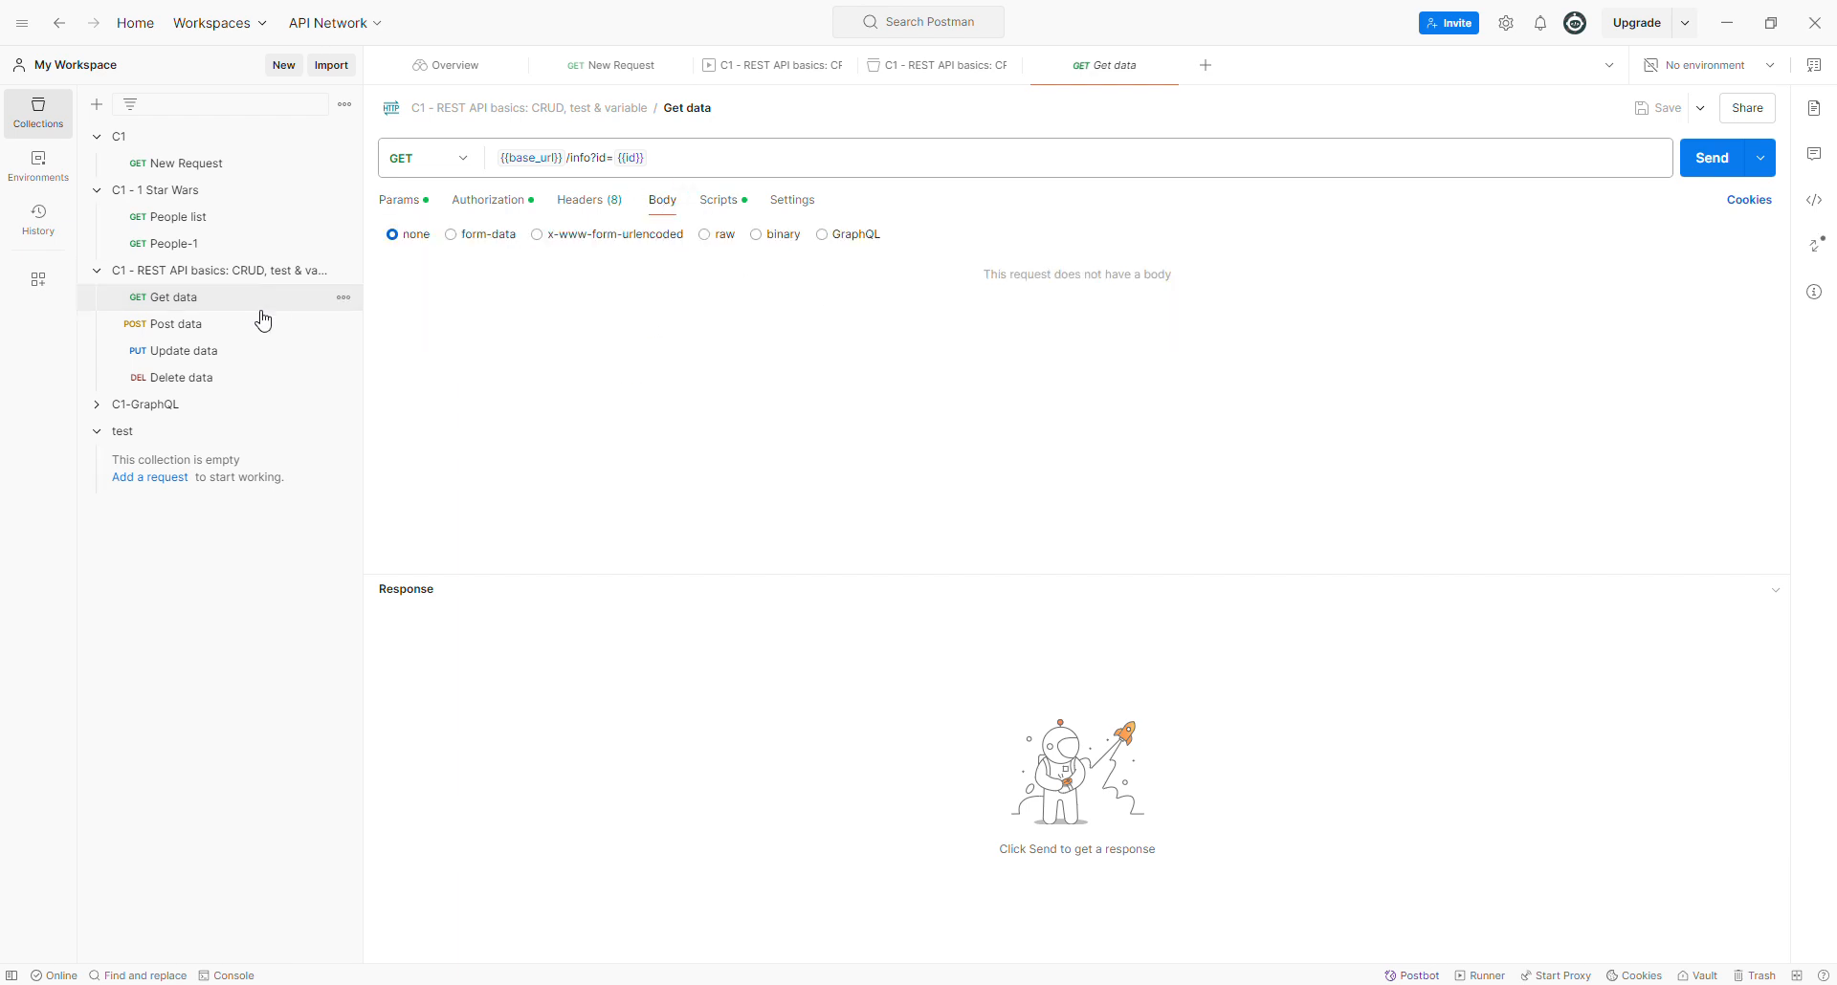
click(204, 330)
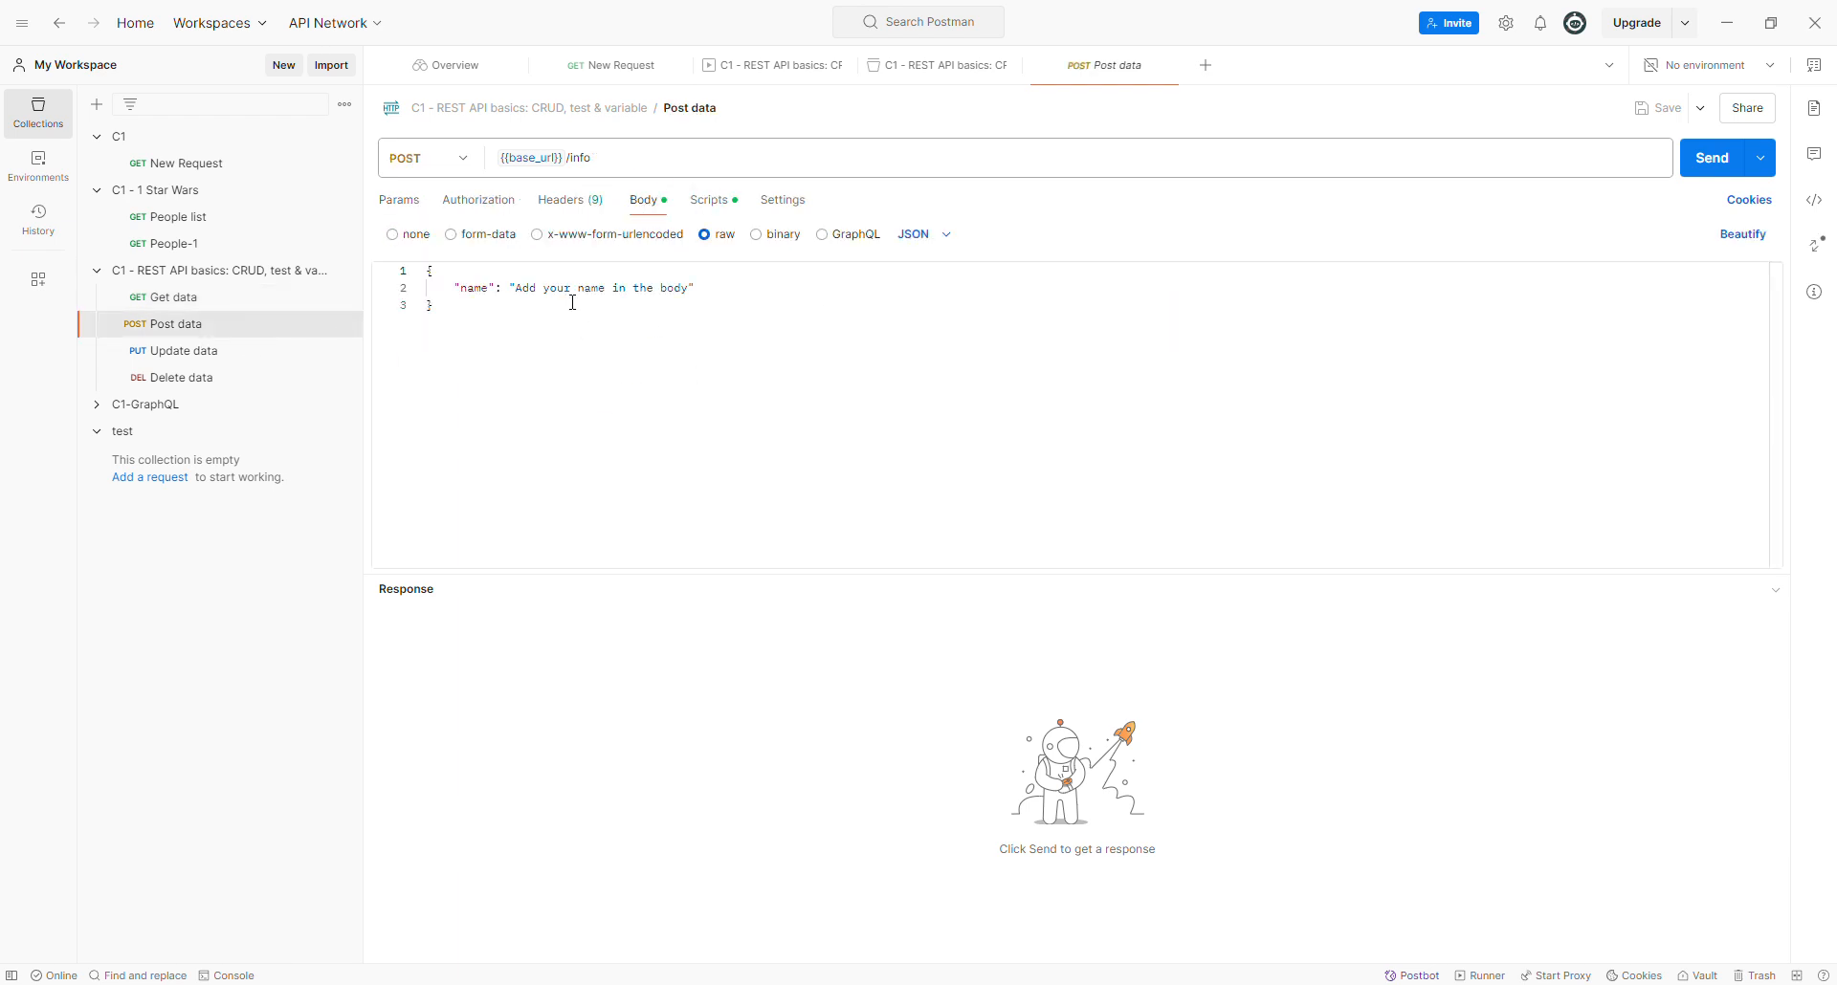
double_click(688, 288)
- Send the Country request from the C1-GraphQL collection with country code US and examine the returned JSON
click(135, 411)
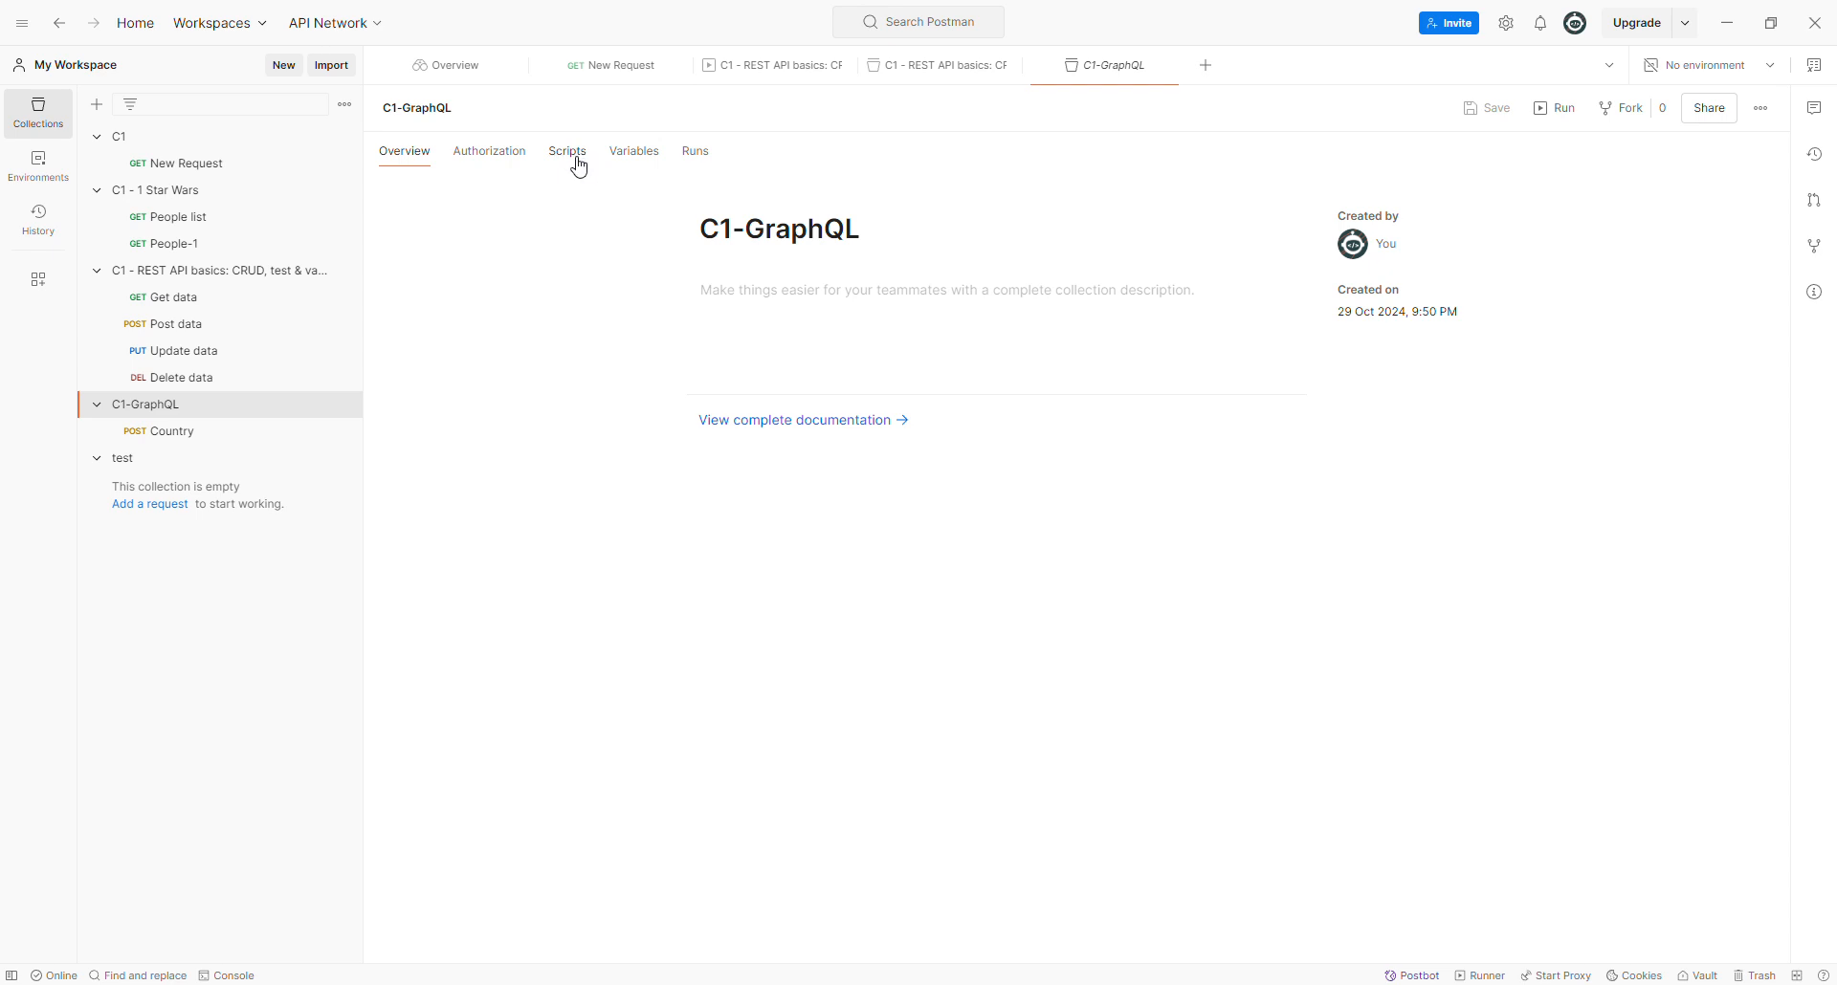
click(180, 442)
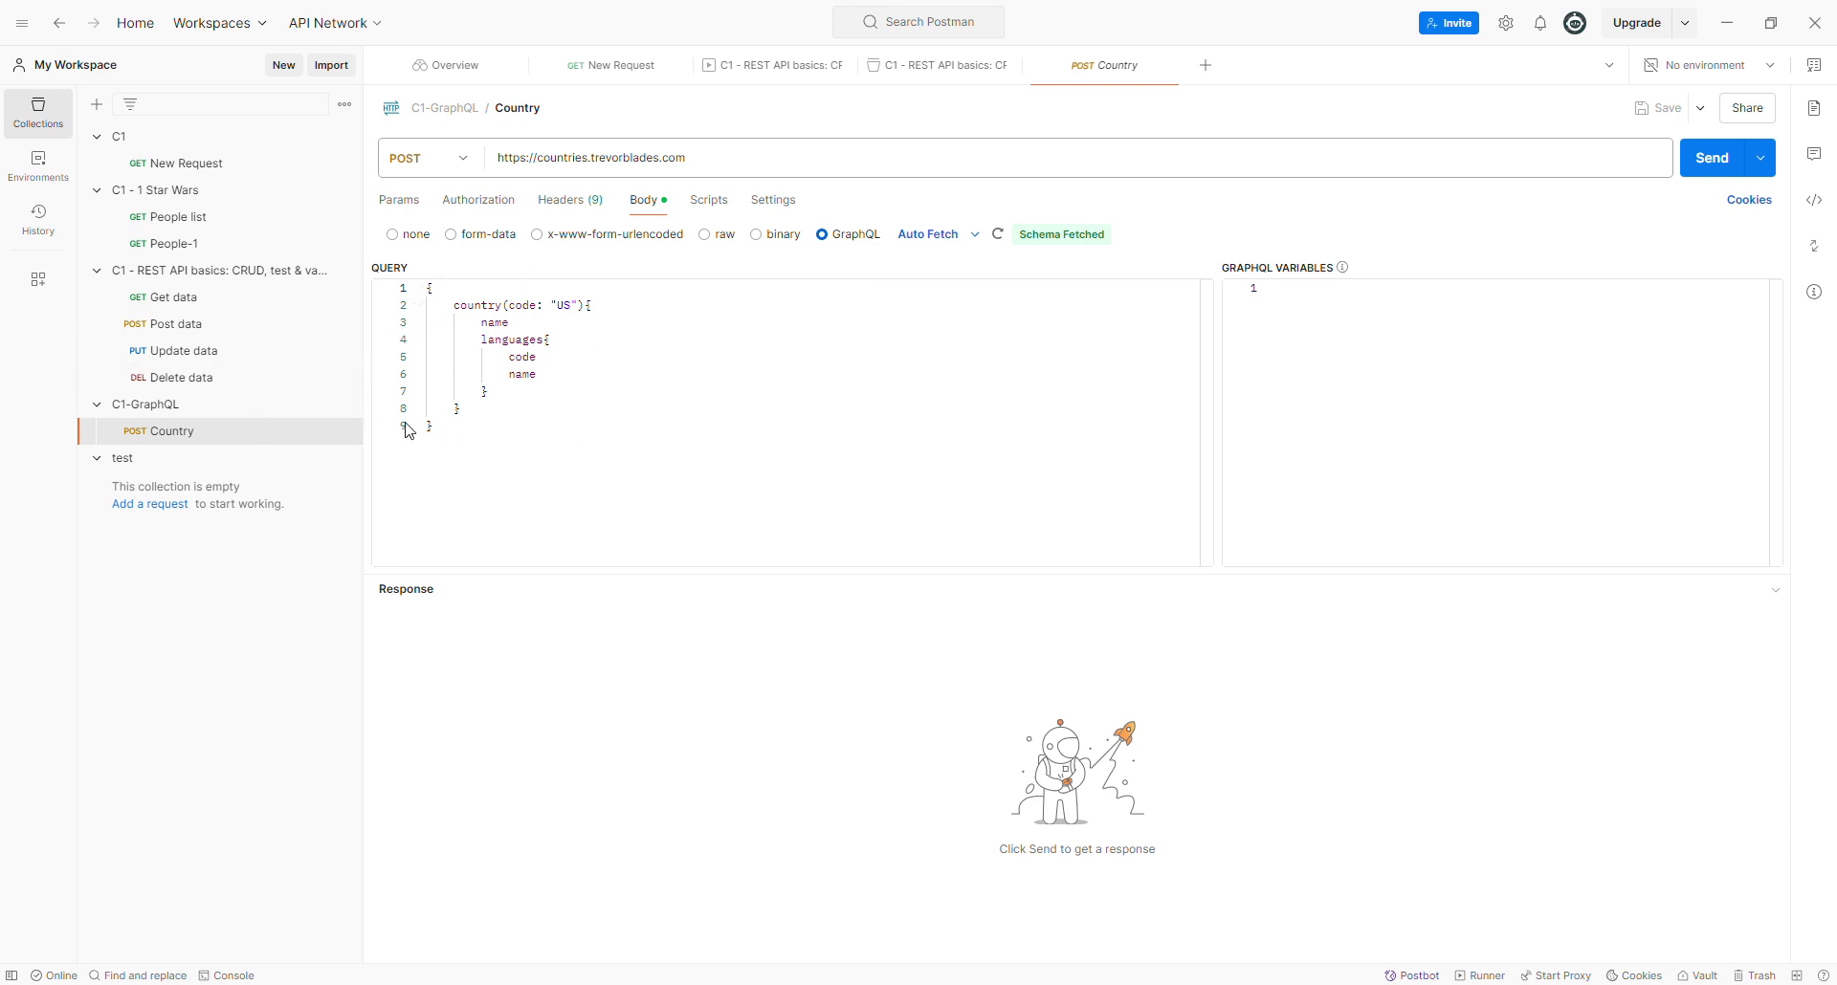
click(229, 304)
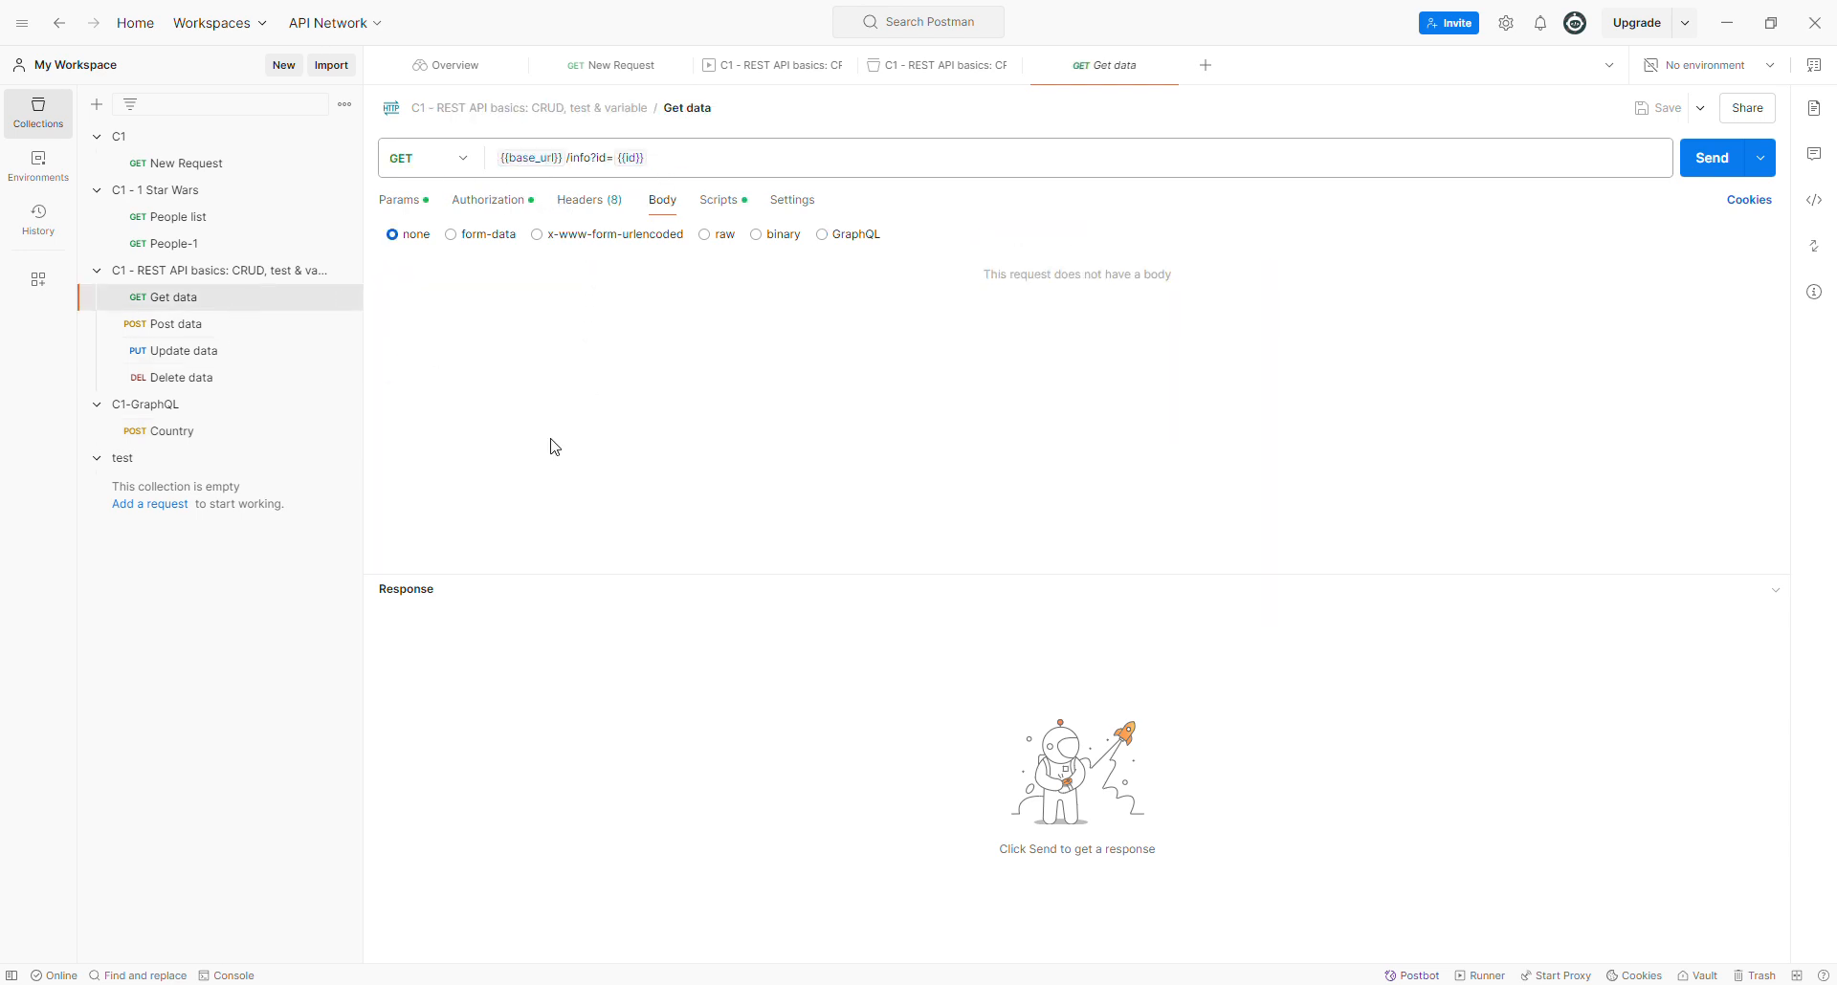
click(153, 432)
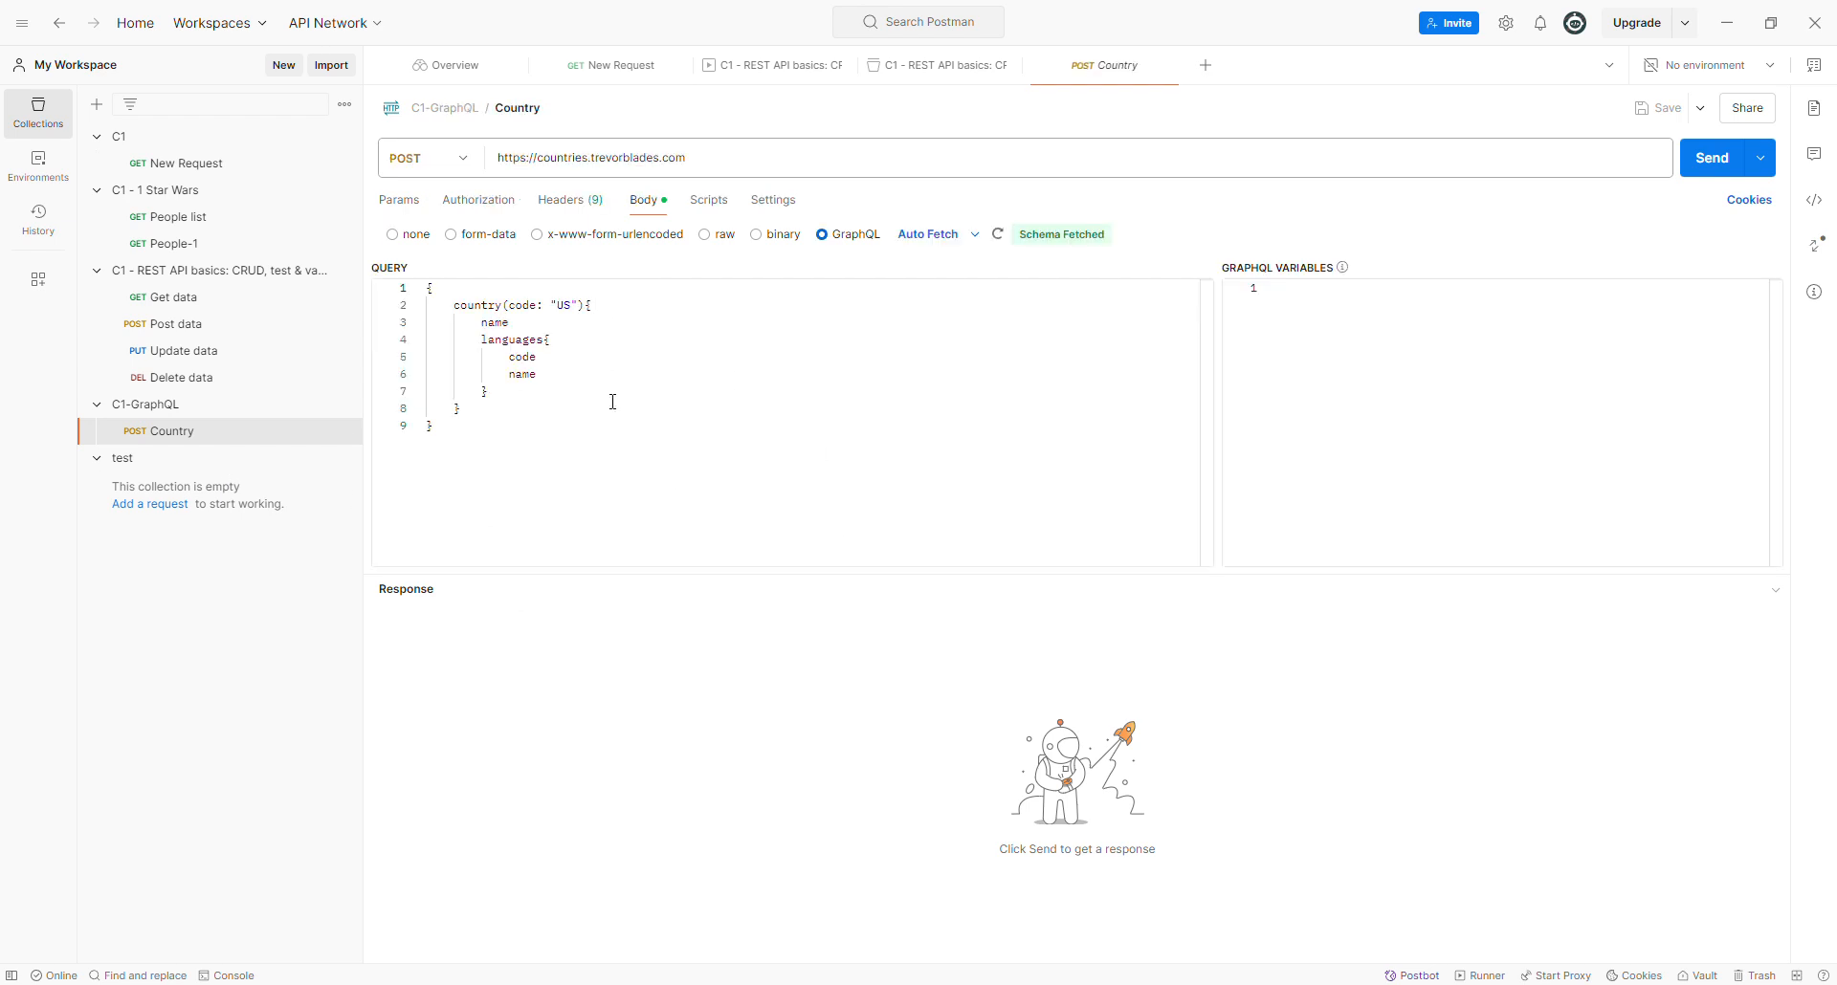
click(1715, 162)
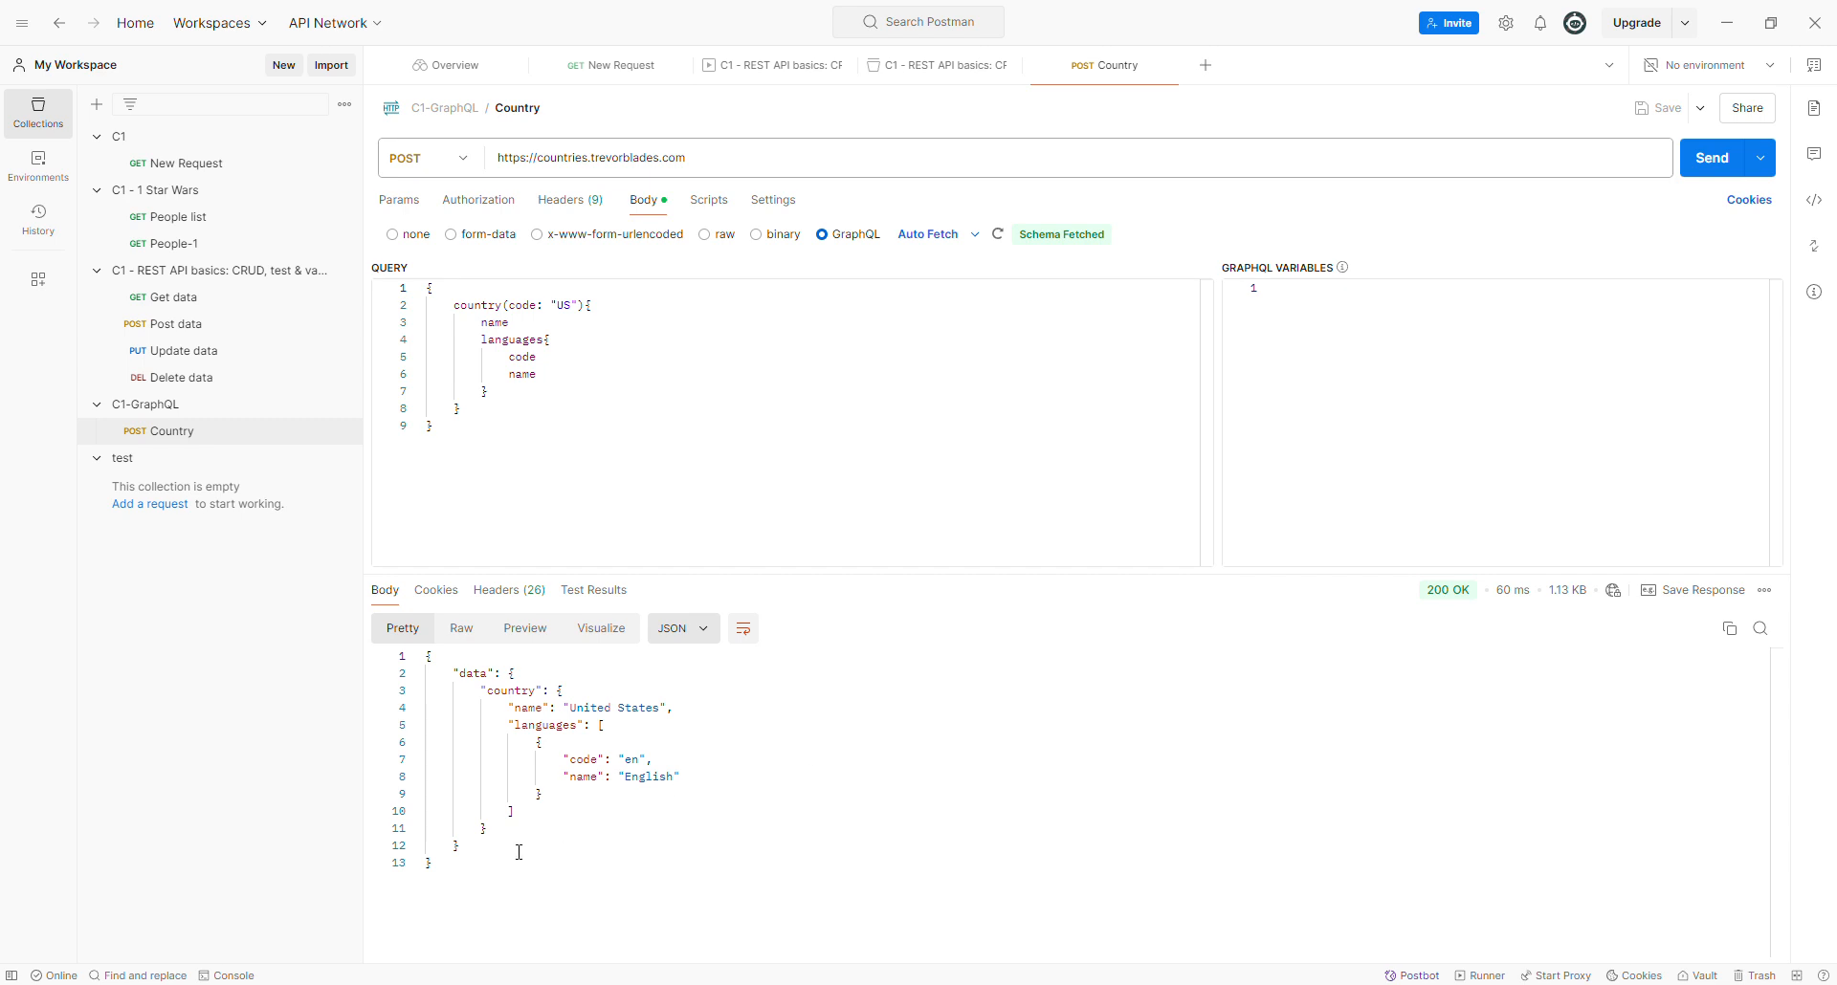
click(497, 867)
key(ctrl+a)
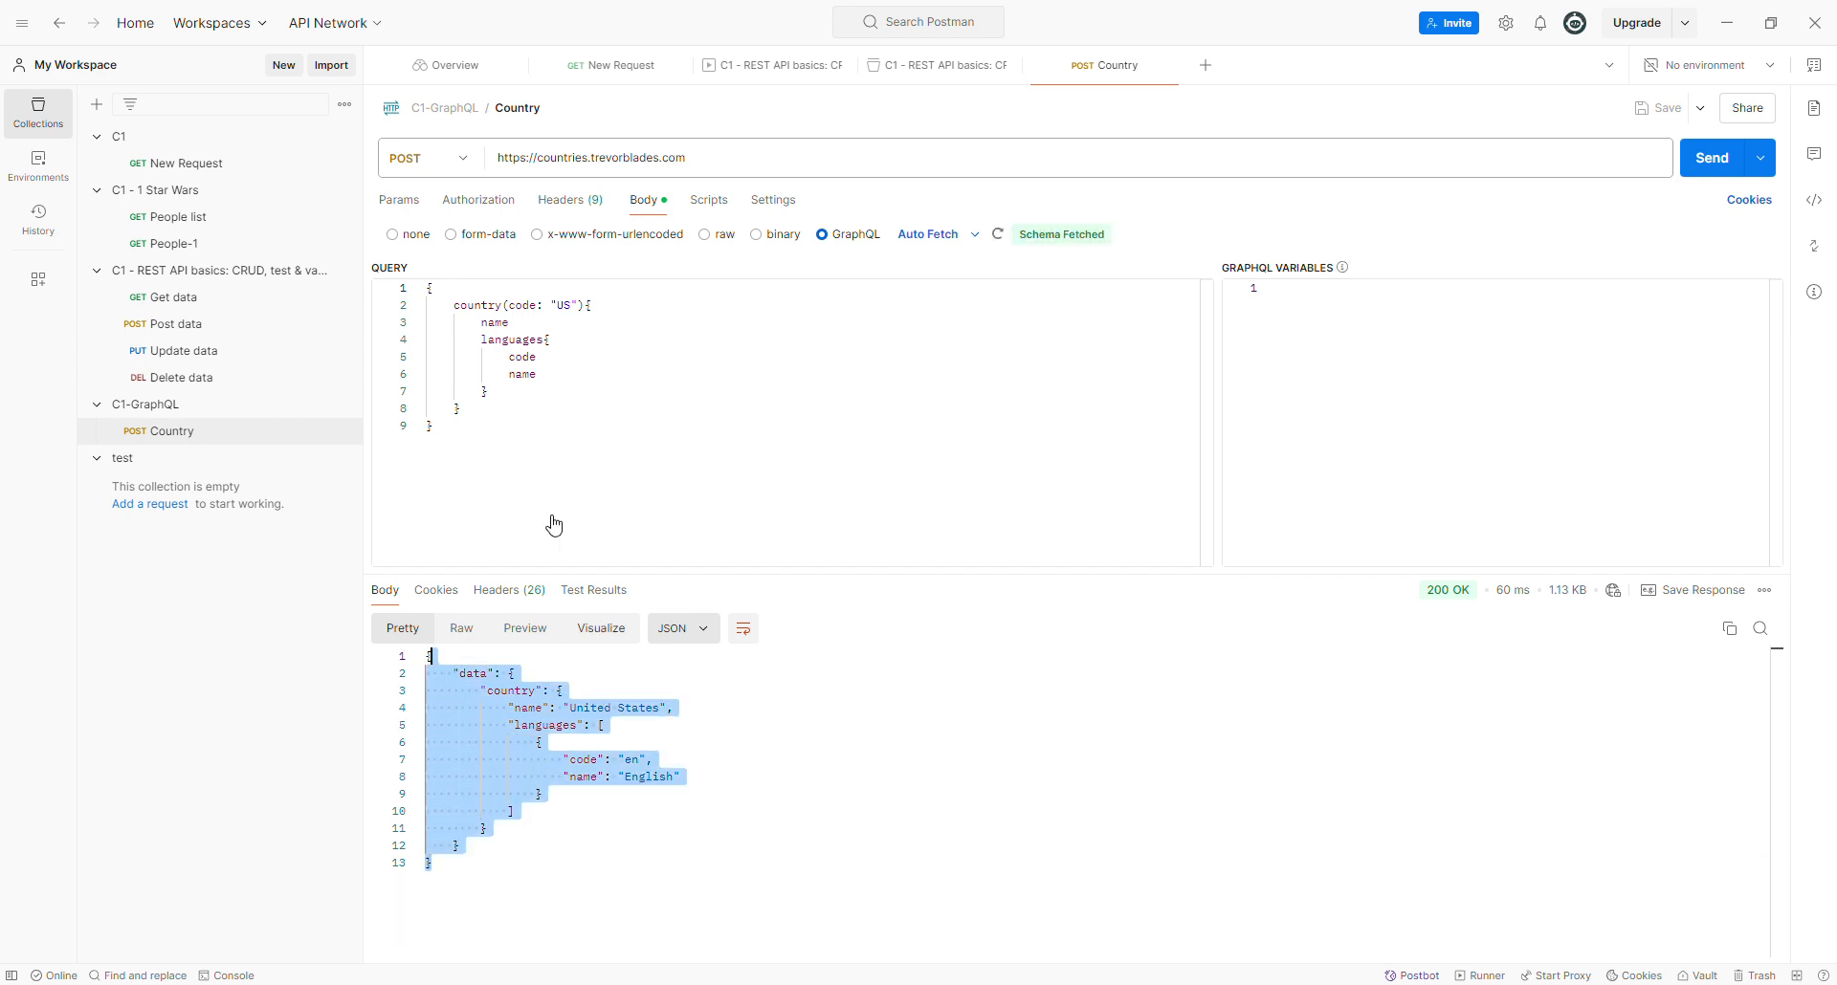
- Set the country code in the Country request's GraphQL query to "UK", save the request, and send it
double_click(566, 305)
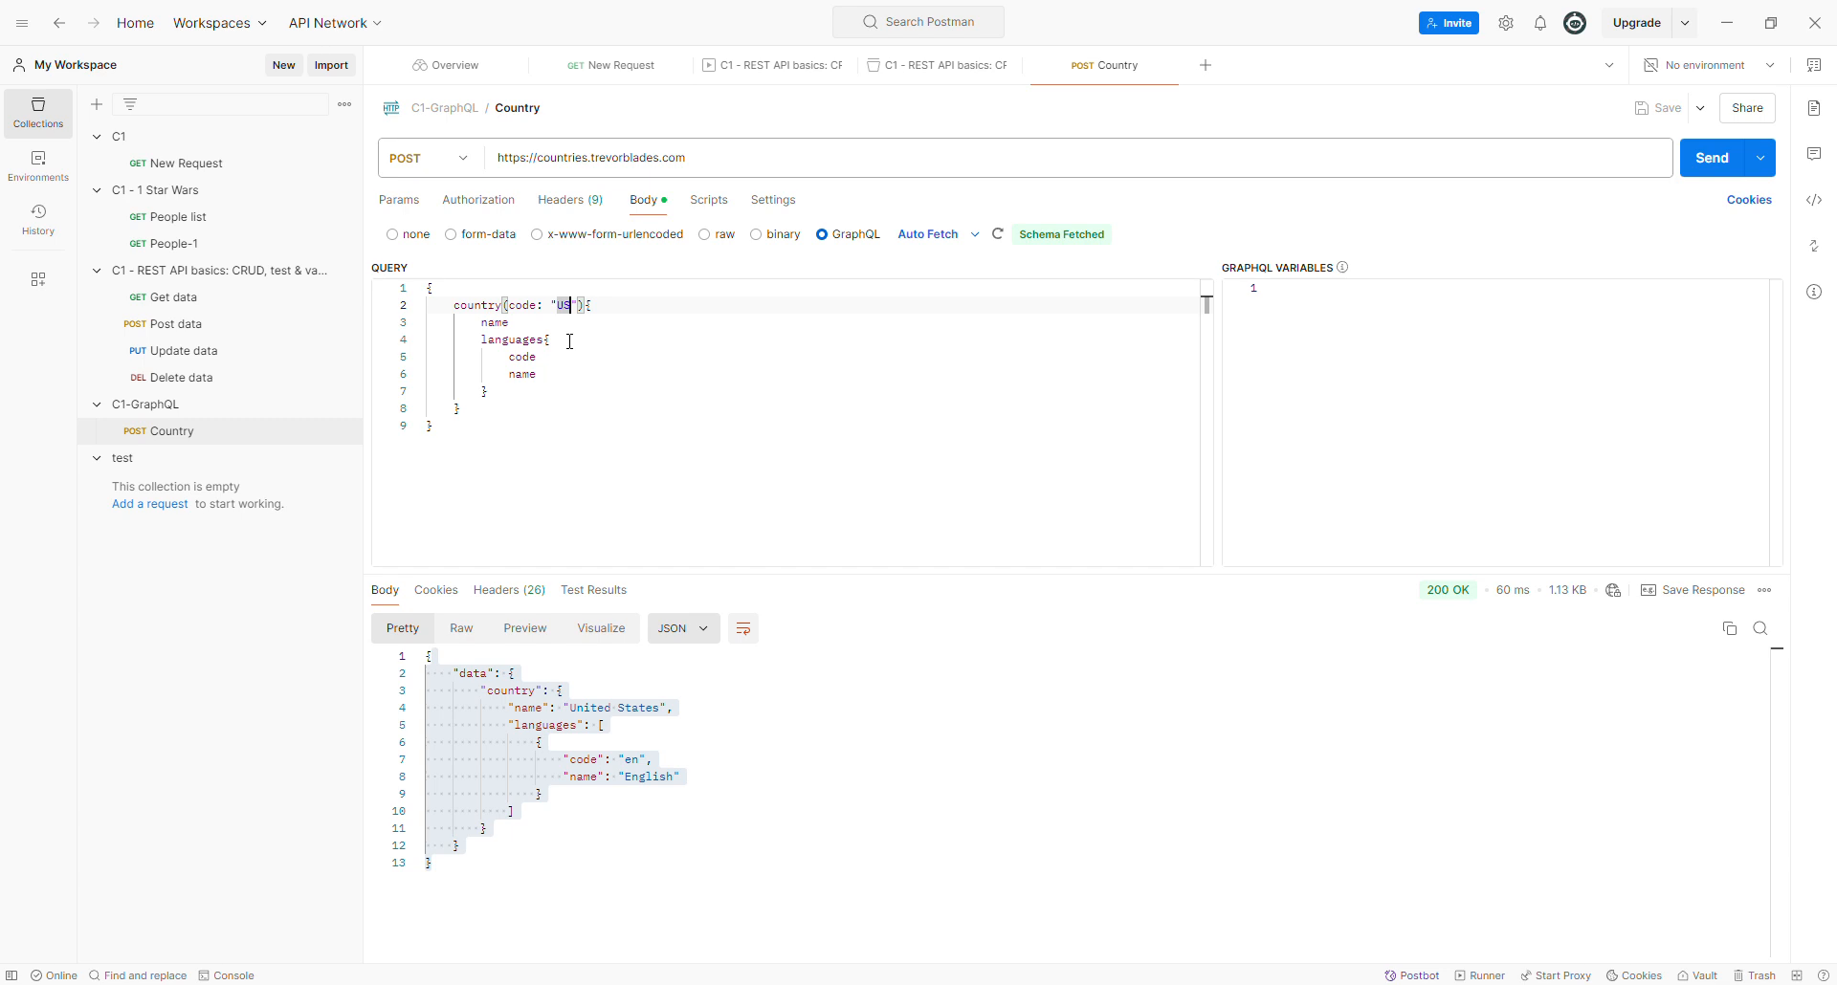
key(Right)
text(UK)
key(BackSpace)
key(BackSpace)
key(BackSpace)
text(K)
key(ctrl+s)
click(1722, 163)
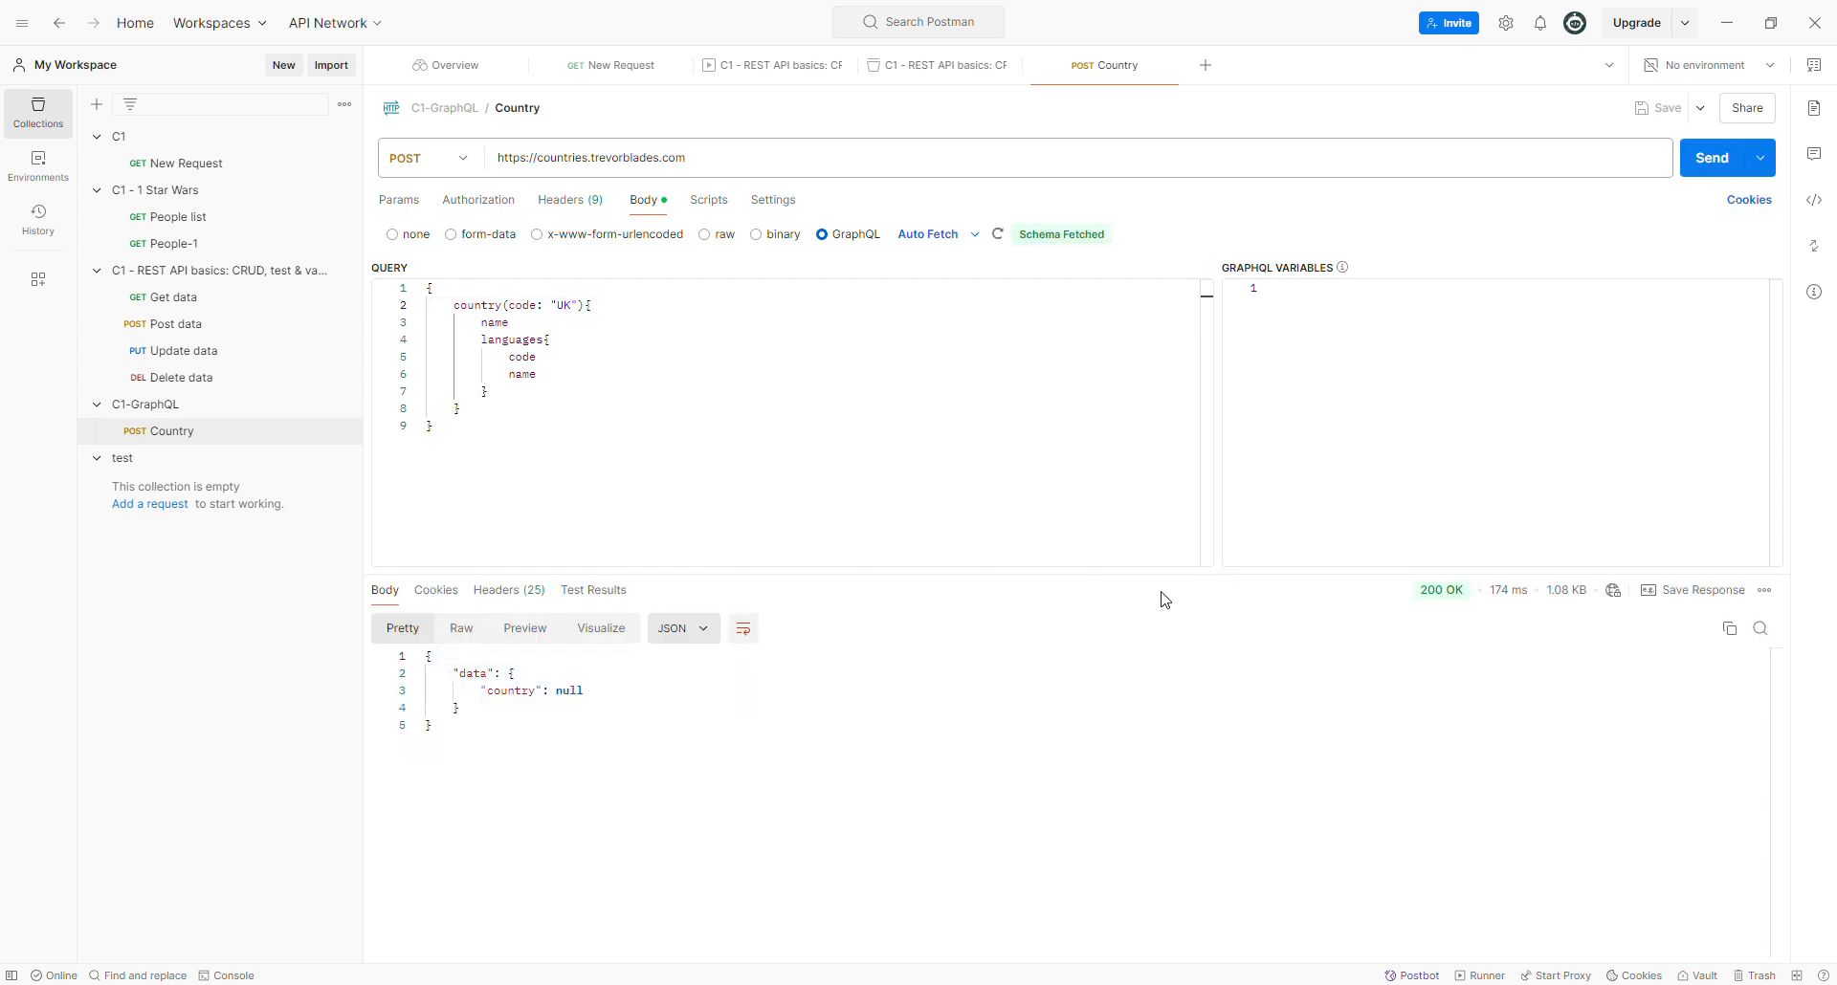
- Set the GraphQL query's country code to "CA", save and send the request, and compare it with the Get data request
click(571, 308)
key(BackSpace)
key(BackSpace)
text(CA)
key(ctrl+s)
click(1711, 168)
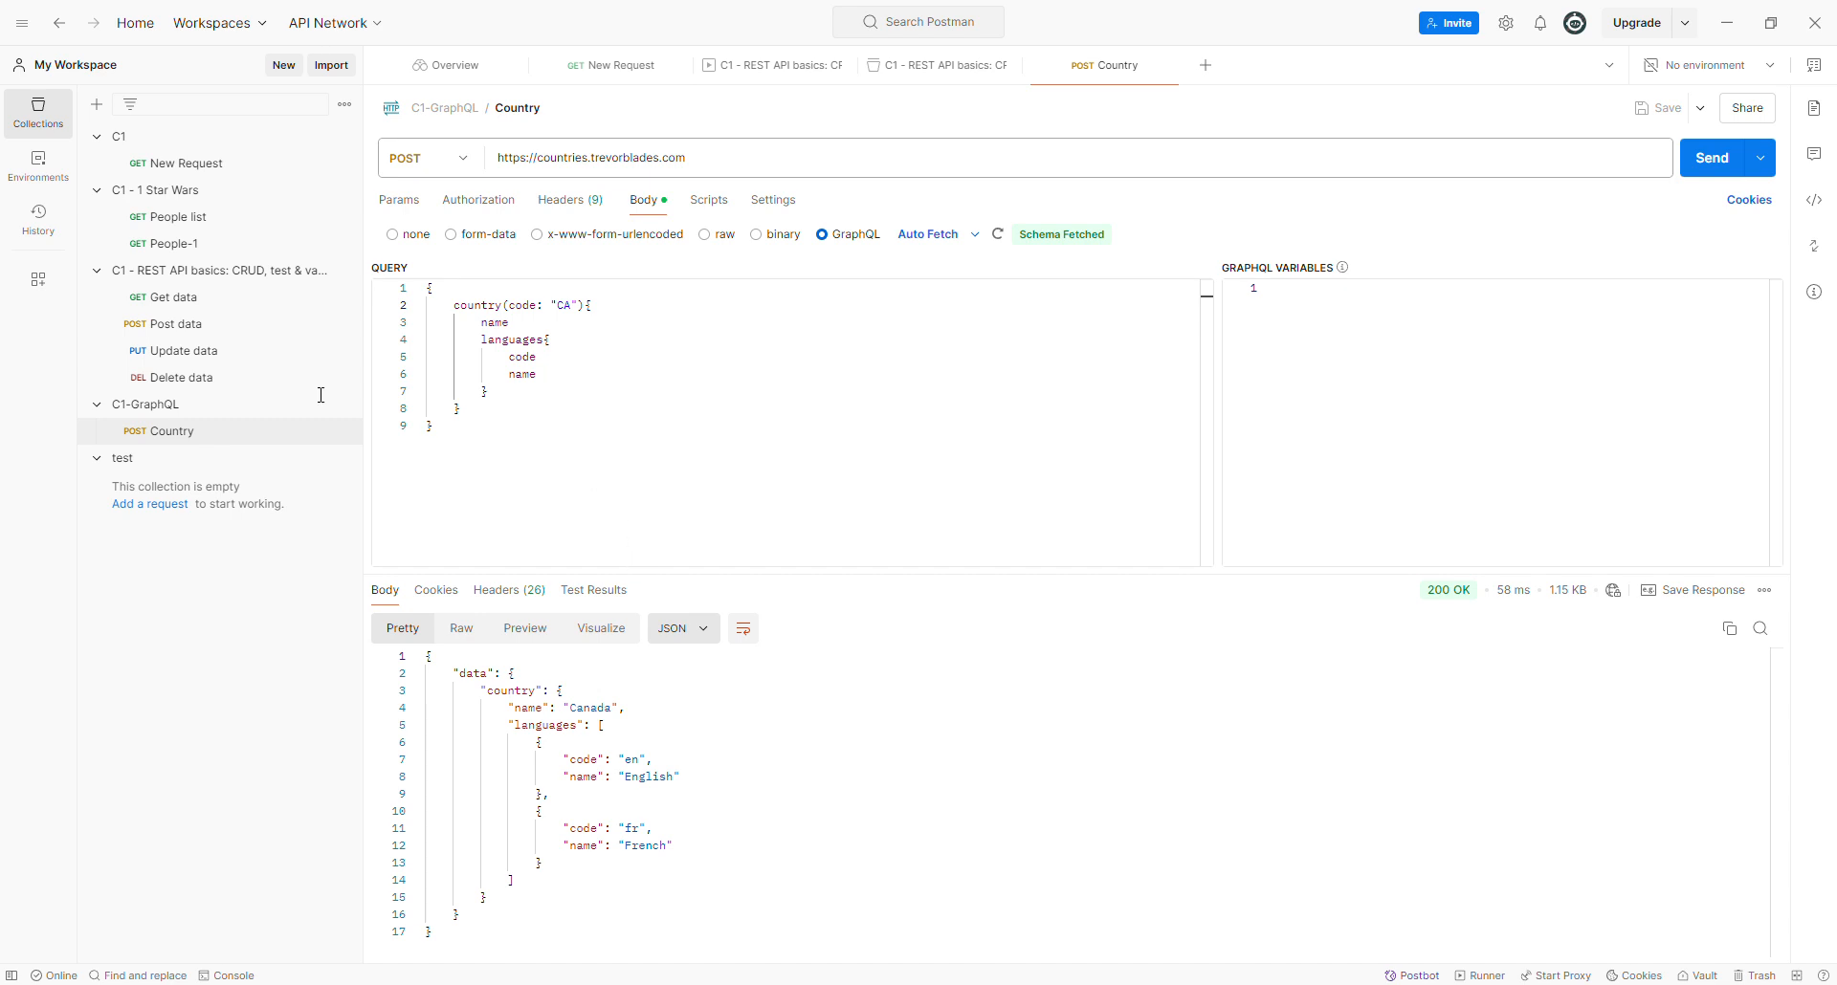
click(169, 296)
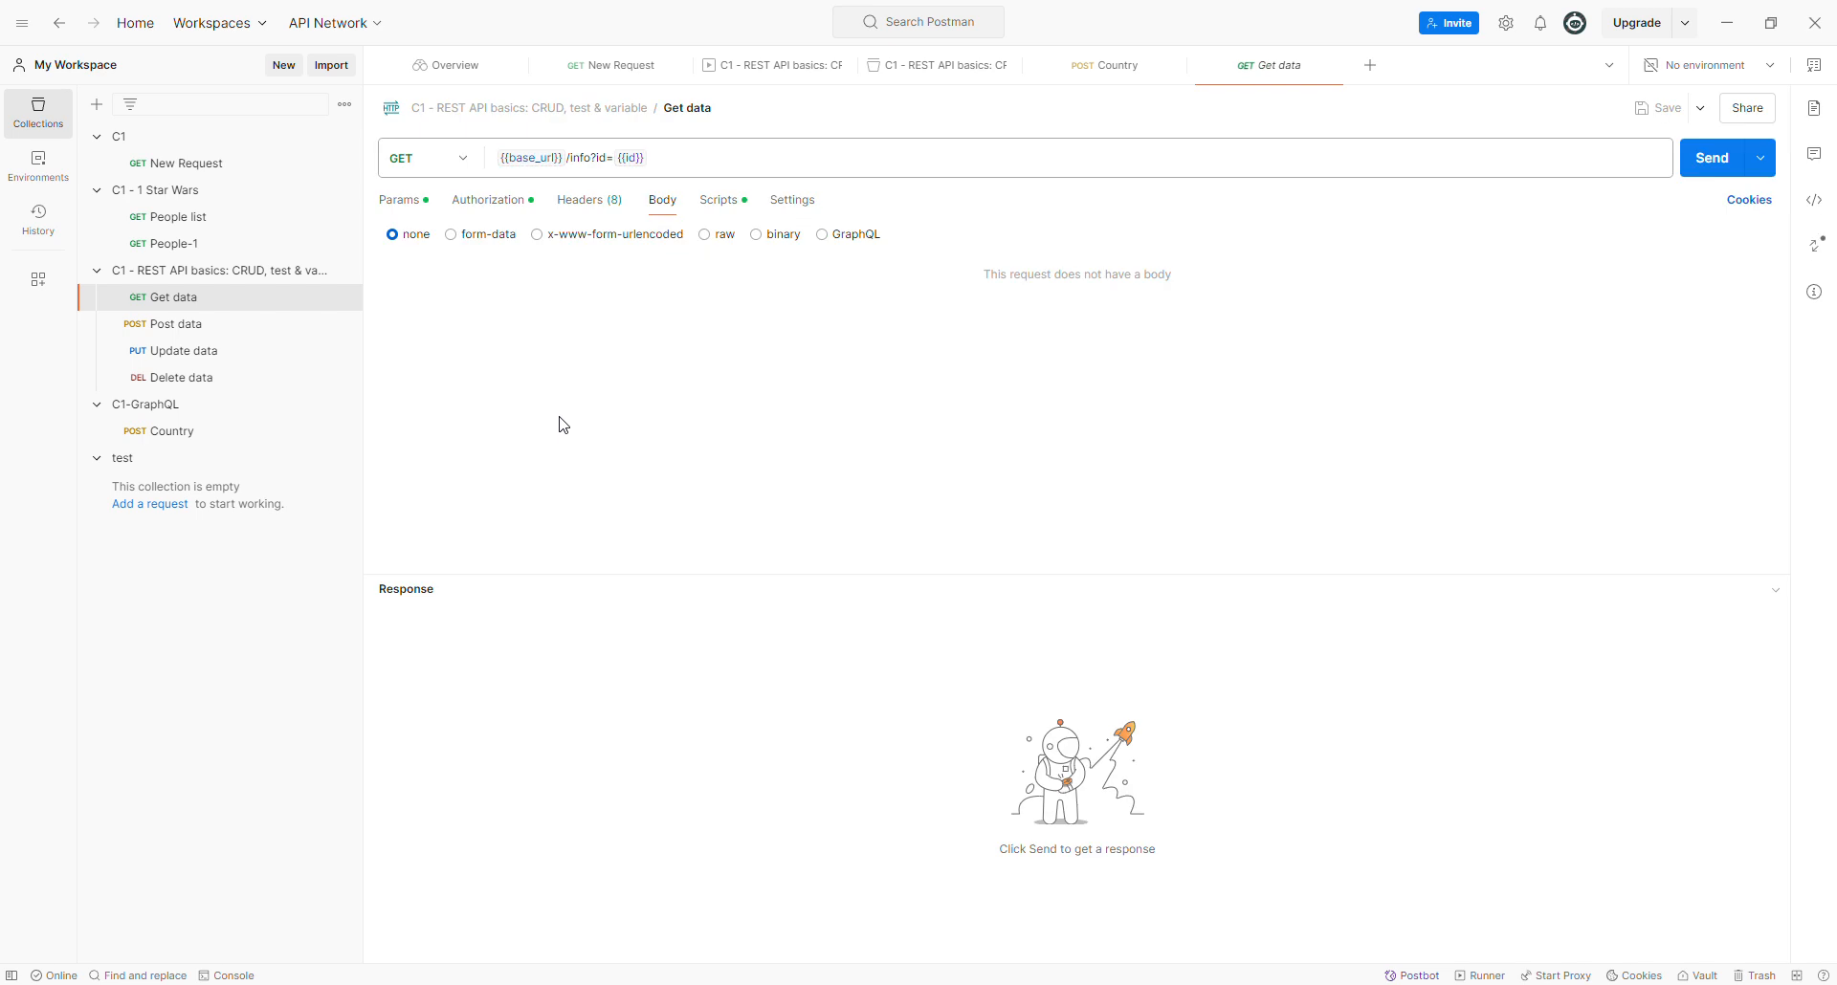
click(173, 438)
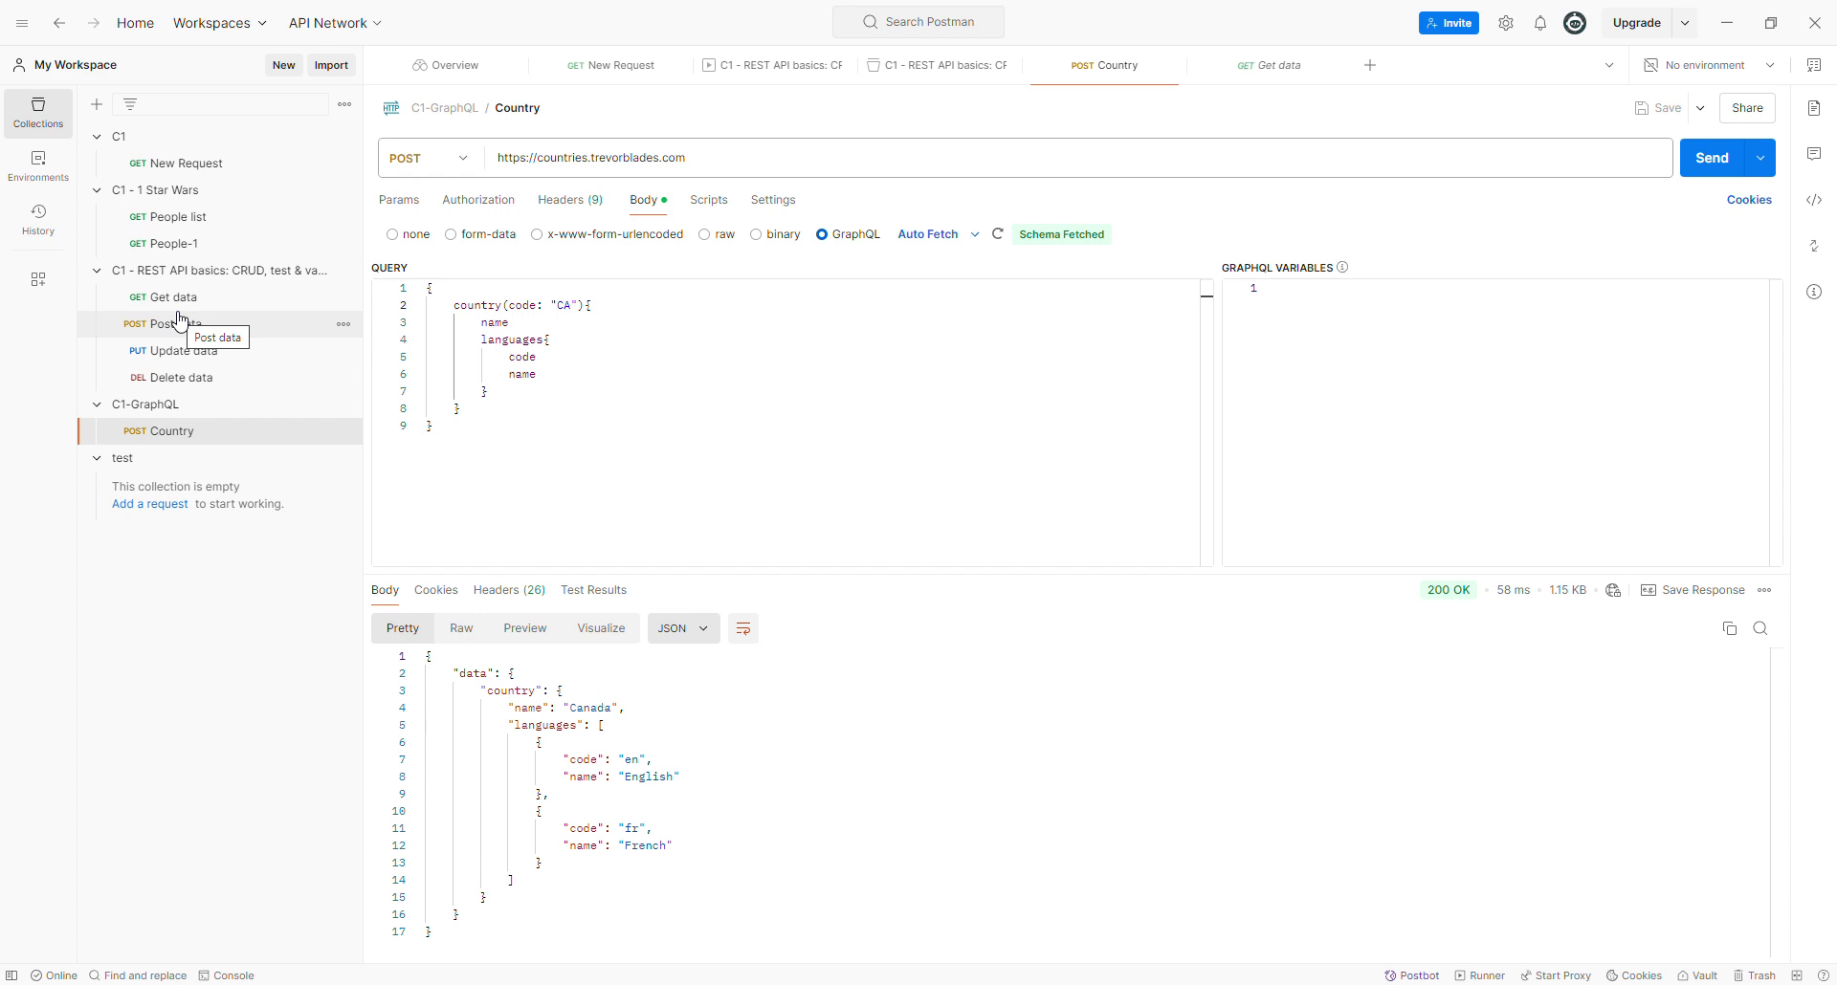
- Look over the request history and the REST API basics collection's run results and variables
click(39, 221)
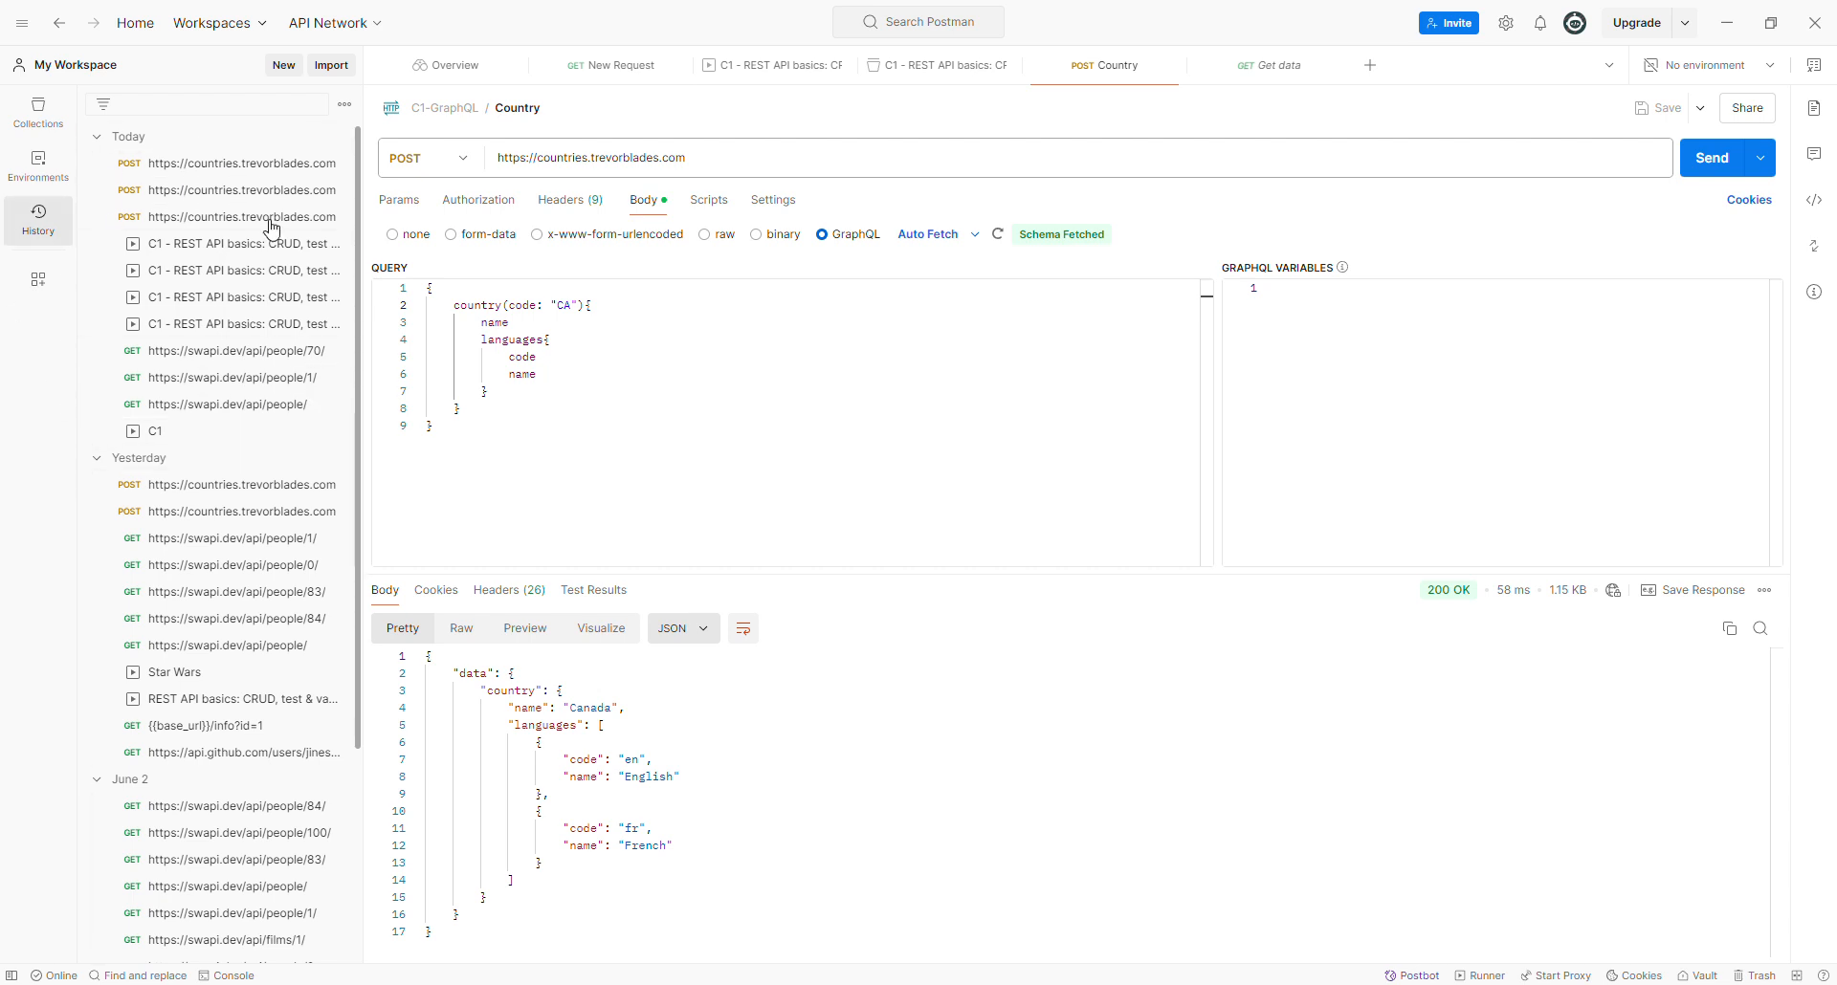
click(333, 137)
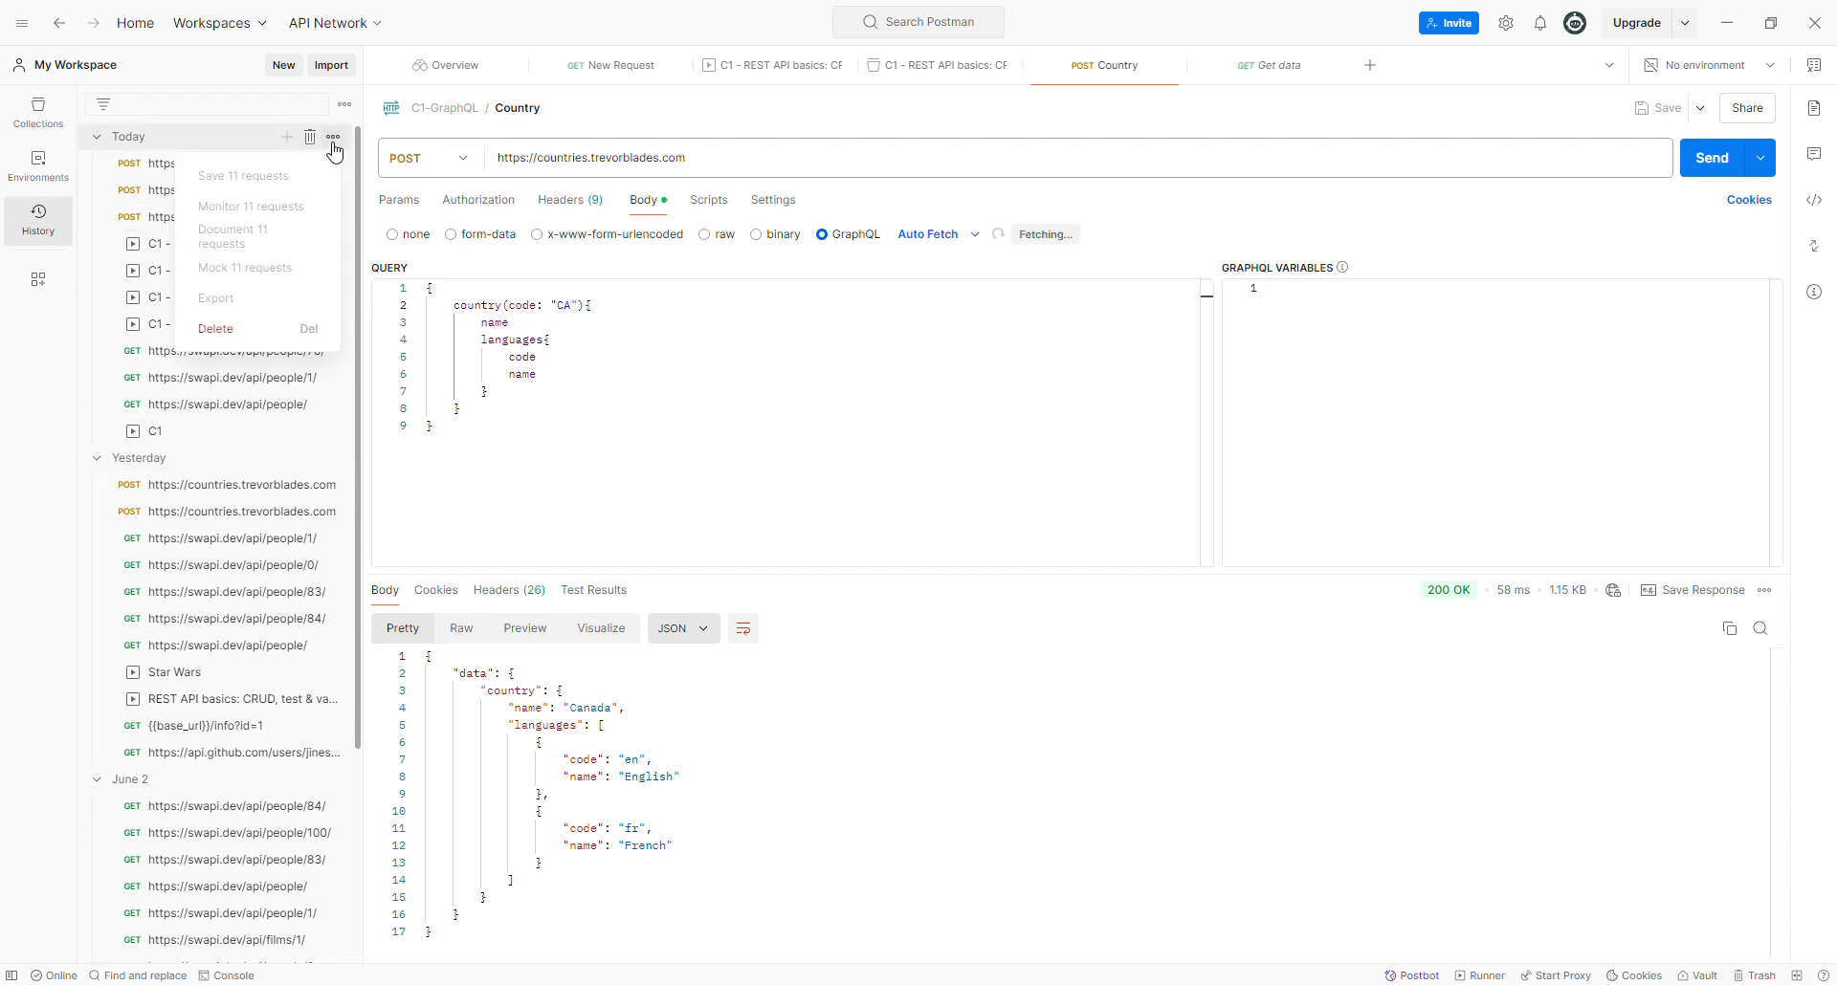
click(78, 361)
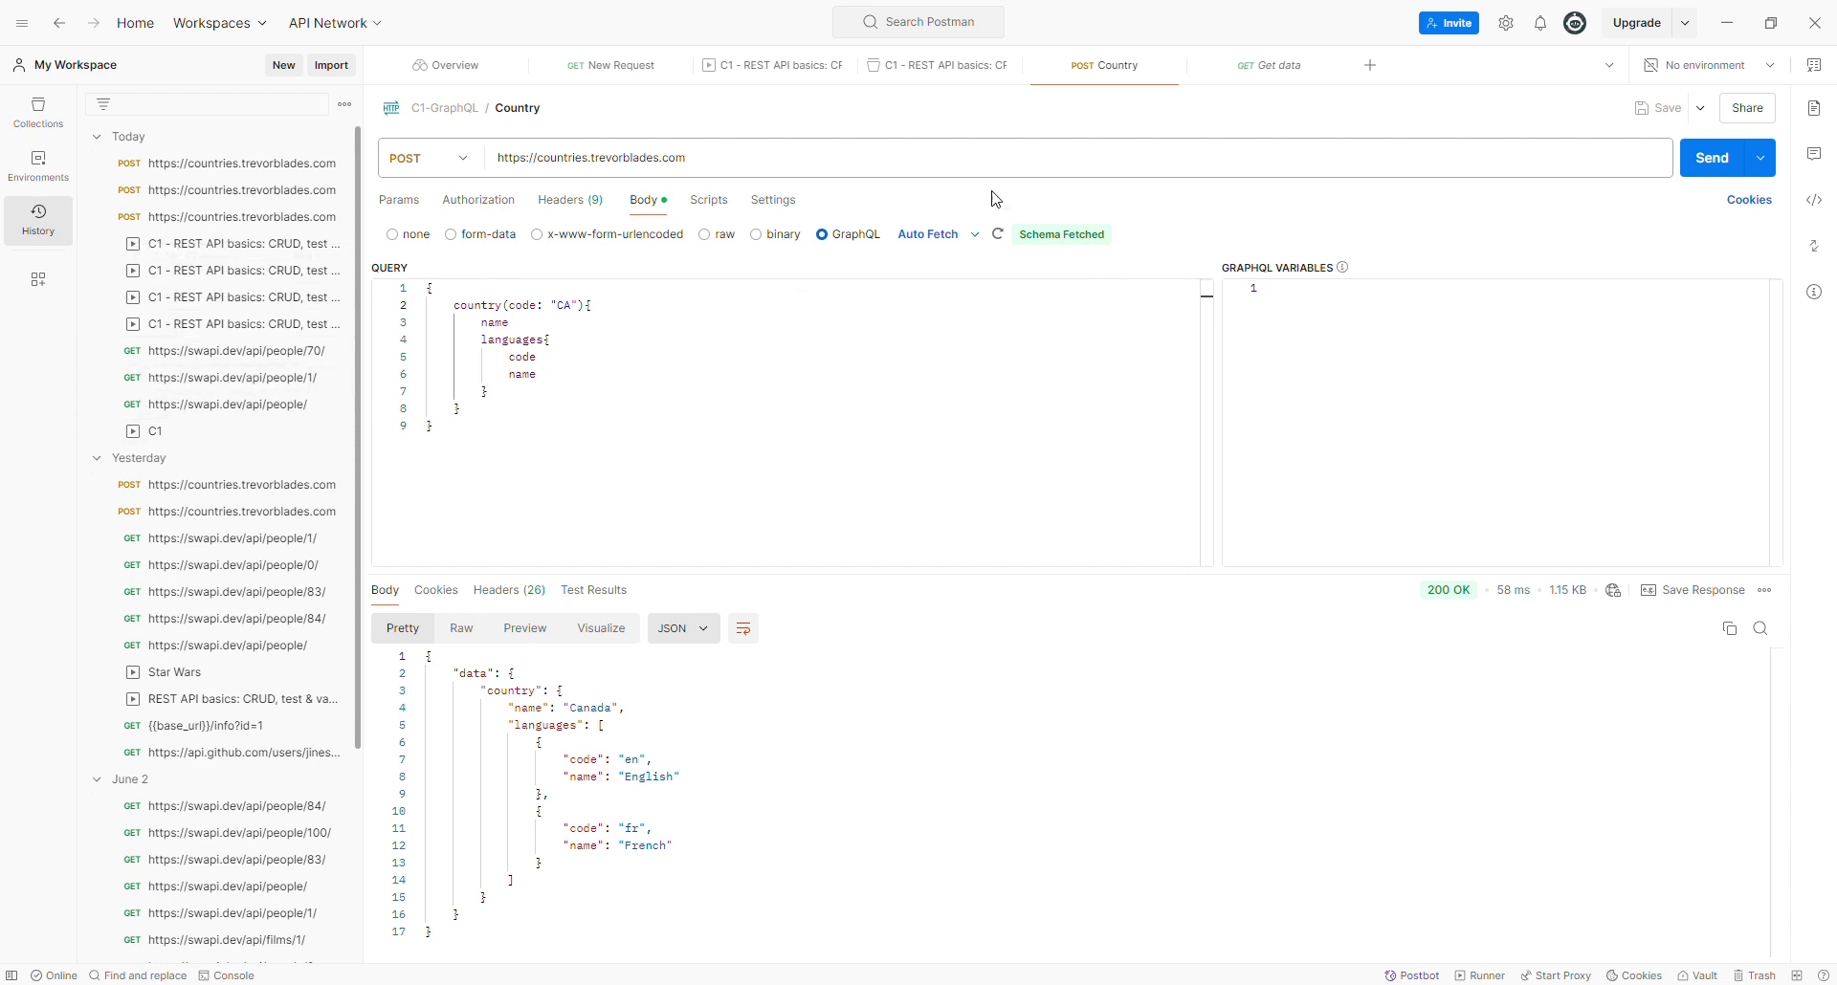
click(772, 83)
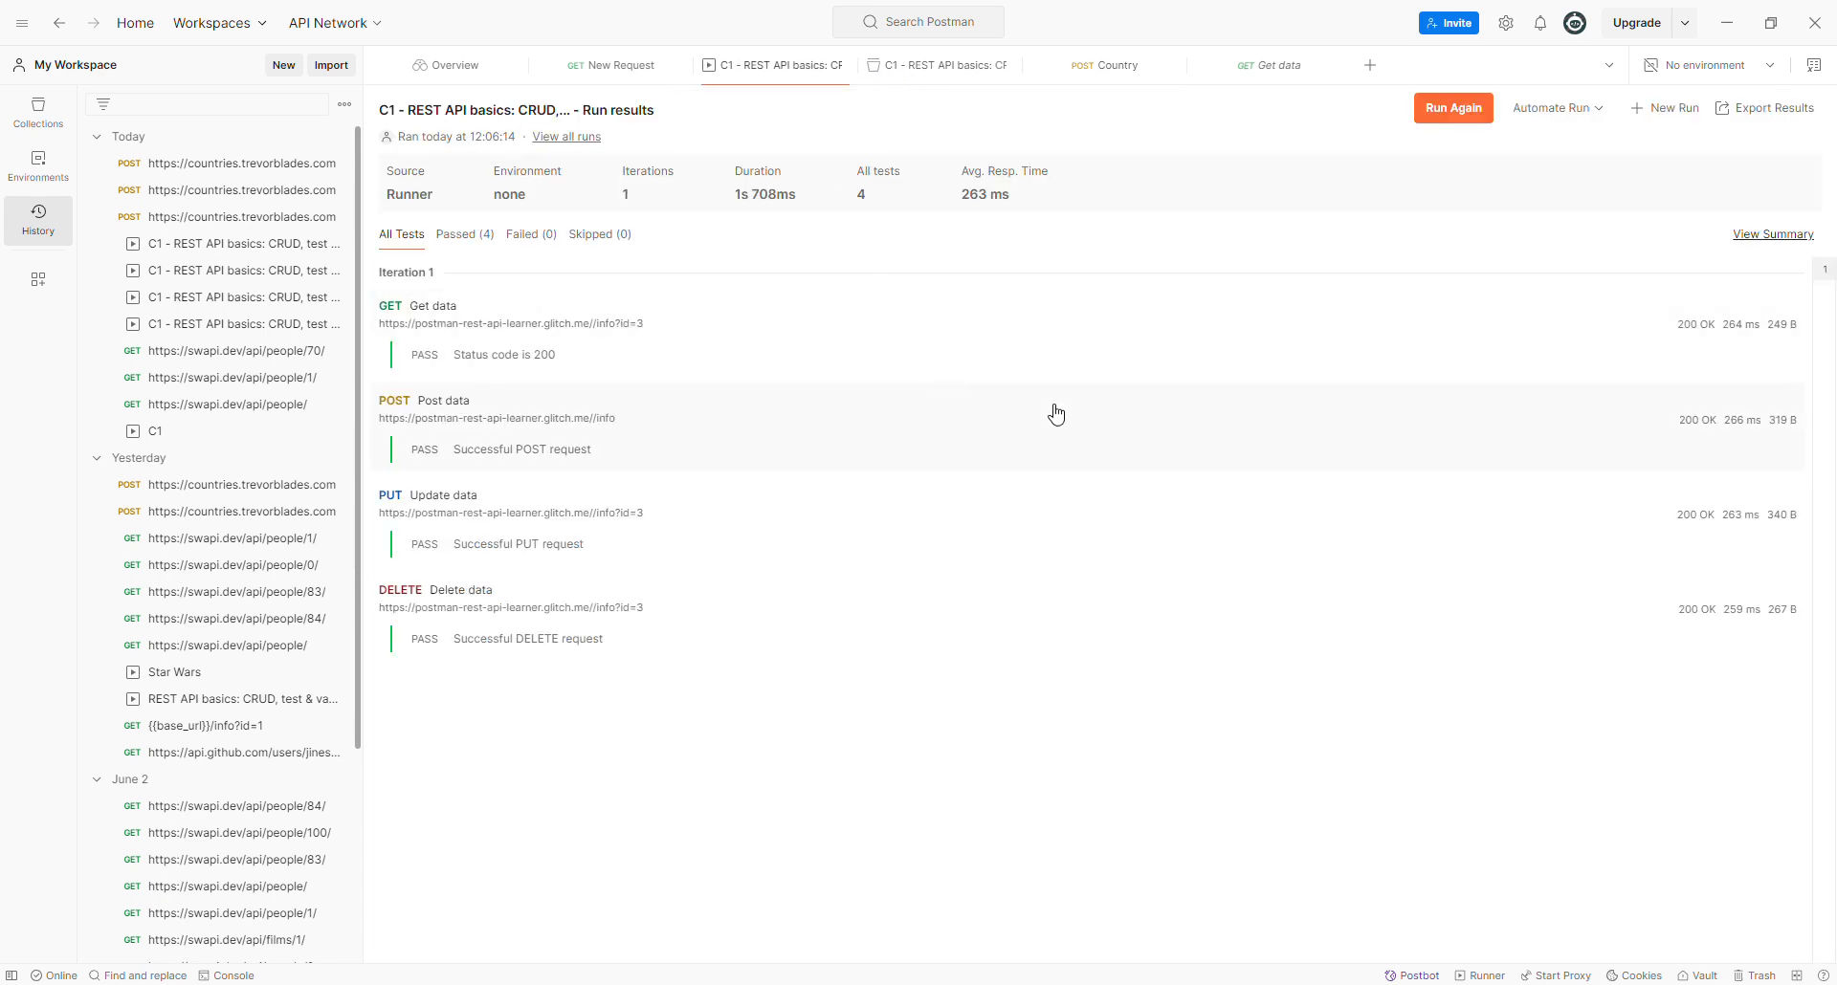
click(915, 82)
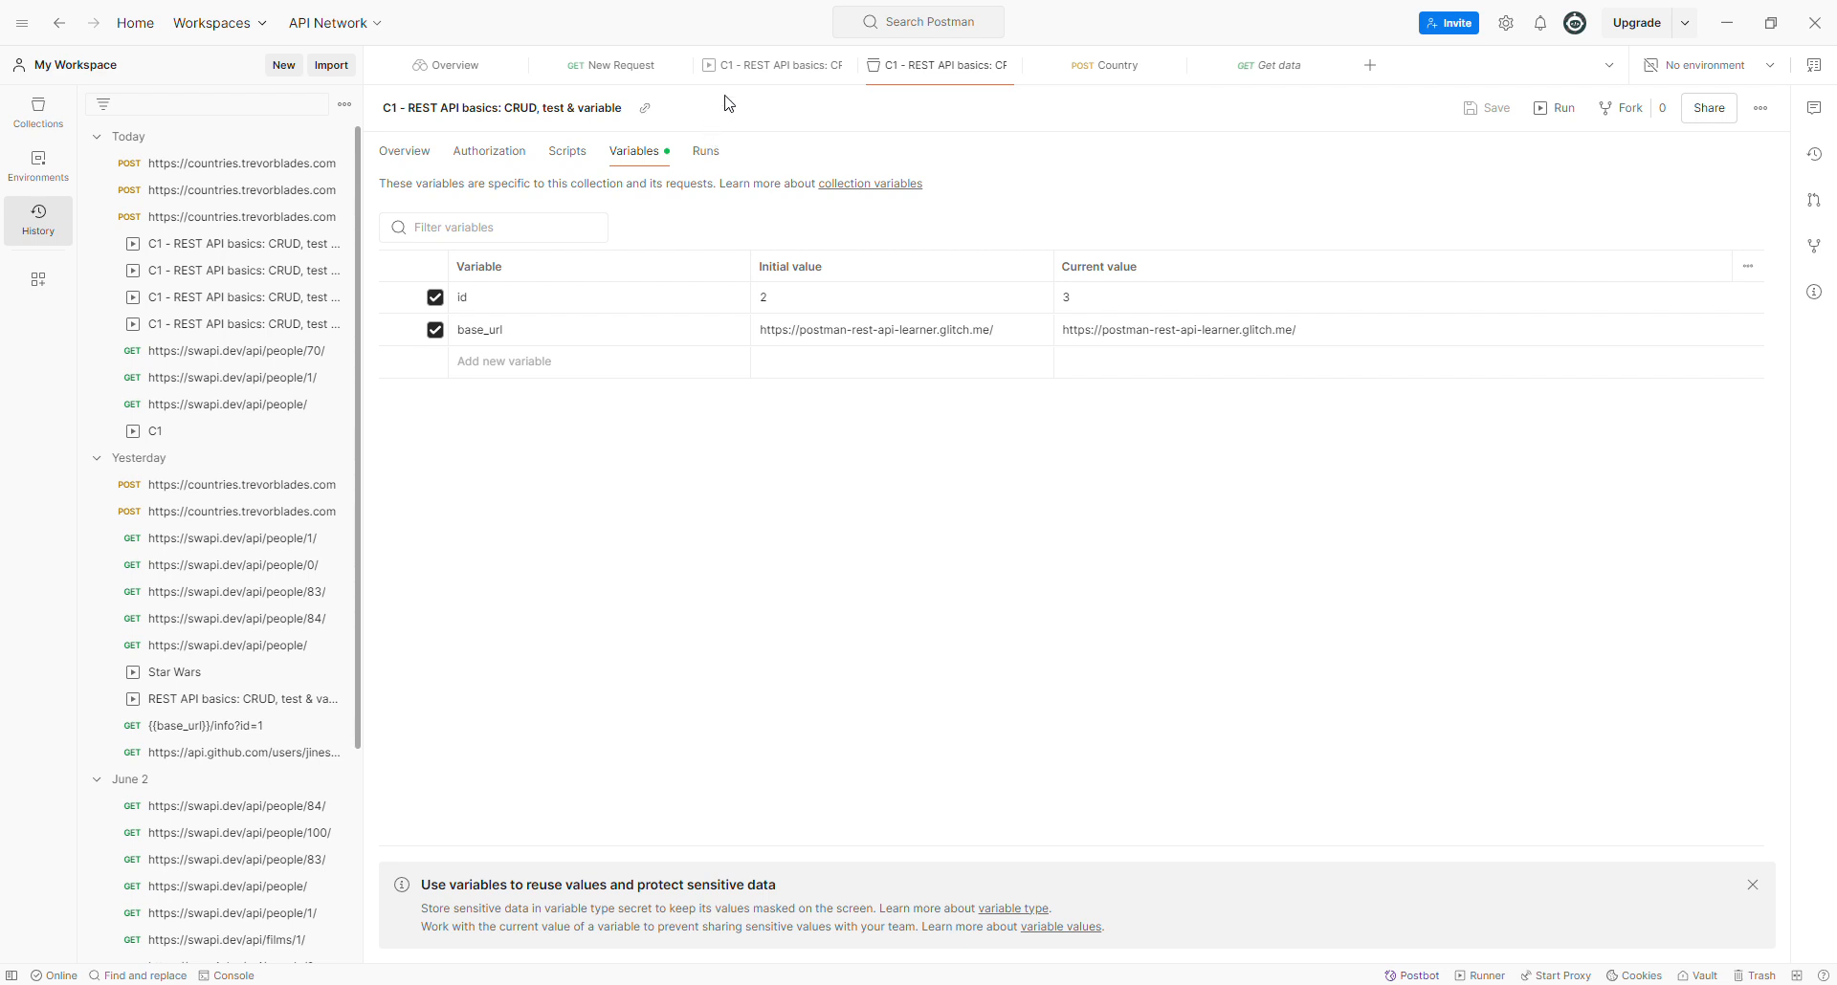
- Open the run configuration for the C1 - REST API basics collection from the collections list
click(39, 107)
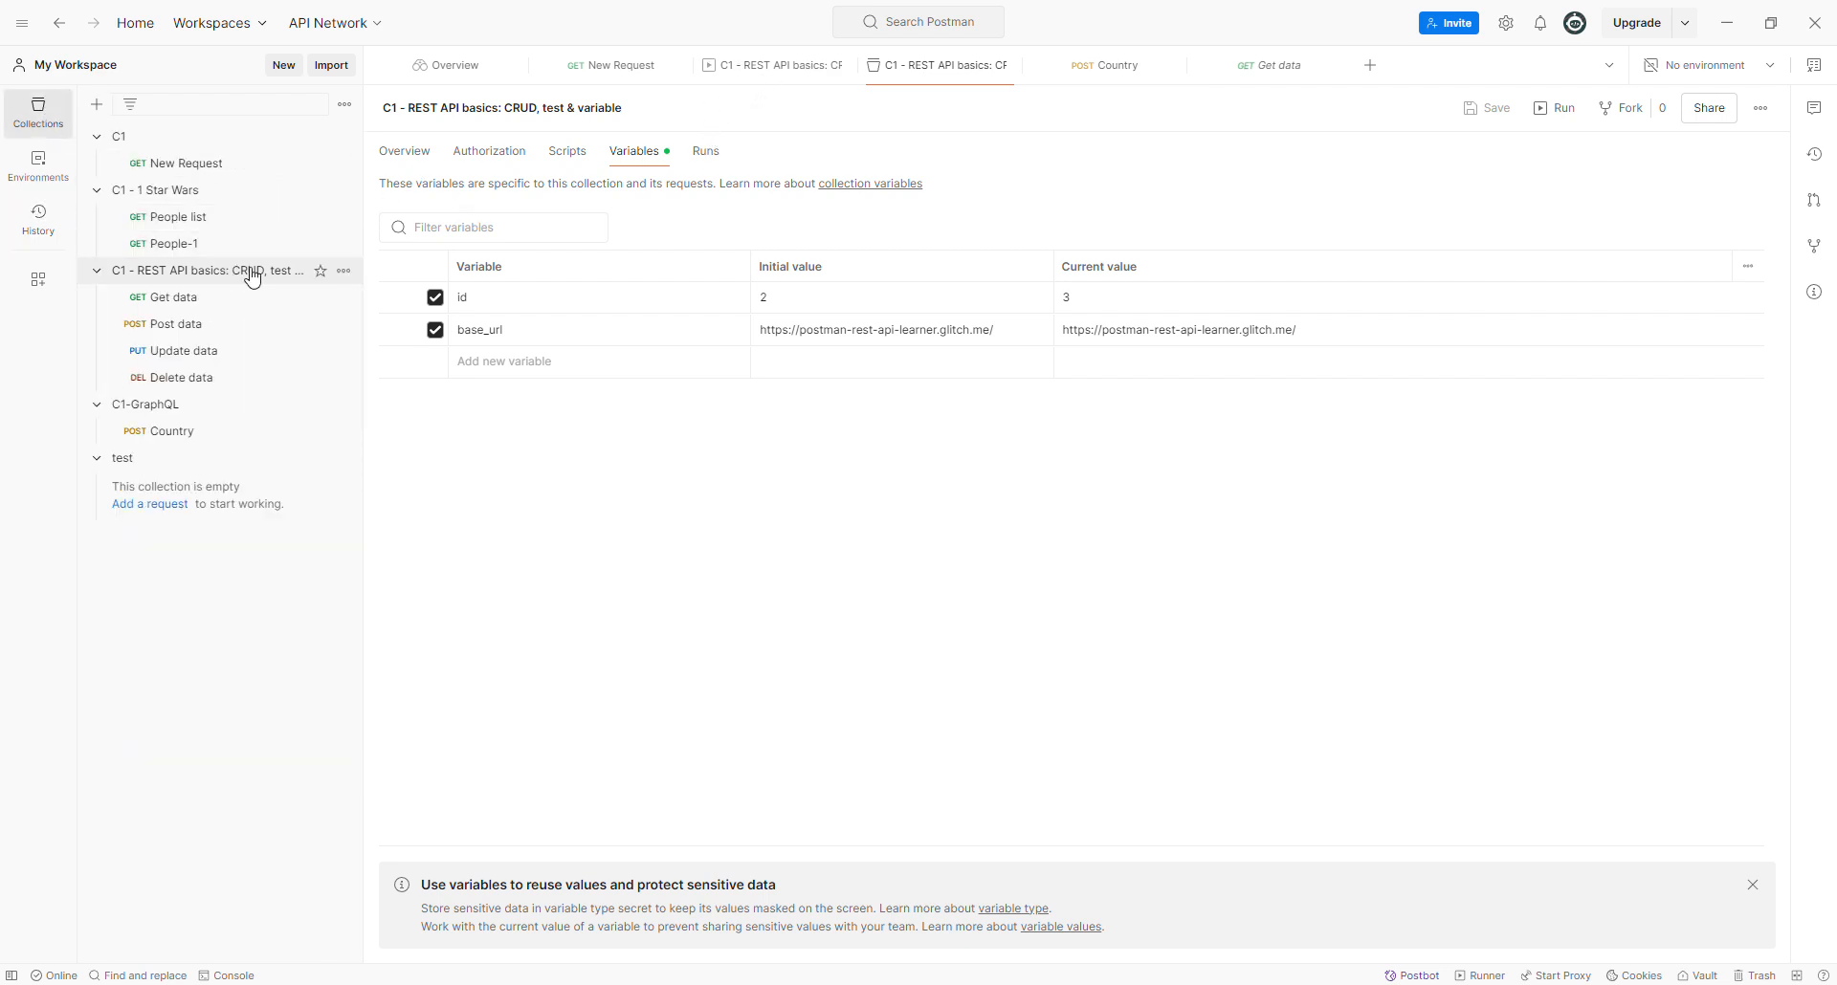
click(343, 272)
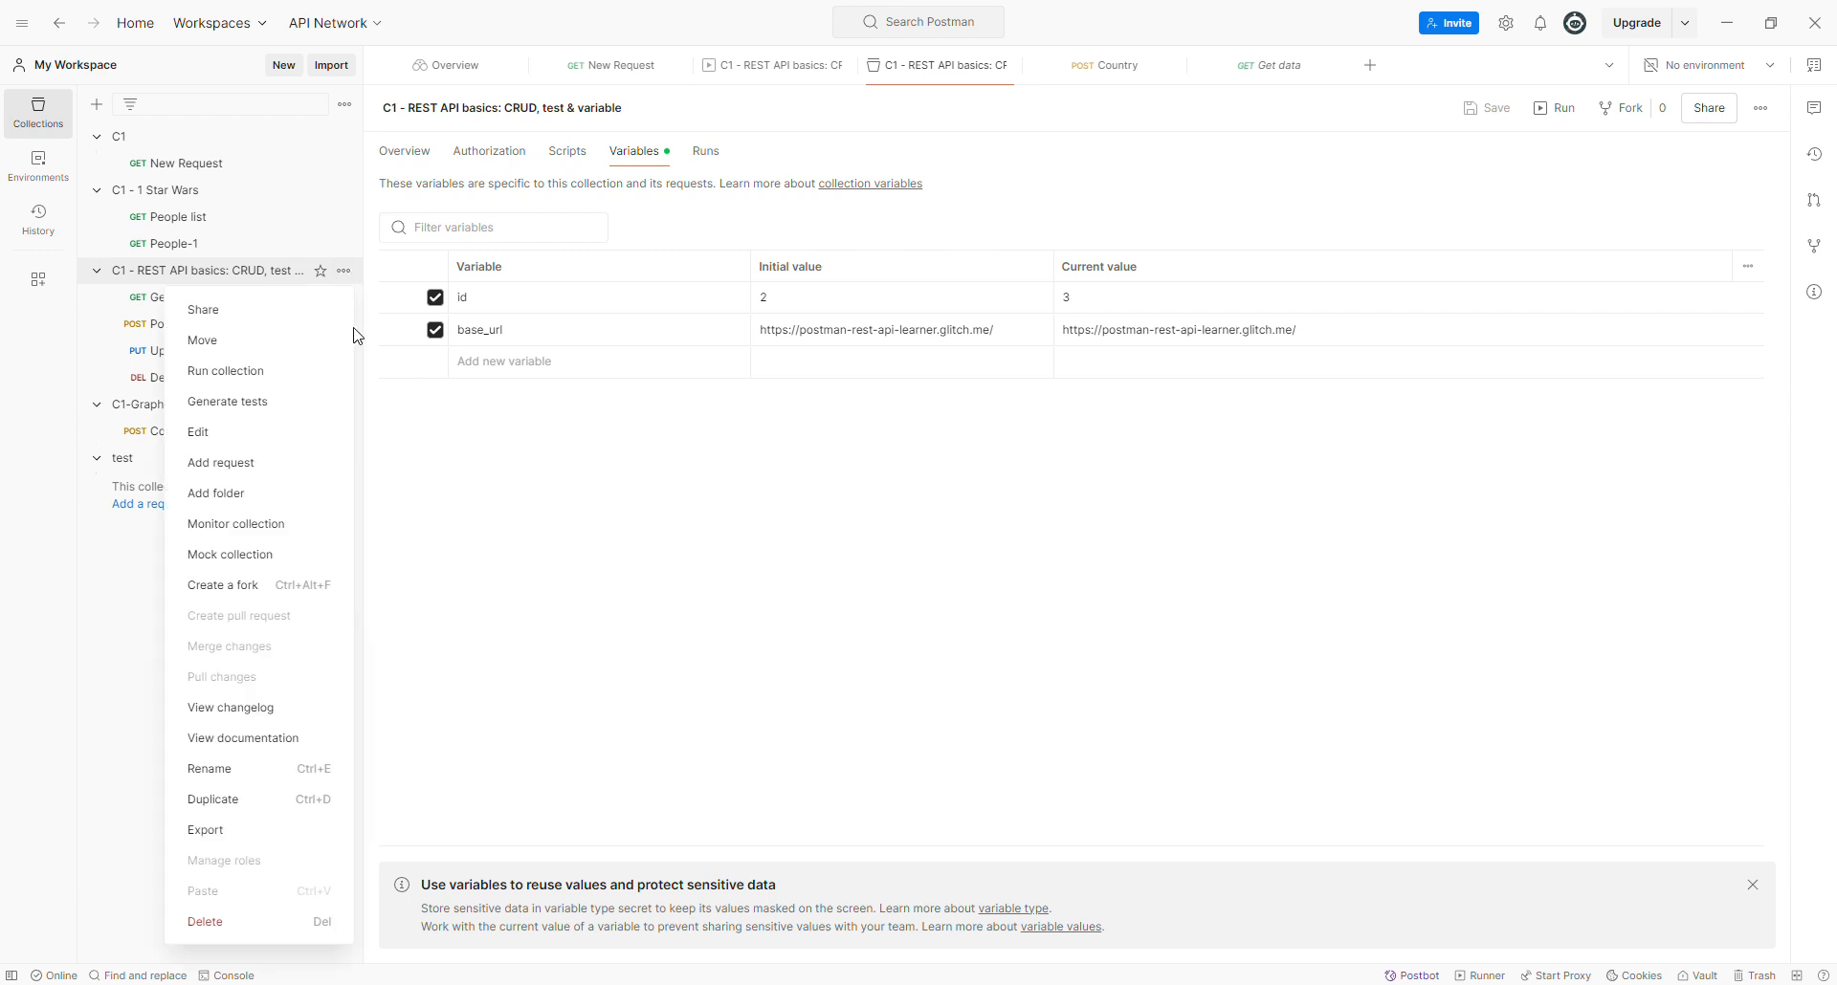
click(290, 387)
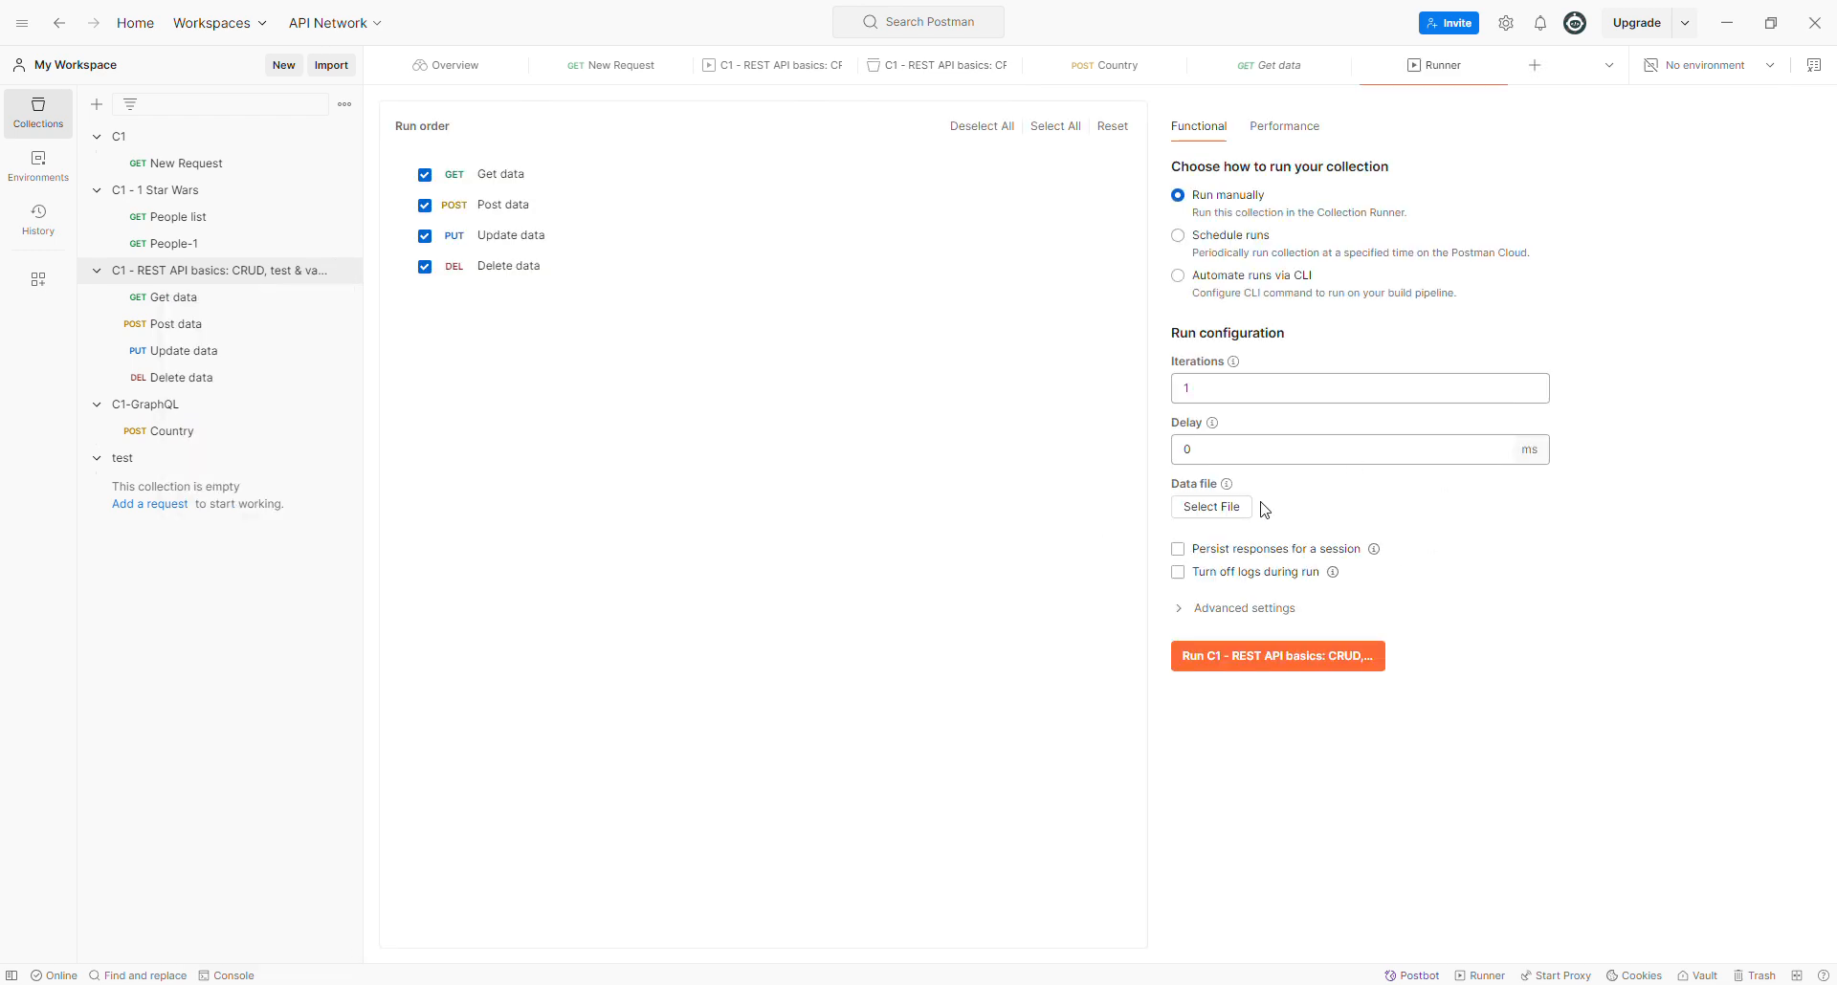